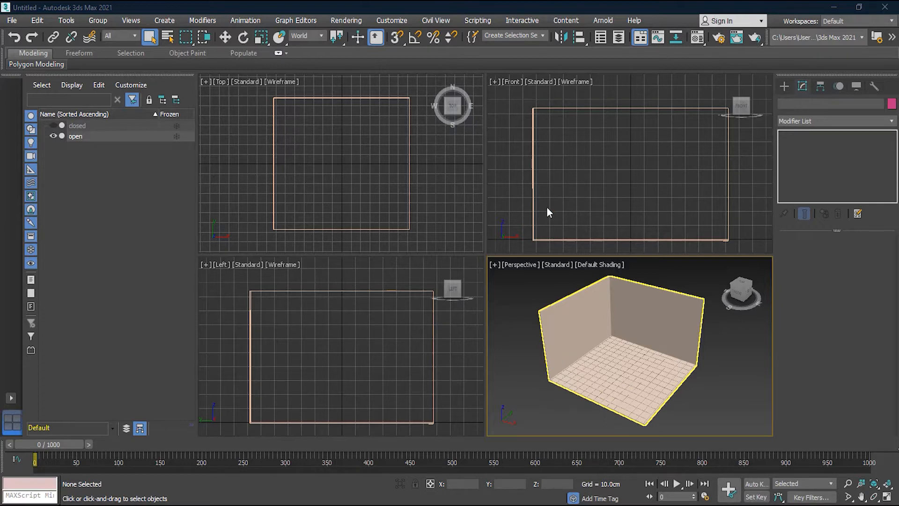
Step: Choose the file "Leeson 12 - sofa.max" to merge into the current scene
left_click(15, 24)
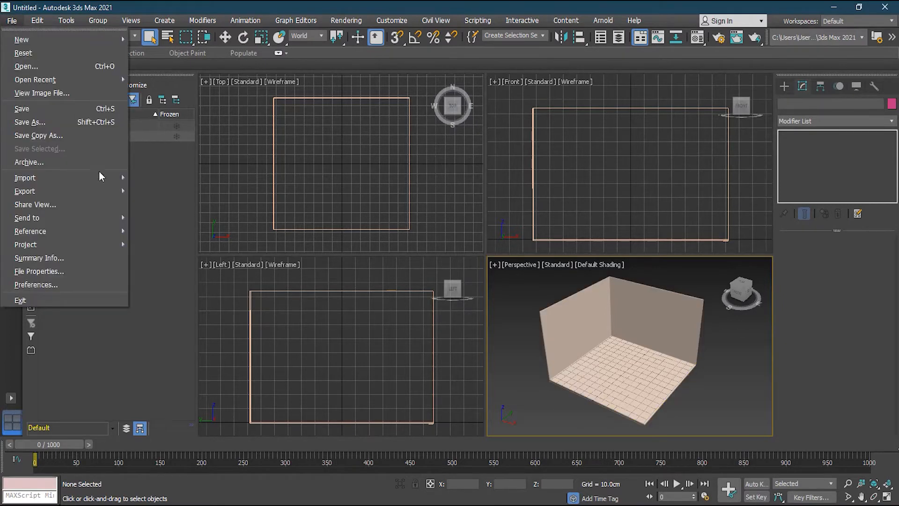
mouse_move(78, 179)
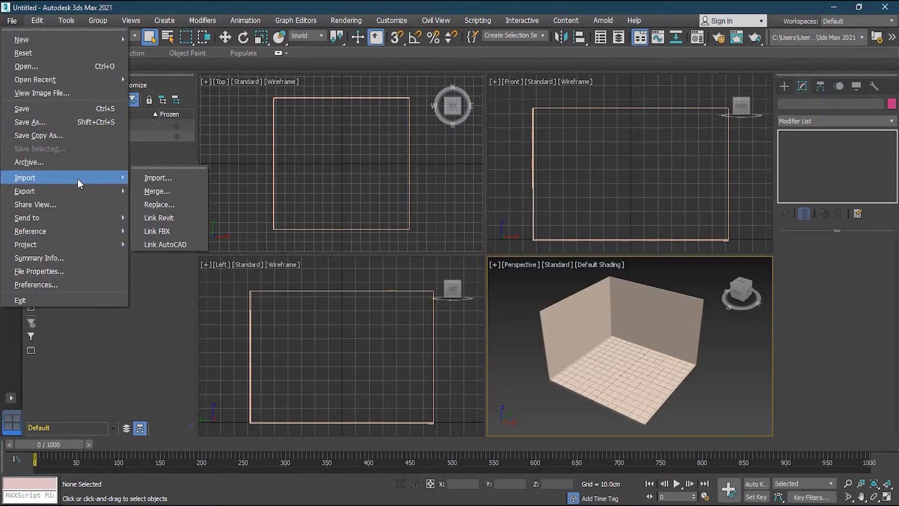
left_click(173, 193)
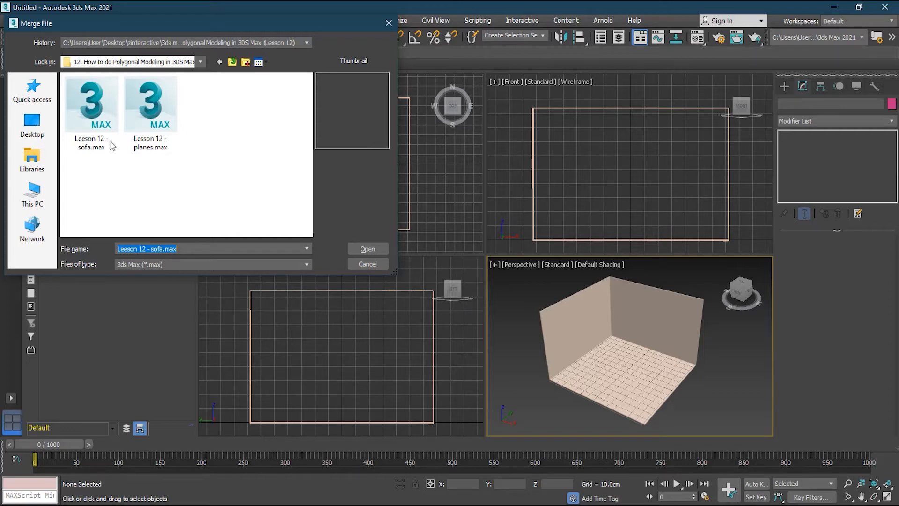
left_click(94, 103)
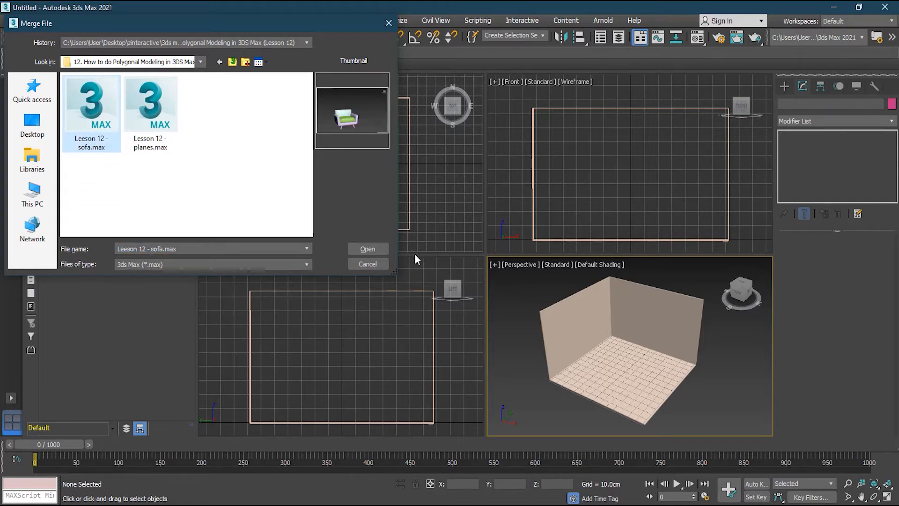
left_click(367, 249)
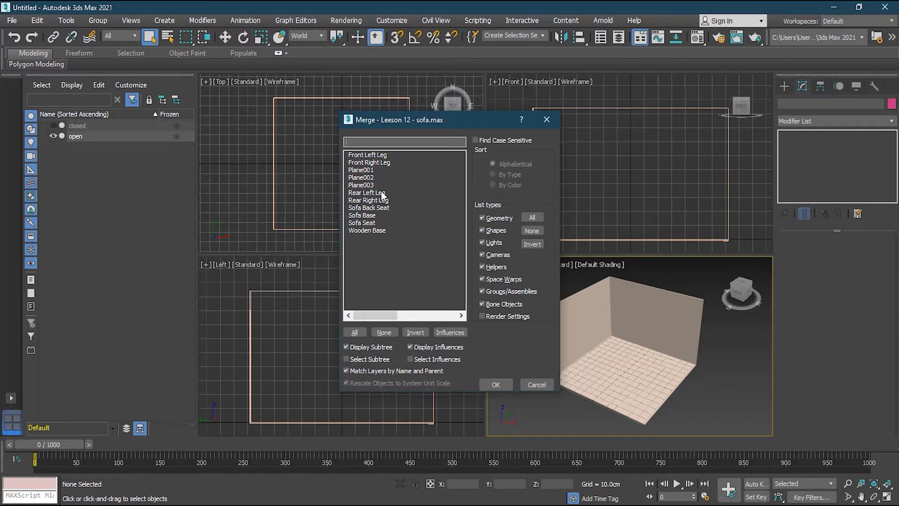
Step: Merge the four legs, Sofa Back Seat, Sofa Base, Sofa Seat and Wooden Base, leaving out the three planes
left_click(380, 162, "shift")
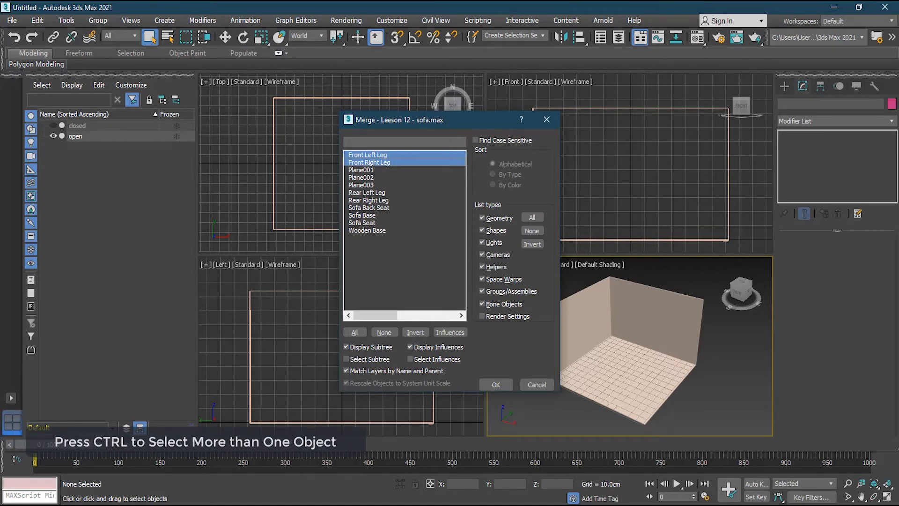
left_click(397, 193, "ctrl")
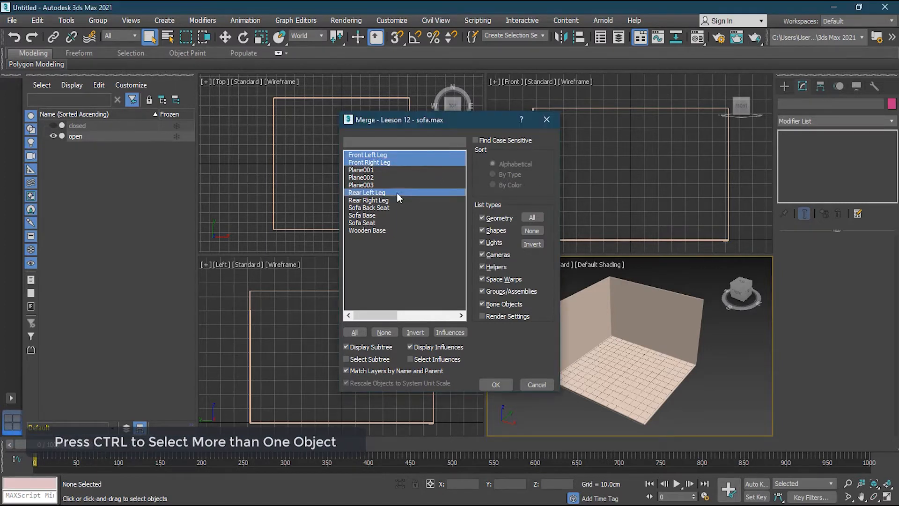
left_click(397, 198, "ctrl")
left_click(395, 206, "ctrl")
left_click(386, 216, "ctrl")
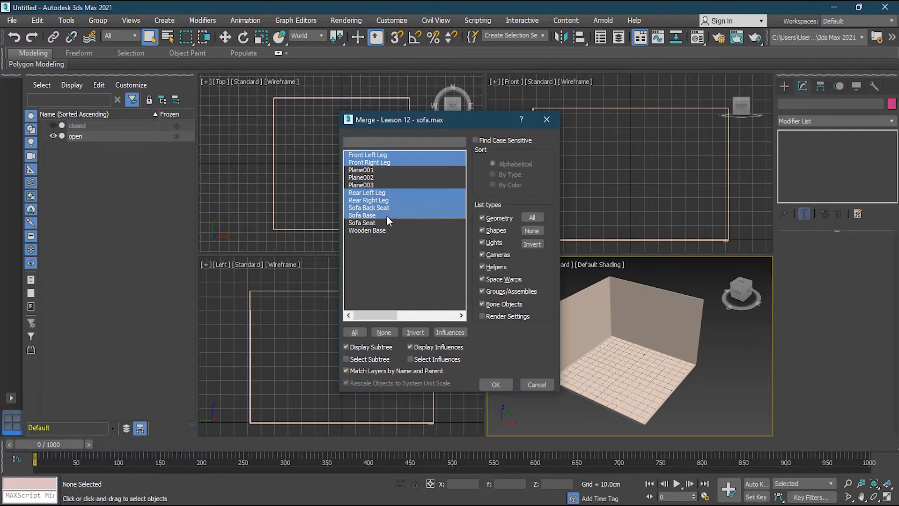
left_click(384, 222, "ctrl")
left_click(386, 230, "ctrl")
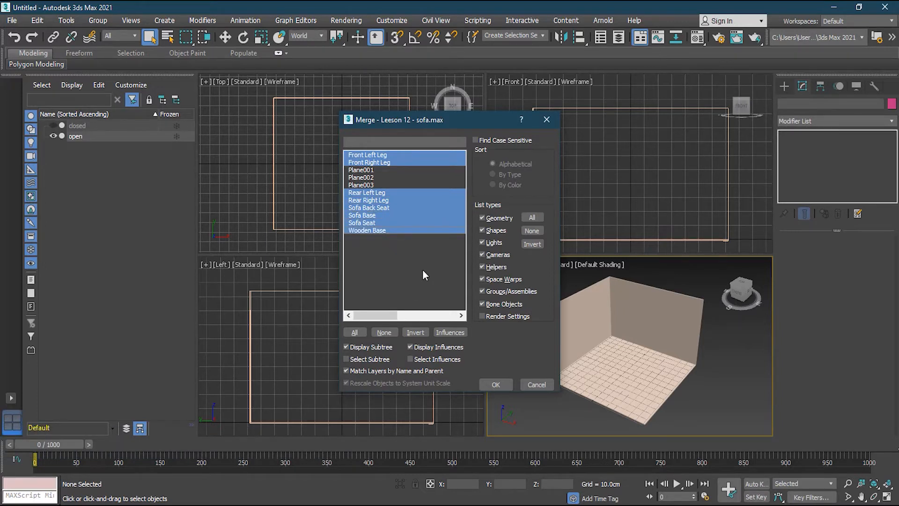
left_click(496, 384)
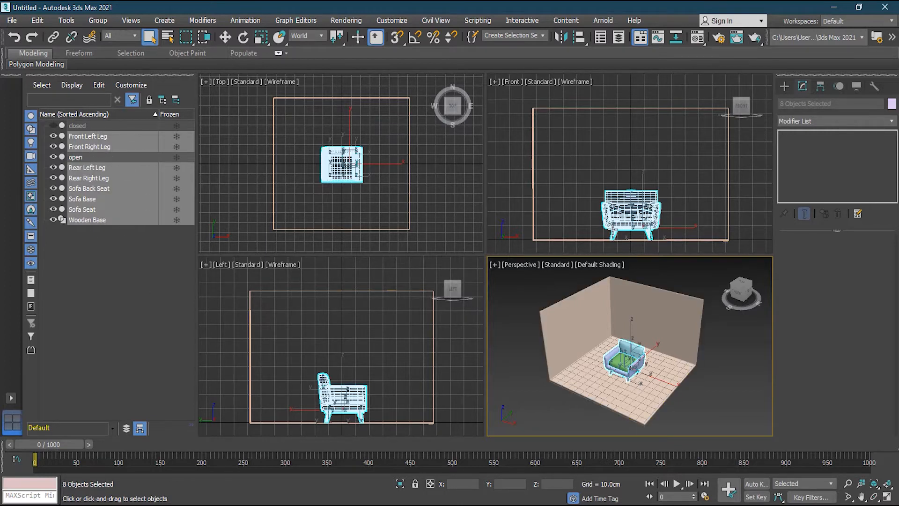
Step: Group the merged sofa parts under the name "sofa"
left_click(98, 21)
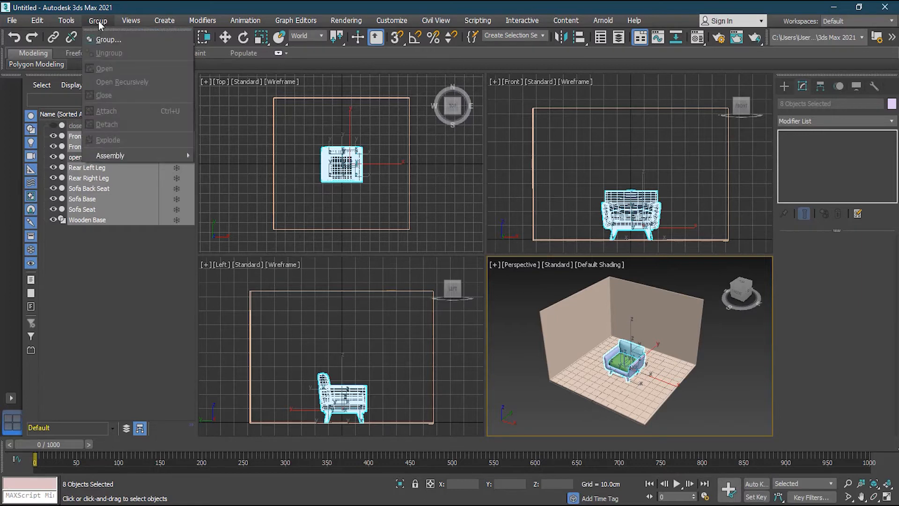
left_click(124, 38)
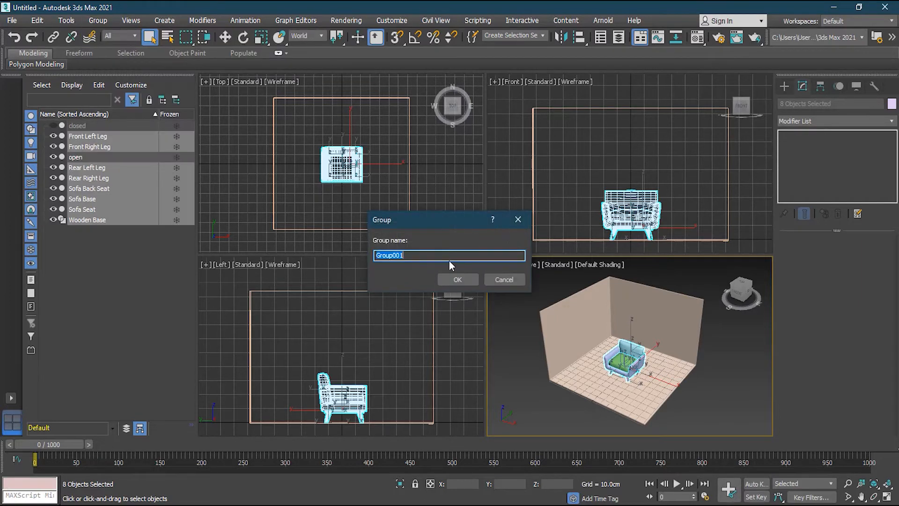
type("sofa")
key("Return")
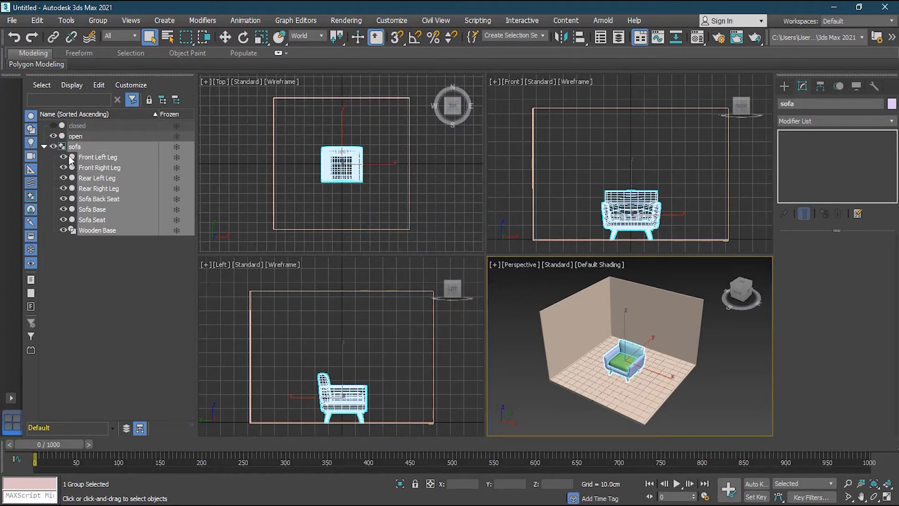
Step: Rotate the sofa group about 64° around Z in the top view and move it to about X -37 cm, Y 12 cm
left_click(44, 146)
middle_click(430, 188)
left_click(430, 188)
left_click(337, 169)
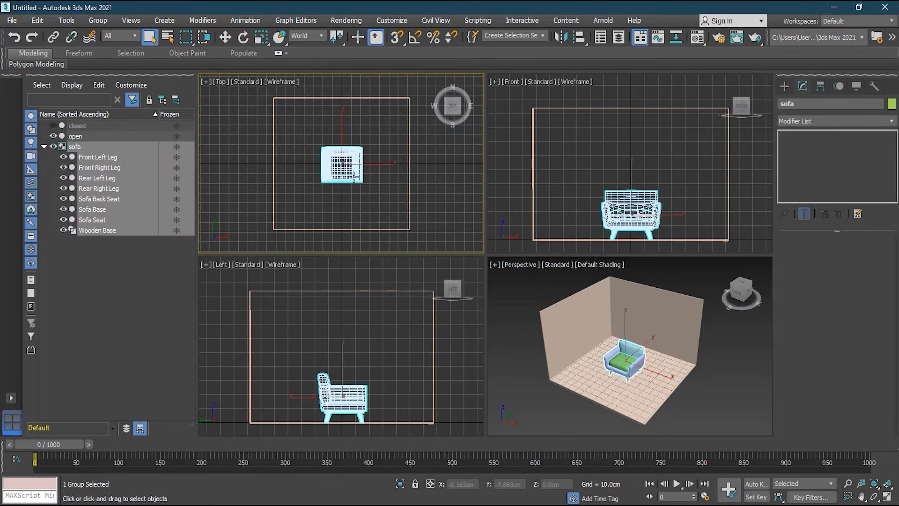
left_click(245, 40)
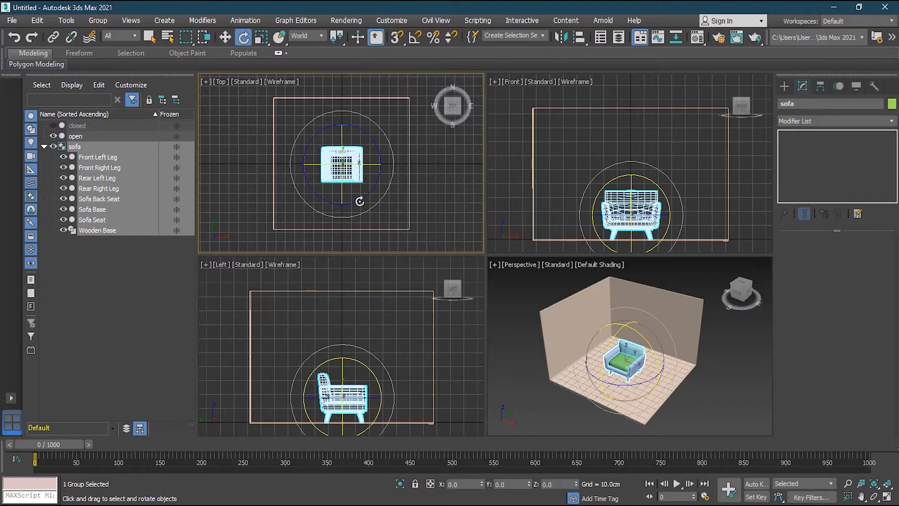
left_click_drag(359, 198, 413, 141)
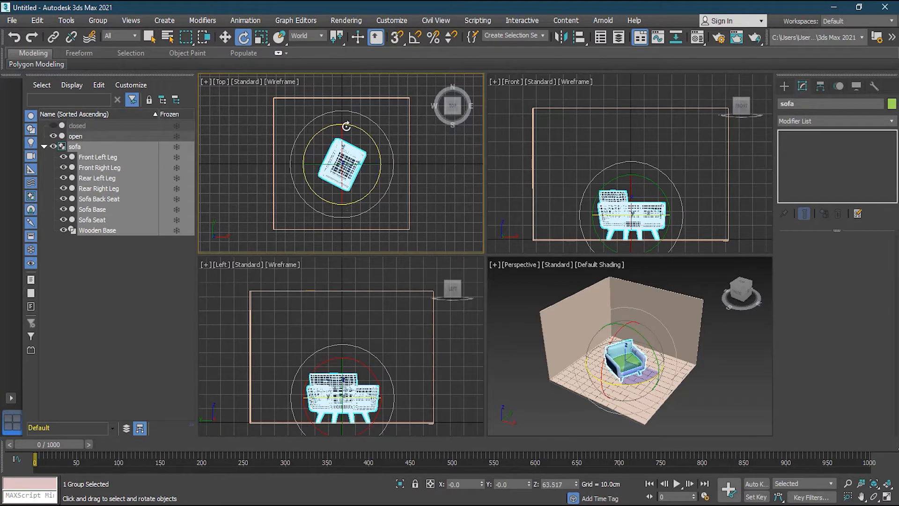
left_click(225, 37)
left_click_drag(360, 156, 324, 144)
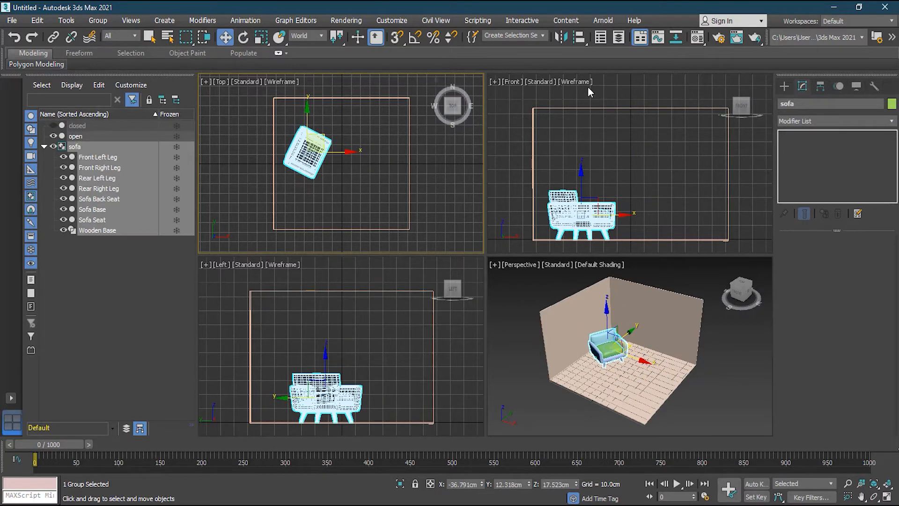
Step: Mirror the sofa group across the X axis as an instance and move the instance along X to the room's opposite side
left_click(560, 38)
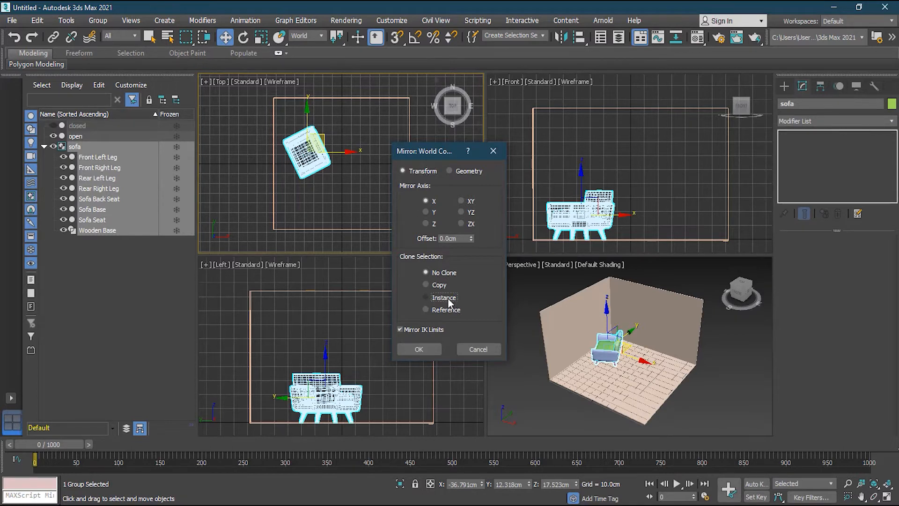
left_click(450, 300)
left_click(419, 349)
left_click_drag(345, 151, 414, 152)
left_click(461, 197)
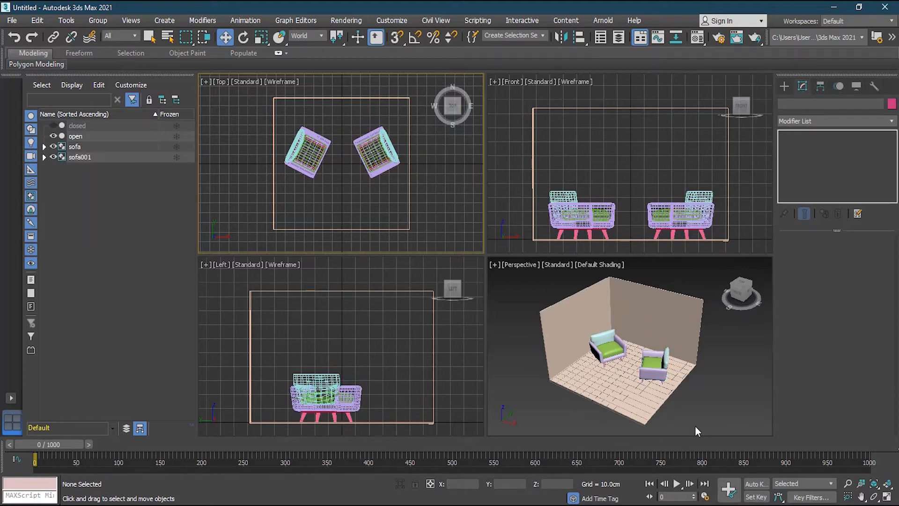
Step: Configure the render setup to use the Scanline Renderer with Quad 4 - Perspective as the view to render
scroll(642, 385, "up", 5)
mouse_move(628, 383)
middle_mouse_down("alt")
mouse_move(618, 360)
mouse_move(653, 374)
mouse_move(624, 342)
mouse_move(646, 331)
mouse_move(661, 346)
mouse_move(664, 372)
mouse_move(682, 357)
mouse_move(665, 386)
mouse_move(683, 375)
mouse_move(637, 382)
middle_mouse_up("alt")
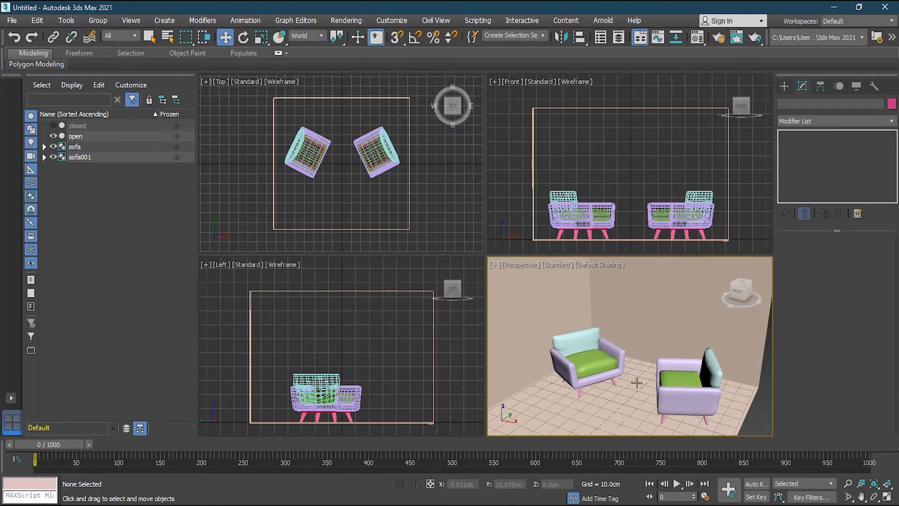
scroll(637, 382, "down", 5)
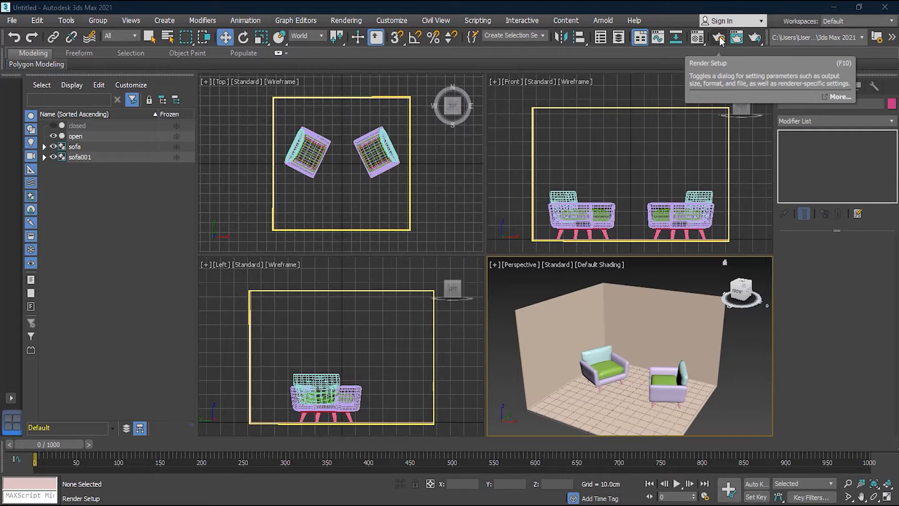
left_click(350, 21)
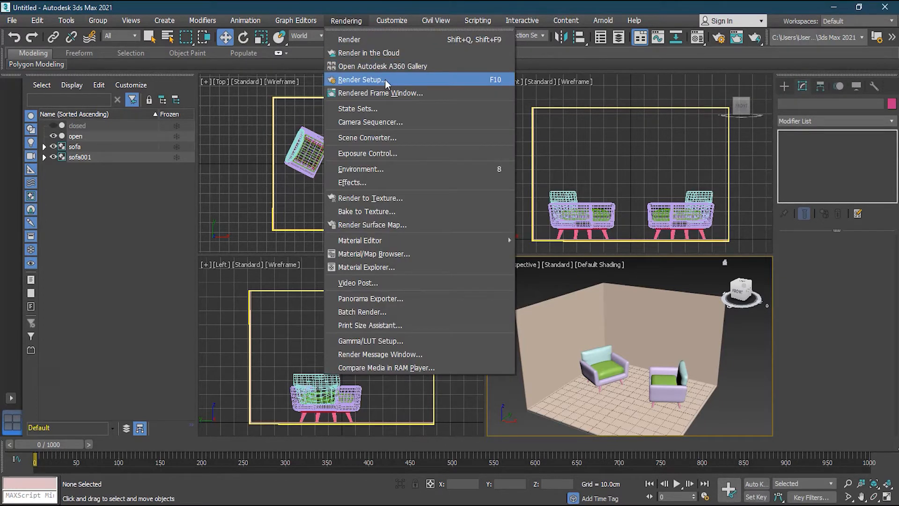
left_click(417, 80)
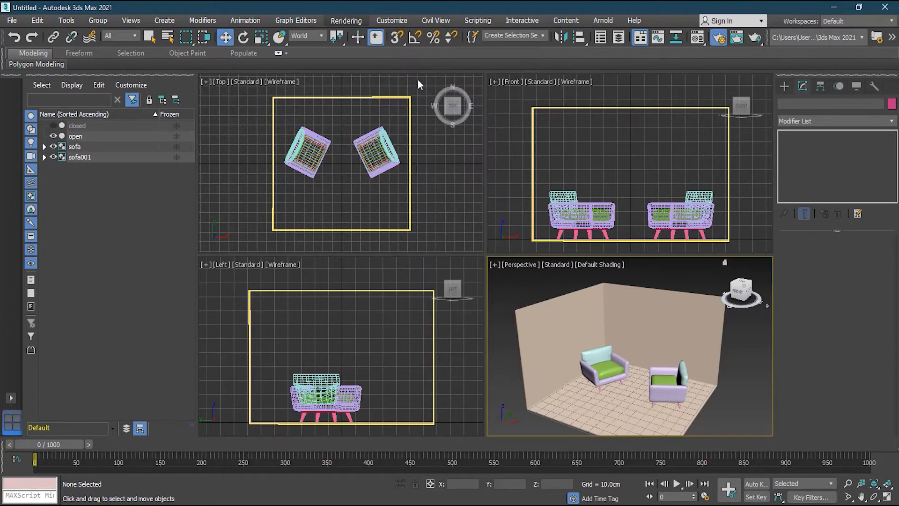
left_click_drag(329, 86, 305, 73)
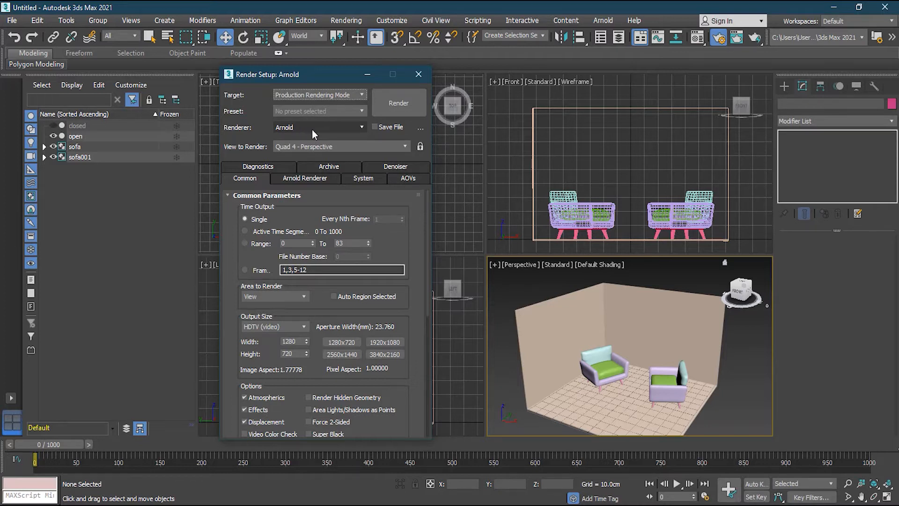
left_click(288, 132)
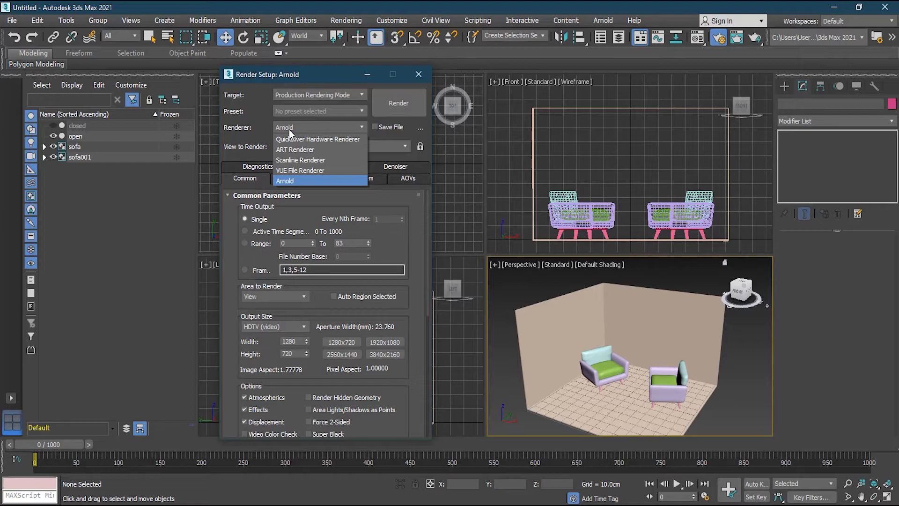
left_click(313, 161)
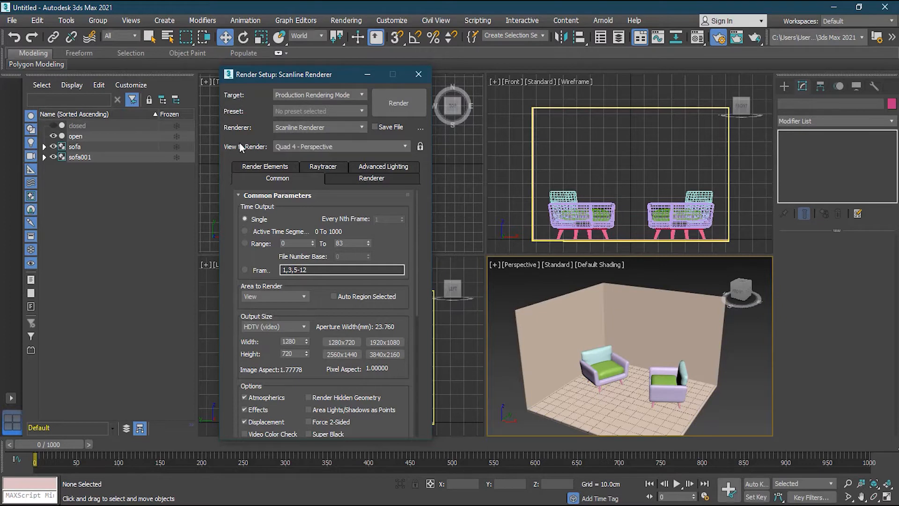
left_click(304, 147)
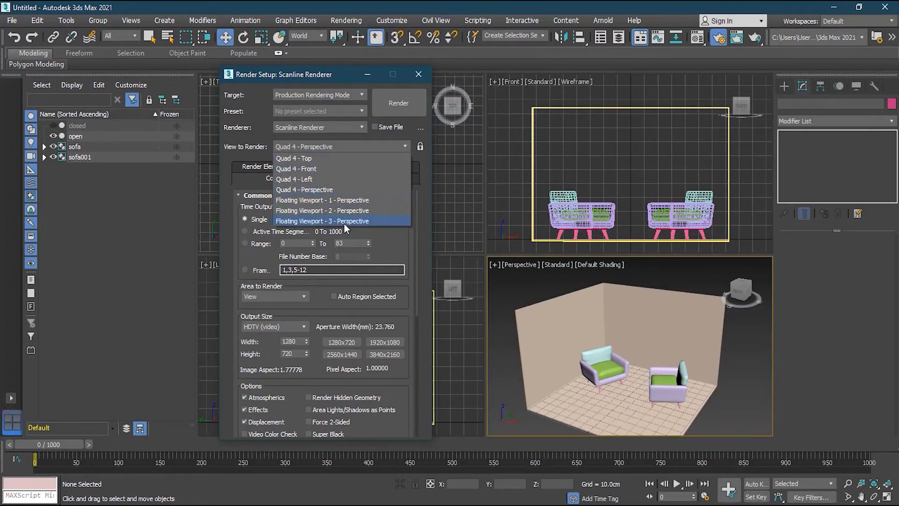
left_click(314, 189)
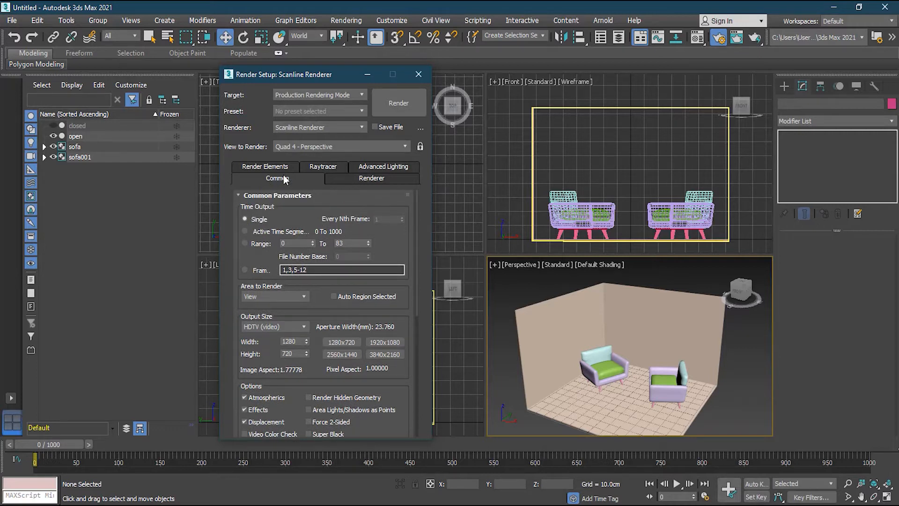
Step: Set the end of the time output range to frame 50 and return the time output to Single
left_click_drag(415, 232, 417, 238)
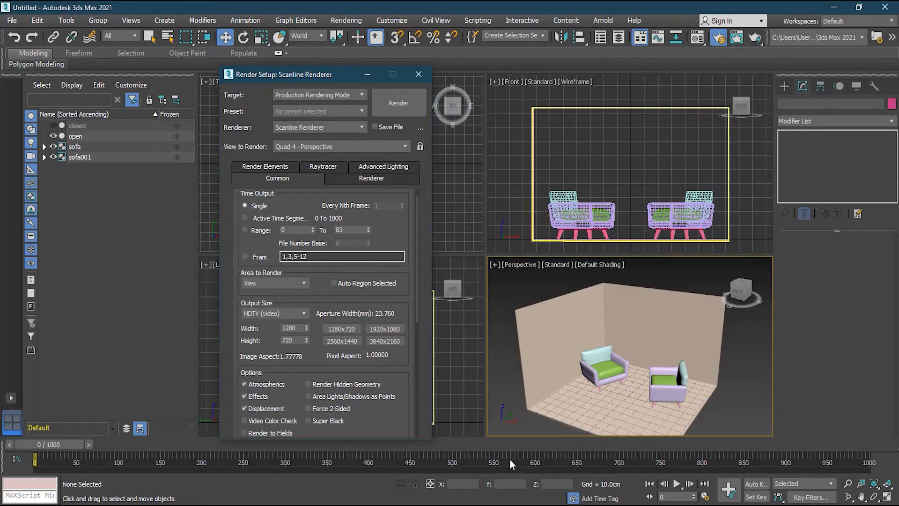
mouse_move(53, 445)
left_mouse_down()
mouse_move(442, 450)
mouse_move(50, 445)
left_mouse_up()
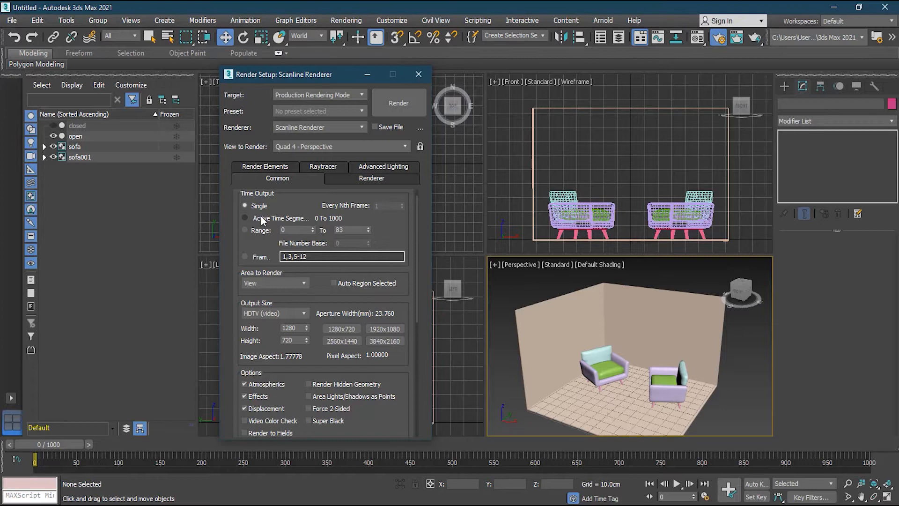
left_click(247, 219)
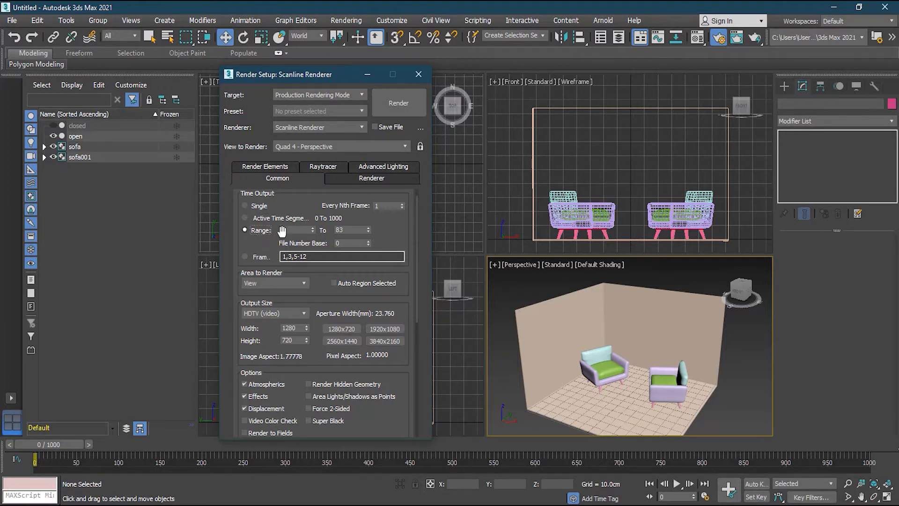
left_click_drag(351, 231, 320, 231)
type("50")
left_click(245, 256)
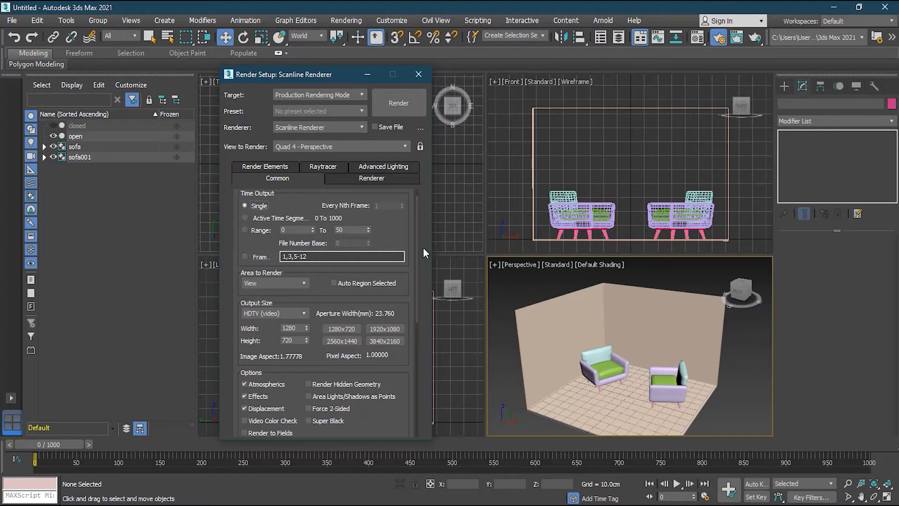
Step: Set the render output size preset to Custom
left_click_drag(417, 243, 417, 284)
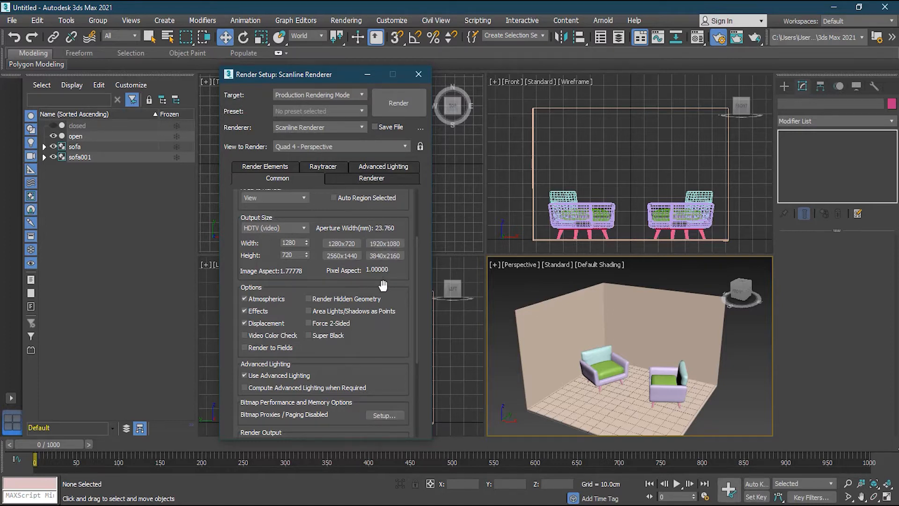
left_click(294, 227)
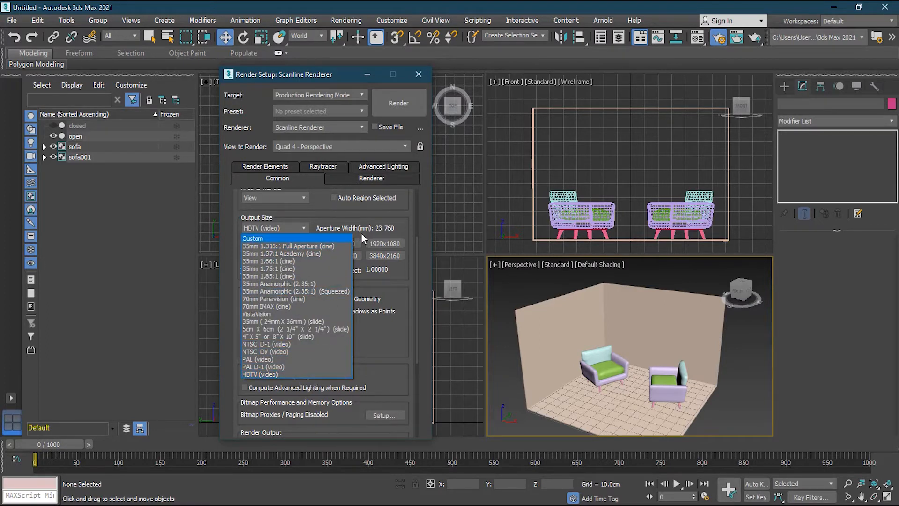
left_click(274, 238)
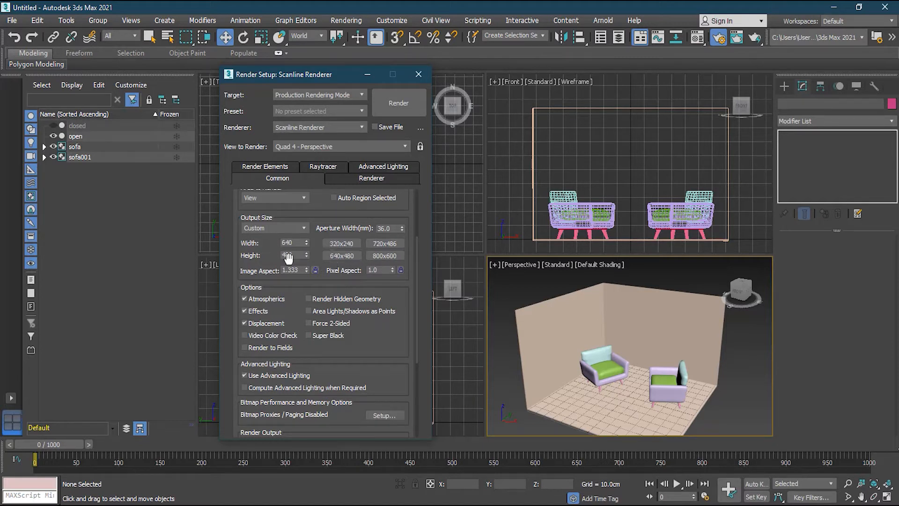
Step: Go through the remaining common render parameters and open the file selection for the render output
scroll(328, 299, "down", 3)
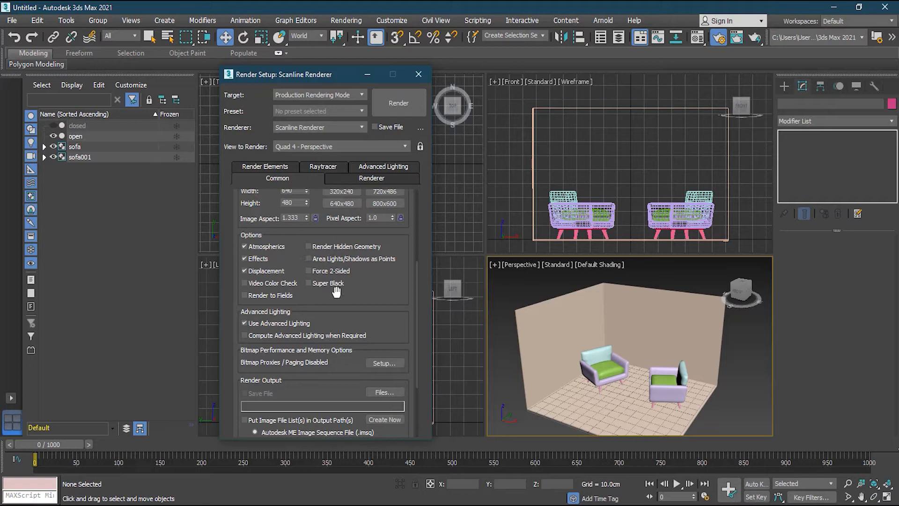
left_click_drag(414, 283, 414, 326)
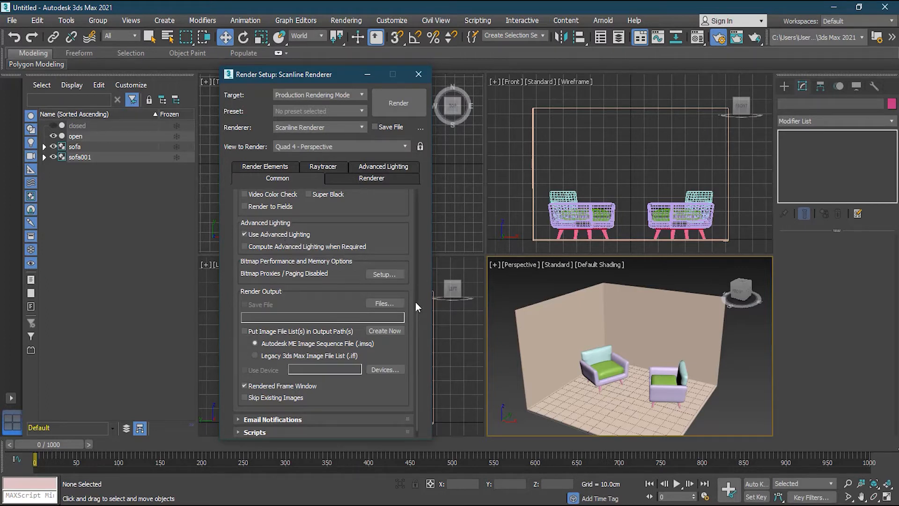
scroll(413, 308, "down", 3)
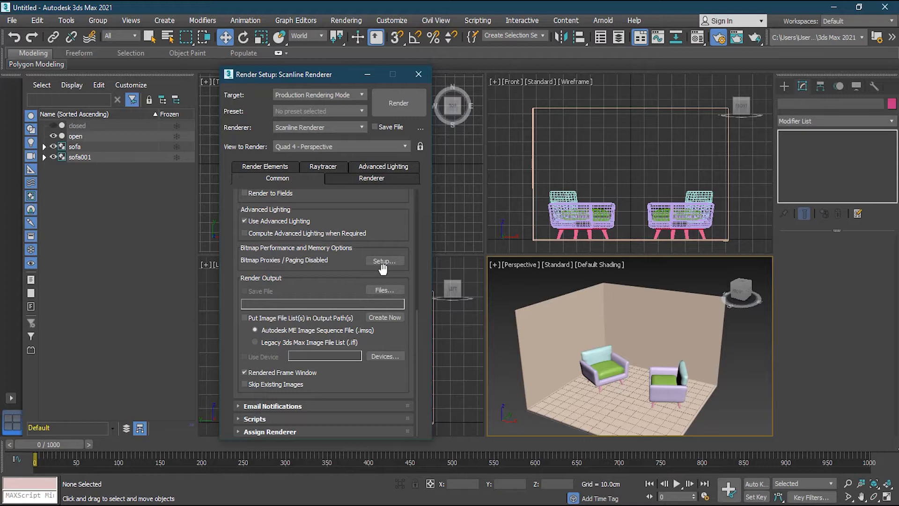
left_click(556, 312)
left_click(395, 290)
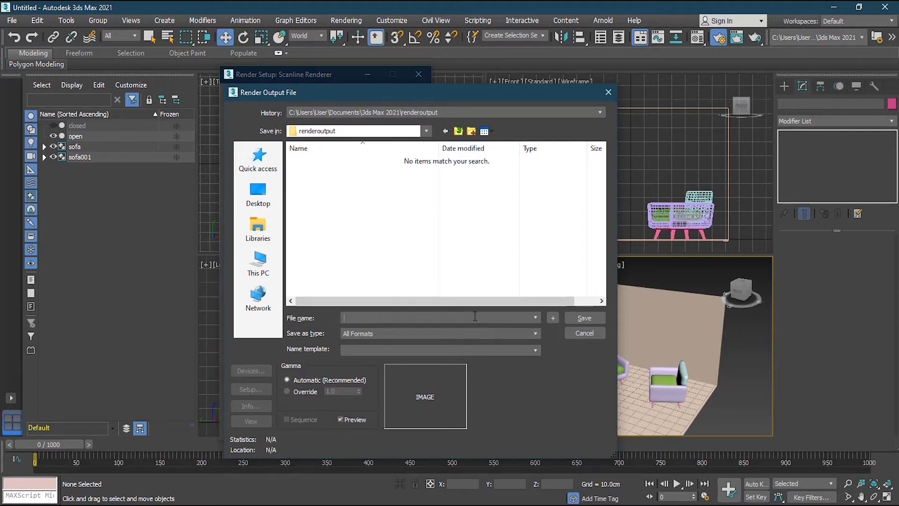
Step: Try AVI and PNG as the file type for the render output
left_click(409, 335)
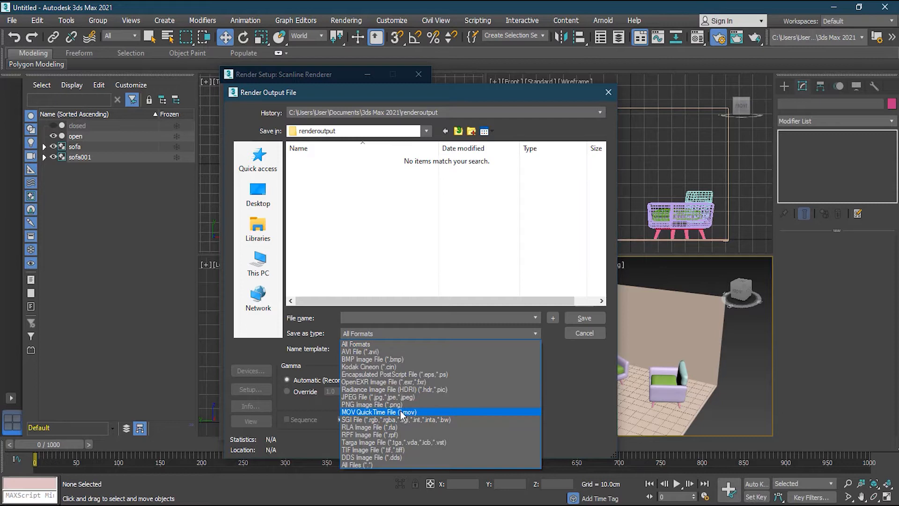
left_click(379, 352)
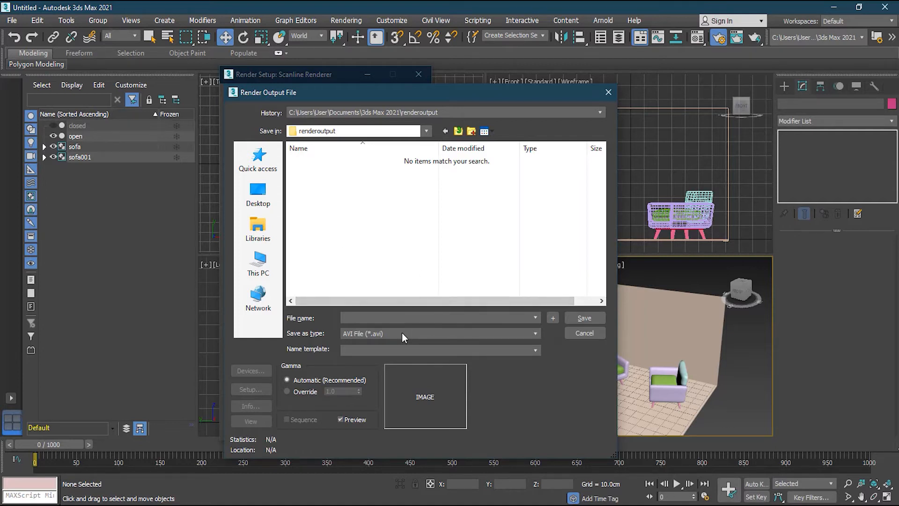
left_click(401, 333)
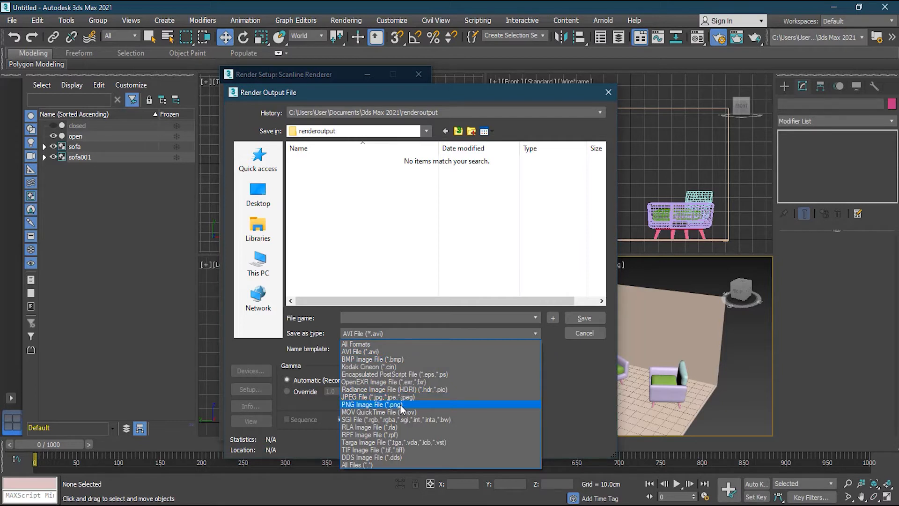
left_click(374, 404)
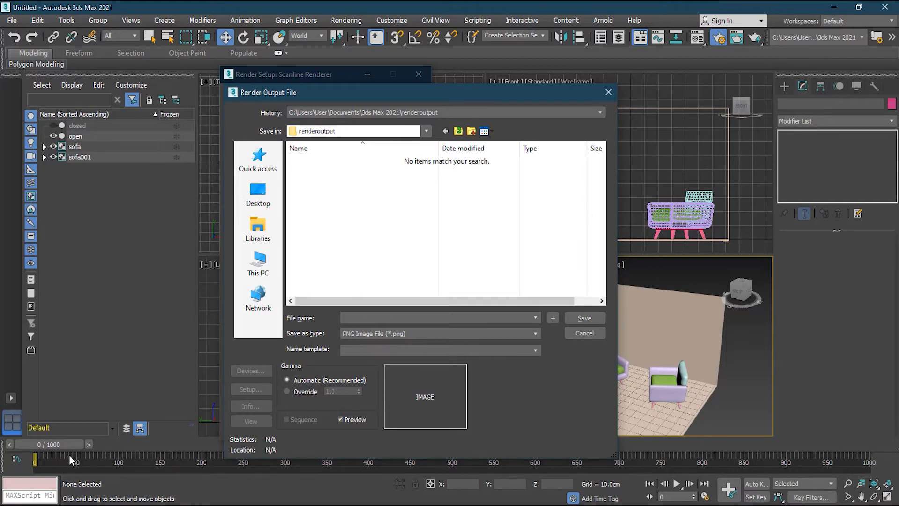
Step: Save the render output as a JPEG file named test, with the image quality moved towards Best
left_click(398, 333)
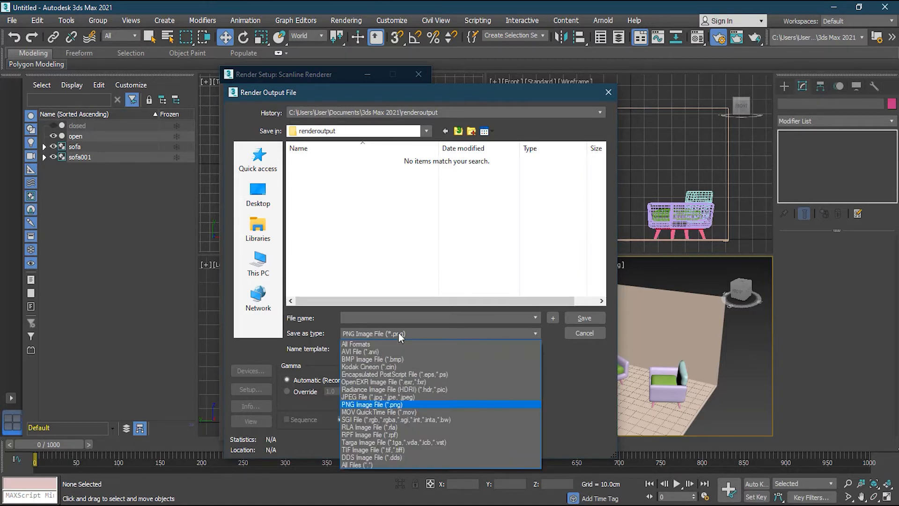
left_click(391, 397)
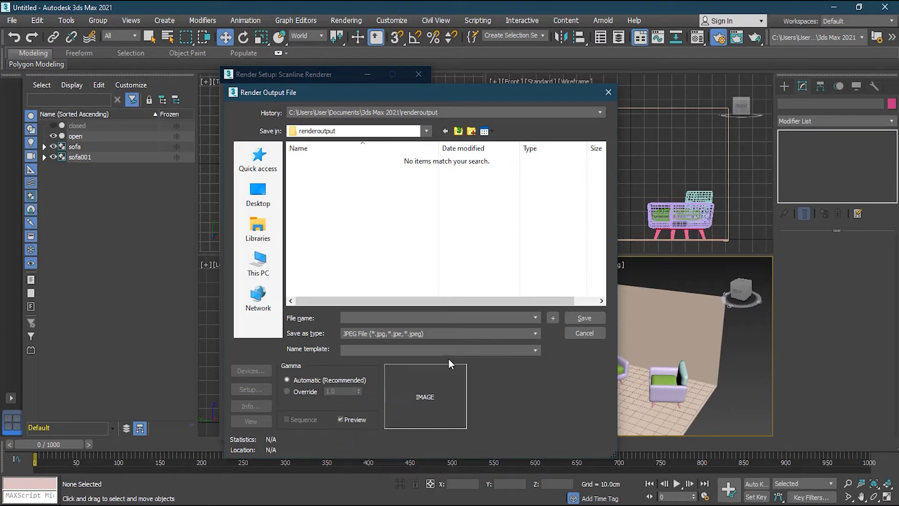
left_click(459, 317)
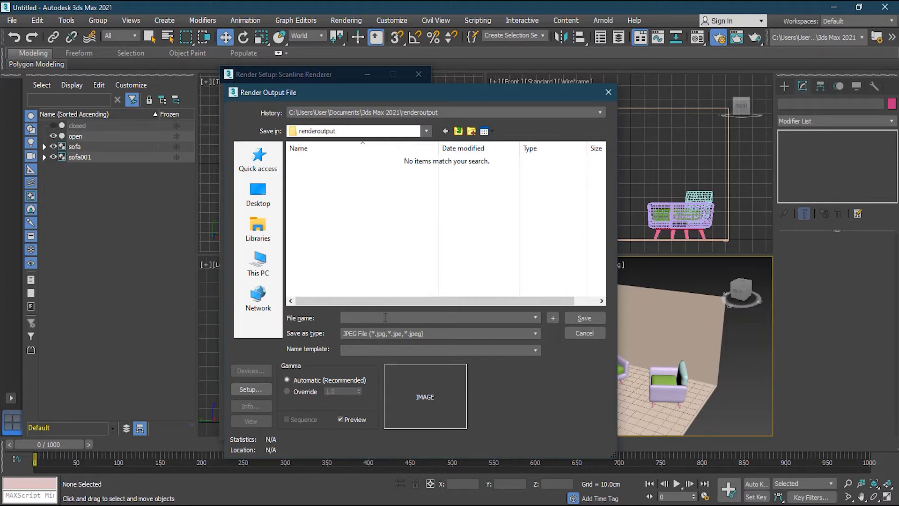
type("test")
left_click(592, 319)
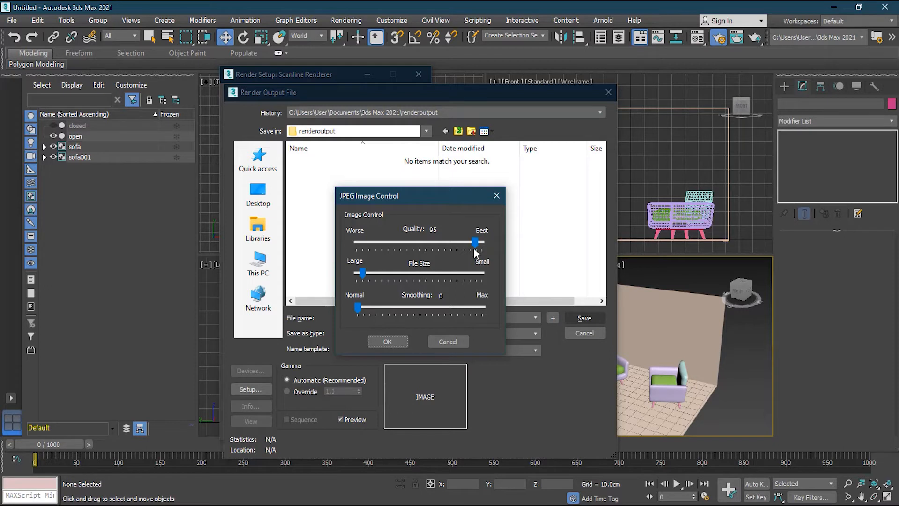
left_click_drag(486, 244, 501, 244)
left_click(387, 342)
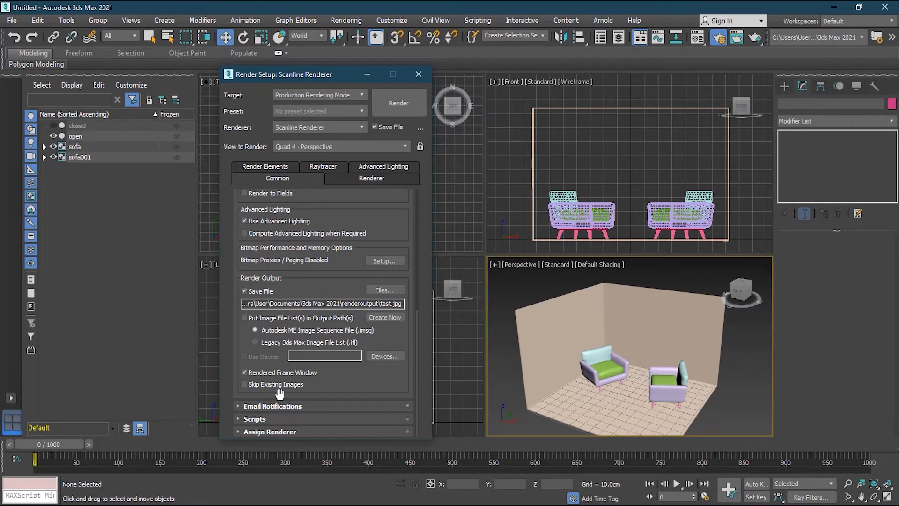
left_click(255, 406)
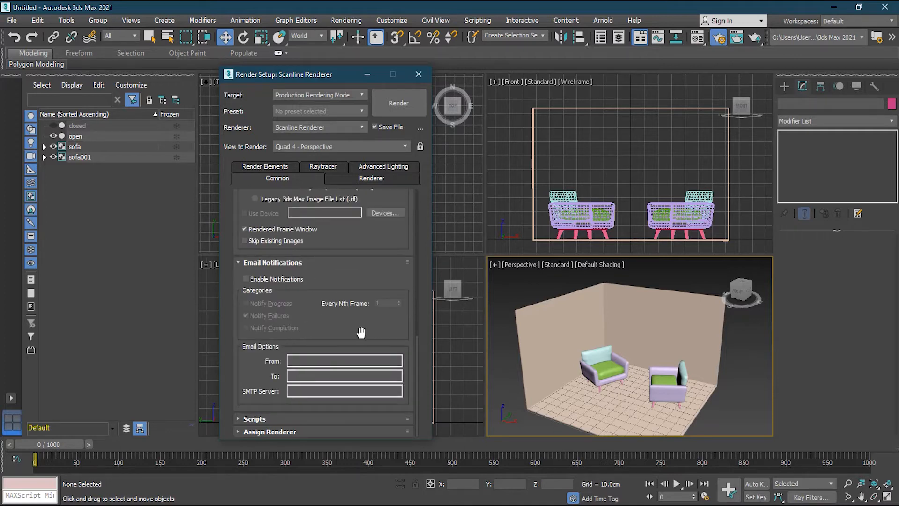
mouse_move(415, 364)
left_mouse_down()
mouse_move(420, 330)
mouse_move(419, 372)
left_mouse_up()
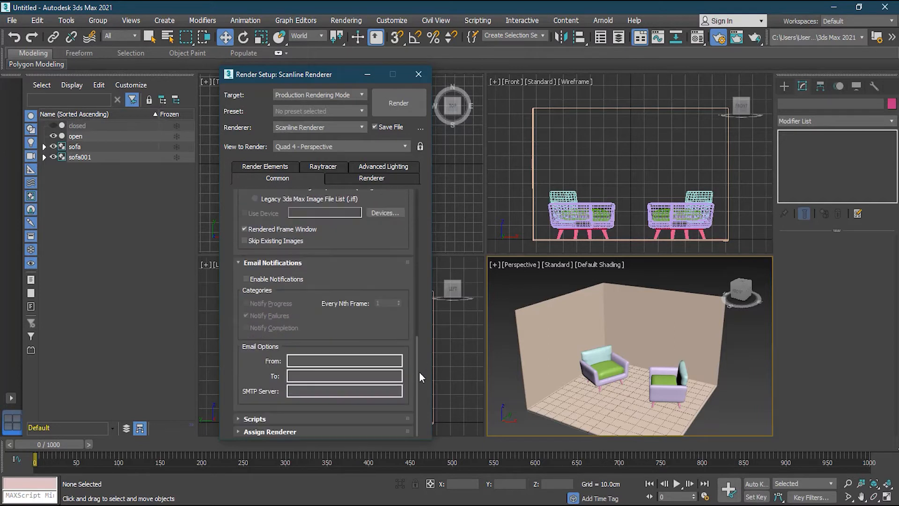
left_click(288, 262)
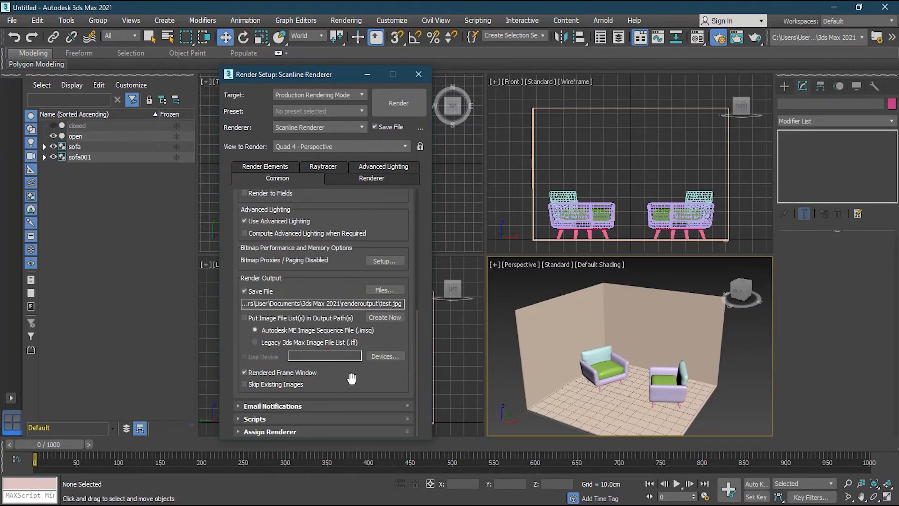
Step: Assign the Scanline Renderer as the ActiveShade renderer
left_click(277, 432)
left_click(372, 361)
left_click(290, 432)
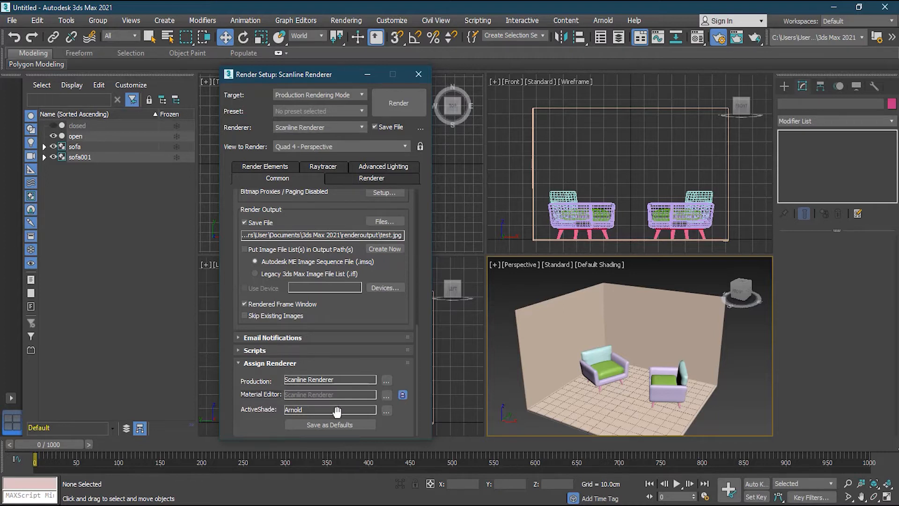
left_click(386, 411)
left_click(299, 191)
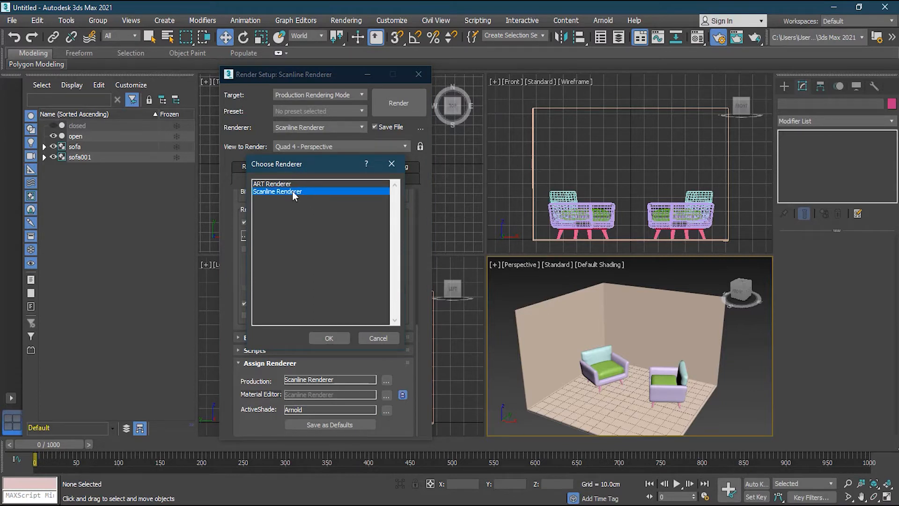
left_click(340, 339)
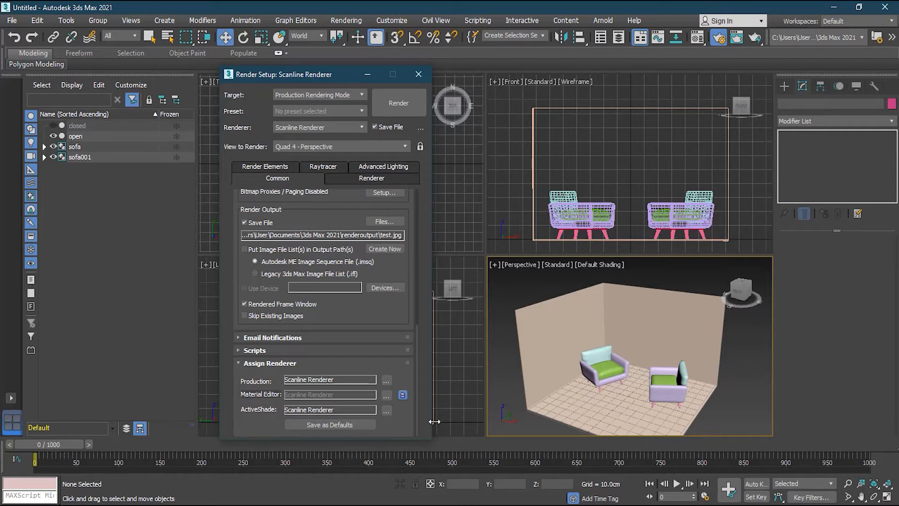
Step: Examine the Scanline Renderer's options, including force wireframe, antialiasing, global supersampling, motion blur, color range limiting and memory management
left_click_drag(414, 393, 414, 270)
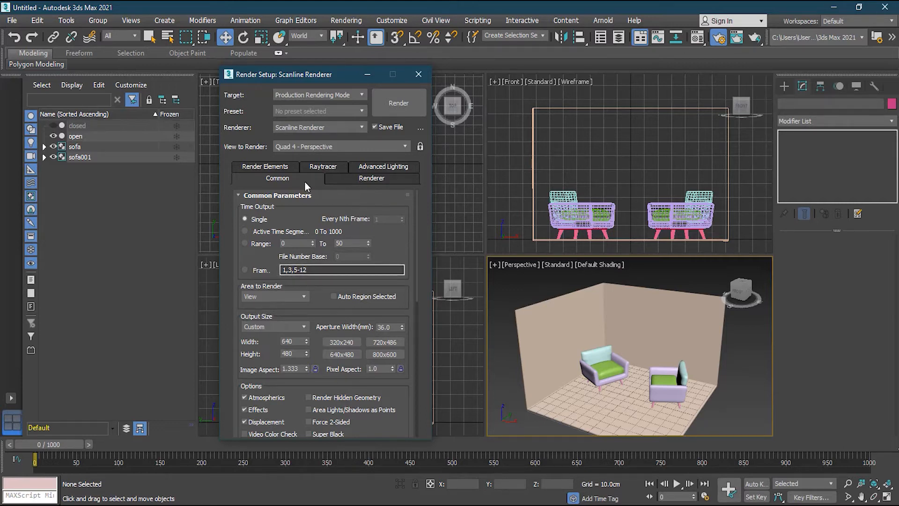
left_click(374, 179)
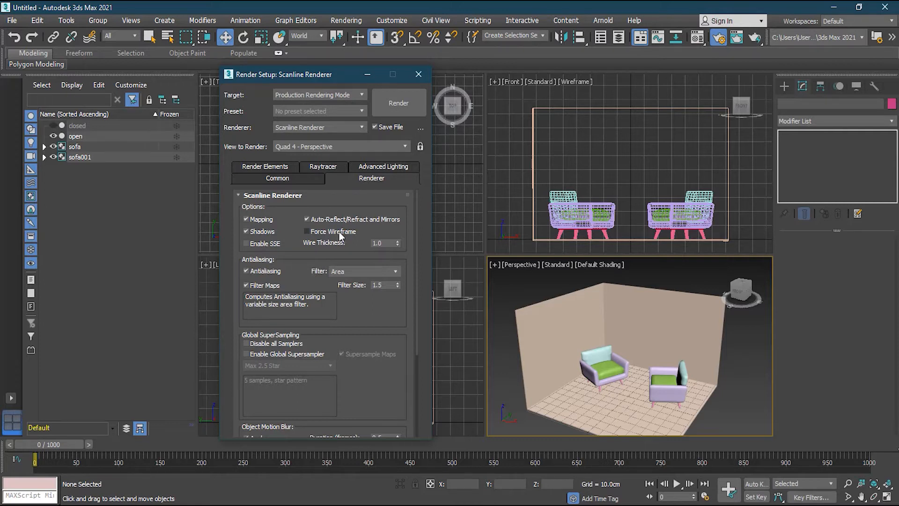
left_click(307, 232)
left_click(310, 235)
scroll(312, 287, "down", 1)
scroll(312, 286, "down", 1)
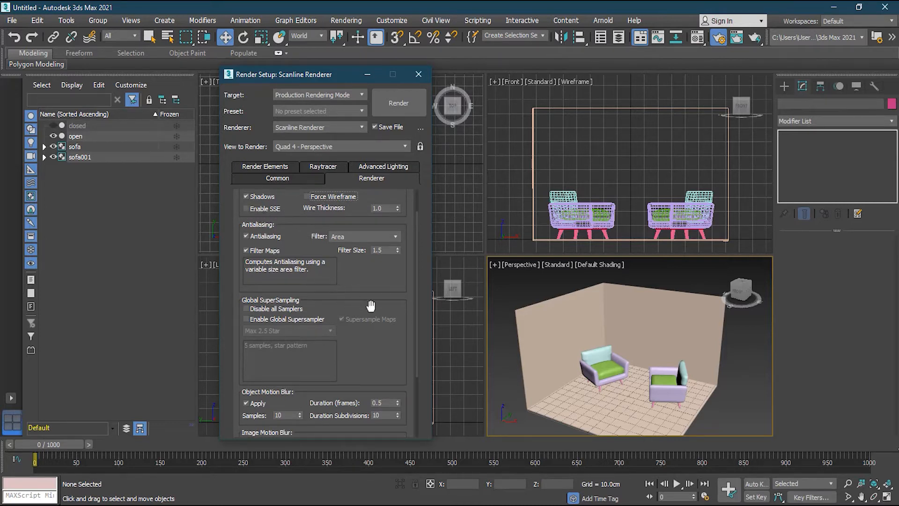
scroll(333, 289, "down", 1)
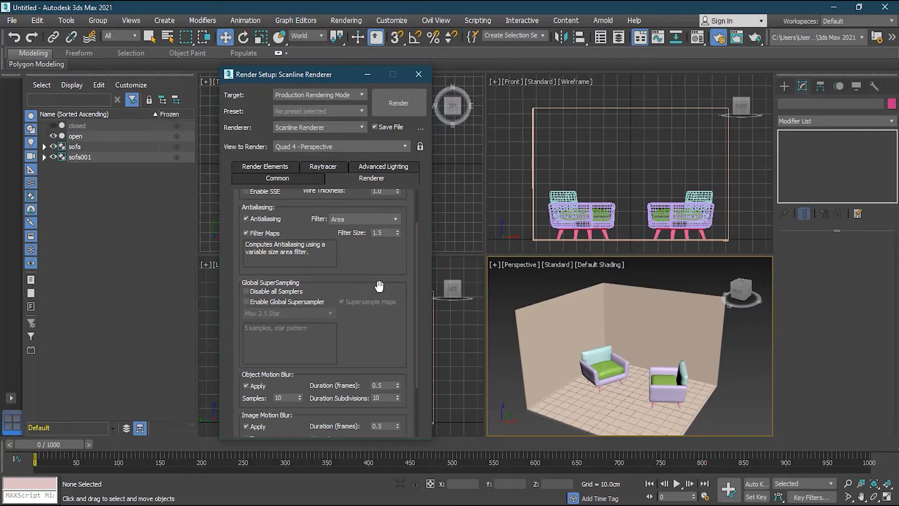
left_click_drag(418, 288, 417, 313)
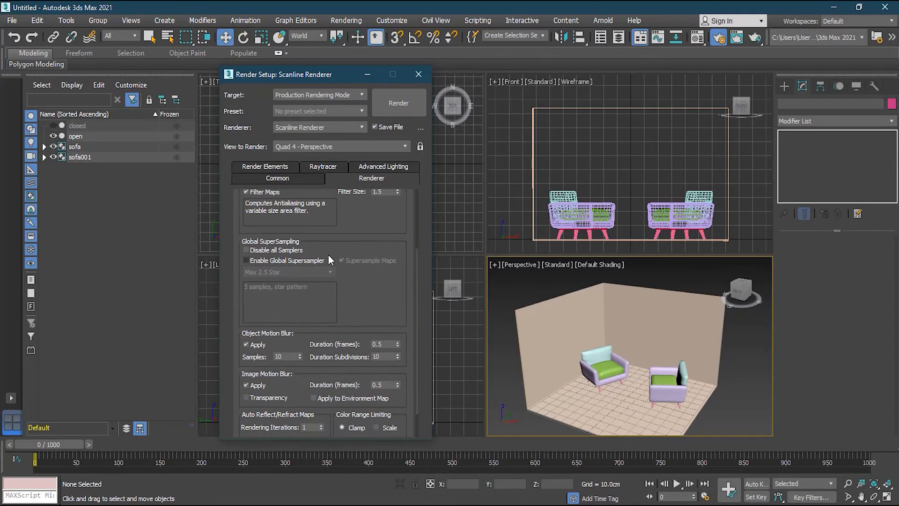
scroll(294, 250, "up", 1)
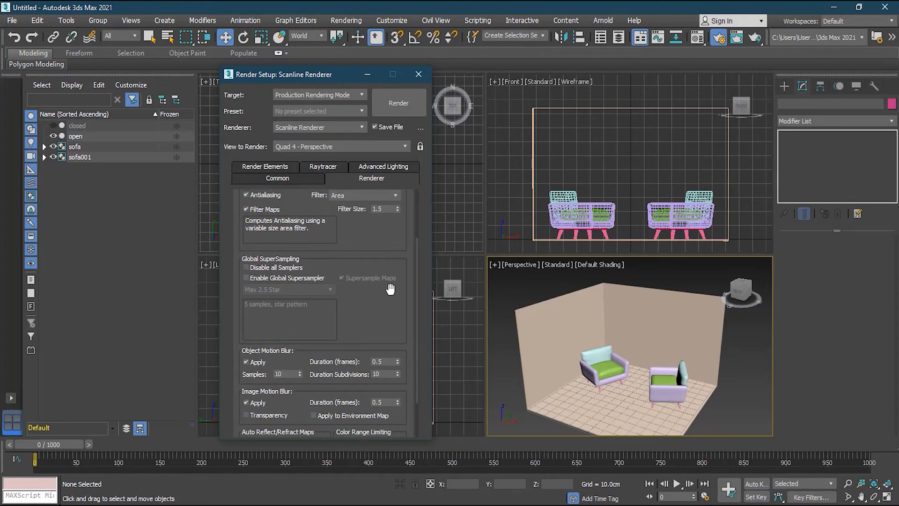
scroll(384, 290, "down", 2)
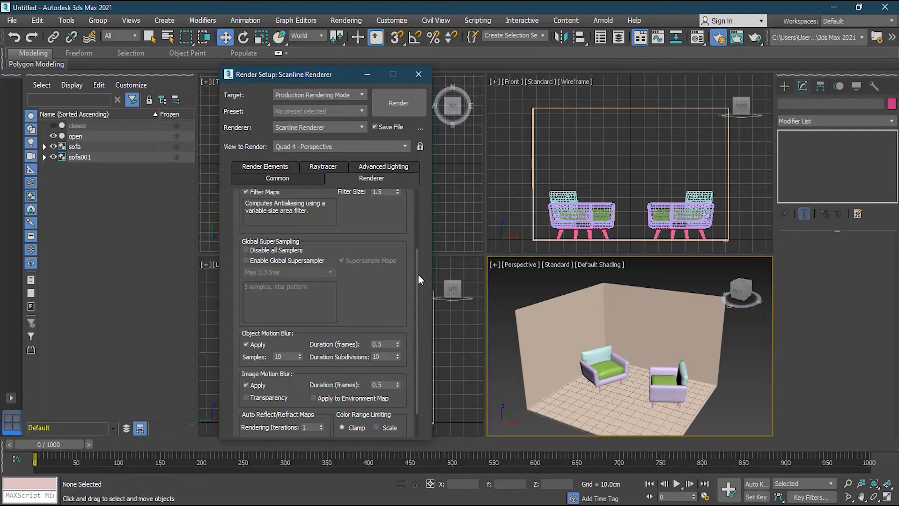
left_click_drag(415, 277, 415, 304)
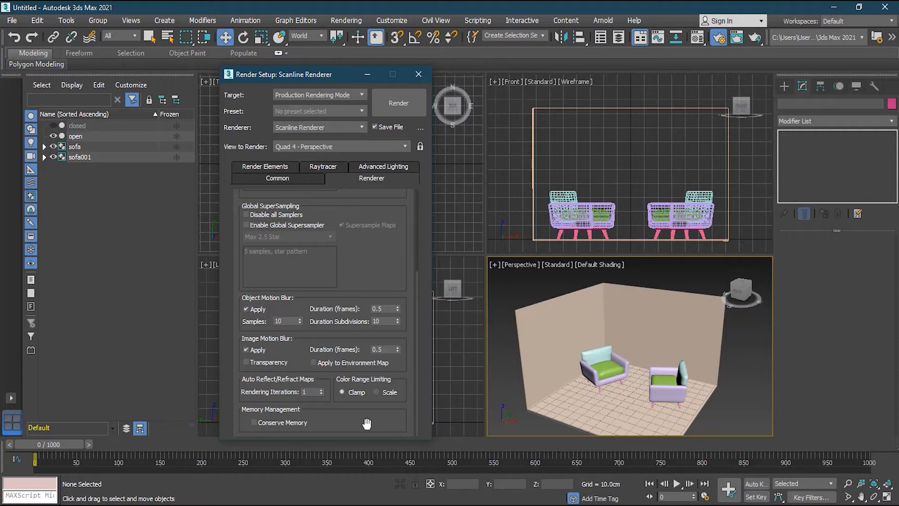
Step: Review the Render Elements, Raytracer and Advanced Lighting settings, and return to the common parameters
left_click(284, 169)
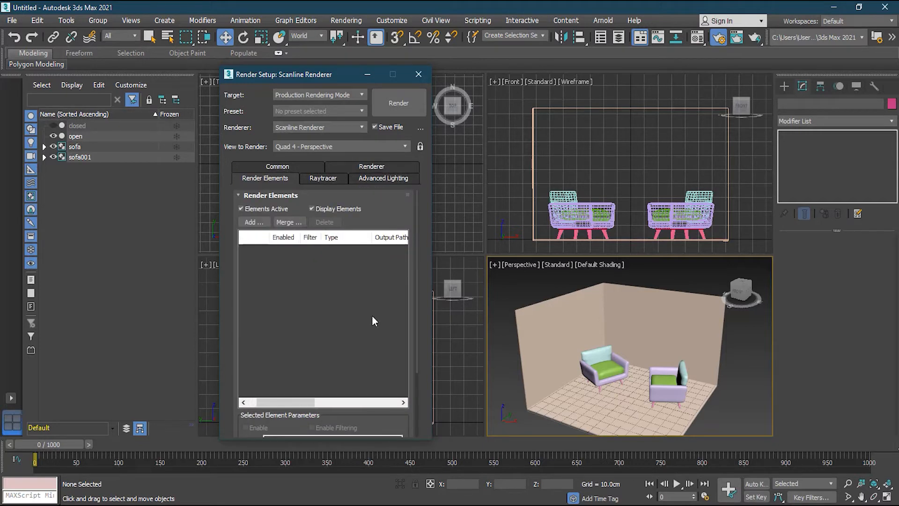
mouse_move(415, 305)
left_mouse_down()
mouse_move(415, 383)
mouse_move(420, 293)
left_mouse_up()
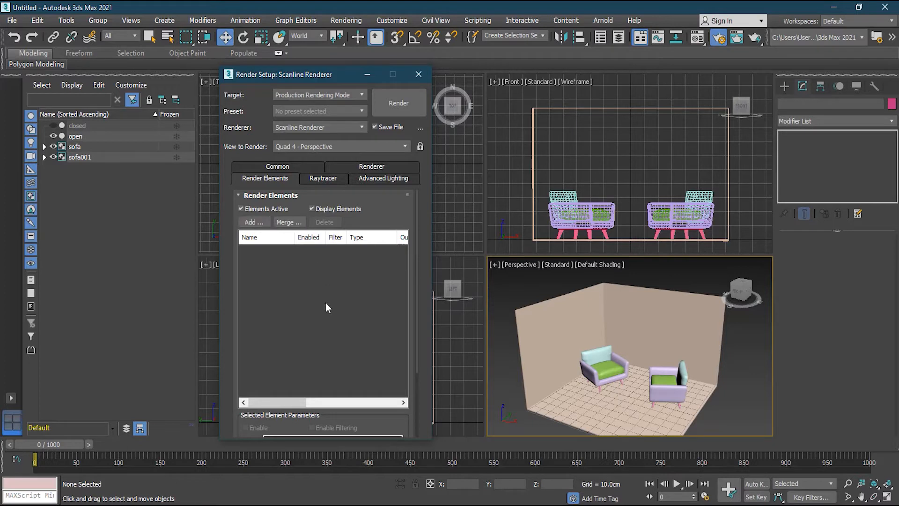
left_click(325, 178)
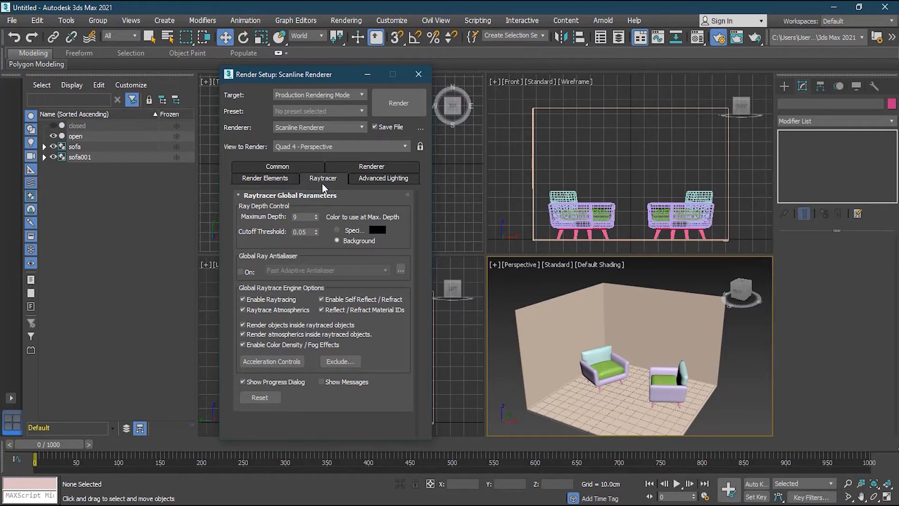
left_click(375, 178)
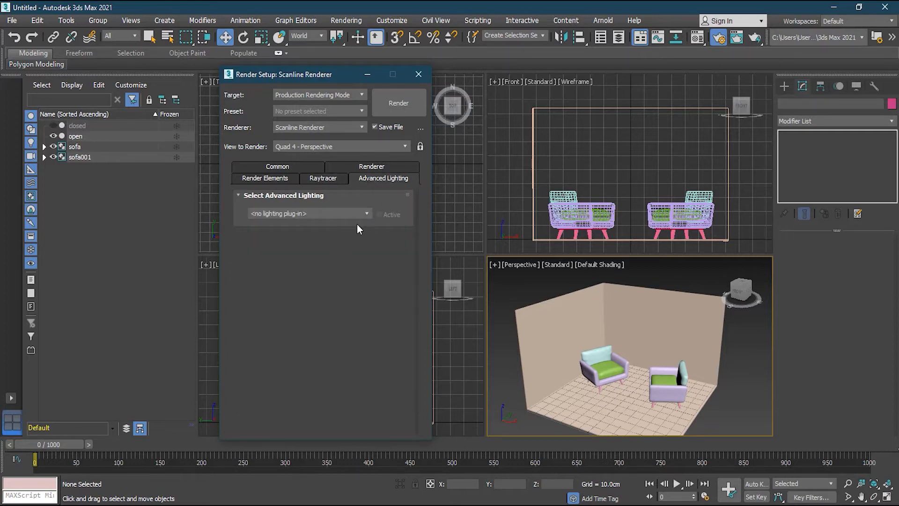
left_click(290, 168)
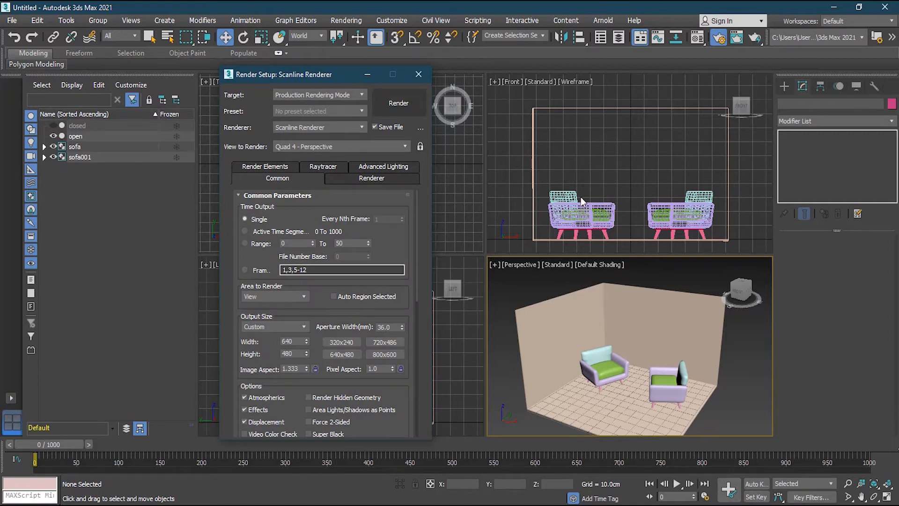
Step: Render the perspective view, and close the rendered image and the render setup
left_click(396, 103)
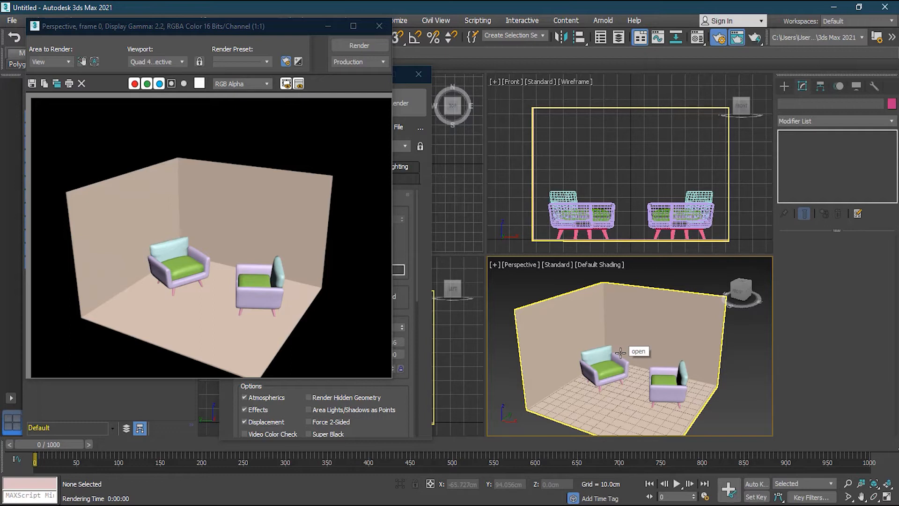
left_click(387, 22)
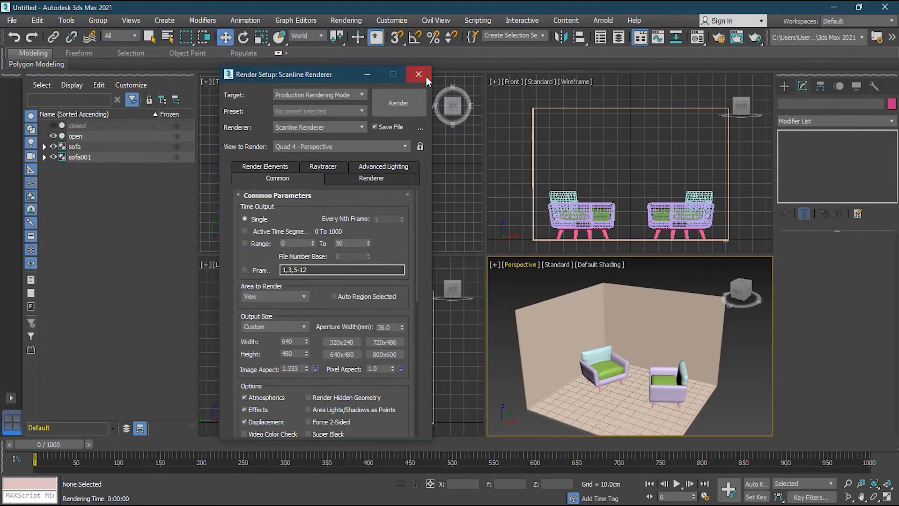
left_click(425, 76)
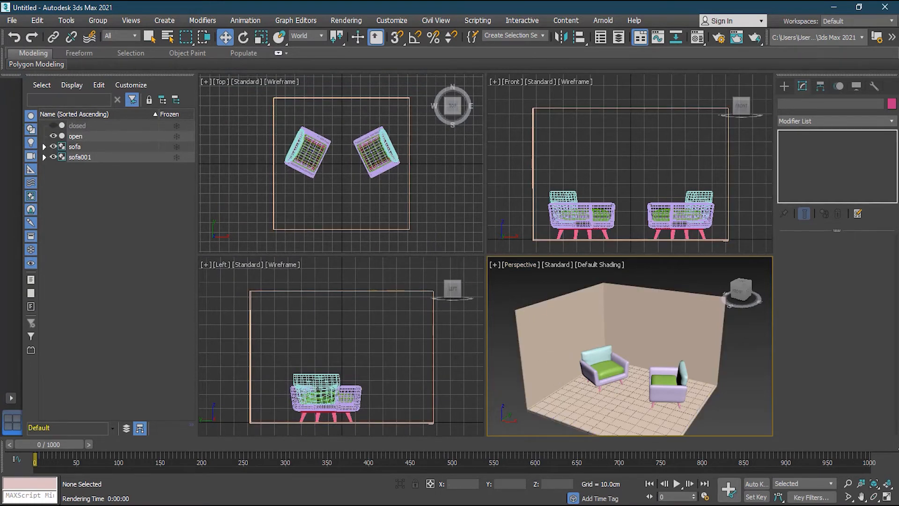
Step: Place a standard Omni light at the floor's centre between the two sofas and raise it to about 69 cm
left_click(781, 86)
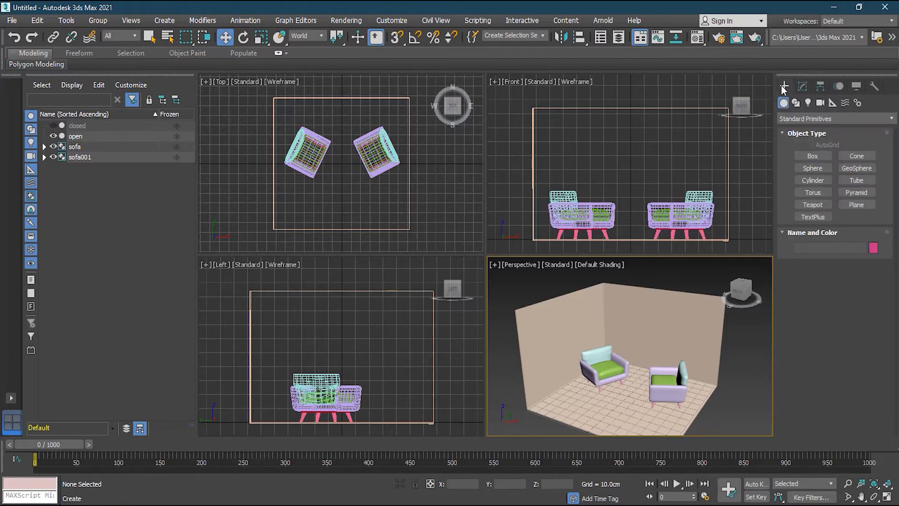
left_click(809, 104)
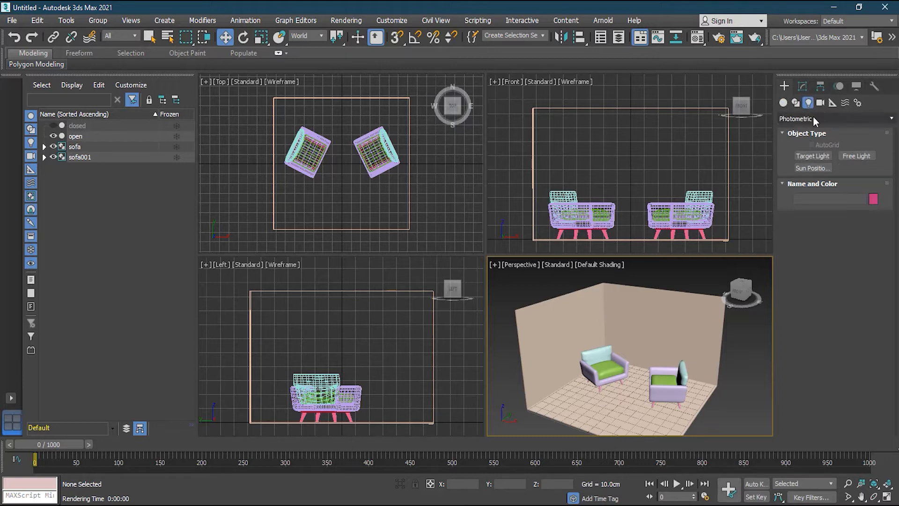
left_click(816, 119)
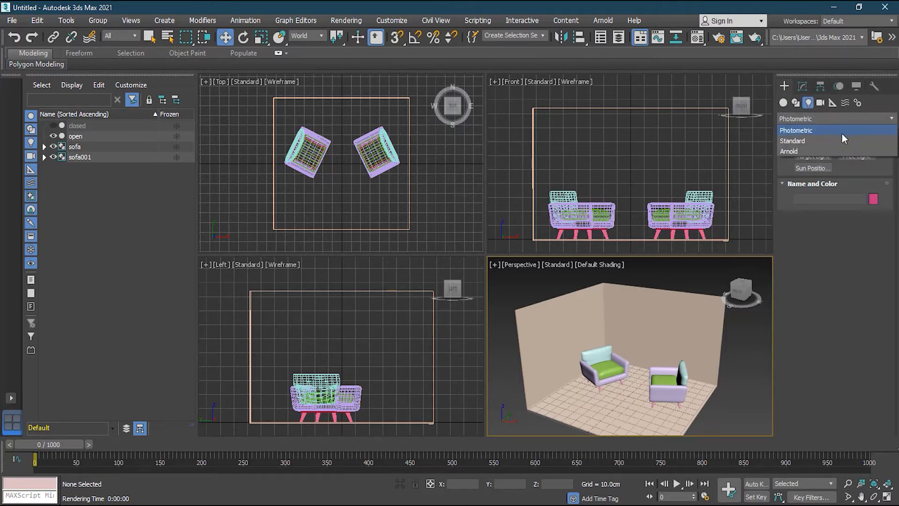
left_click(800, 141)
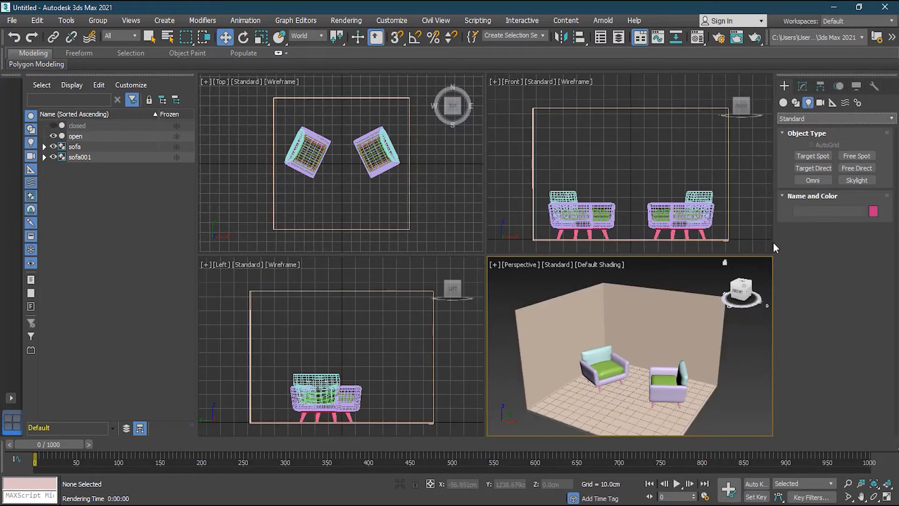
left_click(810, 114)
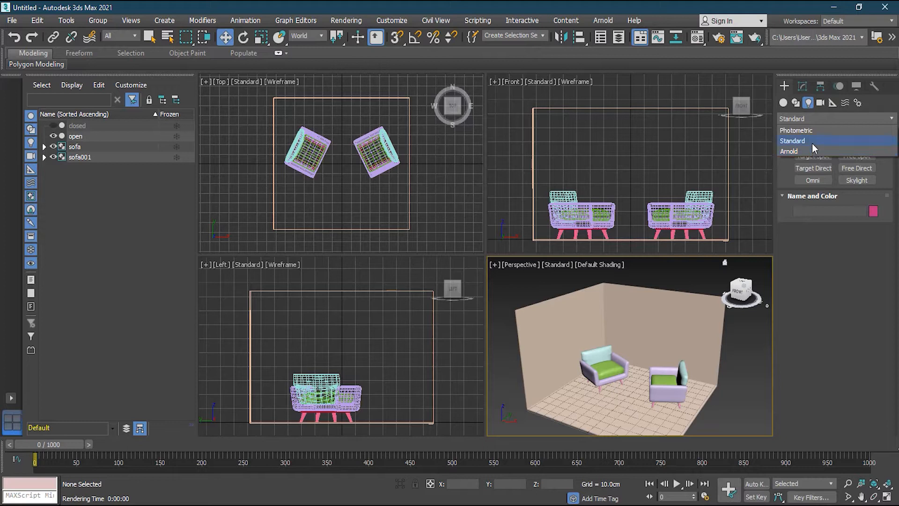
left_click(812, 142)
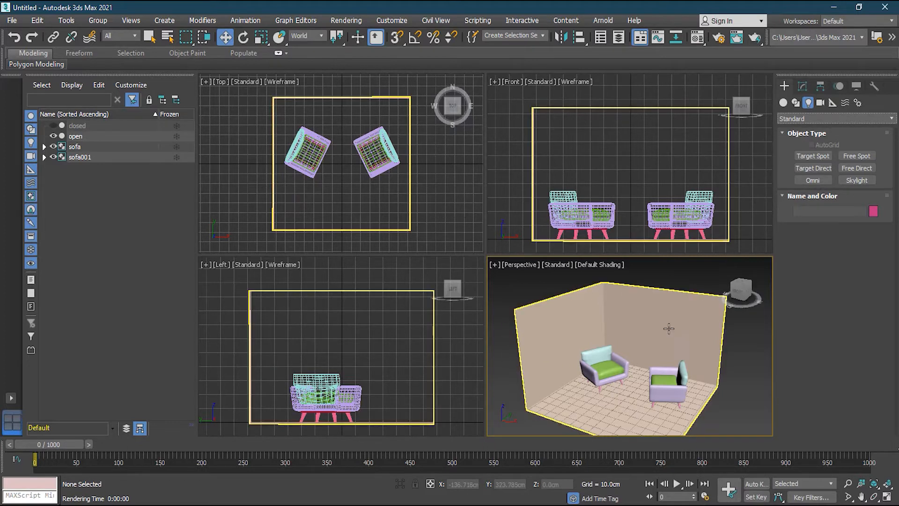
left_click(806, 181)
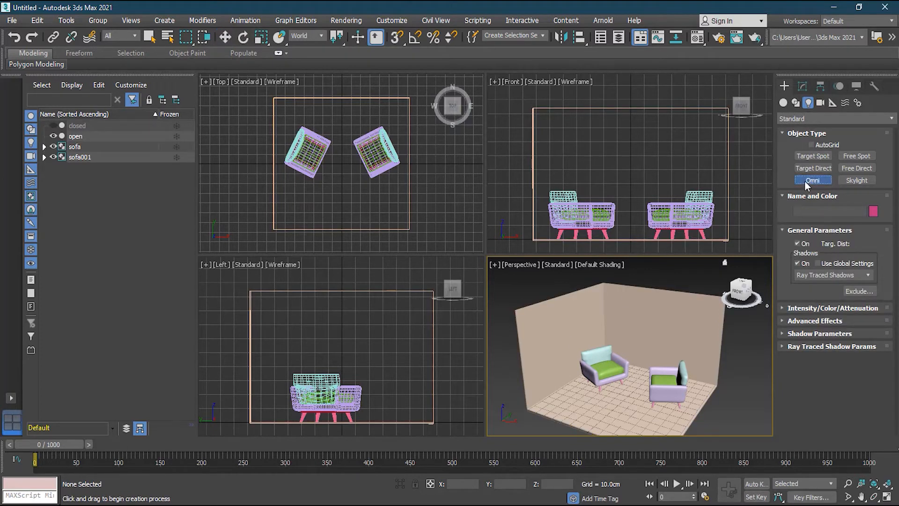
left_click(342, 164)
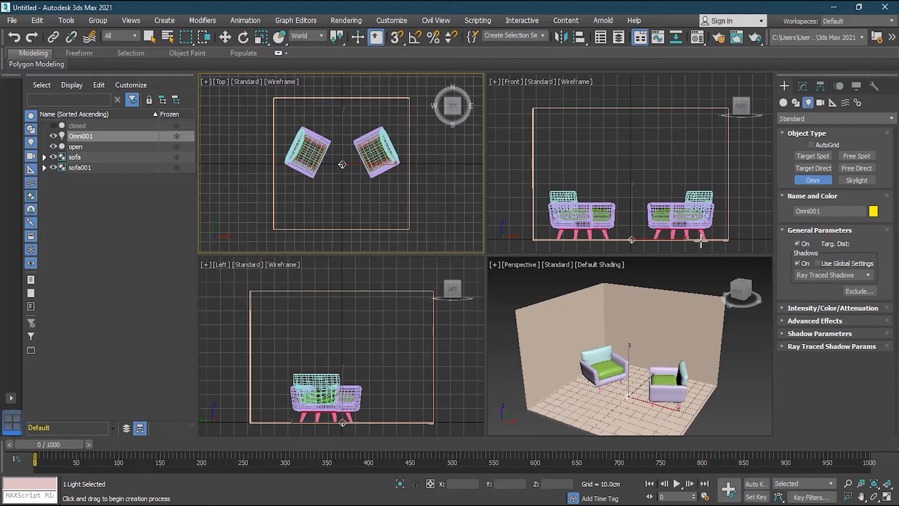
right_click(647, 248)
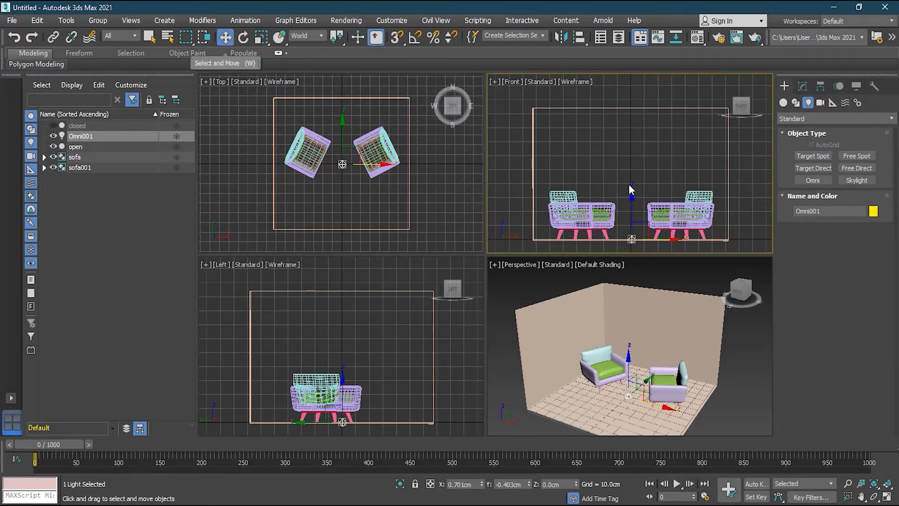
left_click_drag(632, 206, 626, 114)
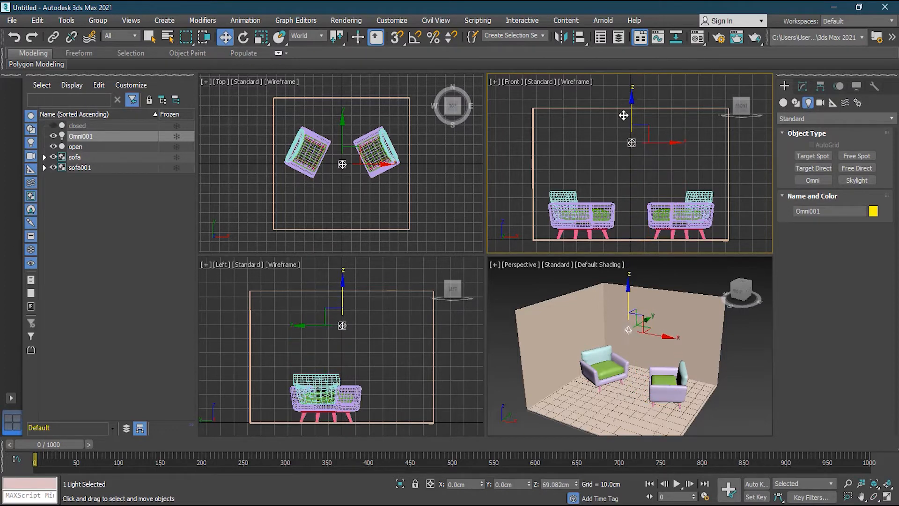
Step: Review the Omni light's general, atmosphere and effects, and intensity, color and attenuation parameters
left_click(802, 85)
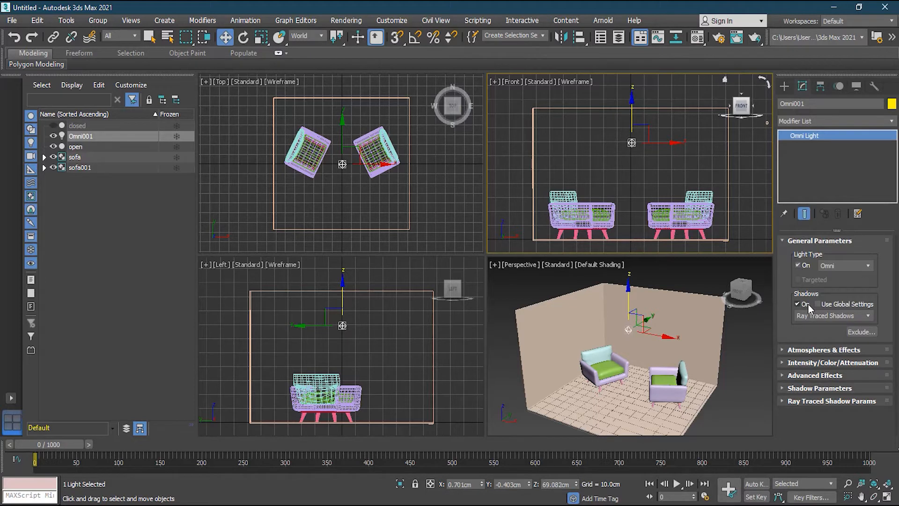
left_click(807, 349)
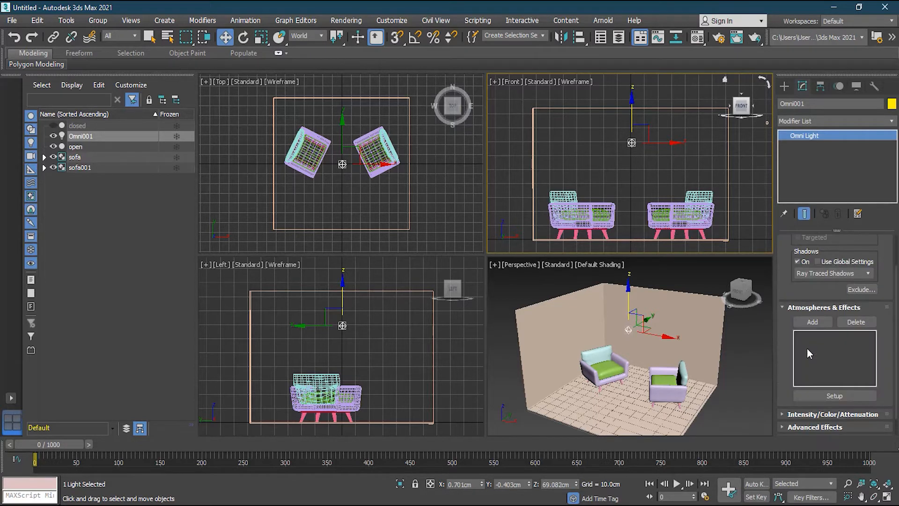
left_click(809, 307)
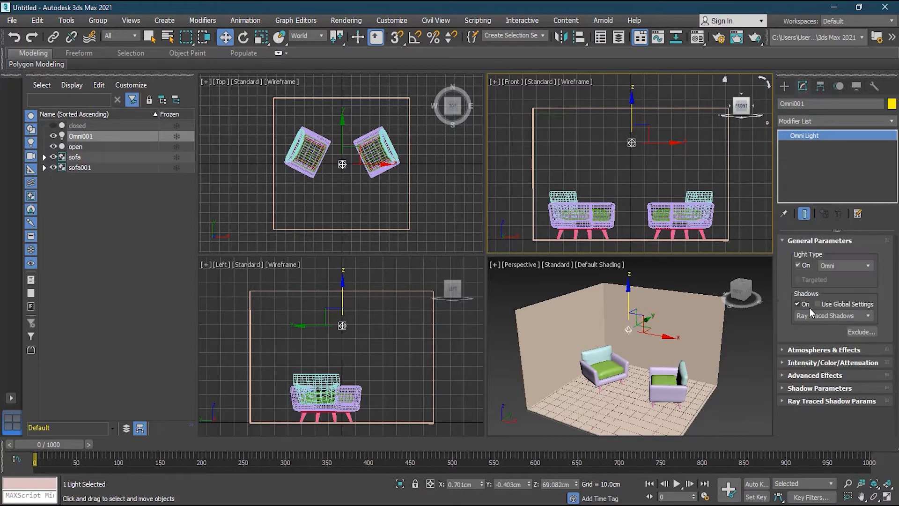
left_click(809, 363)
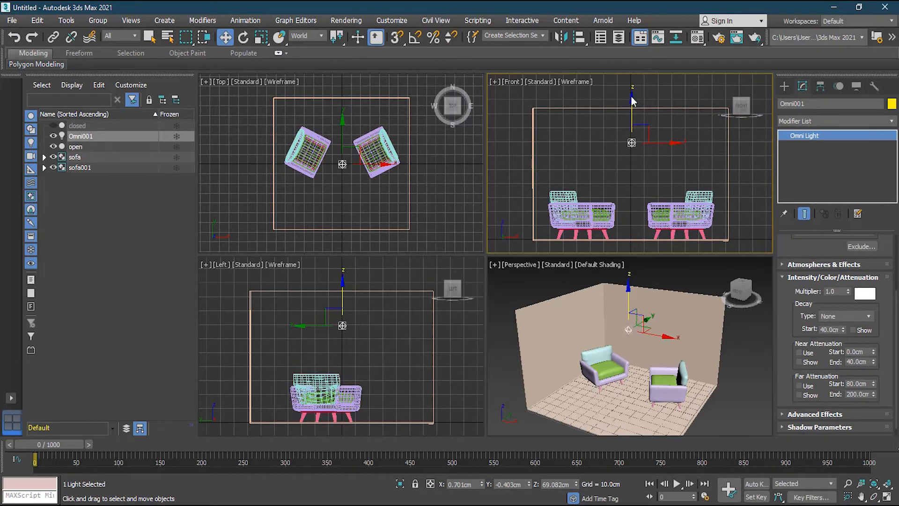
Step: Set the view to render to Quad 4 - Perspective and render it, overwriting test.jpg
left_click(719, 38)
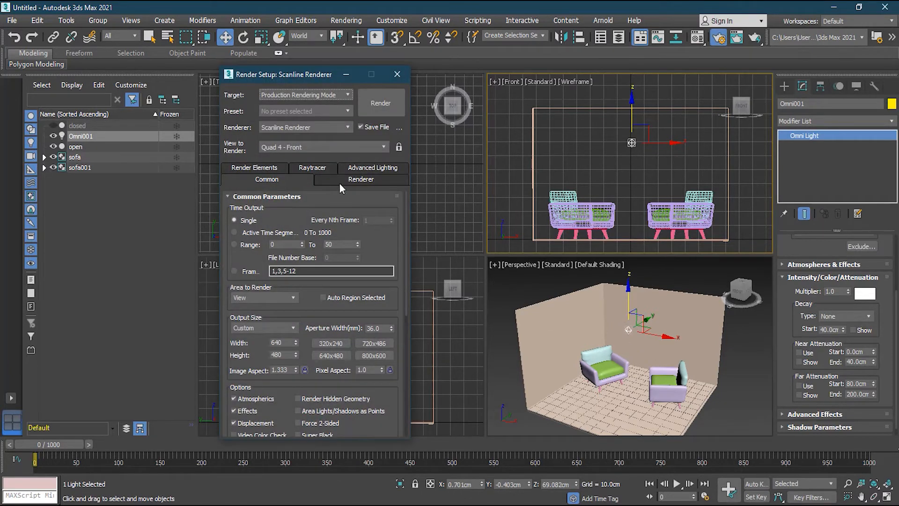
left_click(307, 147)
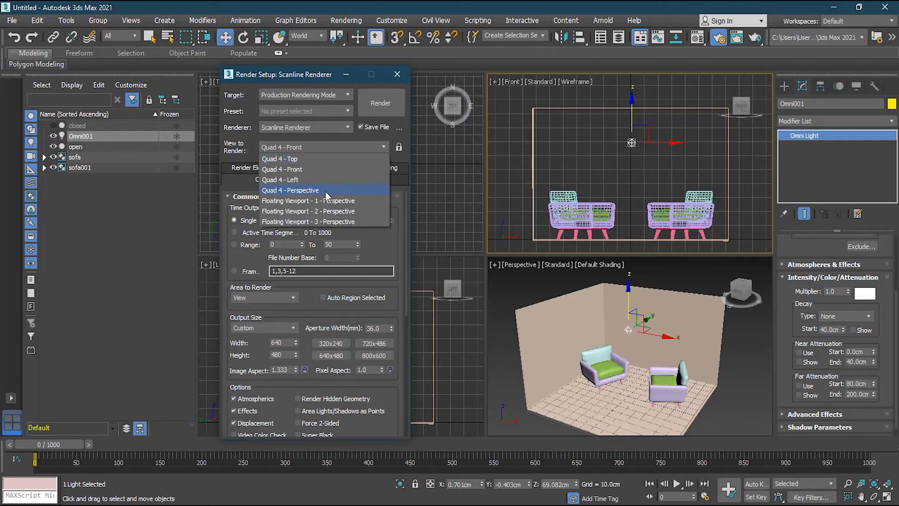
left_click(325, 191)
left_click(386, 102)
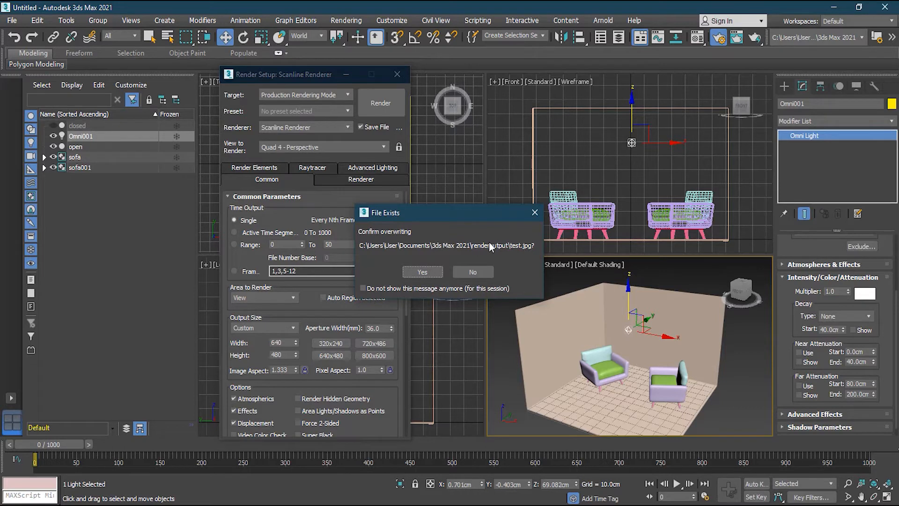
left_click(425, 272)
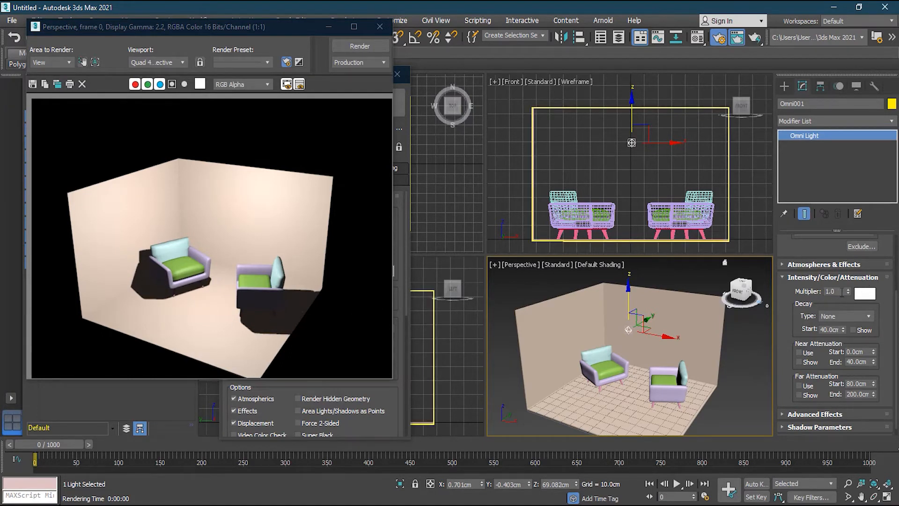
Step: Set the Omni light's intensity multiplier to 3 and re-render the perspective view over test.jpg
left_click_drag(838, 292, 801, 289)
type("3")
key("Return")
left_click(377, 43)
left_click(422, 274)
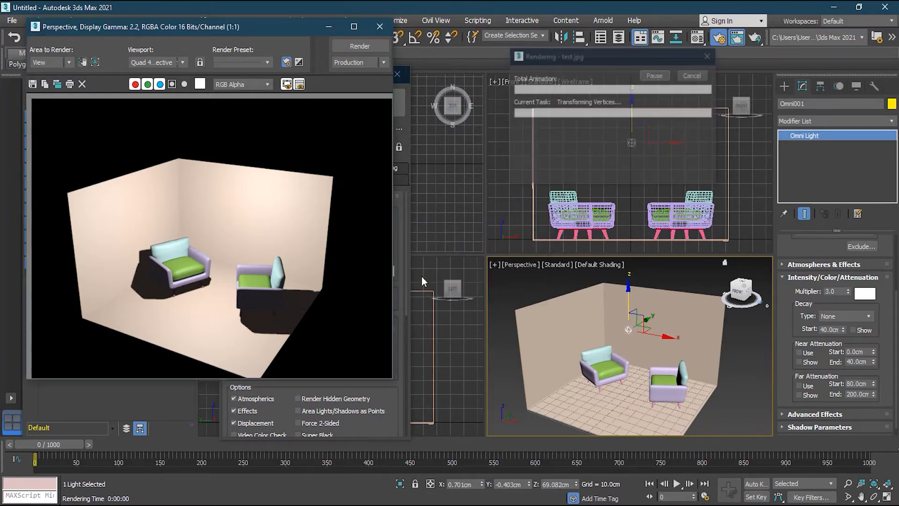
Step: Set the Omni light's intensity multiplier to 0 and re-render the perspective view over test.jpg
double_click(831, 291)
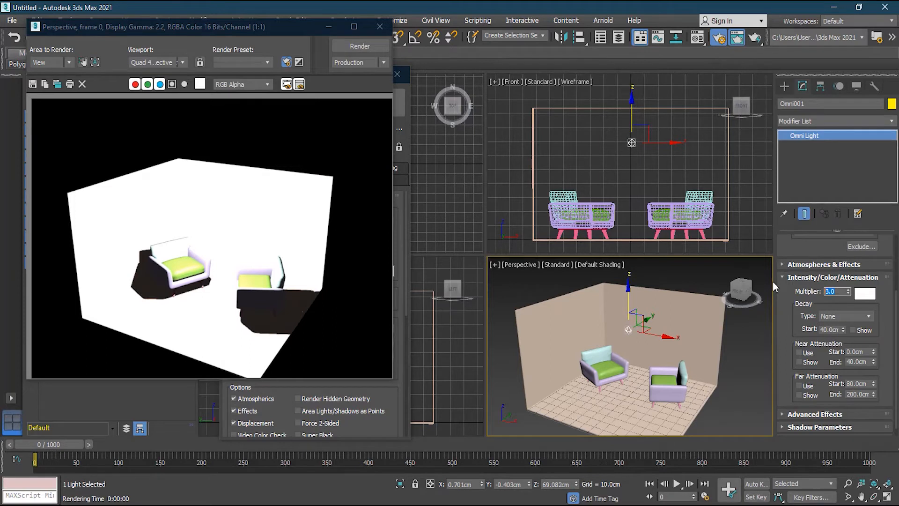
type("0")
key("Return")
left_click(367, 43)
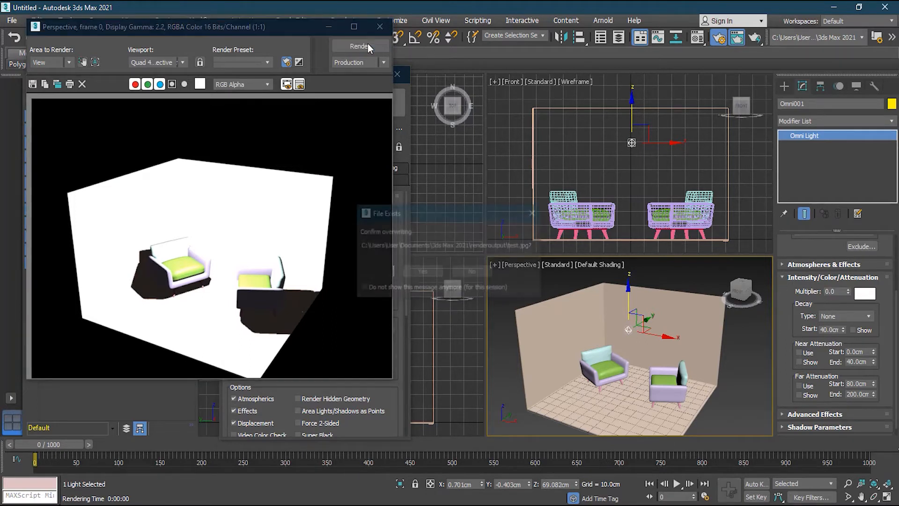
left_click(422, 274)
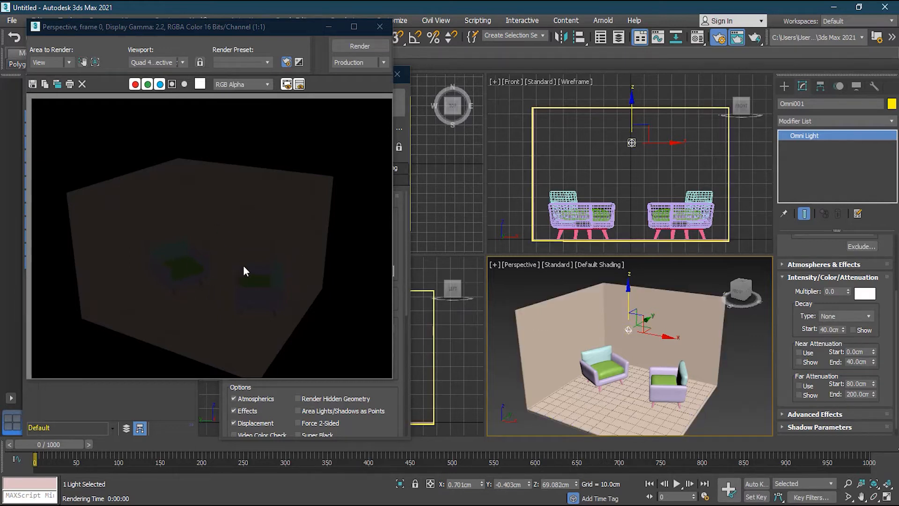
Step: Set the Omni light's intensity multiplier to 0.5 and re-render the perspective view over test.jpg
left_click_drag(837, 292, 776, 290)
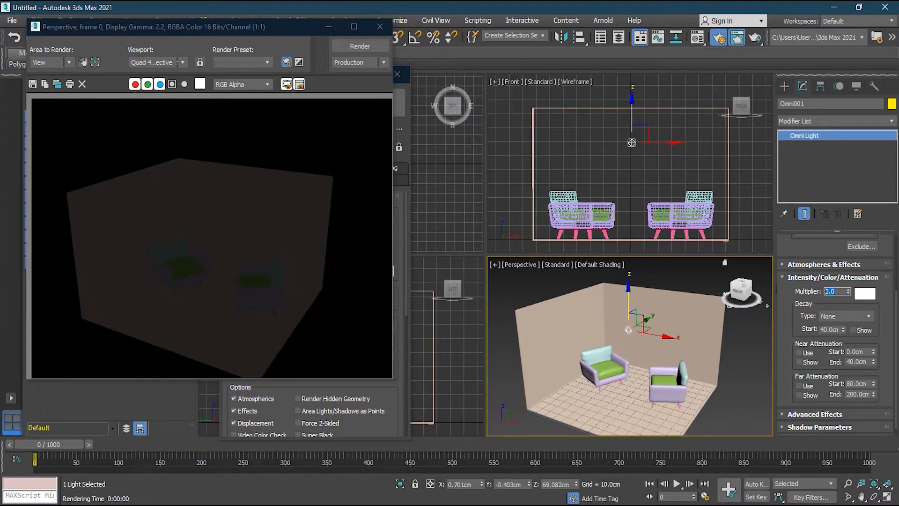
type("0.5")
key("Return")
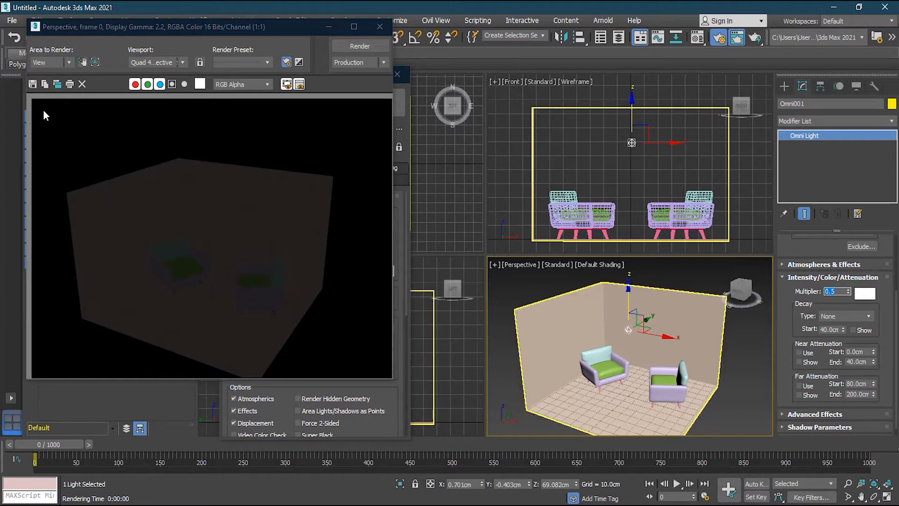
left_click(358, 46)
left_click(429, 269)
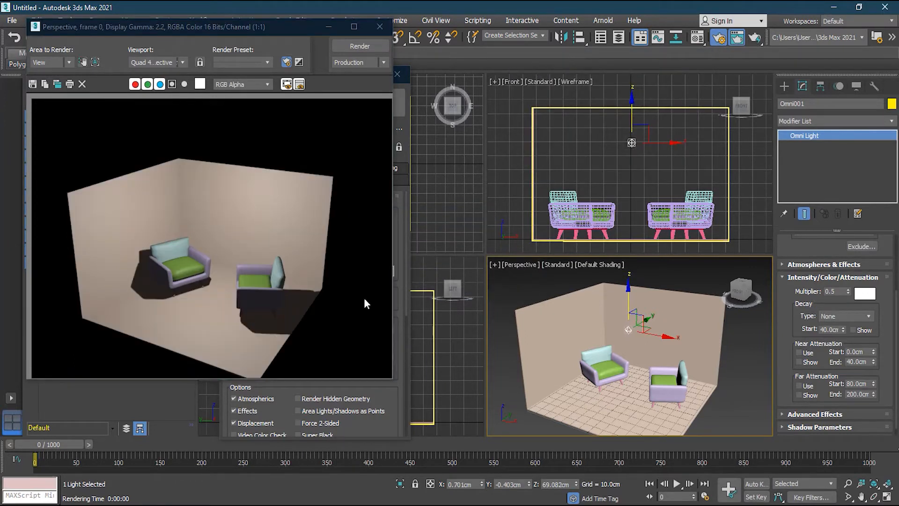
Step: Change the Omni light's color to a pale yellow with blue at 183, and re-render over test.jpg
left_click(865, 293)
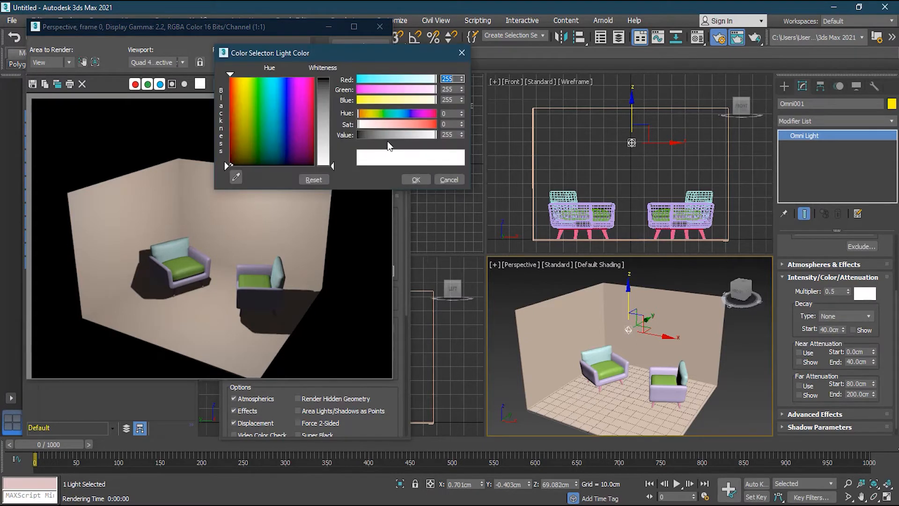
mouse_move(409, 99)
left_mouse_down()
mouse_move(421, 100)
mouse_move(413, 100)
left_mouse_up()
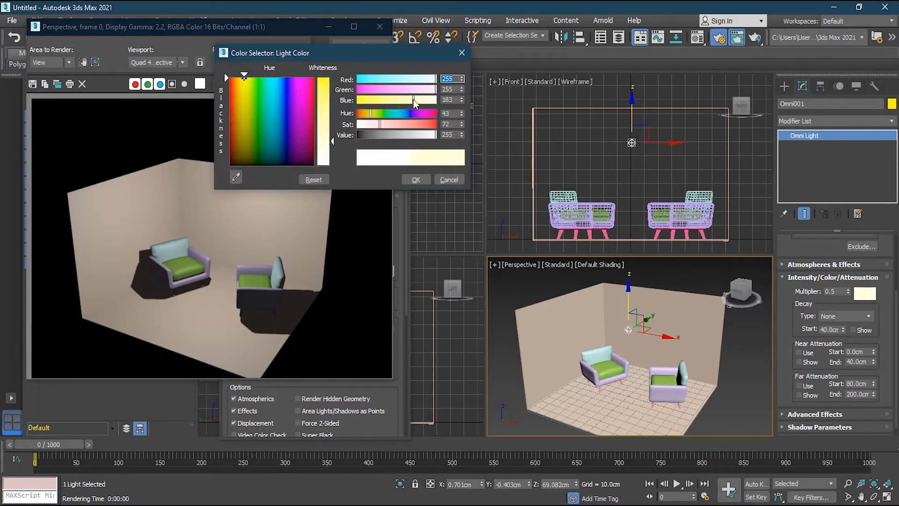
left_click(410, 178)
left_click(370, 46)
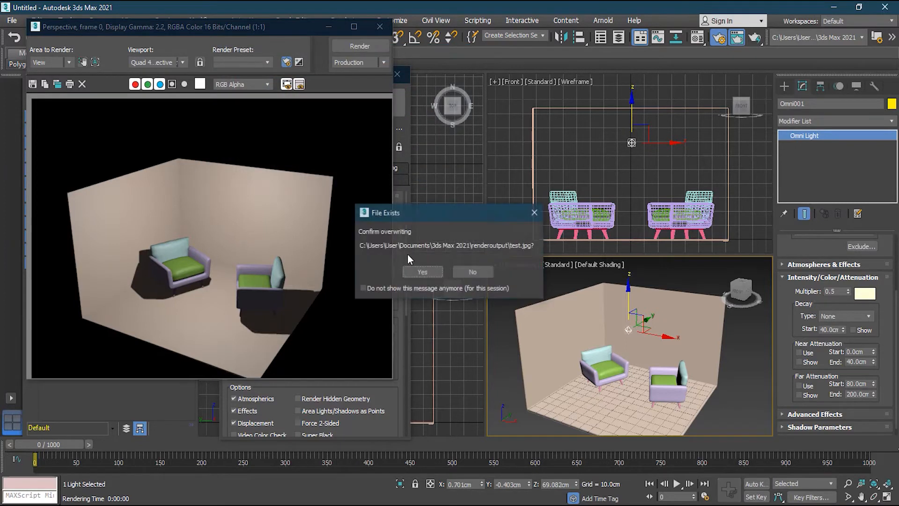
left_click(421, 271)
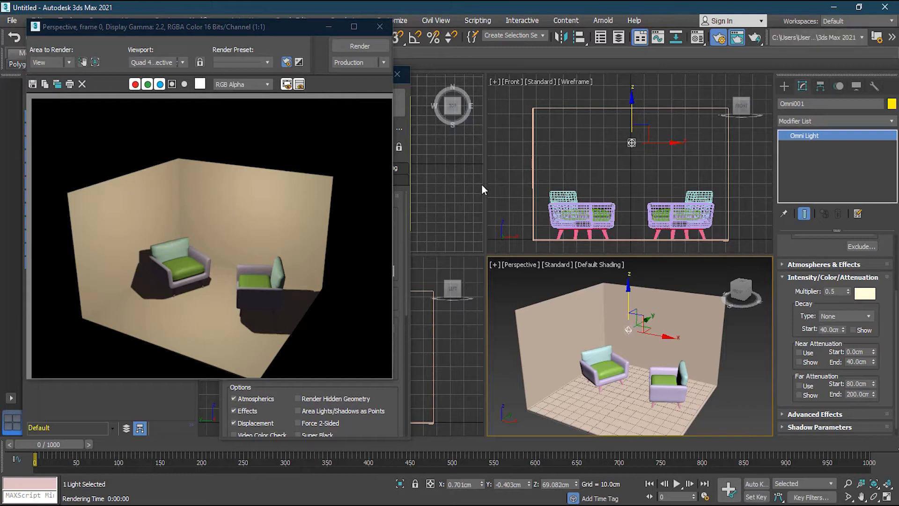
Step: Set the Omni light's decay type to Inverse with its start range shown, and re-render the perspective view over test.jpg
left_click(632, 143)
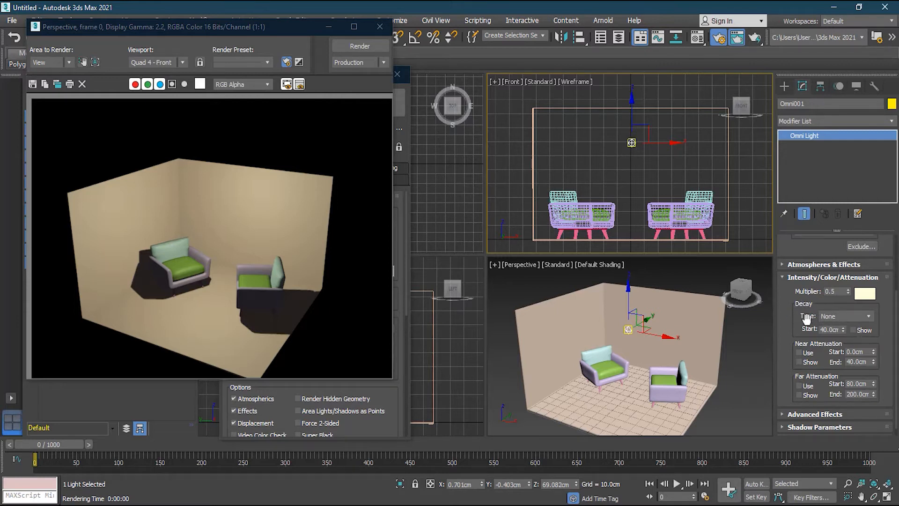
left_click(848, 318)
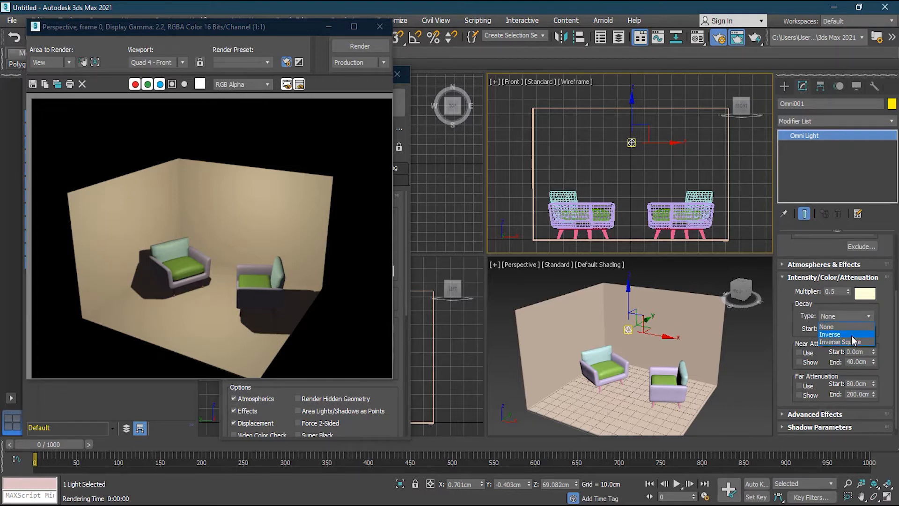
left_click(853, 335)
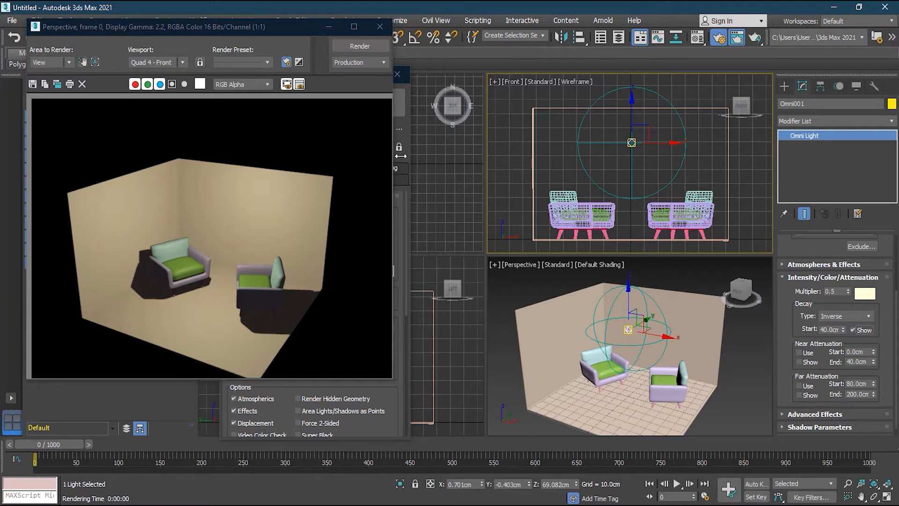
left_click(501, 286)
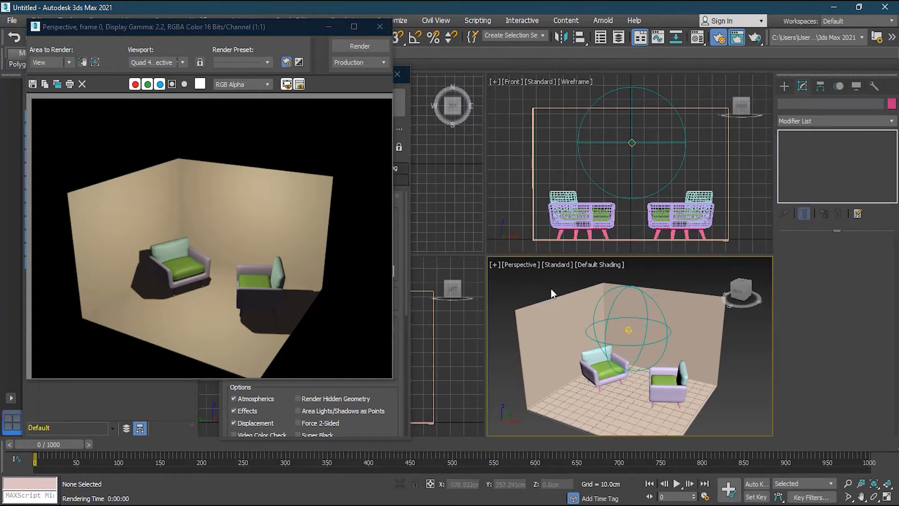
left_click(356, 47)
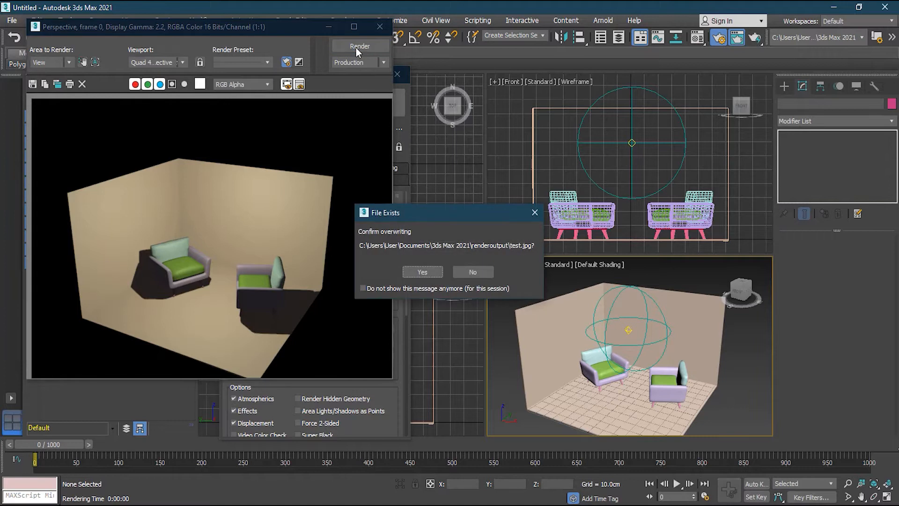
left_click(422, 272)
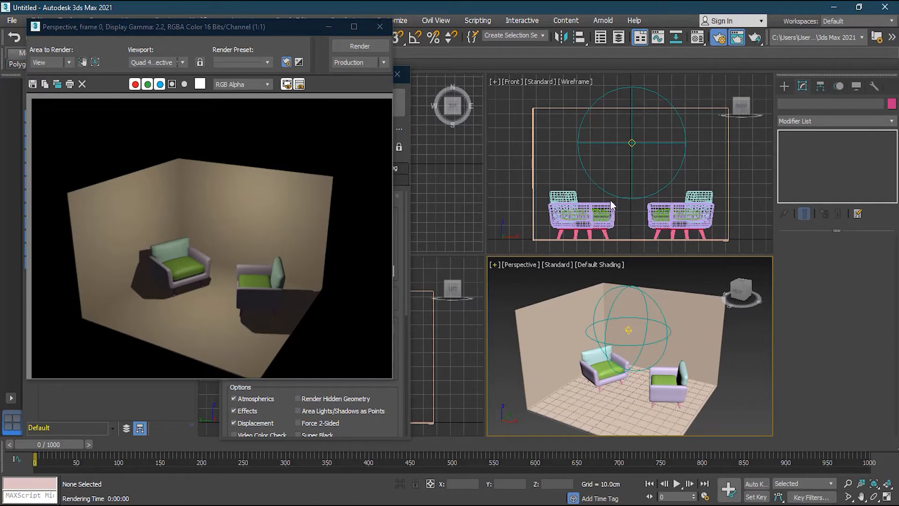
Step: Select the Omni light, reduce its decay start to about 12.8 cm, and re-render the perspective view over test.jpg
left_click(634, 196)
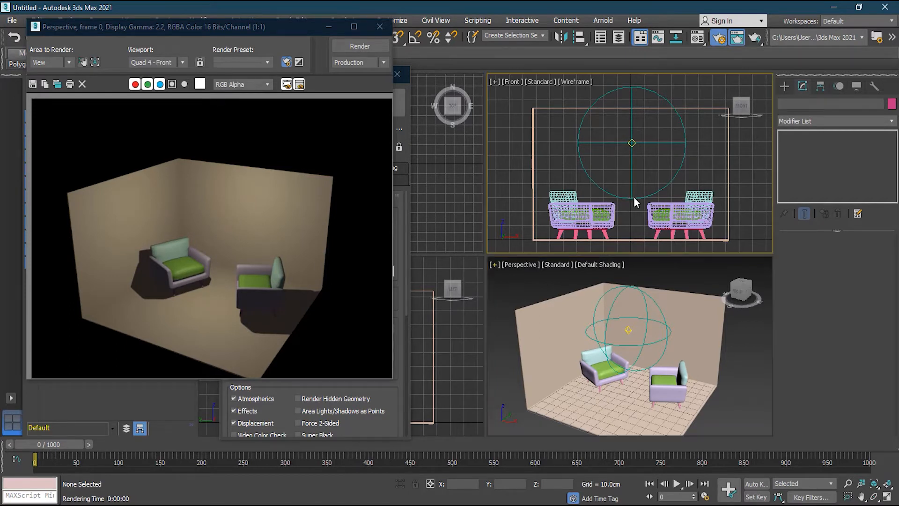
left_click(643, 344)
key("ctrl+d")
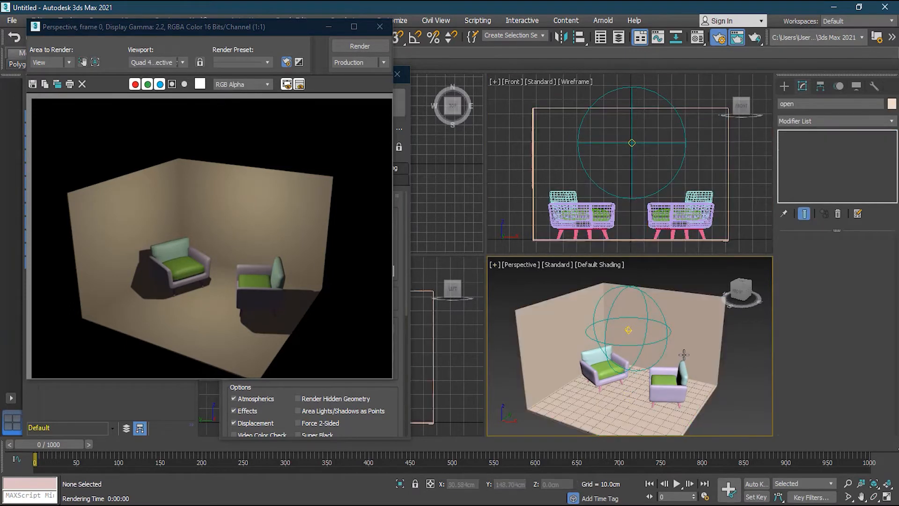
left_click(644, 342)
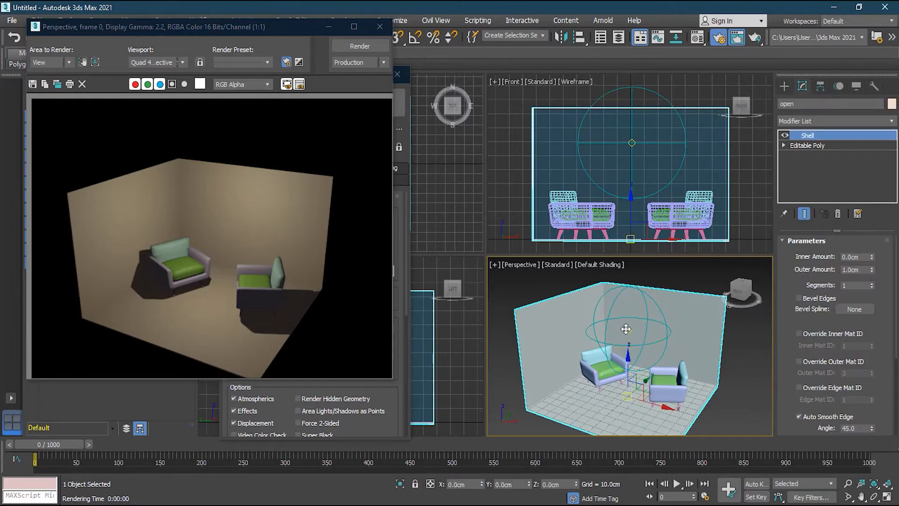
left_click(668, 99)
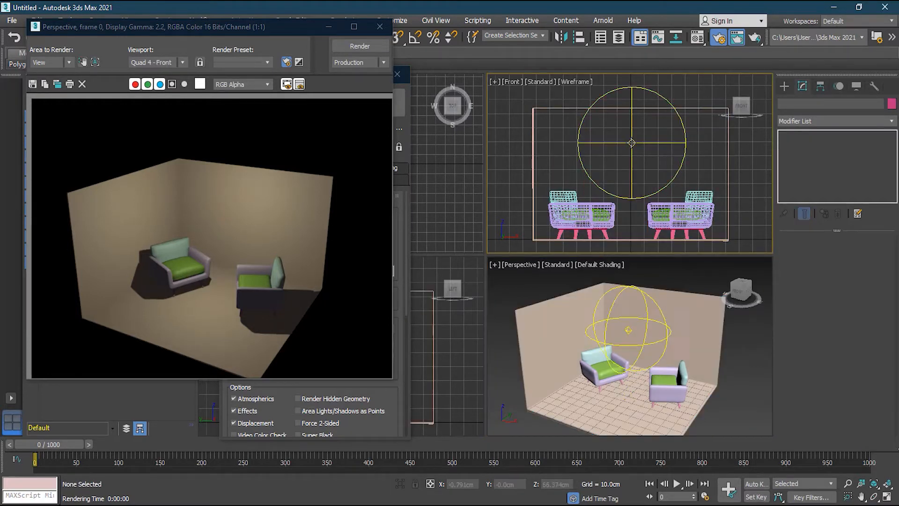
left_click(654, 96)
right_click(726, 369)
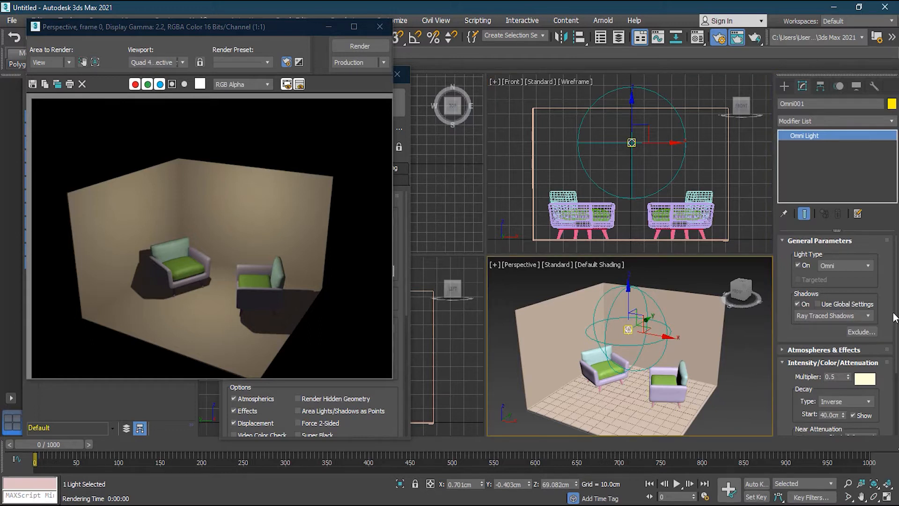
scroll(897, 352, "down", 3)
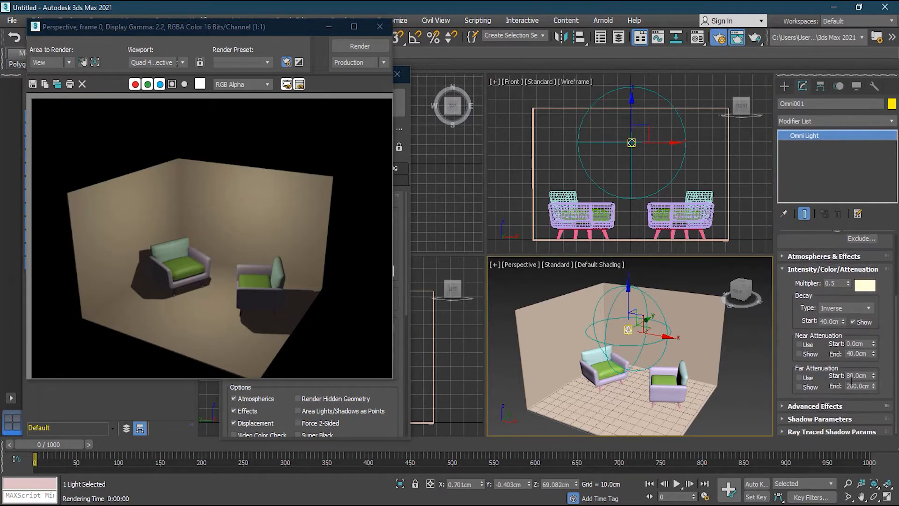
left_click_drag(842, 321, 845, 363)
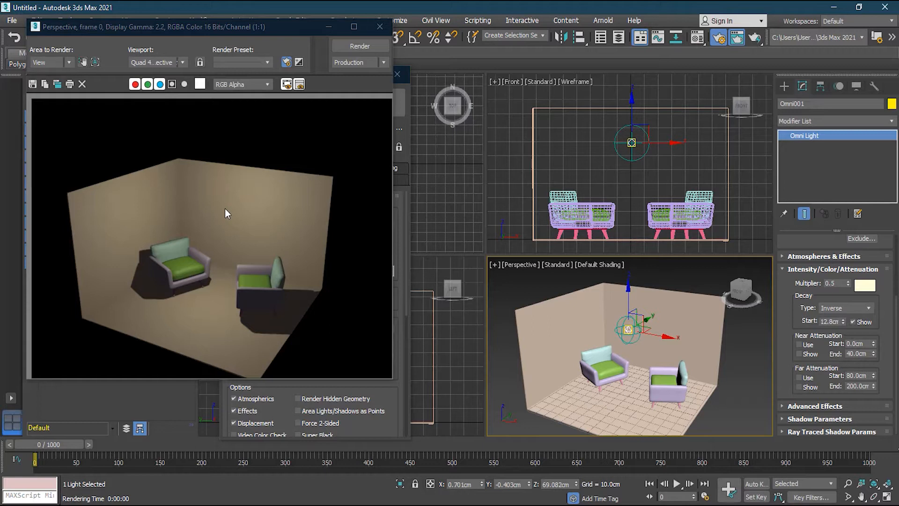
left_click(347, 47)
left_click(423, 272)
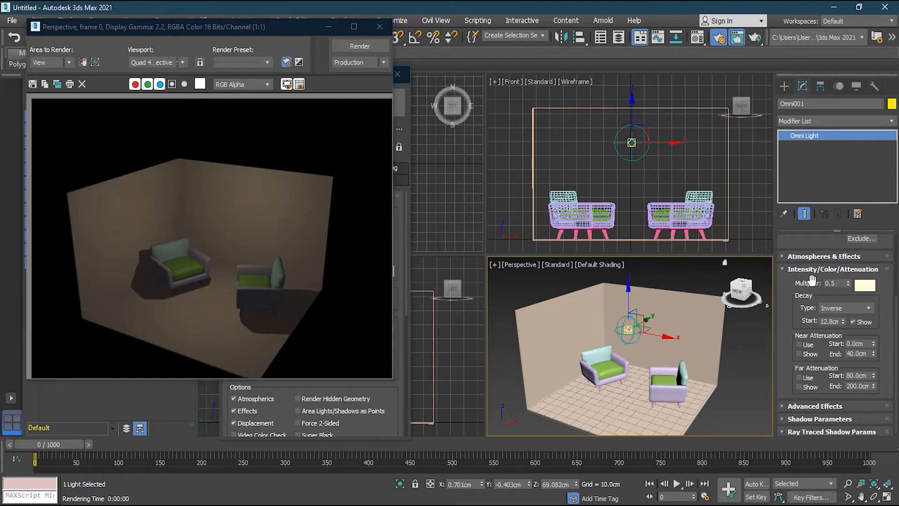
Step: Set the Omni light's intensity multiplier to 2.0 and re-render the perspective view over test.jpg
left_click_drag(836, 283, 811, 284)
type("2.0")
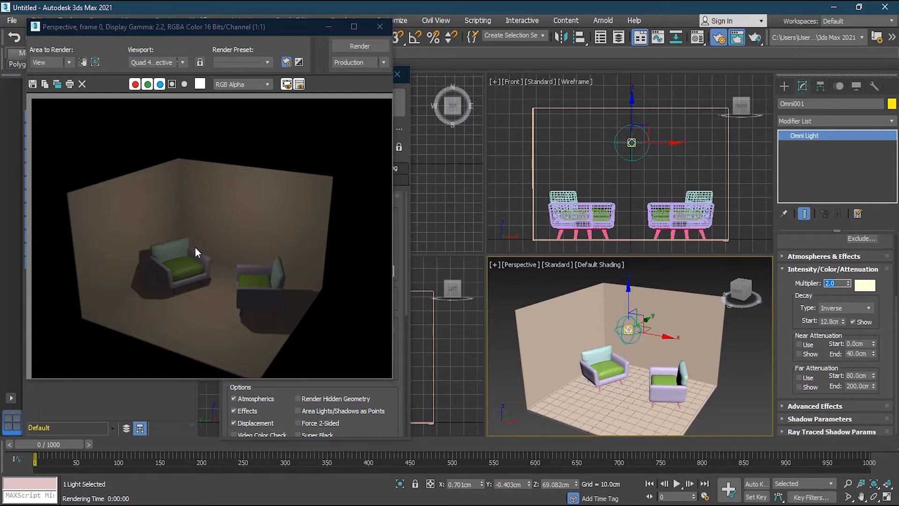
left_click(353, 46)
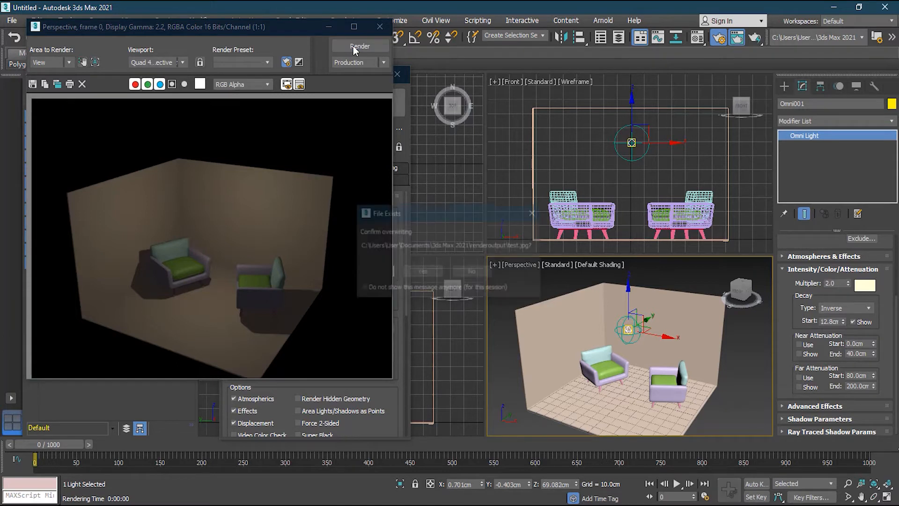
left_click(414, 271)
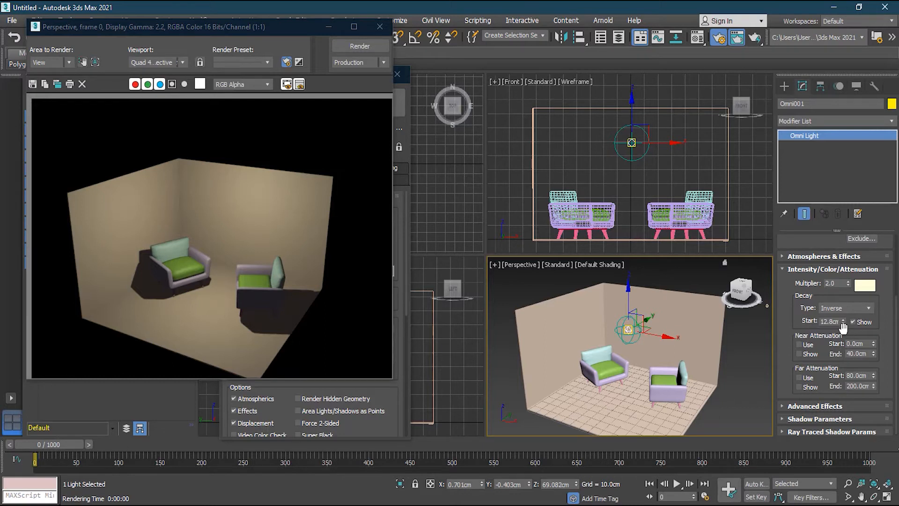
Step: Reduce the Omni light's decay start to about 4.6 cm and re-render the perspective view over test.jpg
left_click_drag(843, 325, 847, 361)
left_click(348, 44)
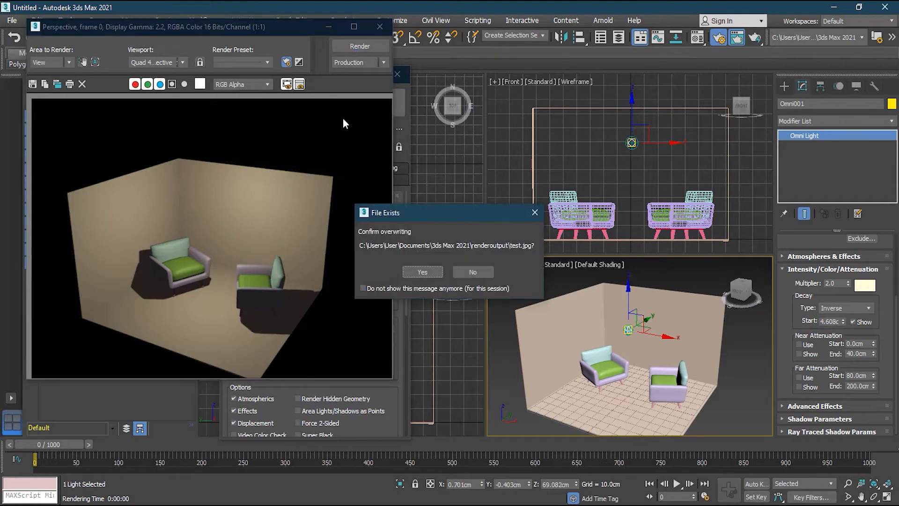
left_click(414, 273)
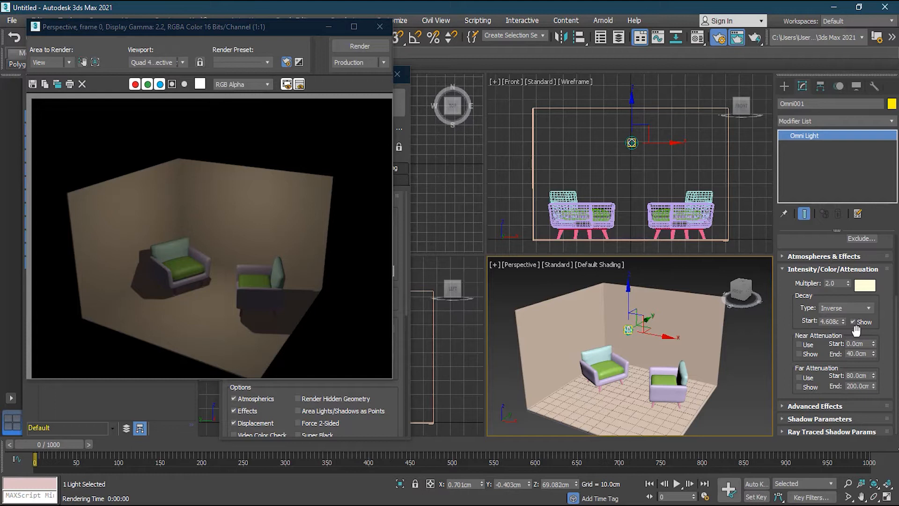
Step: Change the Omni light's decay type to Inverse Square and re-render the perspective view over test.jpg
left_click(859, 308)
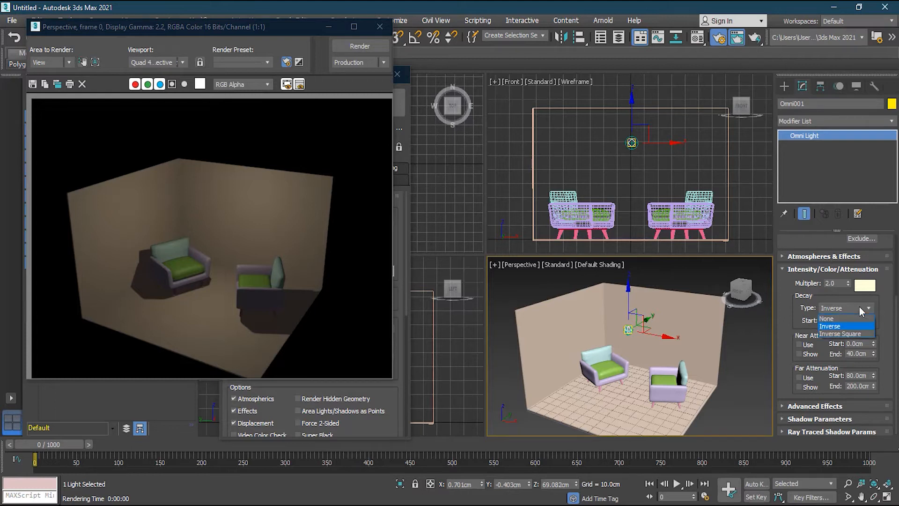
left_click(848, 335)
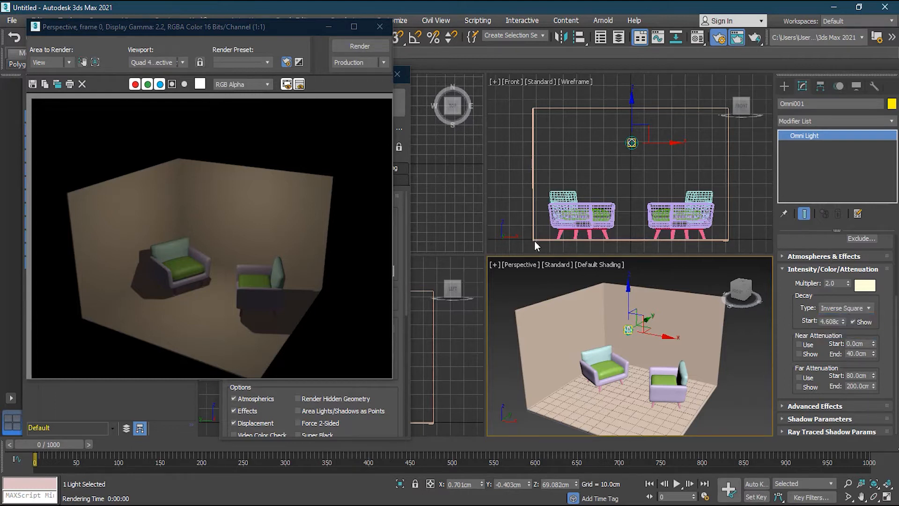
left_click(358, 47)
left_click(429, 272)
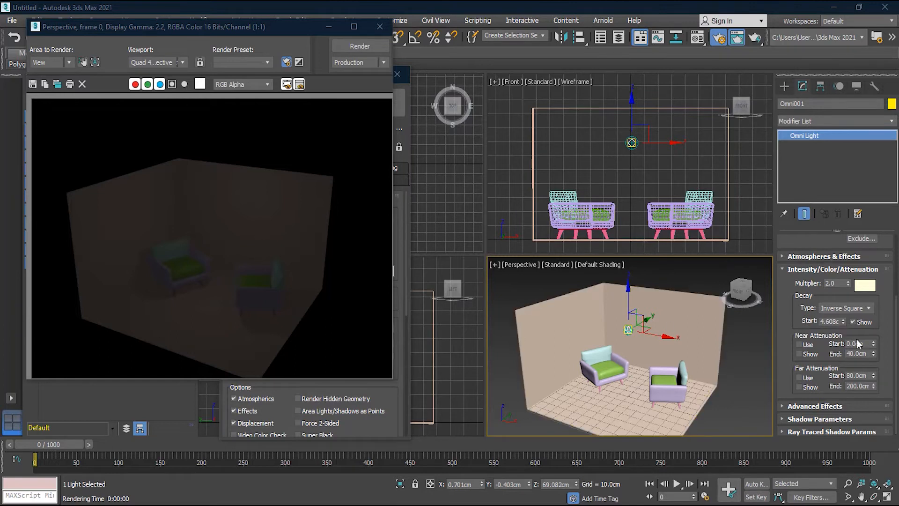
Step: Increase the Omni light's decay start to about 25 cm and re-render the perspective view over test.jpg
left_click_drag(843, 318, 813, 61)
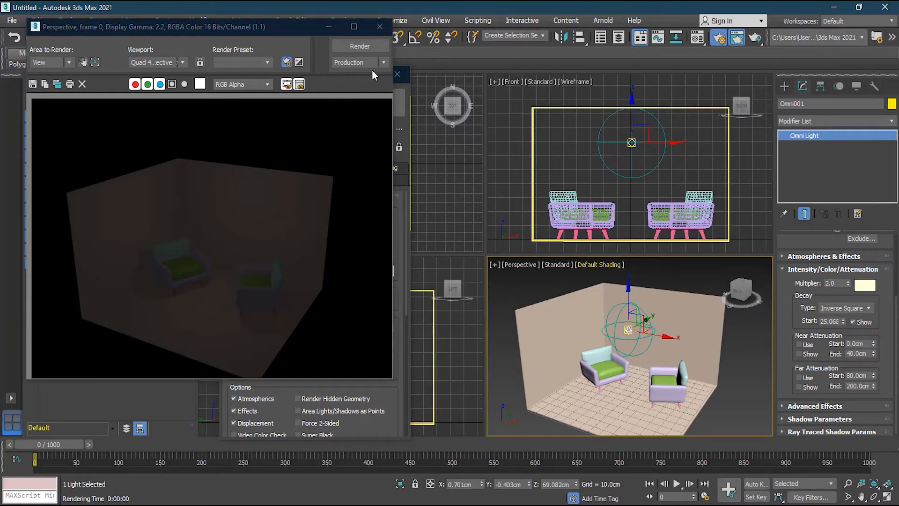
left_click(362, 44)
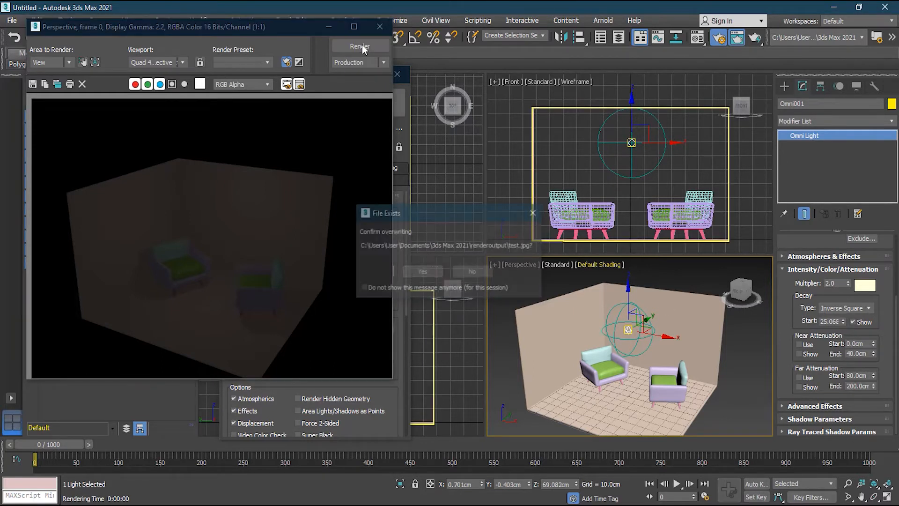
left_click(429, 271)
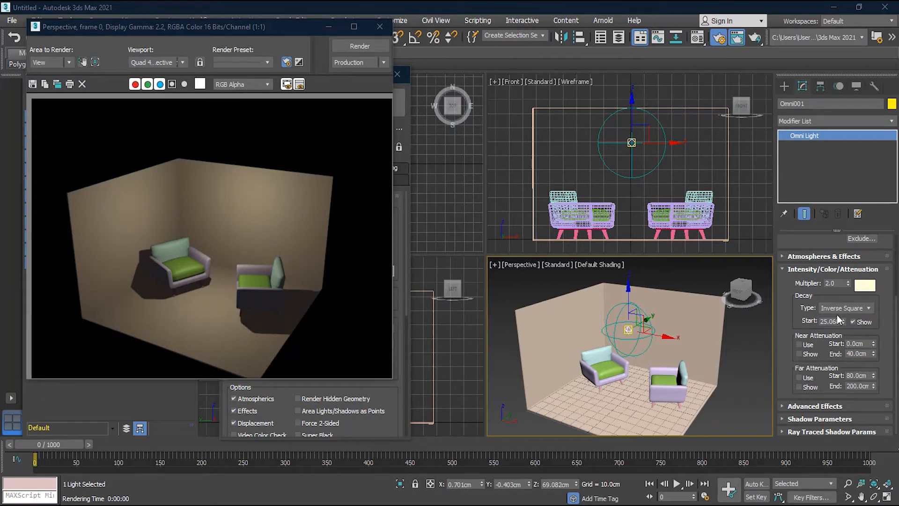
Step: Enable and show the Omni light's near attenuation with start 0 cm and end about 49.7 cm, and re-render over test.jpg
left_click(808, 345)
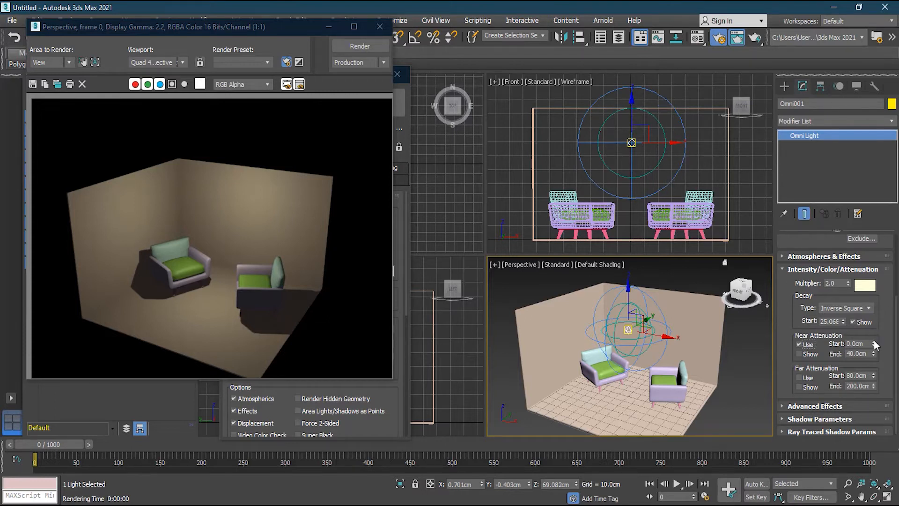
left_click_drag(873, 342, 834, 342)
type("0")
key("Return")
left_click_drag(873, 353, 872, 345)
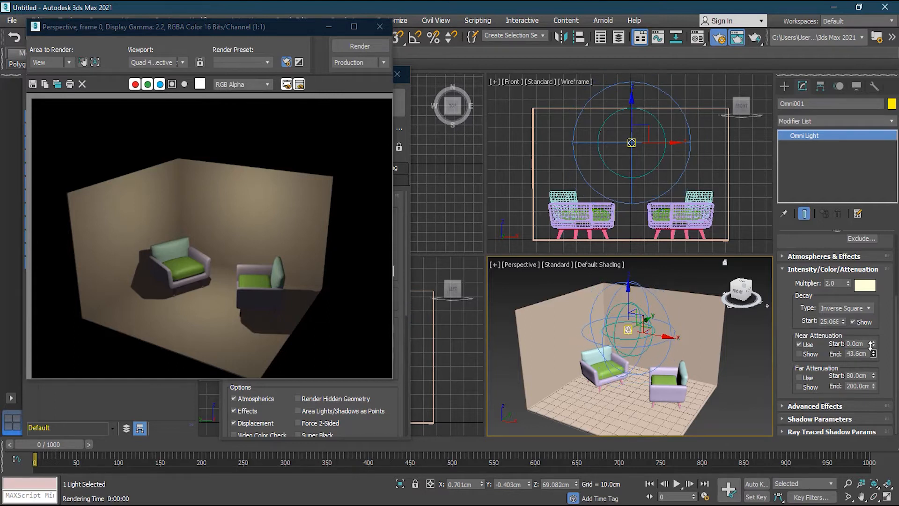
left_click(799, 355)
left_click_drag(873, 354, 889, 342)
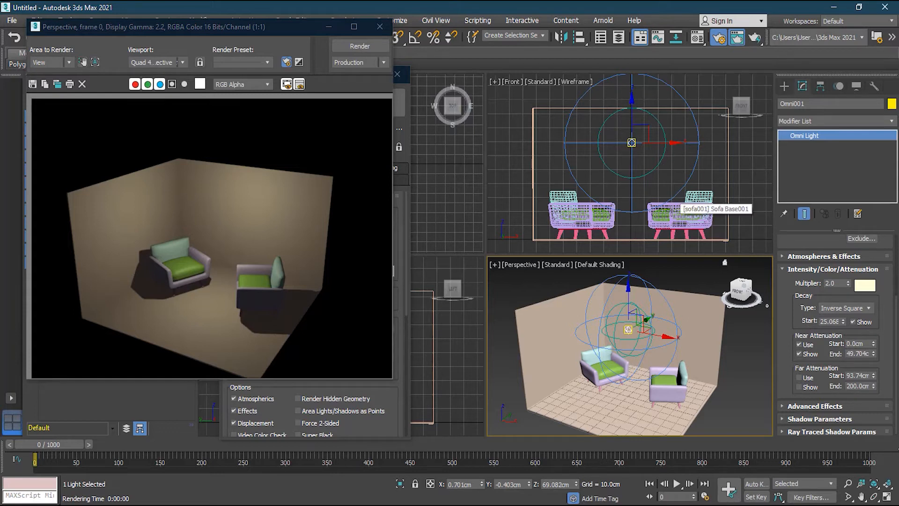
left_click(360, 47)
left_click(424, 271)
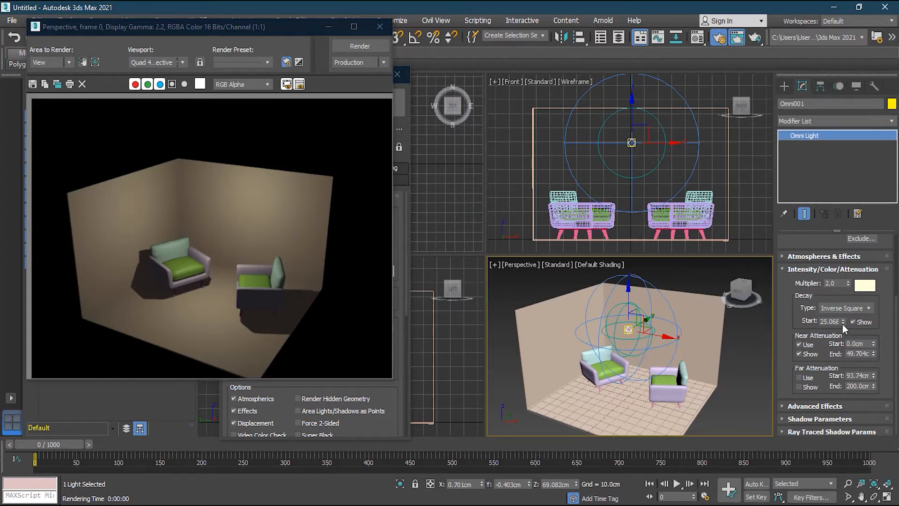
Step: Set the decay start to about 11.5 cm and the near attenuation end to about 17.4 cm, and re-render over test.jpg
left_click_drag(843, 323, 879, 393)
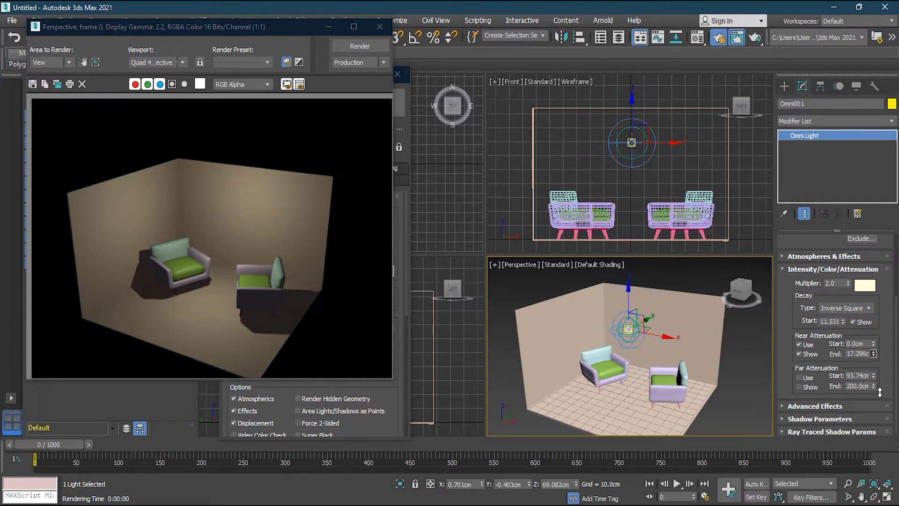
left_click(358, 46)
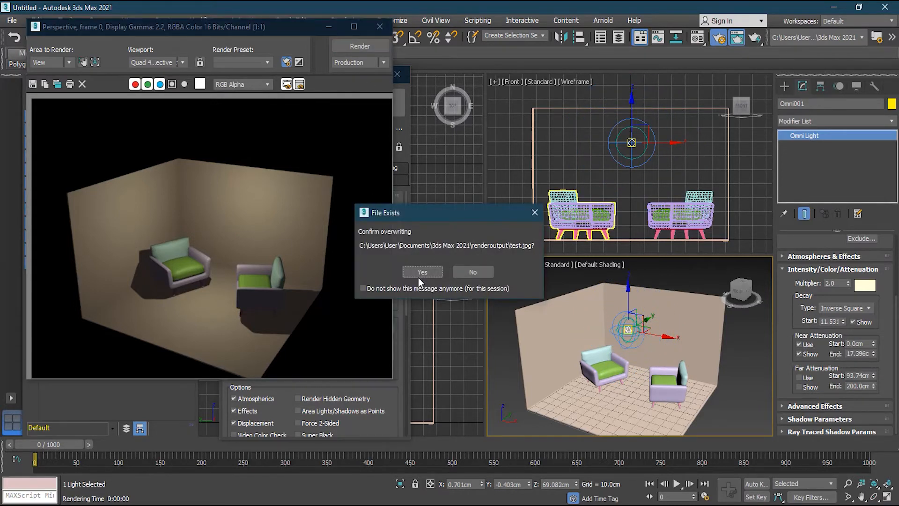
left_click(419, 274)
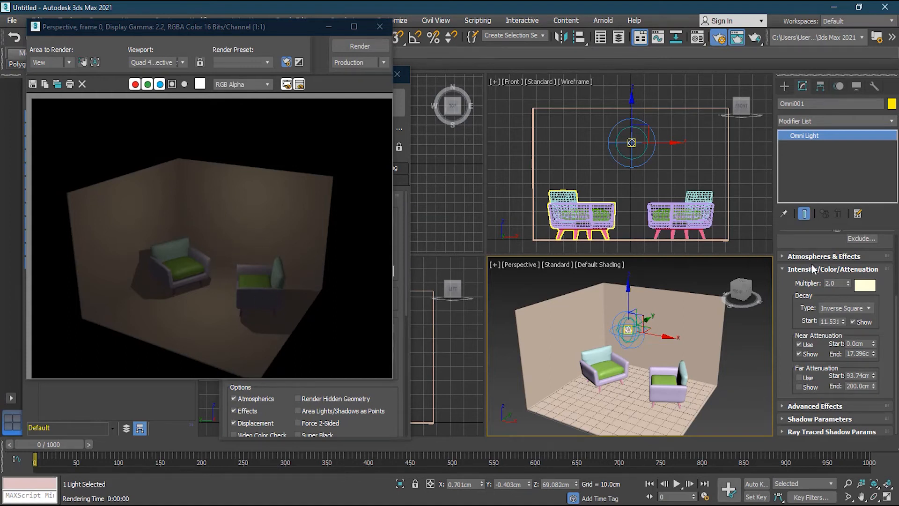
Step: Turn off the use and display of the Omni light's near attenuation, and enable and show its far attenuation instead
left_click(810, 346)
left_click(810, 354)
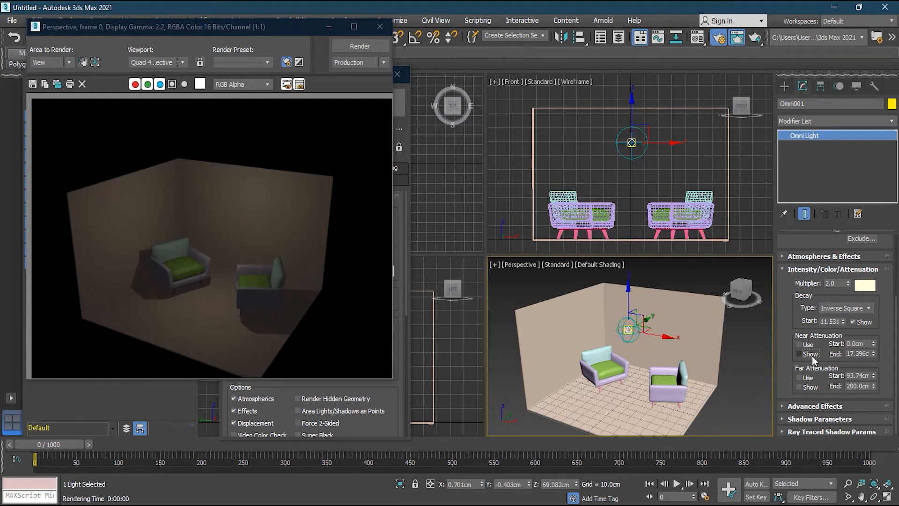
left_click(810, 379)
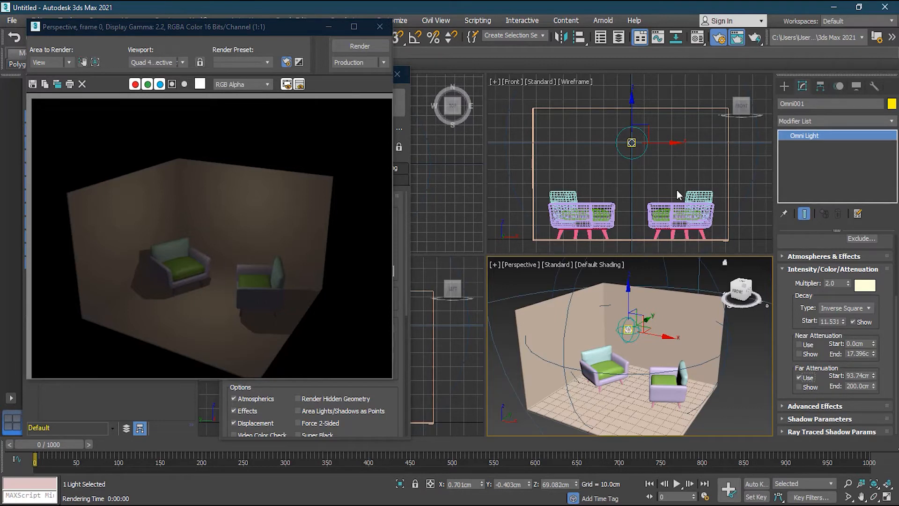
scroll(658, 151, "down", 5)
scroll(684, 163, "up", 4)
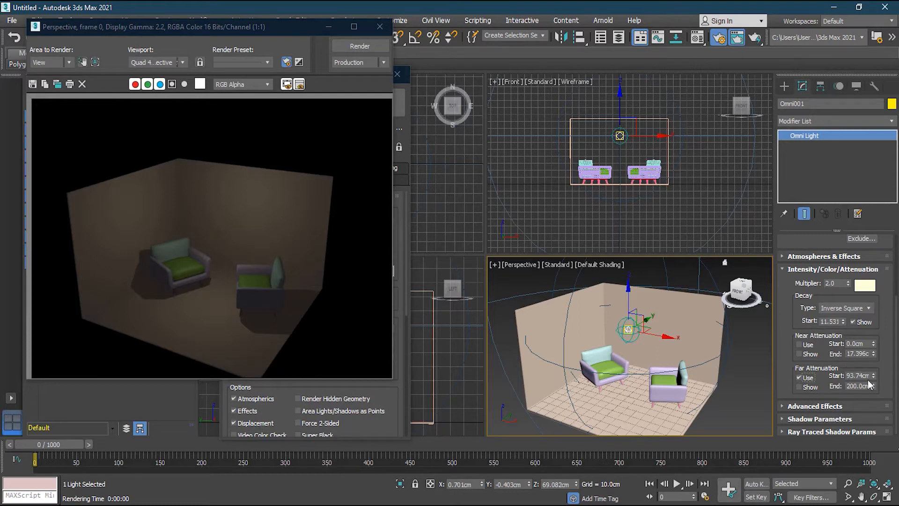
left_click(807, 388)
Step: Set the far attenuation start to about 15.9 cm and end to 46 cm, and re-render the perspective view over test.jpg
left_click_drag(872, 377, 877, 428)
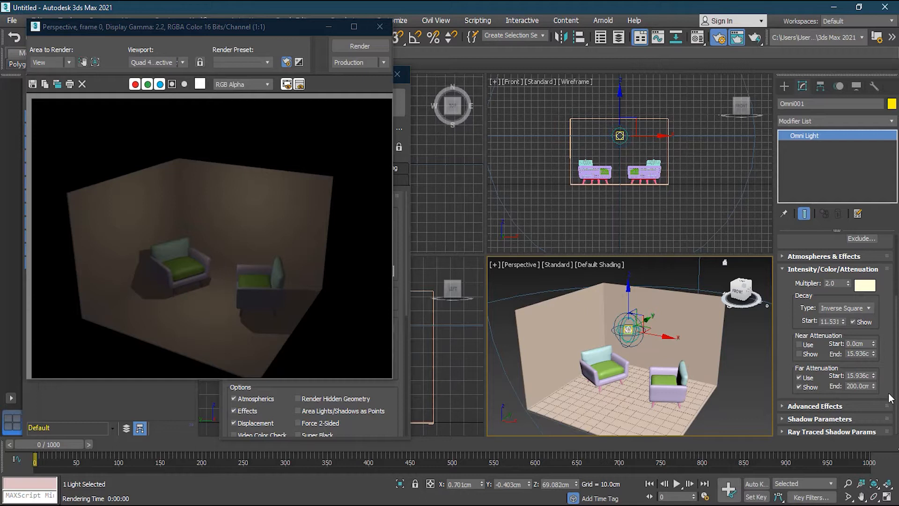
left_click_drag(873, 387, 873, 433)
scroll(623, 141, "up", 4)
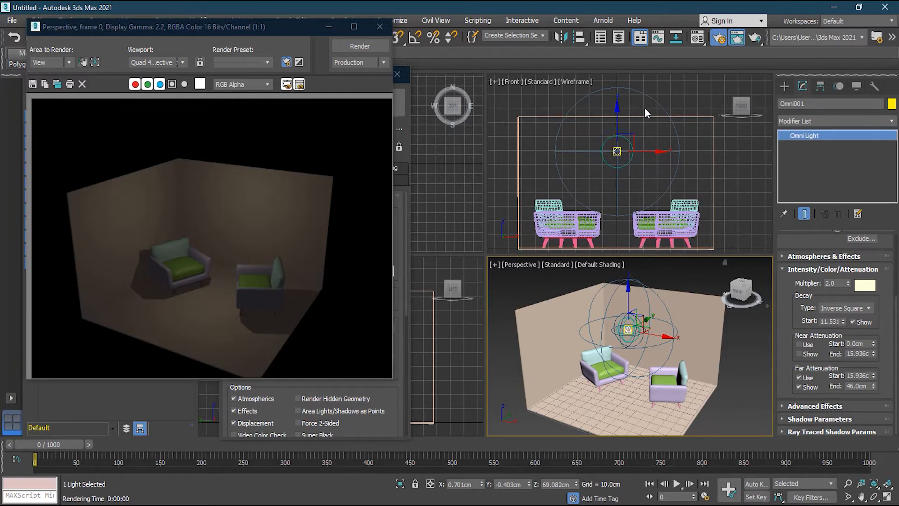
left_click(371, 49)
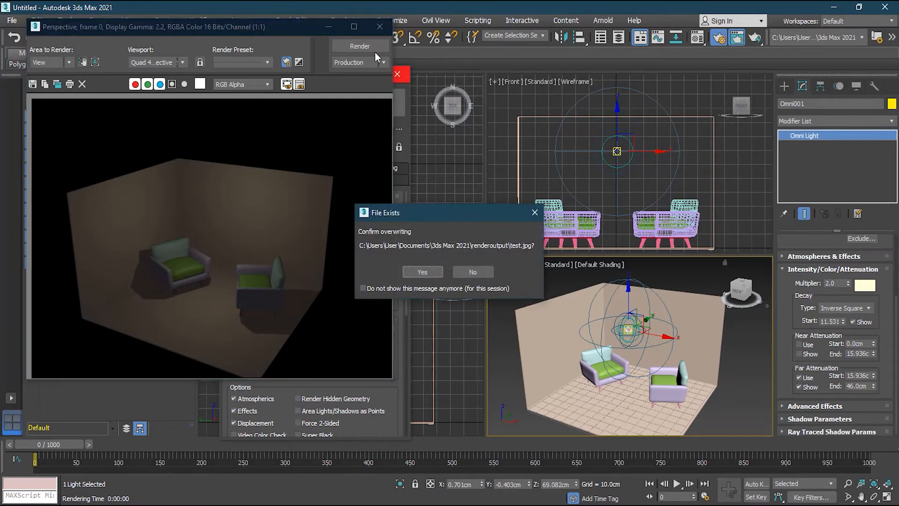
left_click(425, 271)
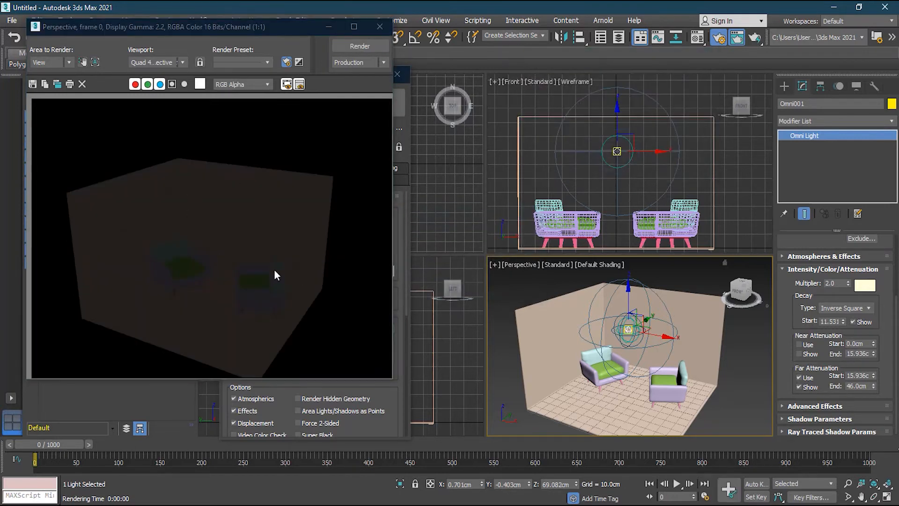
Step: Set the Omni light's far attenuation end to about 122.4 cm and re-render the perspective view over test.jpg
left_click_drag(873, 386, 873, 271)
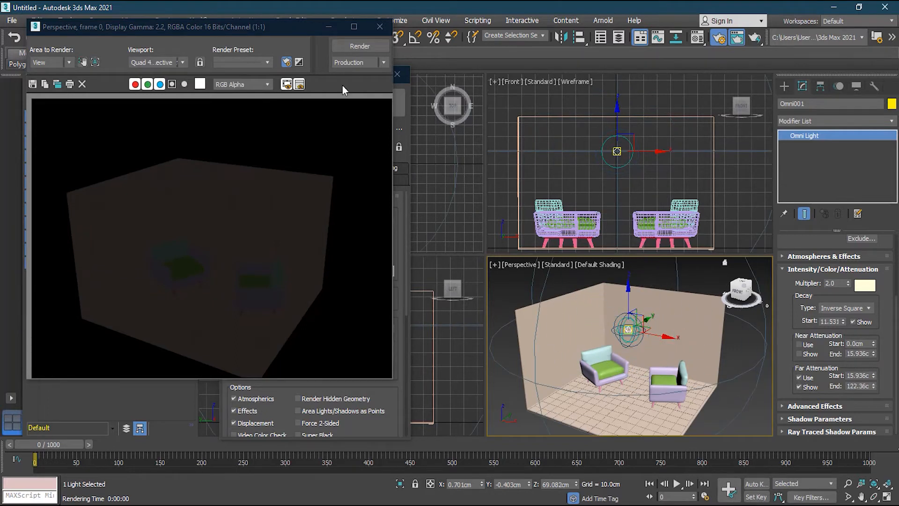
left_click(355, 44)
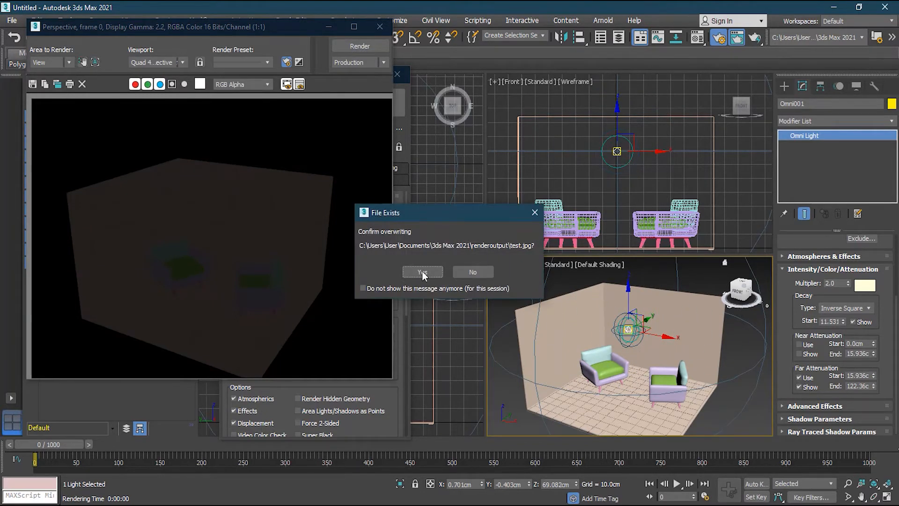
left_click(423, 271)
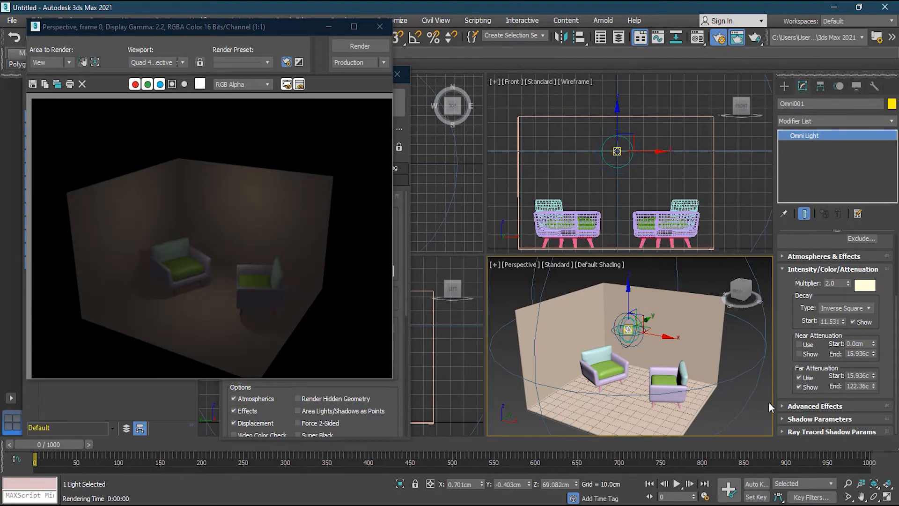
Step: Raise the far attenuation start to about 29.6 cm and again to about 53.6 cm, re-rendering over test.jpg after each change
left_click_drag(873, 375, 873, 326)
left_click(348, 46)
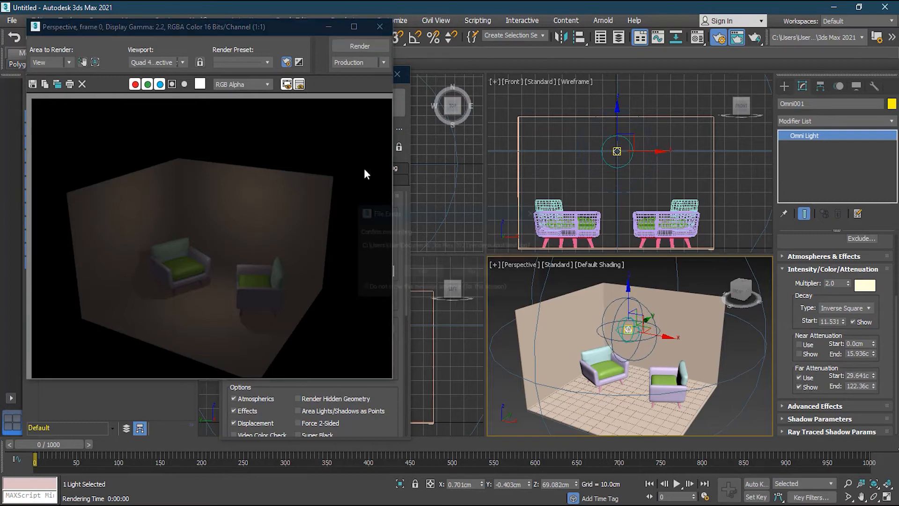
left_click(418, 265)
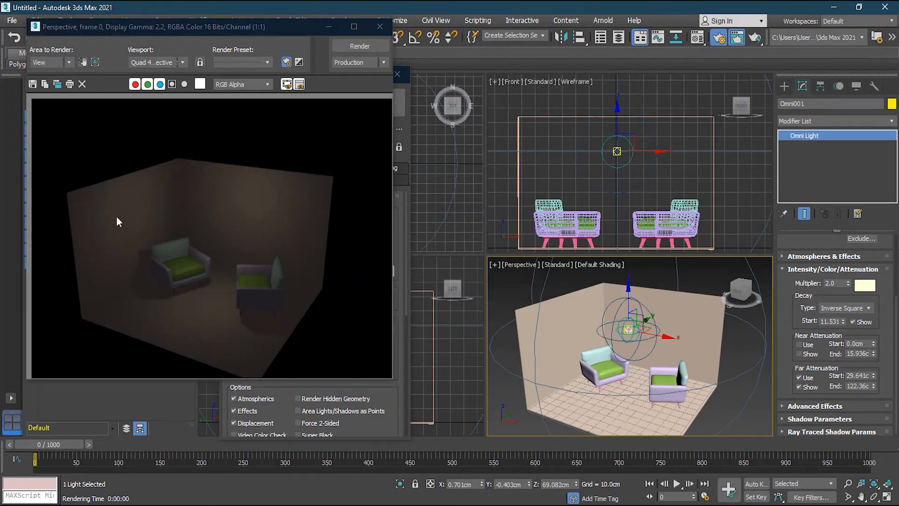
left_click_drag(873, 373, 873, 323)
left_click(372, 43)
left_click(421, 271)
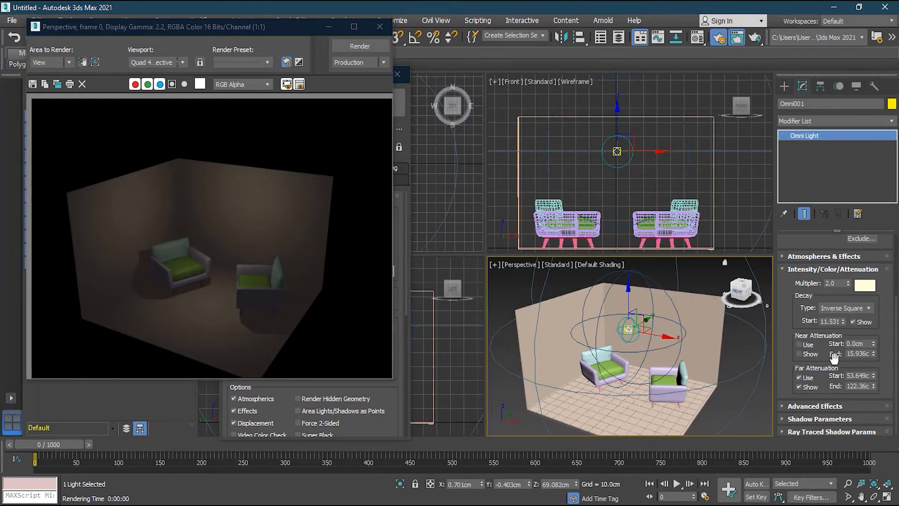
Step: Turn off the use and display of the Omni light's far attenuation, and re-render over test.jpg
left_click(806, 378)
left_click(807, 389)
scroll(895, 368, "up", 1)
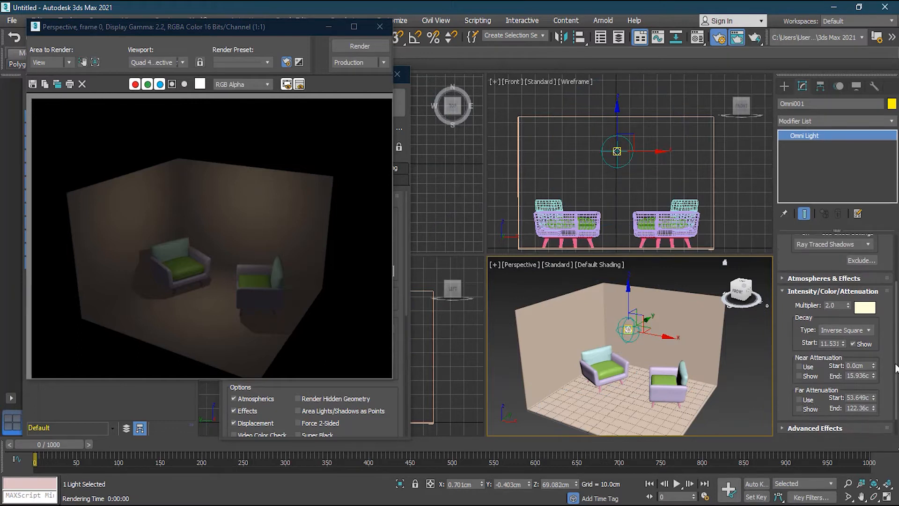
left_click(353, 46)
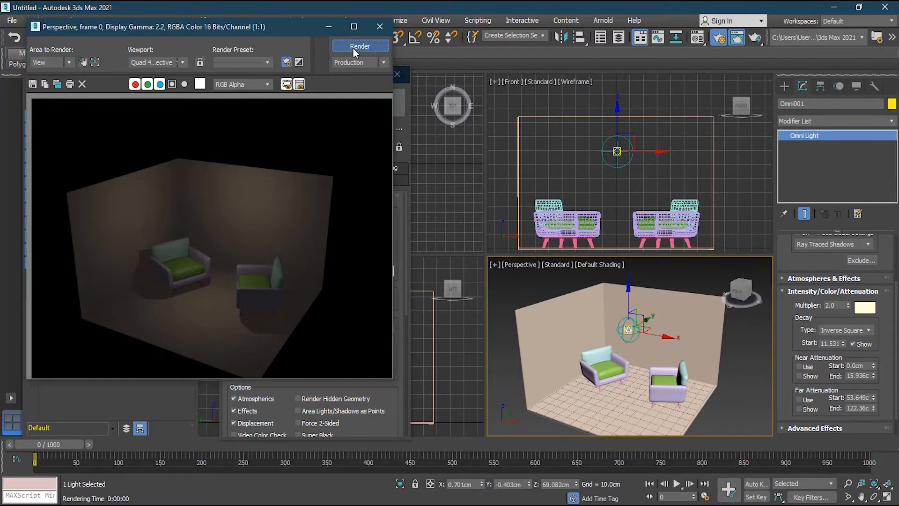
left_click(423, 271)
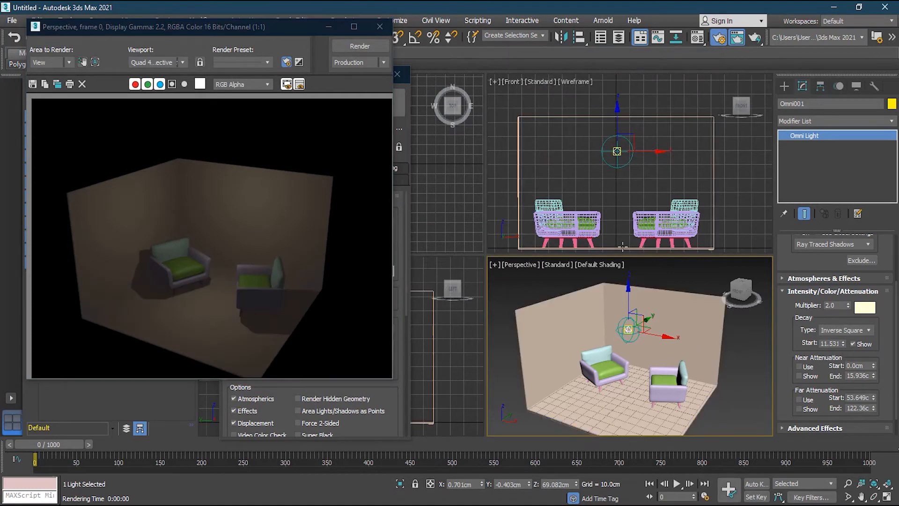
Step: Uncover the Top view, place the Omni light behind one sofa and clone it behind the other sofa
scroll(617, 175, "down", 3)
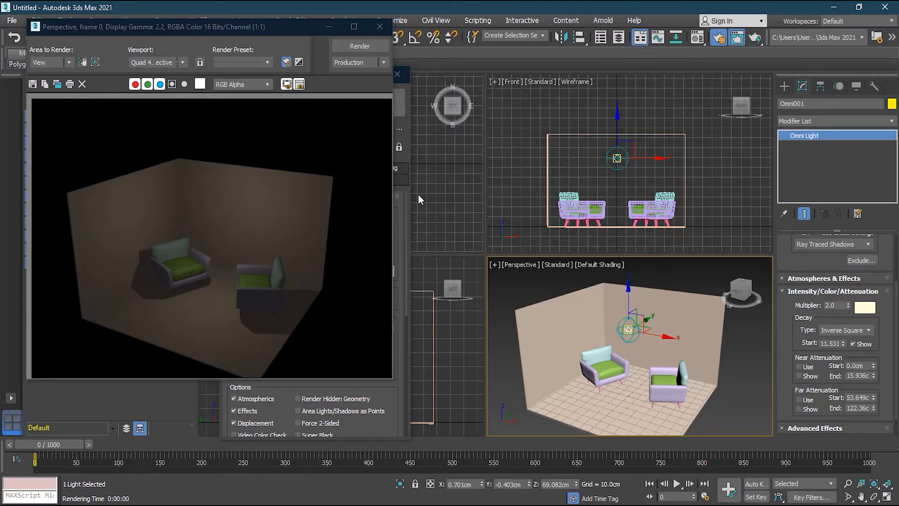
left_click_drag(220, 27, 612, 65)
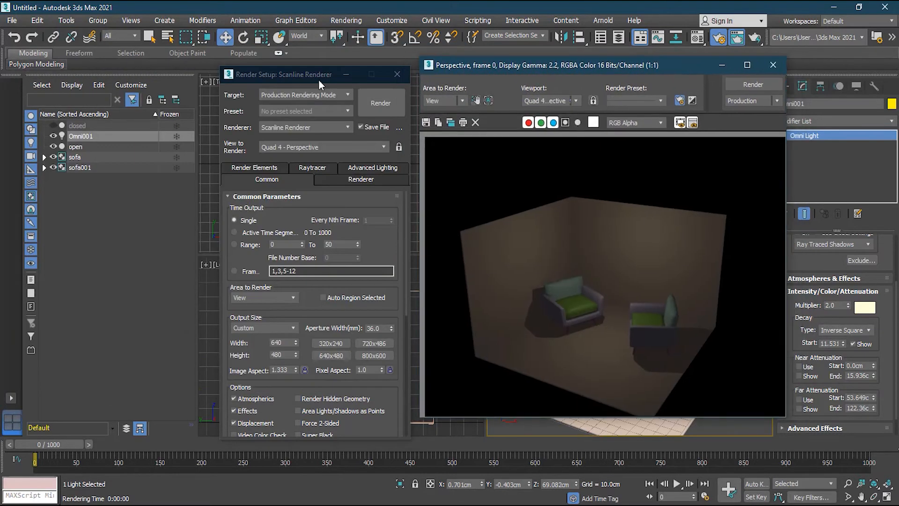
left_click_drag(287, 77, 554, 89)
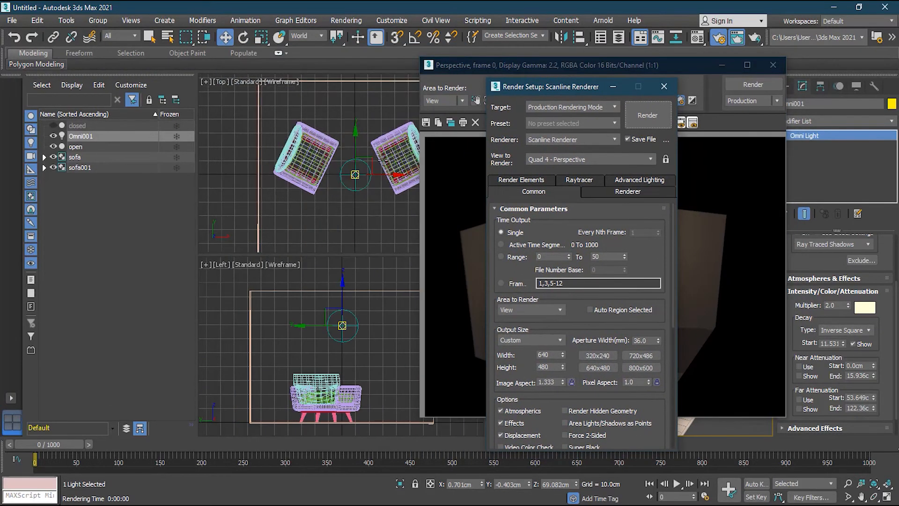
scroll(360, 165, "down", 3)
middle_click_drag(363, 169, 331, 177)
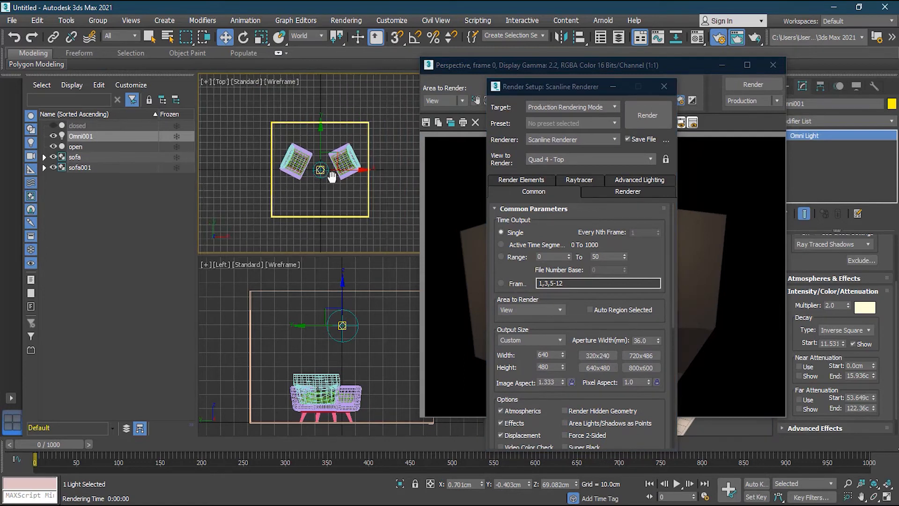
scroll(332, 177, "up", 2)
mouse_move(330, 160)
left_mouse_down()
mouse_move(293, 121)
mouse_move(396, 124)
left_mouse_up()
left_click(439, 306)
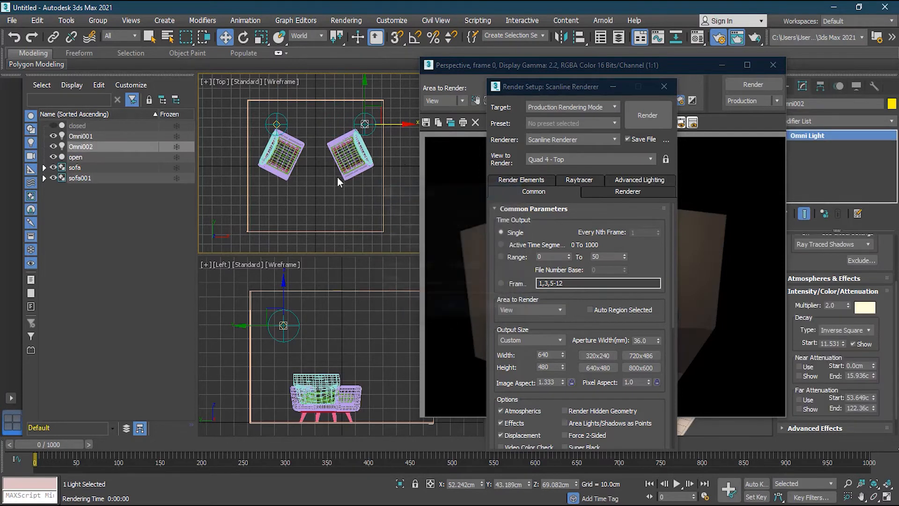
Step: Clone both Omni lights together as instances to the front of the room, one copy before each sofa
left_click(276, 122, "ctrl")
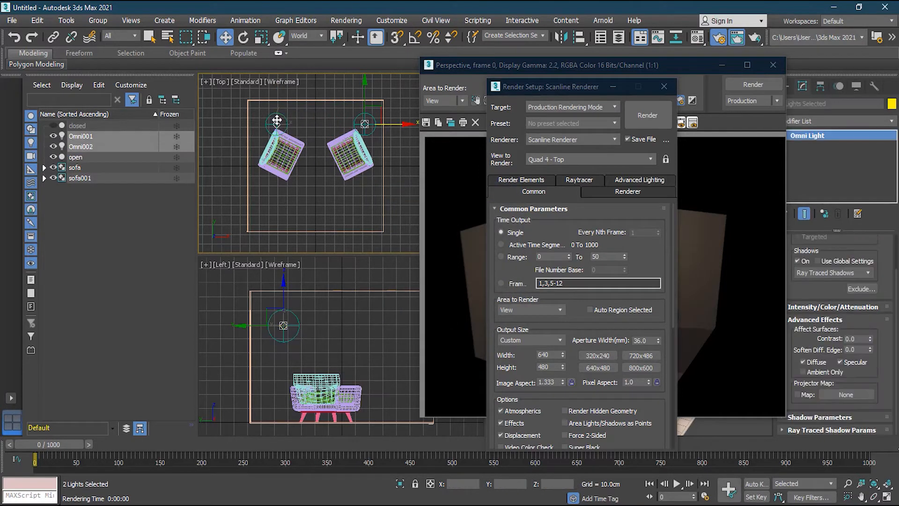
left_click_drag(364, 100, 368, 184, "shift")
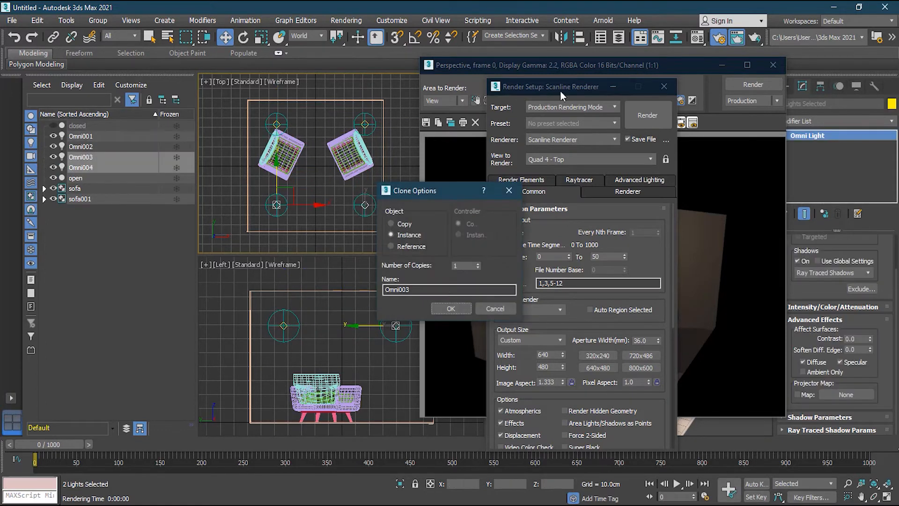
left_click(455, 308)
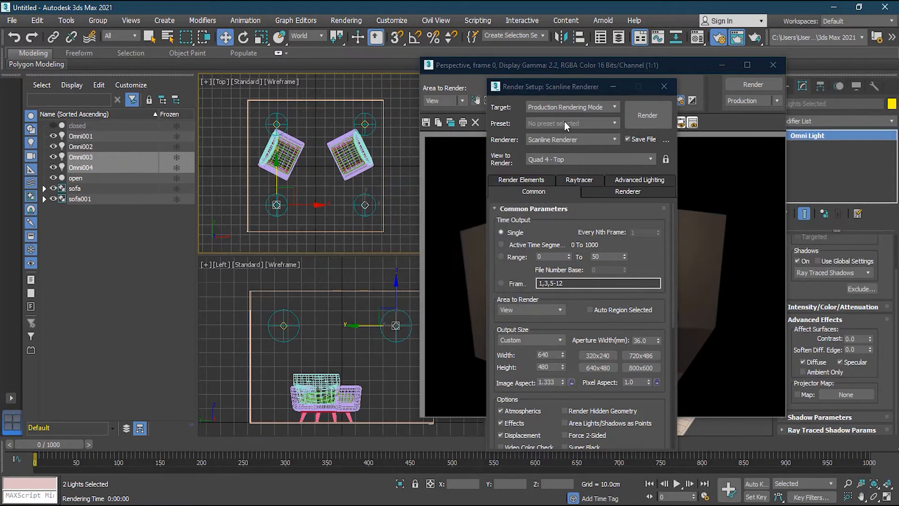
Step: Clear the render windows off the Perspective view and render it with all four Omni lights over test.jpg
left_click_drag(574, 88, 227, 85)
left_click_drag(569, 68, 203, 66)
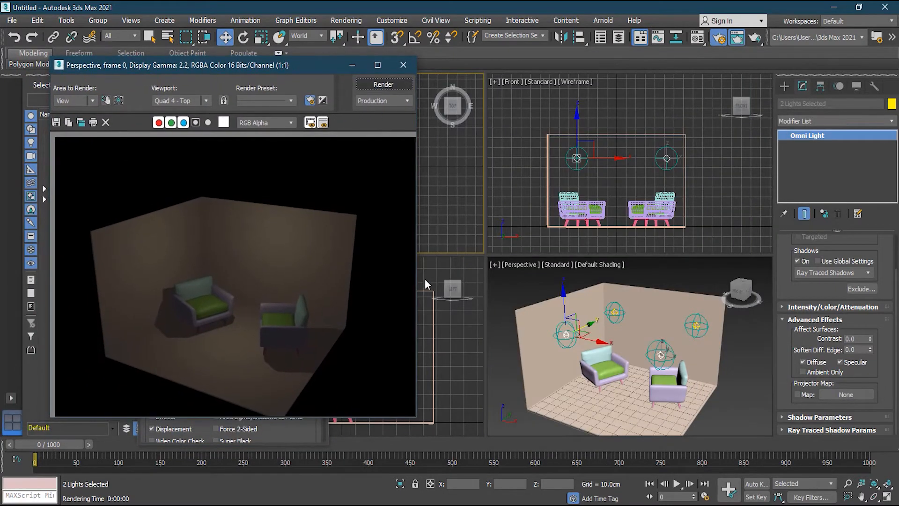
right_click(533, 280)
left_click(380, 85)
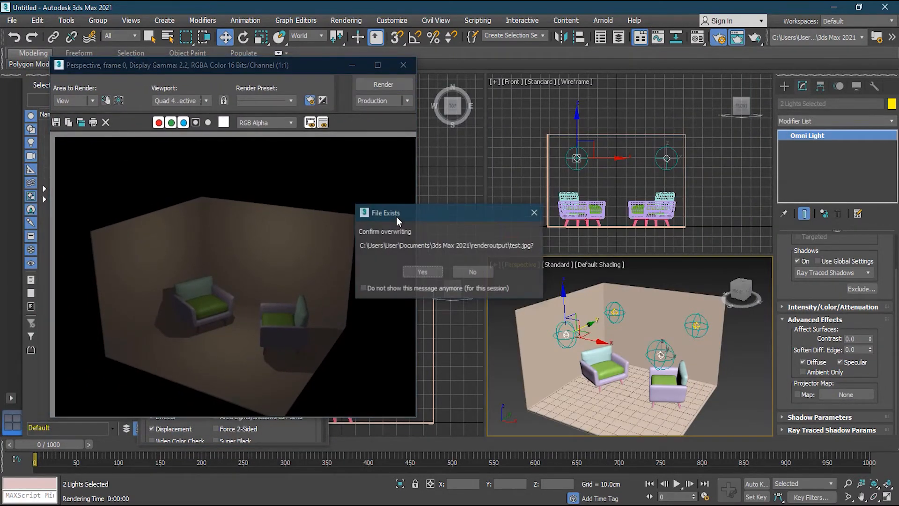
left_click(423, 272)
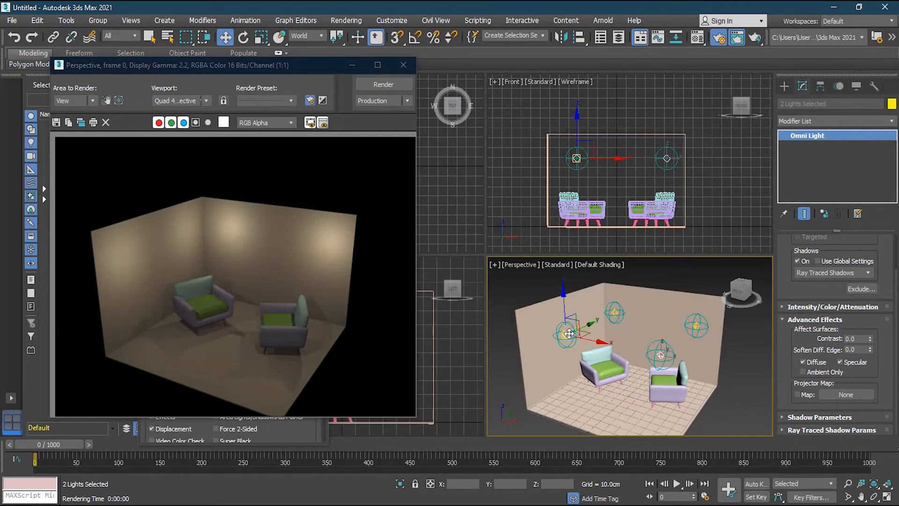
Step: Delete all four Omni lights and clear the rendered frame and Render Setup windows off the viewports
key("Delete")
left_click(615, 311)
key("Delete")
left_click(696, 326)
key("Delete")
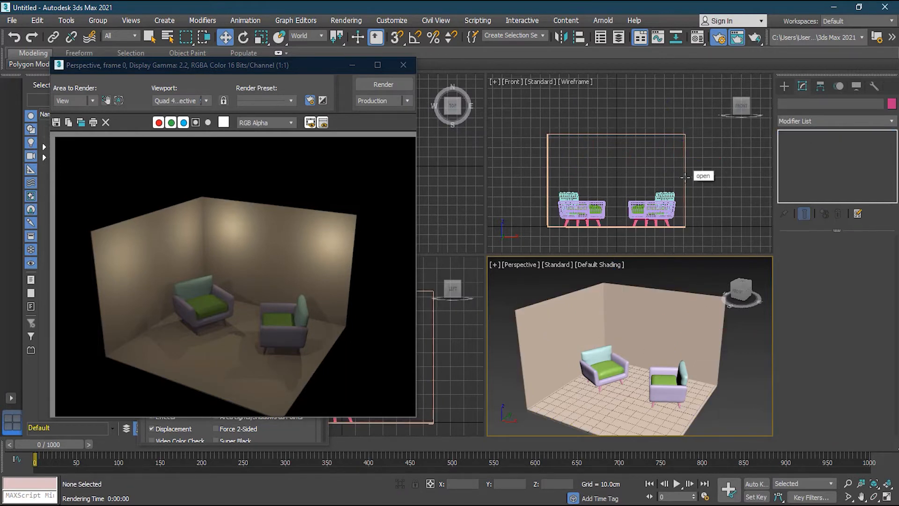
left_click(351, 66)
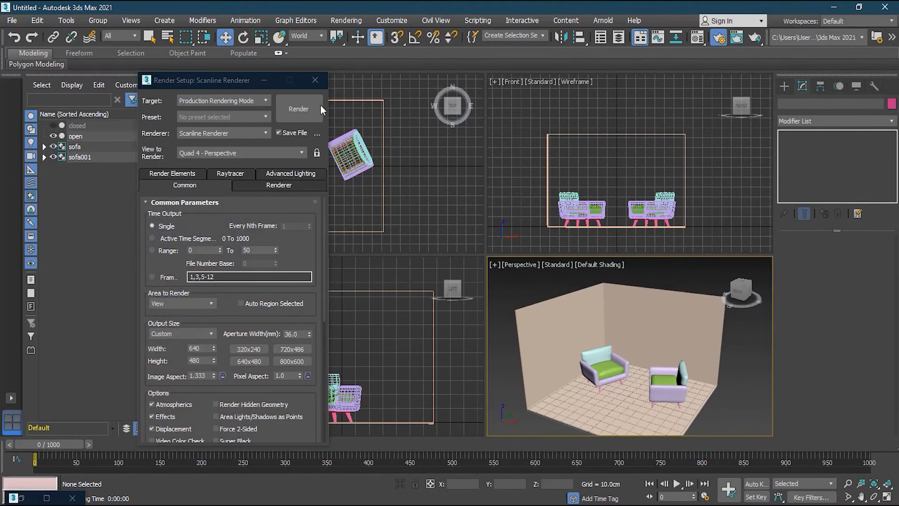
left_click(311, 80)
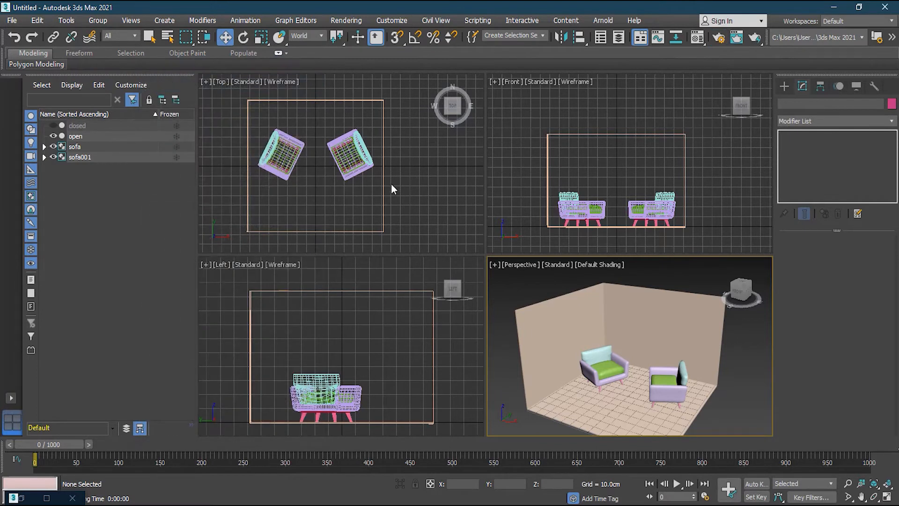
Step: Create a standard Free Direct light in the Top view, centred between and just in front of the two sofas
left_click(784, 86)
left_click(808, 102)
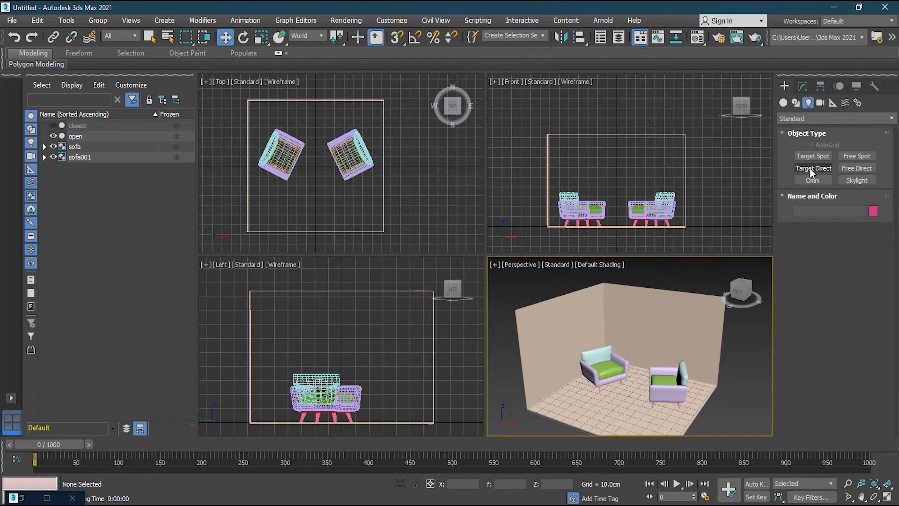
left_click(862, 169)
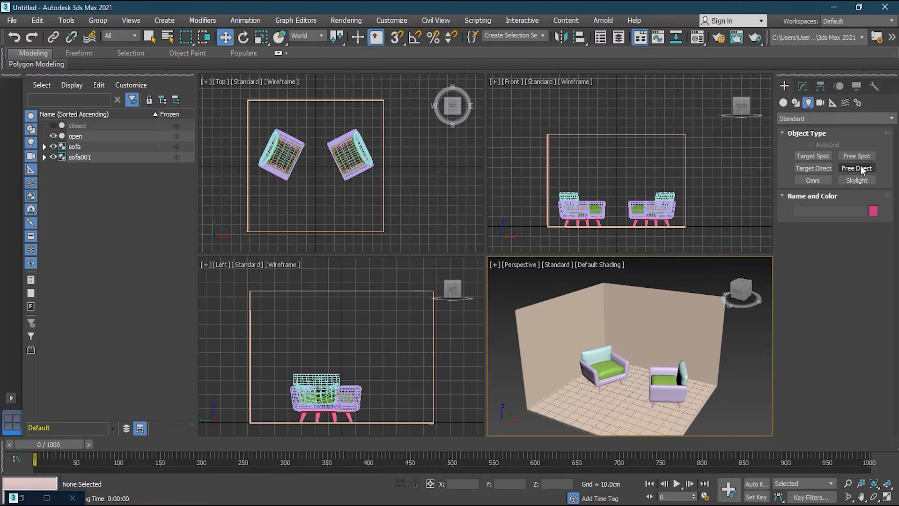
left_click(857, 168)
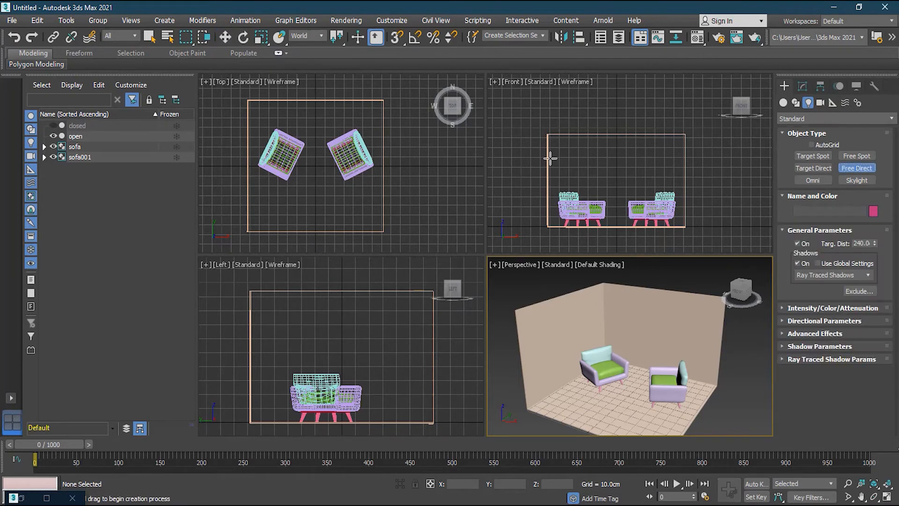
left_click(317, 181)
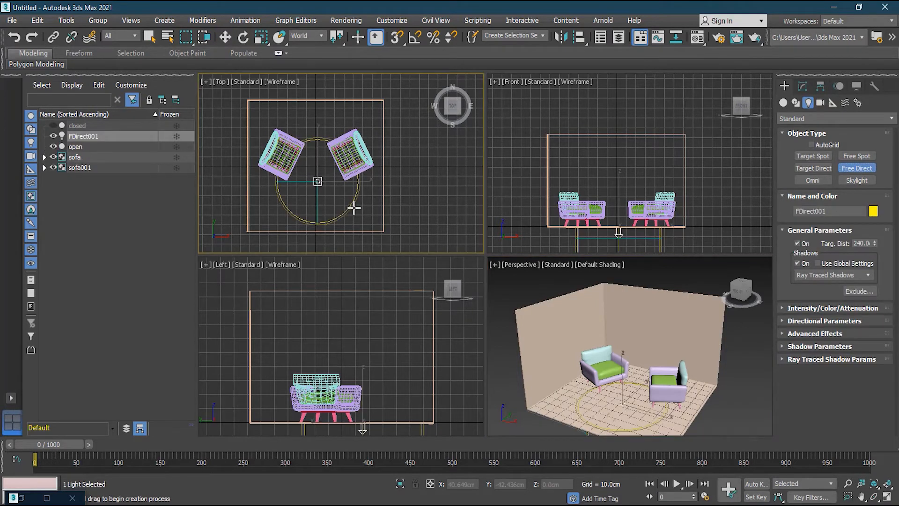
Step: Raise the Free Direct light vertically above the room to a height of about 250 cm in the Left view
left_click(225, 37)
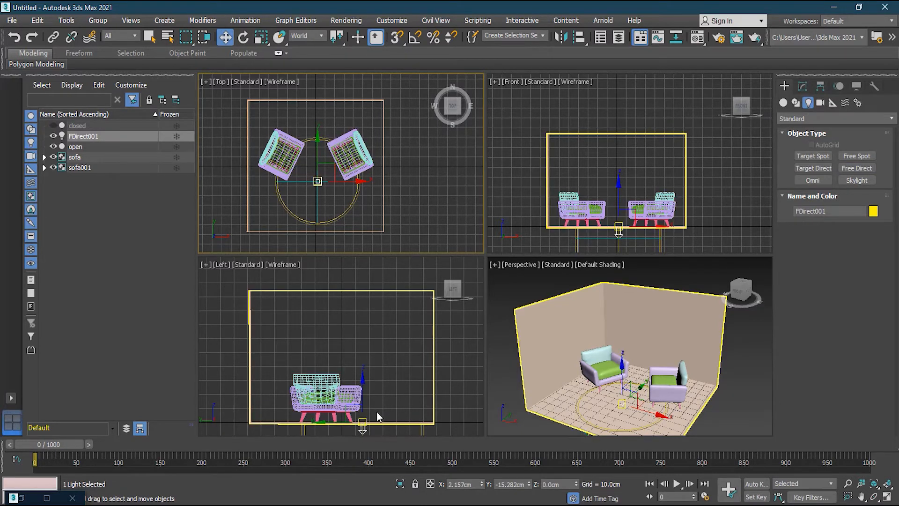
scroll(356, 369, "down", 5)
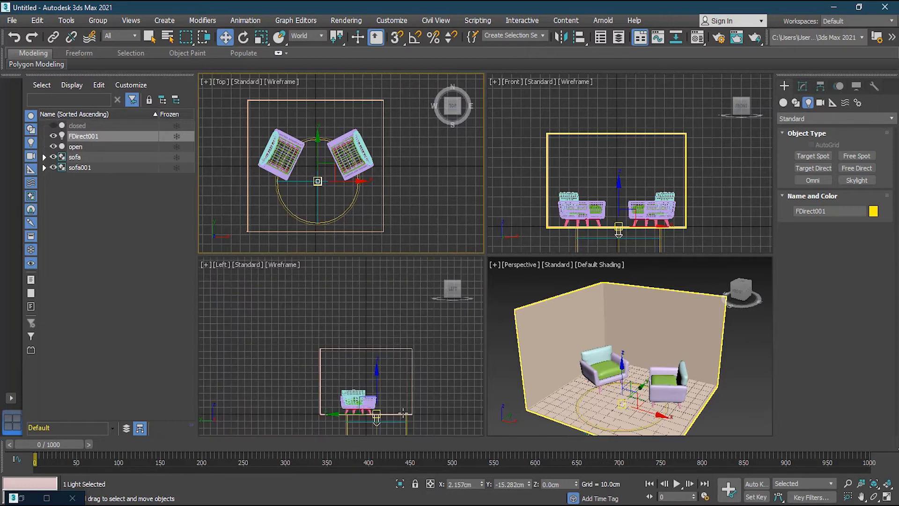
left_click_drag(343, 358, 344, 233)
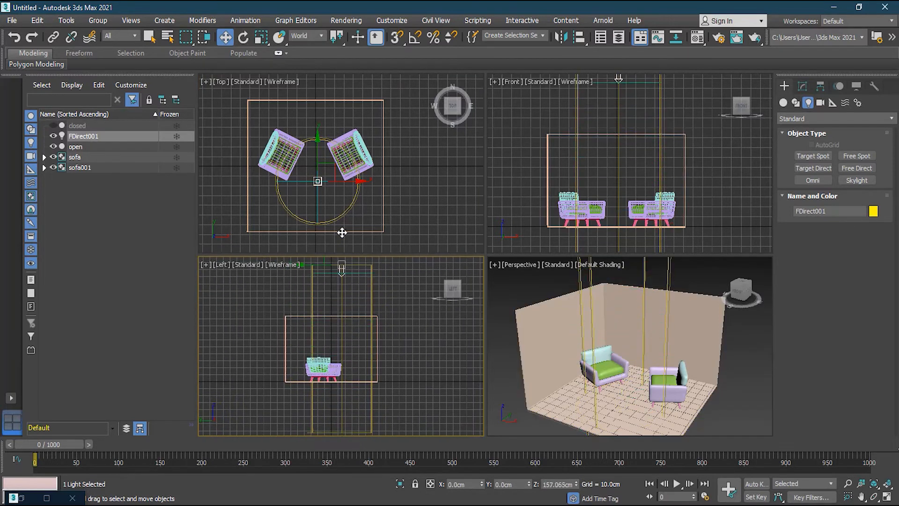
scroll(366, 329, "down", 2)
middle_click_drag(371, 307, 353, 325)
left_click_drag(340, 286, 343, 248)
scroll(369, 287, "down", 2)
scroll(372, 299, "up", 1)
middle_click_drag(372, 299, 362, 342)
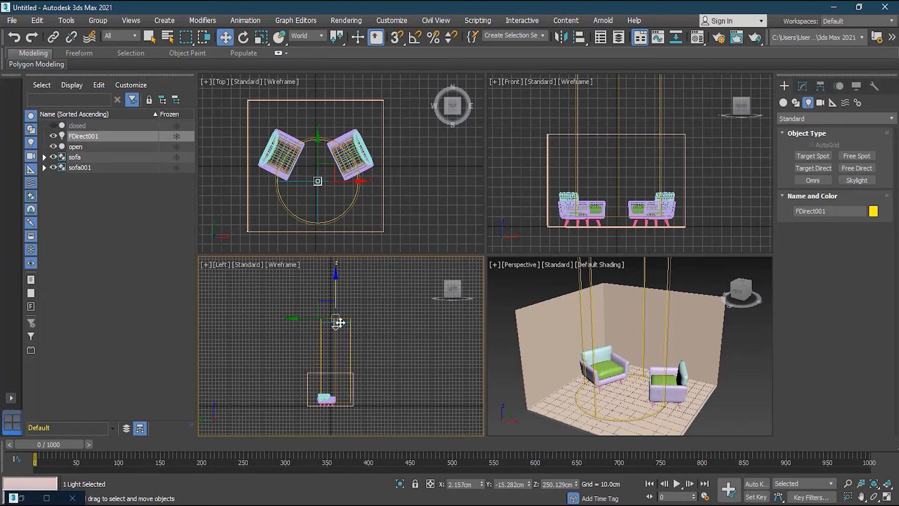
Step: Centre the Free Direct light over the room at Y about -0.4 cm and raise it to about 357.4 cm
left_click_drag(336, 321, 311, 301)
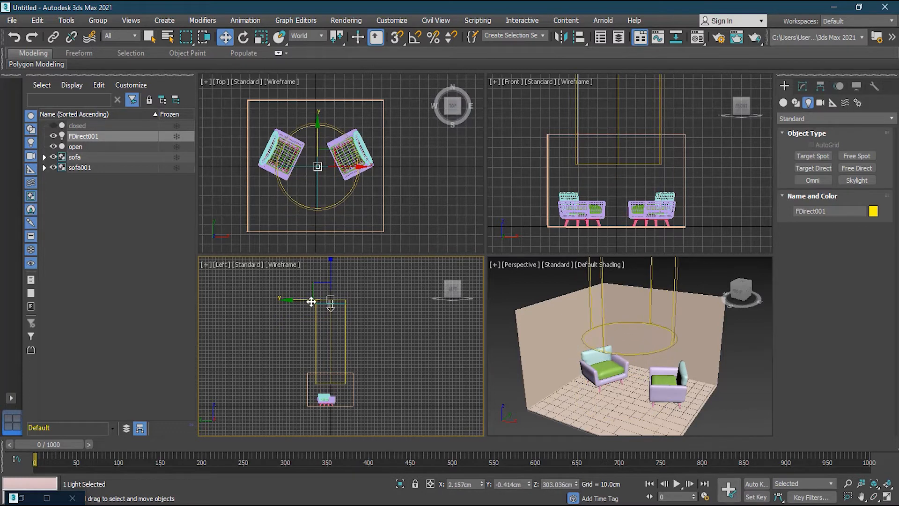
scroll(650, 351, "down", 2)
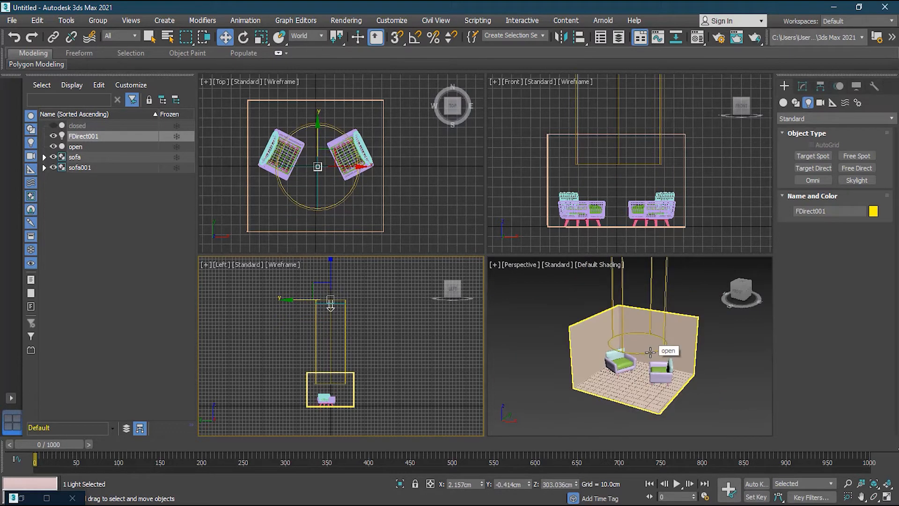
scroll(650, 351, "down", 3)
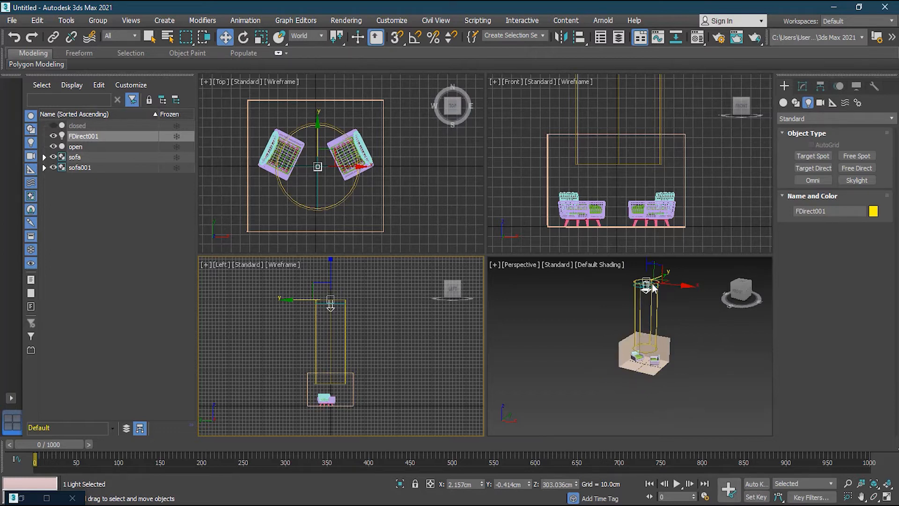
scroll(653, 286, "up", 6)
left_click_drag(329, 274, 329, 256)
scroll(566, 341, "down", 2)
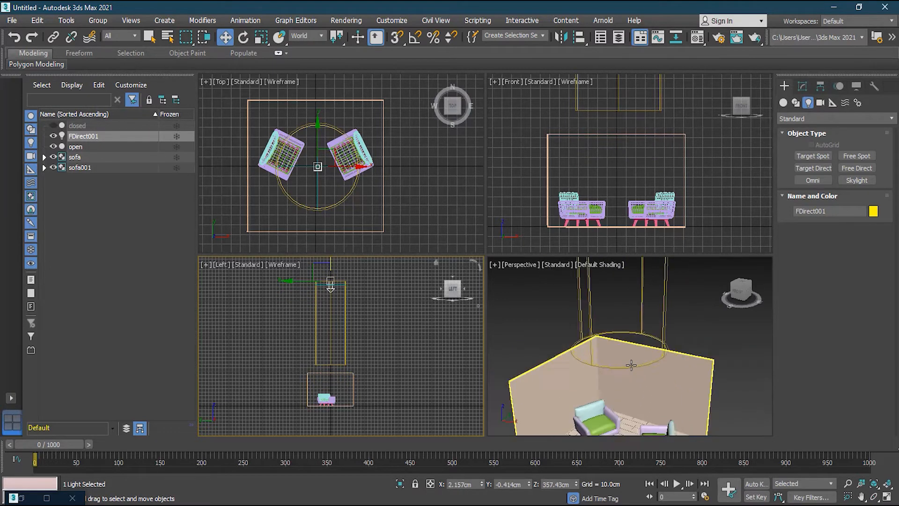
Step: Frame the whole room in the Perspective view and render it with the Free Direct light, overwriting test.jpg
scroll(631, 364, "down", 3)
middle_click_drag(642, 392, 638, 357)
scroll(631, 357, "up", 3)
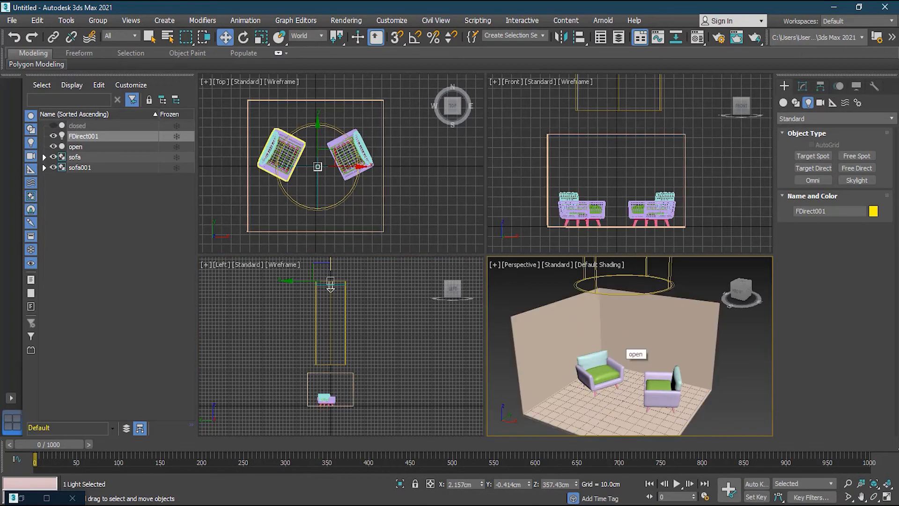
key("shift+q")
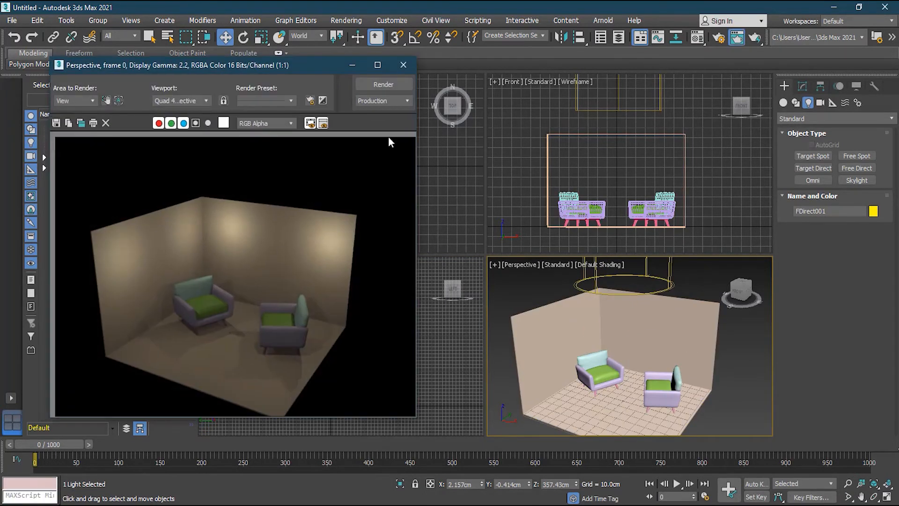
left_click(382, 84)
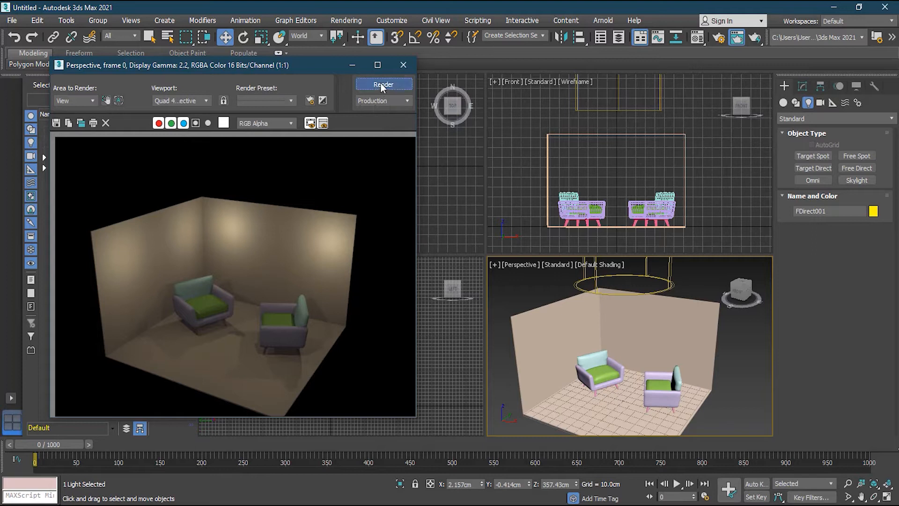
left_click(423, 273)
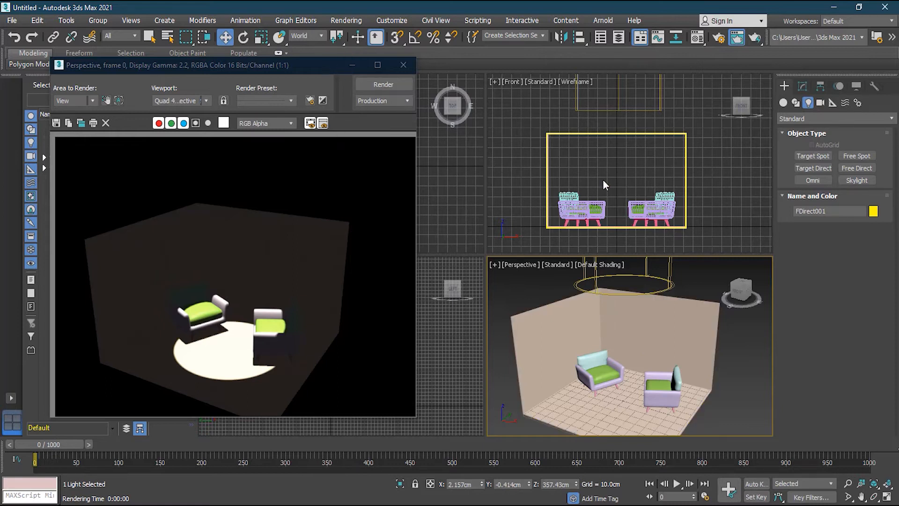
Step: Check the Free Direct light's parameters, then delete the light in the Front view
scroll(603, 184, "down", 8)
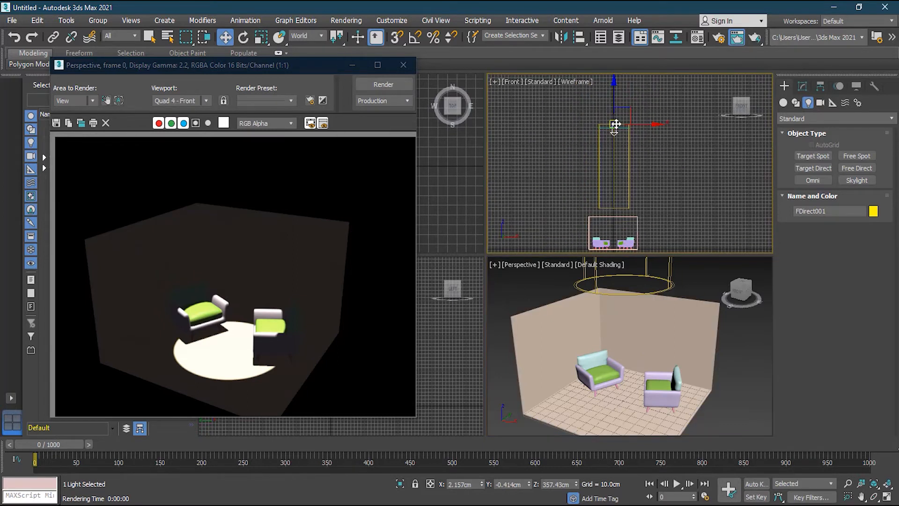
middle_click_drag(642, 149, 643, 125)
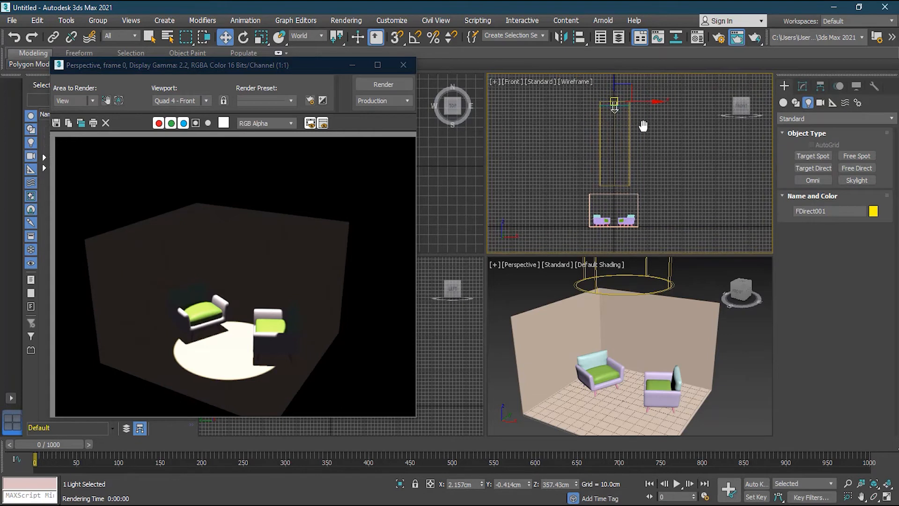
left_click(802, 86)
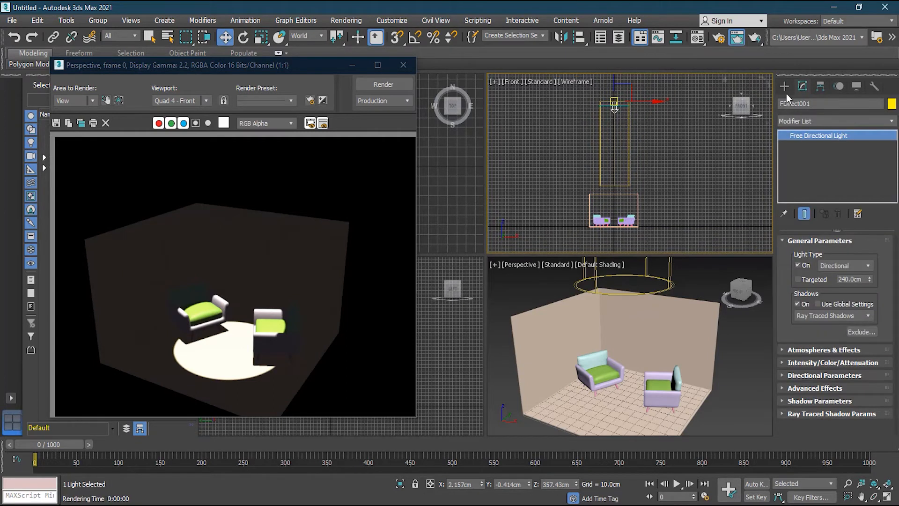
left_click(783, 86)
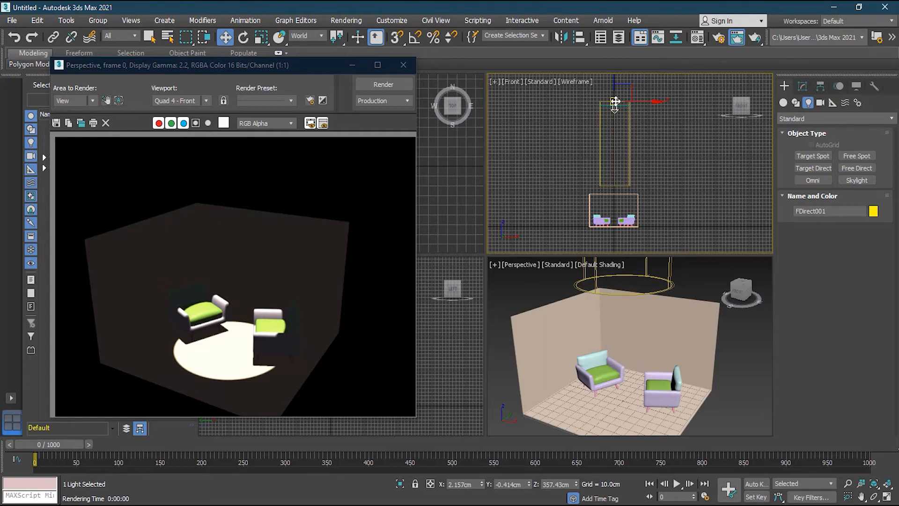
key("Delete")
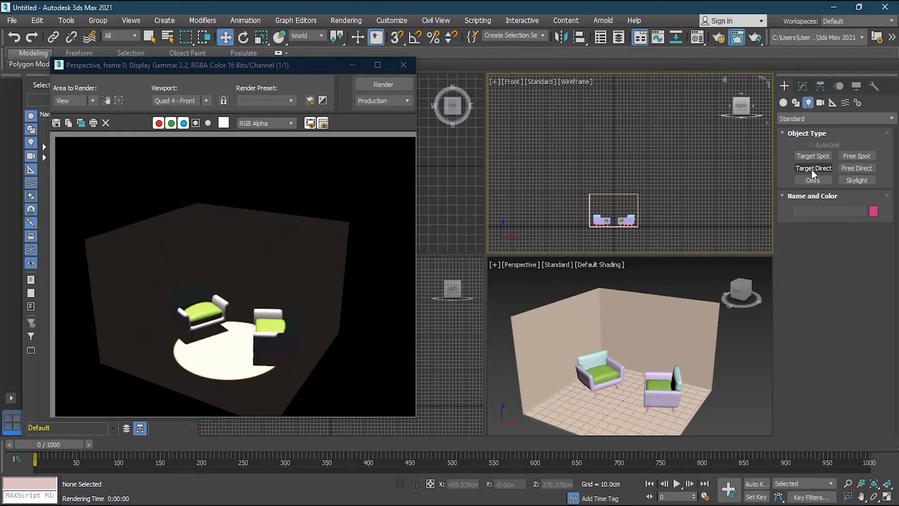
Step: Bring back the deleted Free Direct light and try shifting it along X to about 7.3 cm in the Front view
left_click(859, 168)
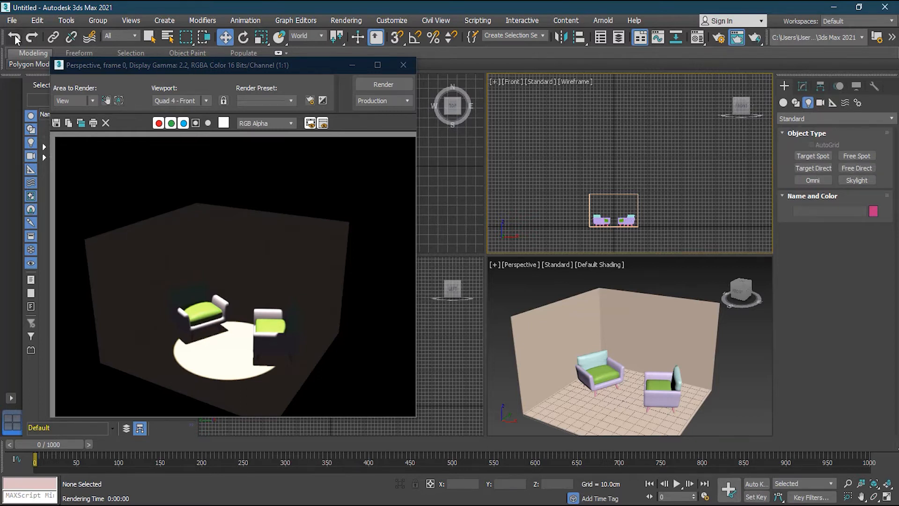
left_click(614, 101)
mouse_move(646, 102)
left_mouse_down()
mouse_move(691, 102)
mouse_move(593, 101)
mouse_move(574, 110)
mouse_move(684, 110)
mouse_move(618, 110)
mouse_move(665, 111)
mouse_move(648, 113)
left_mouse_up()
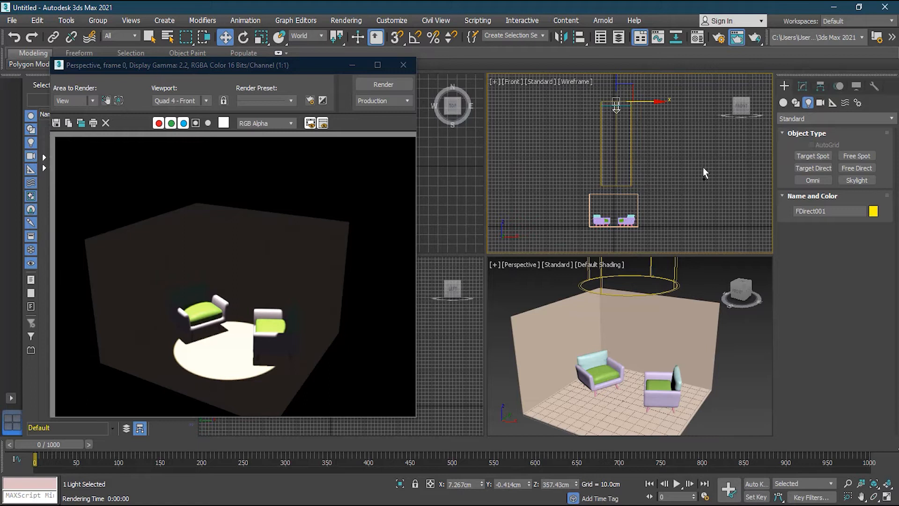
key("ctrl+z")
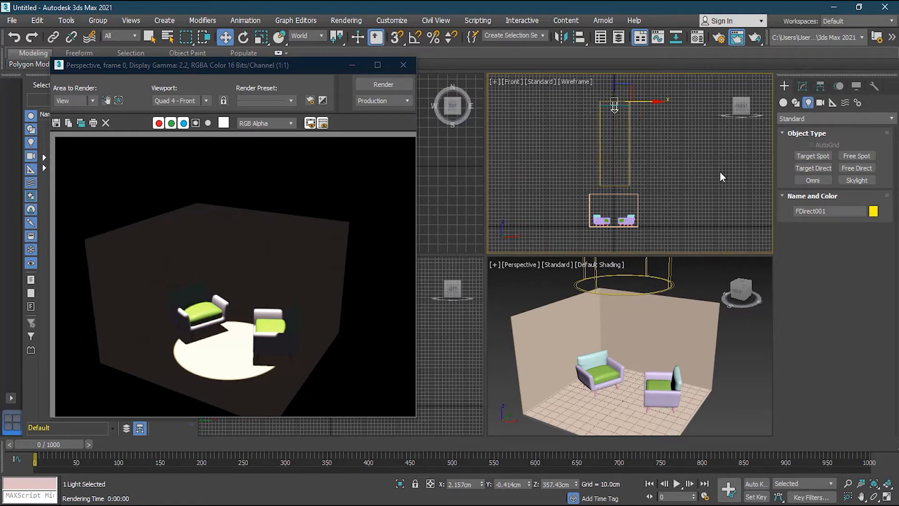
key("ctrl+z")
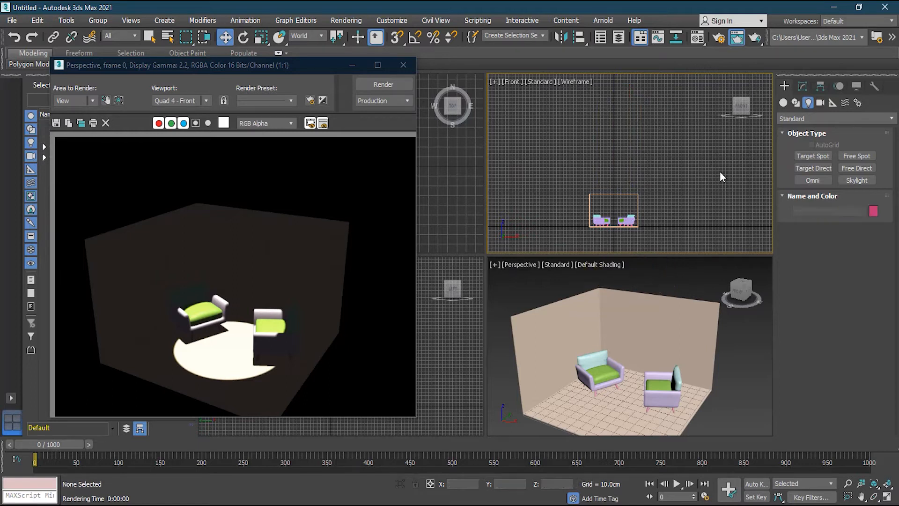
Step: Create a standard Target Direct light in the Front view at about 327.9 cm high, aimed straight down between the sofas
left_click(815, 168)
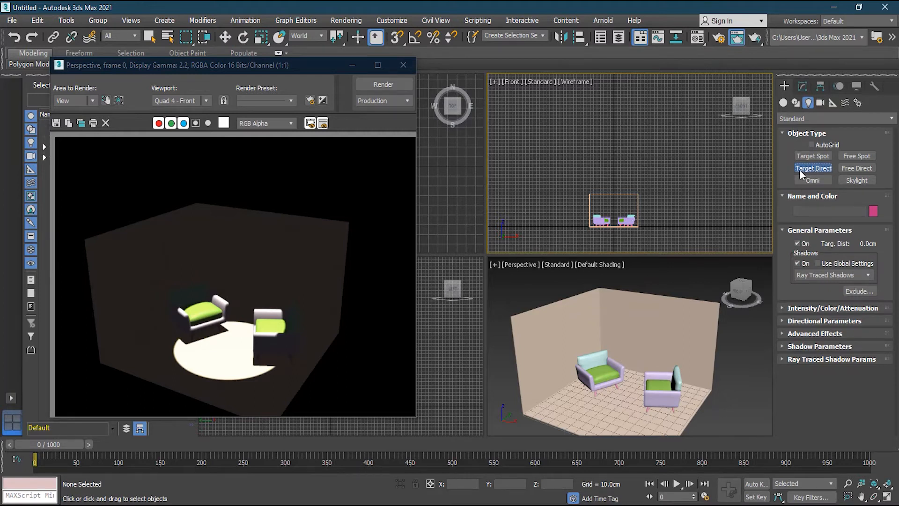
left_click(614, 112)
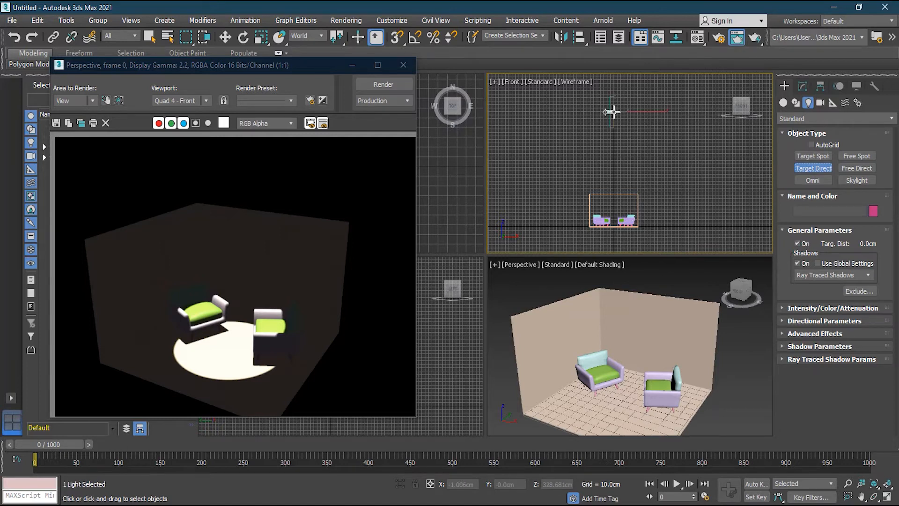
left_click_drag(612, 112, 614, 208)
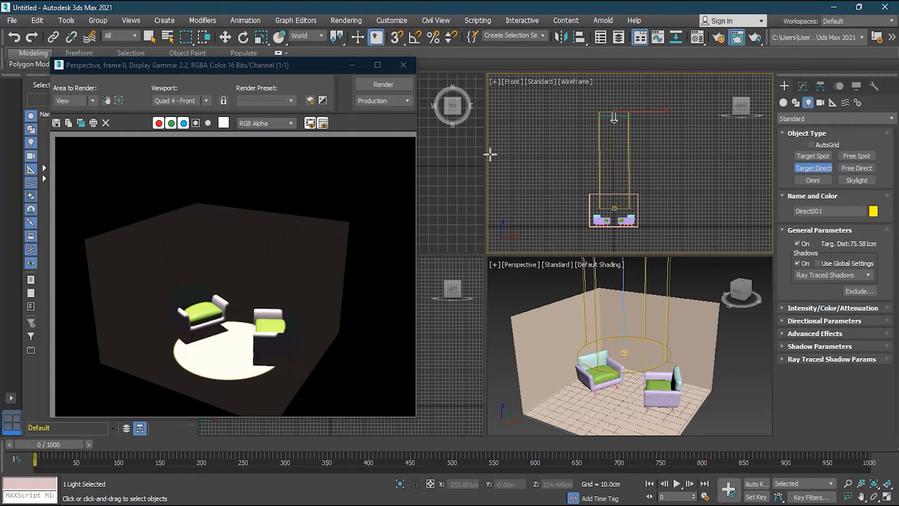
Step: Render the Perspective view with the vertical Target Direct light, overwriting test.jpg
right_click(529, 269)
left_click(383, 85)
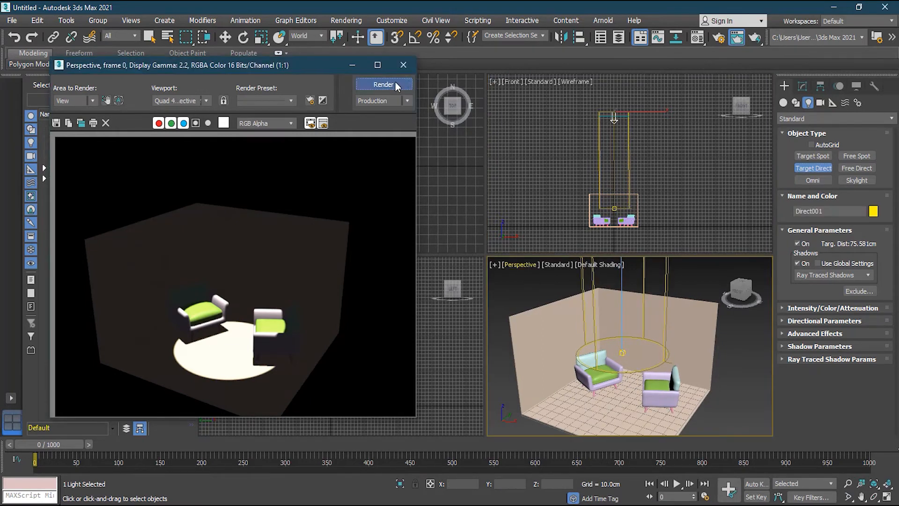
left_click(419, 268)
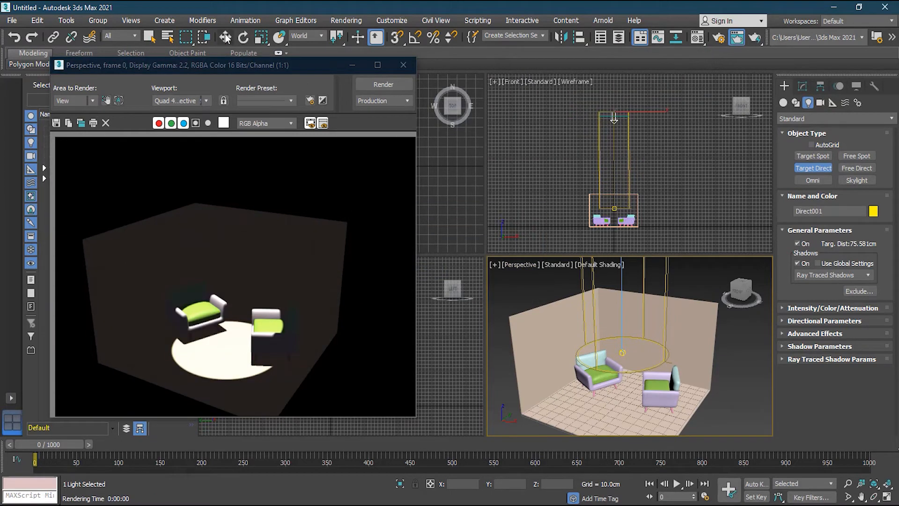
Step: Move the Target Direct light sideways to X about -207.6 cm in the Front view, leaving its target between the sofas
key("w")
right_click(648, 129)
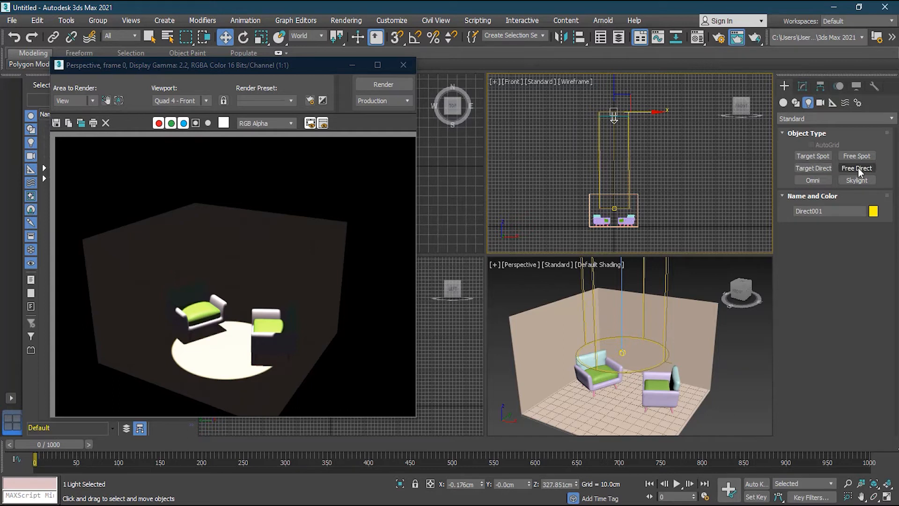
left_click_drag(640, 111, 555, 120)
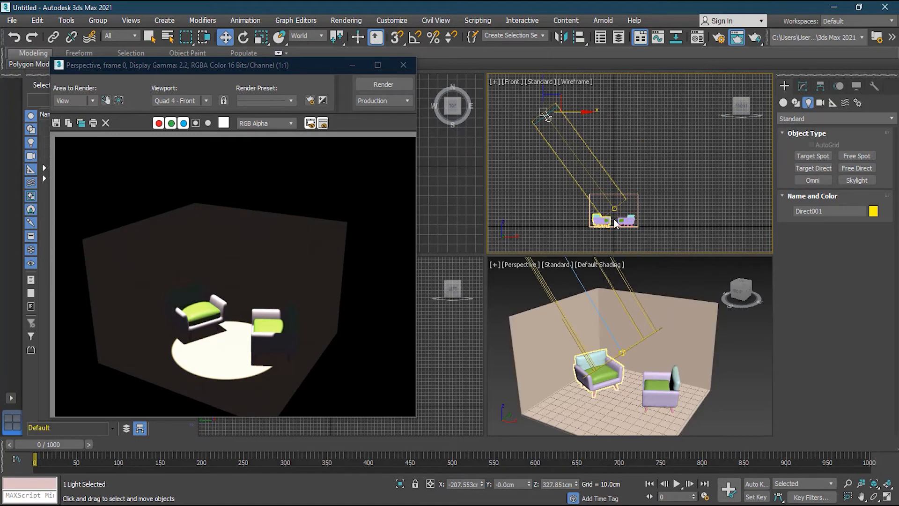
scroll(615, 223, "up", 4)
scroll(611, 206, "down", 4)
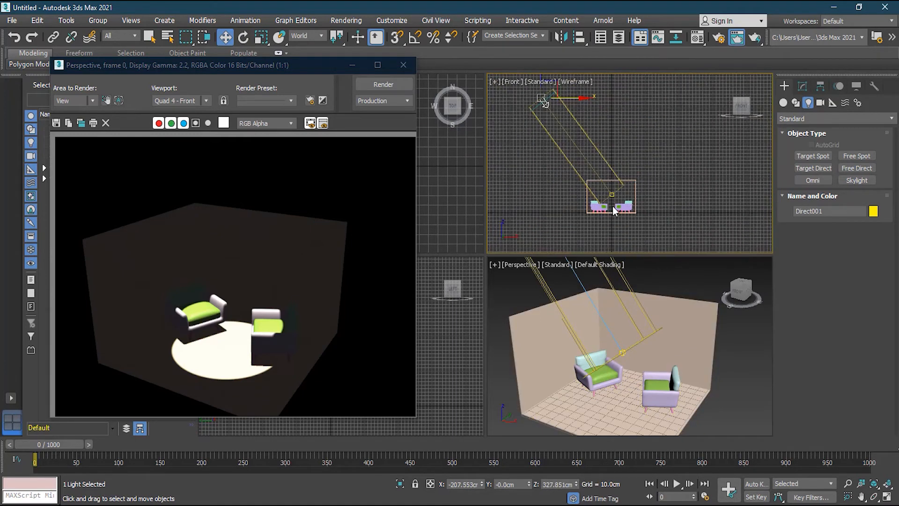
Step: Render the Perspective view with the slanted Target Direct light, overwriting test.jpg
left_click(382, 85)
left_click(427, 271)
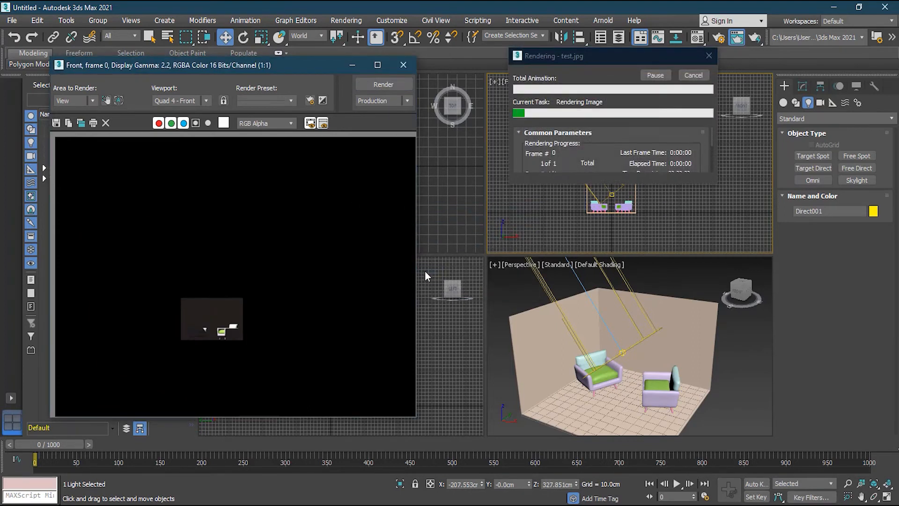
left_click(494, 300)
left_click(377, 84)
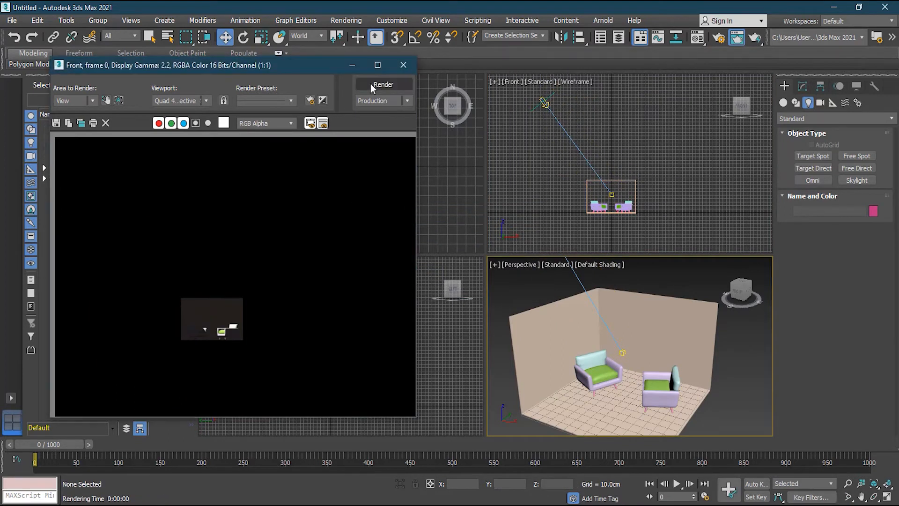
left_click(421, 273)
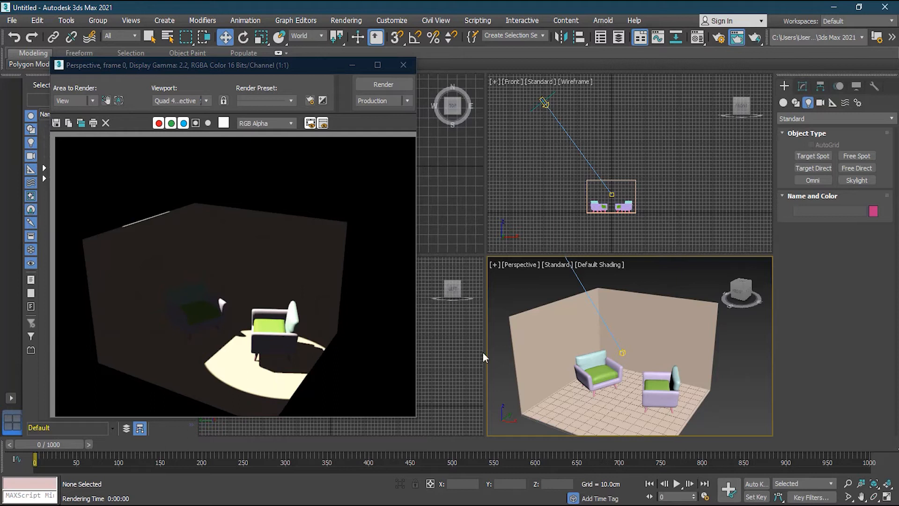
Step: Delete the Target Direct light and create a standard Free Spot light in the Top view, centred between the two sofas
left_click(544, 102)
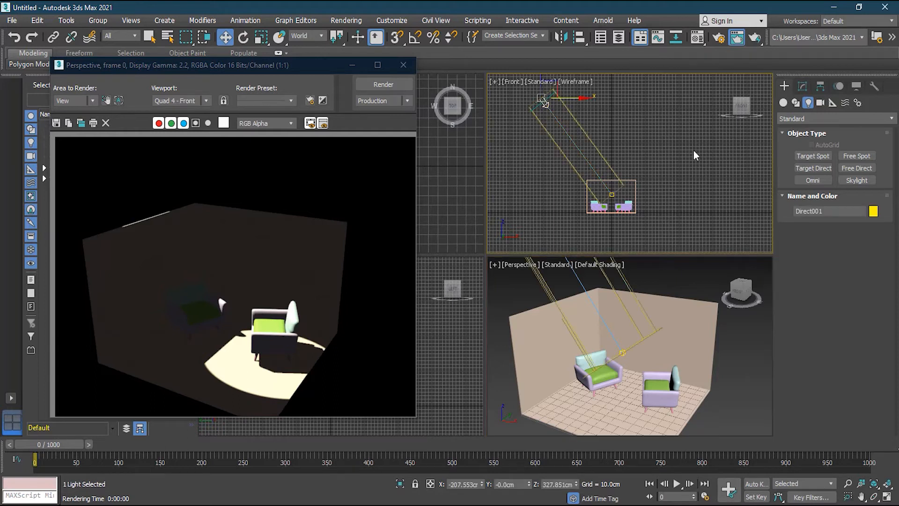
key("Delete")
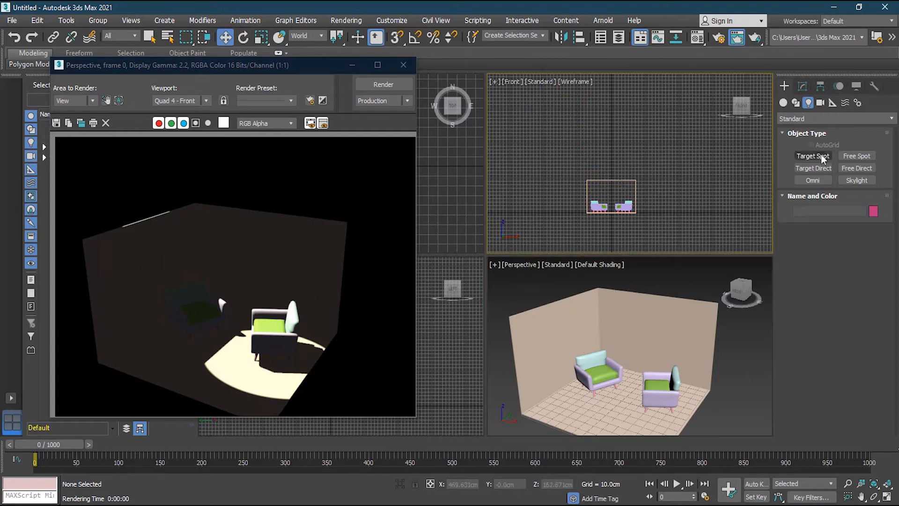
left_click(865, 159)
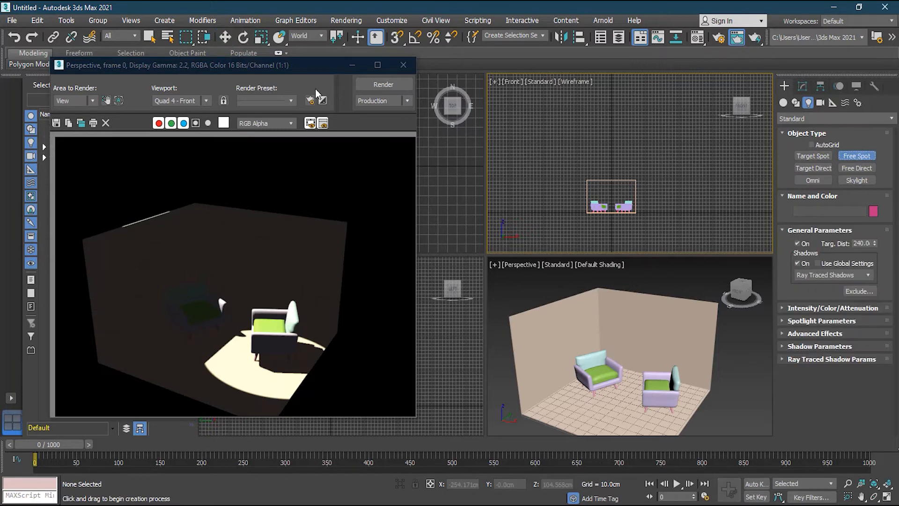
left_click_drag(289, 65, 307, 283)
left_click(317, 168)
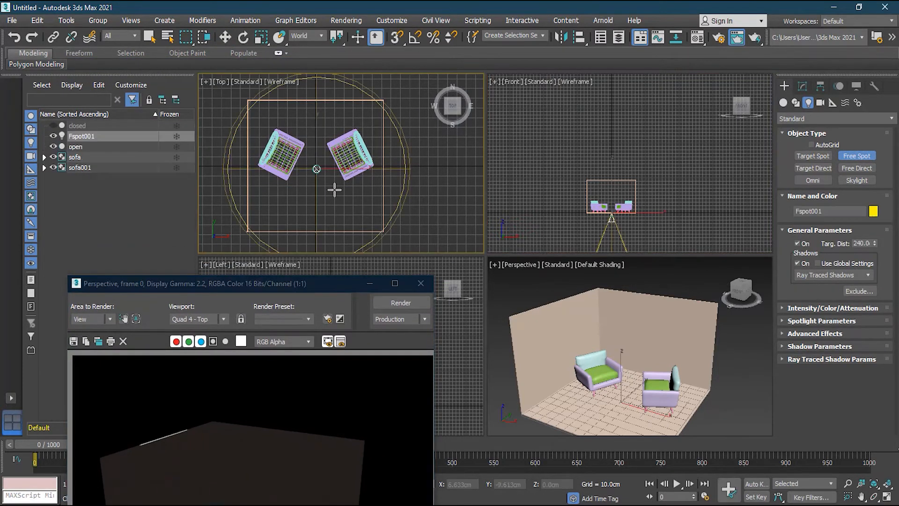
key("w")
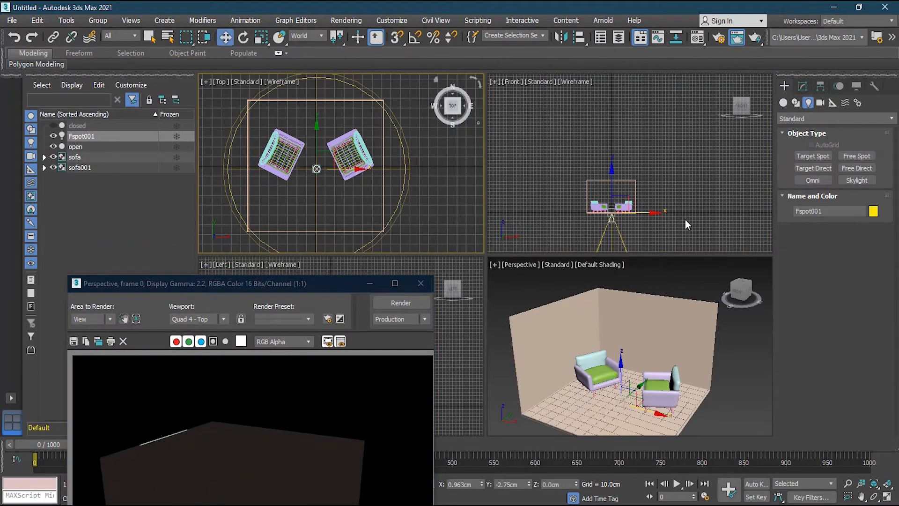
Step: Raise the Free Spot light above the room to a height of about 369 cm in the Front view
left_click_drag(611, 186, 607, 81)
middle_click_drag(661, 139, 655, 157)
scroll(648, 154, "up", 2)
scroll(637, 170, "down", 2)
left_click_drag(304, 279, 276, 58)
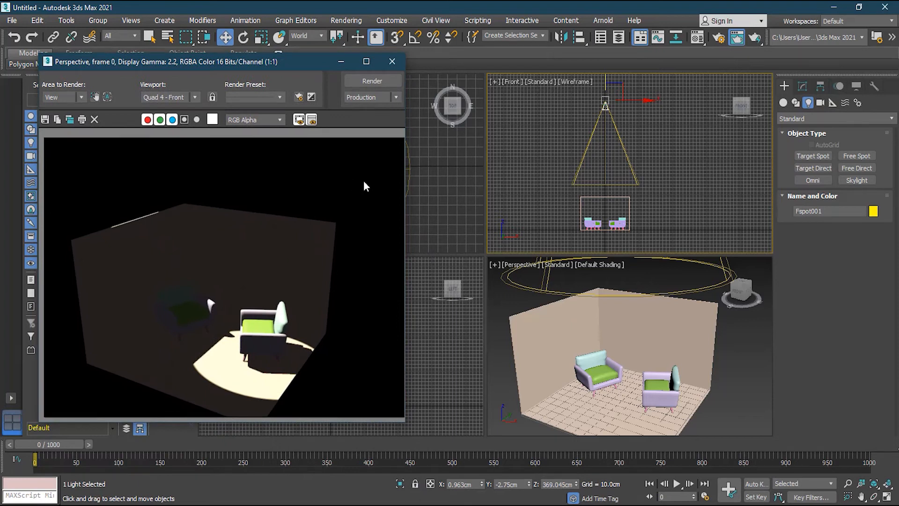
Step: Render the Perspective view with the Free Spot light, overwriting test.jpg
left_click(376, 83)
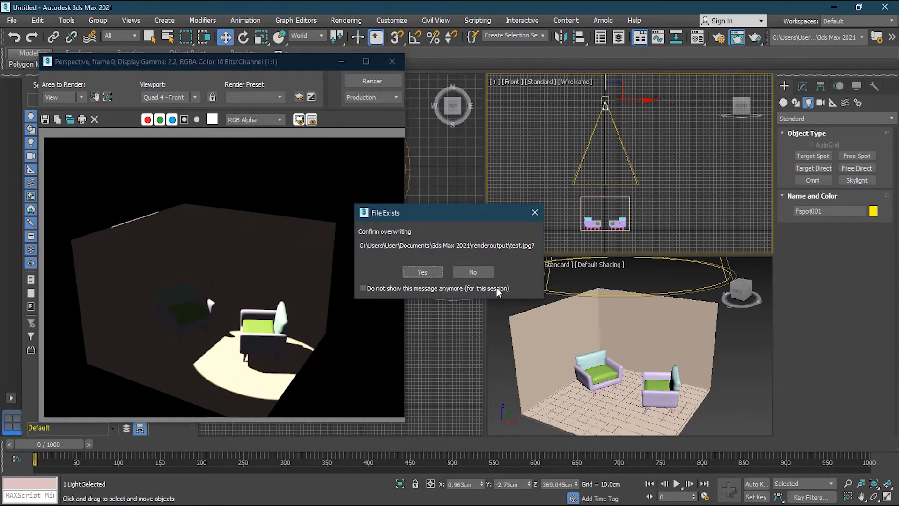
left_click(472, 270)
left_click(510, 283)
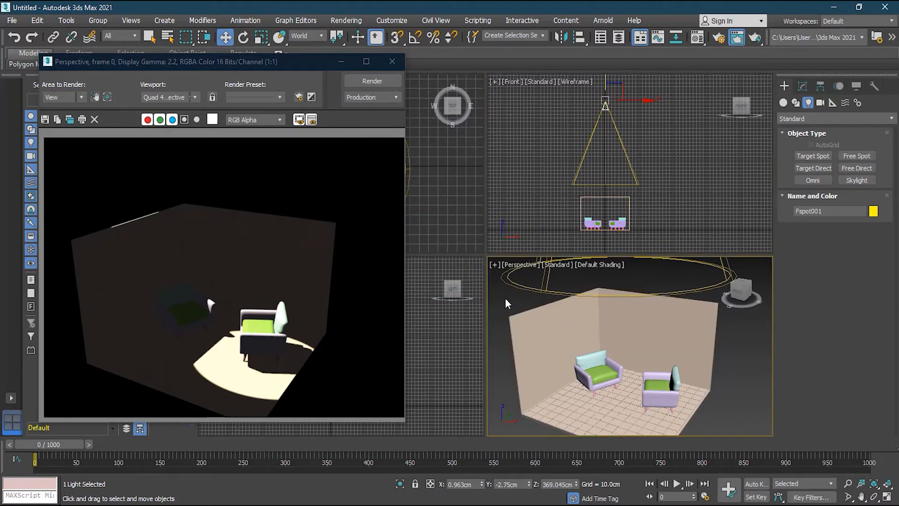
left_click(368, 82)
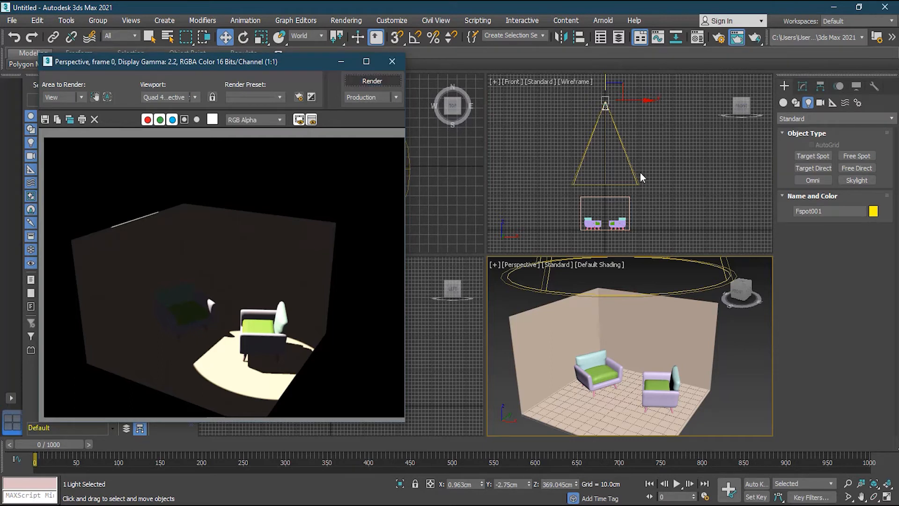
left_click(352, 80)
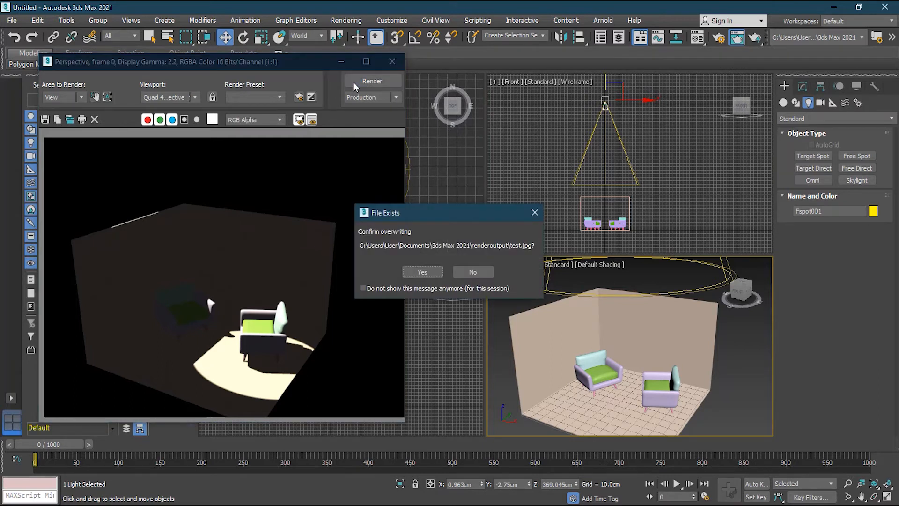
left_click(425, 269)
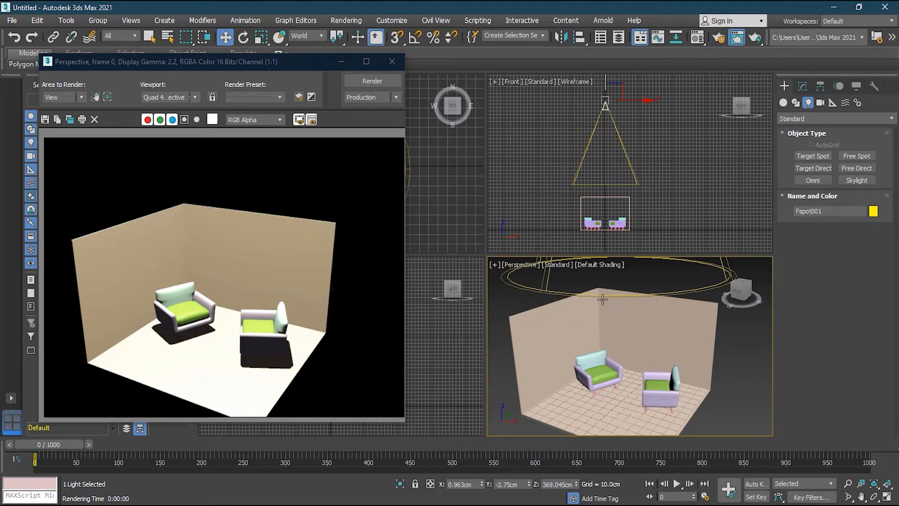
Step: Set the Free Spot light's intensity multiplier to 1 and render the Perspective view, overwriting test.jpg
left_click(800, 86)
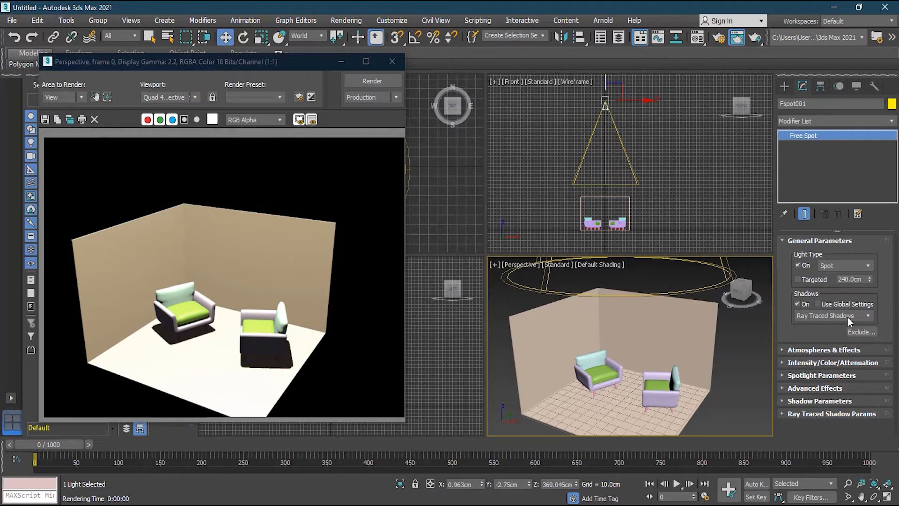
left_click(802, 362)
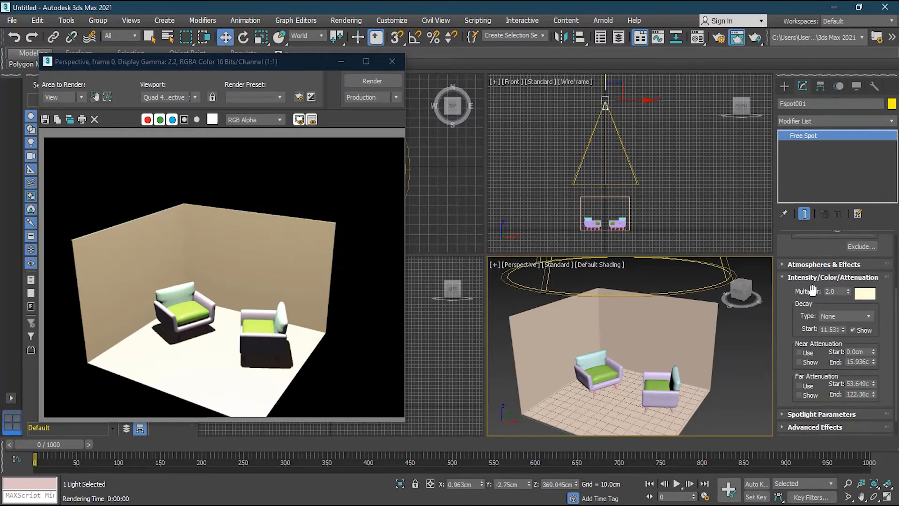
left_click_drag(838, 290, 787, 289)
type("1")
key("Return")
left_click(356, 81)
left_click(430, 269)
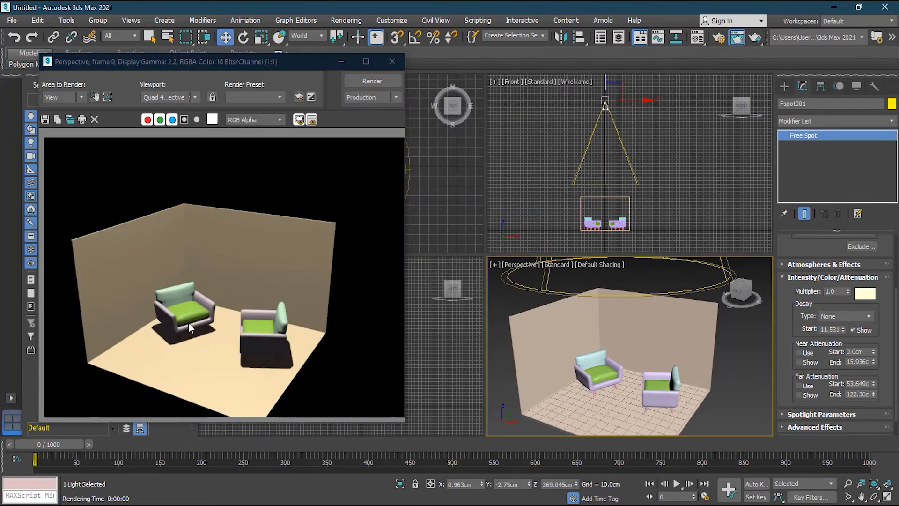
Step: Turn off the Show Cone option in the Free Spot light's Spotlight Parameters
left_click(797, 277)
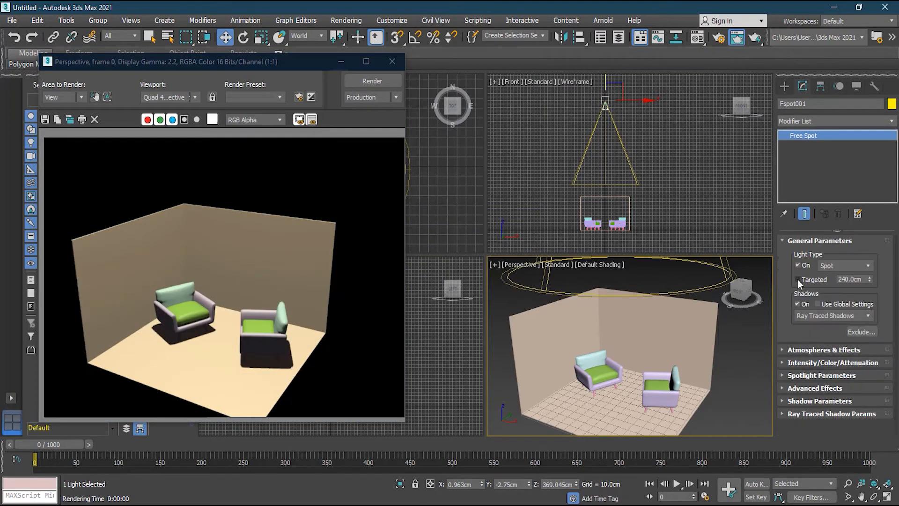
left_click(820, 376)
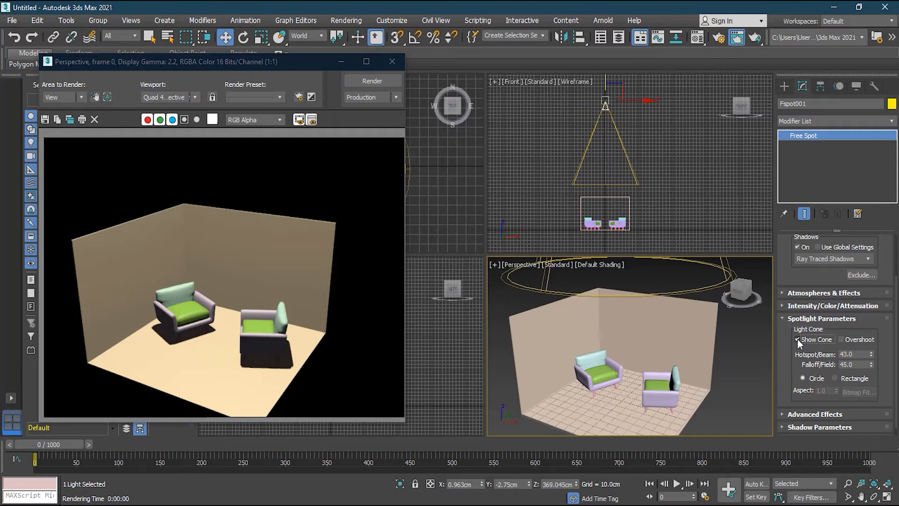
left_click(797, 340)
scroll(590, 77, "up", 6)
scroll(644, 110, "up", 3)
scroll(674, 201, "down", 6)
left_click(840, 339)
left_click(804, 338)
scroll(732, 216, "down", 5)
mouse_move(669, 141)
middle_mouse_down()
mouse_move(660, 120)
mouse_move(670, 147)
middle_mouse_up()
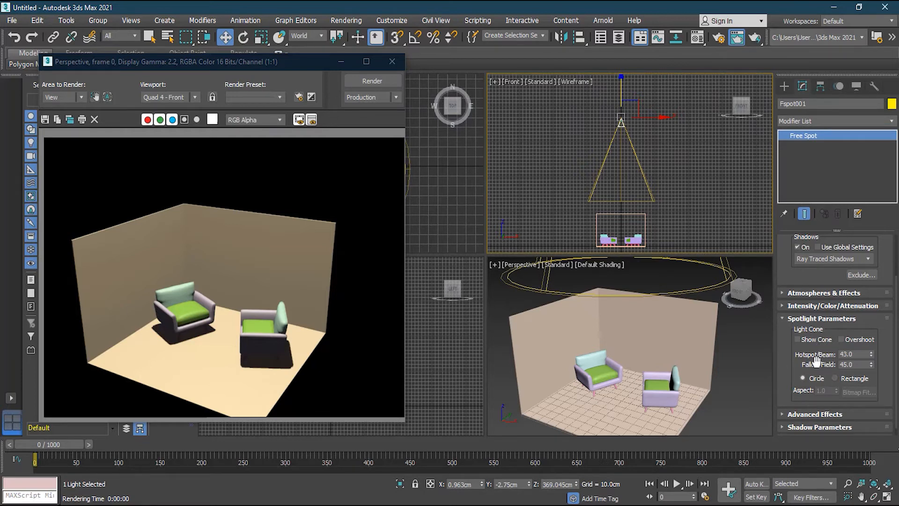
Step: Narrow the Free Spot light's Hotspot/Beam to 11.3 and render the Perspective view, overwriting test.jpg
scroll(591, 205, "up", 3)
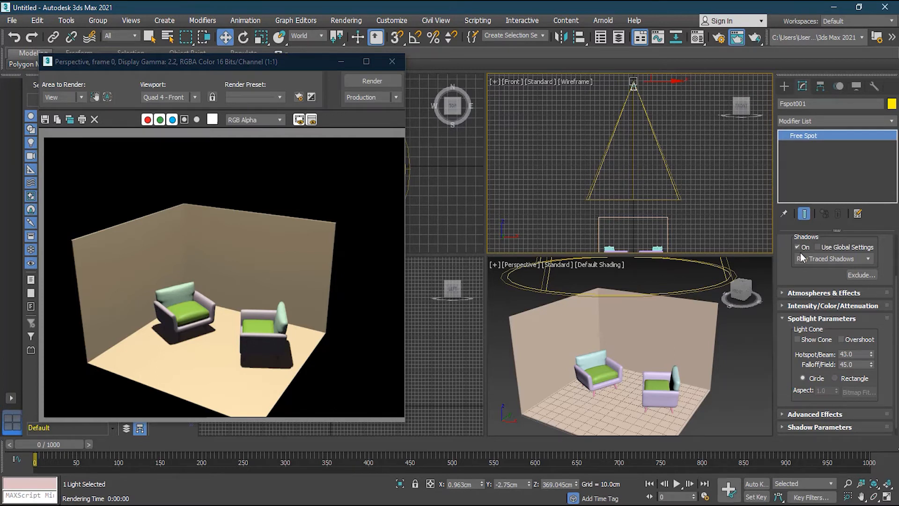
left_click_drag(871, 354, 874, 401)
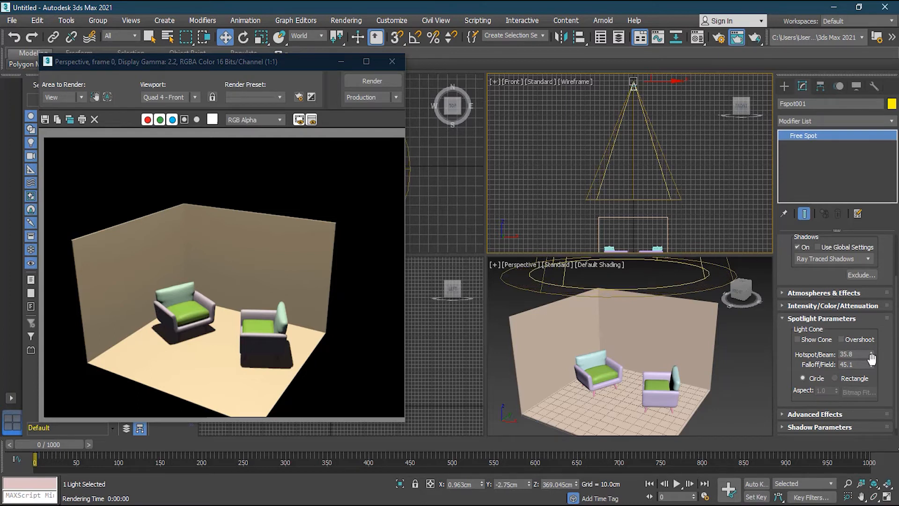
left_click_drag(870, 356, 872, 448)
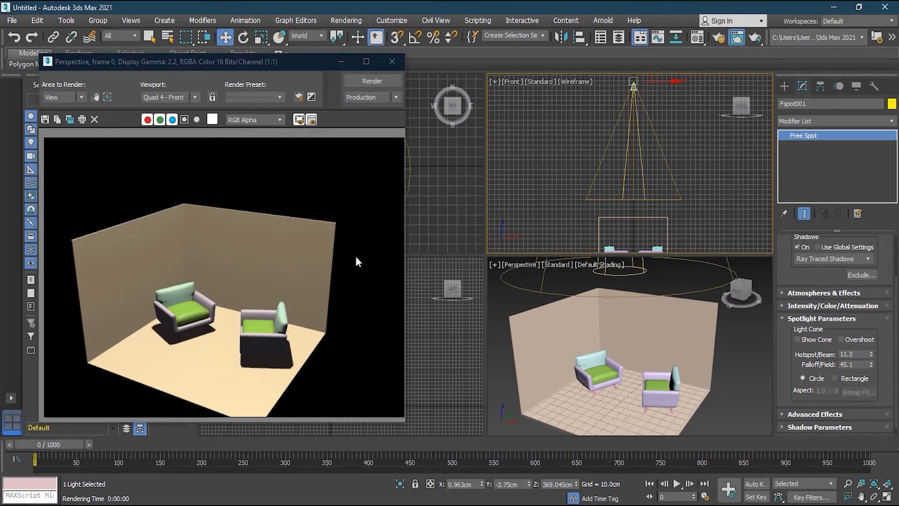
right_click(519, 302)
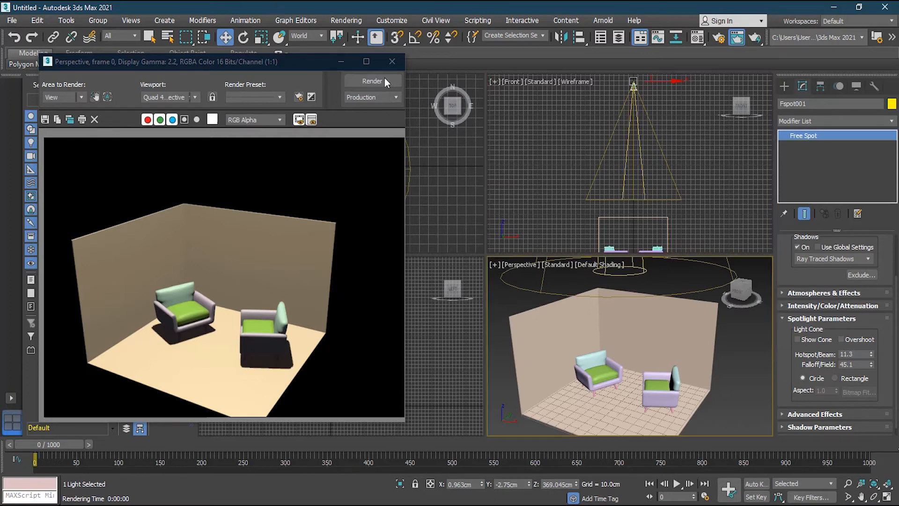
left_click(372, 80)
left_click(423, 260)
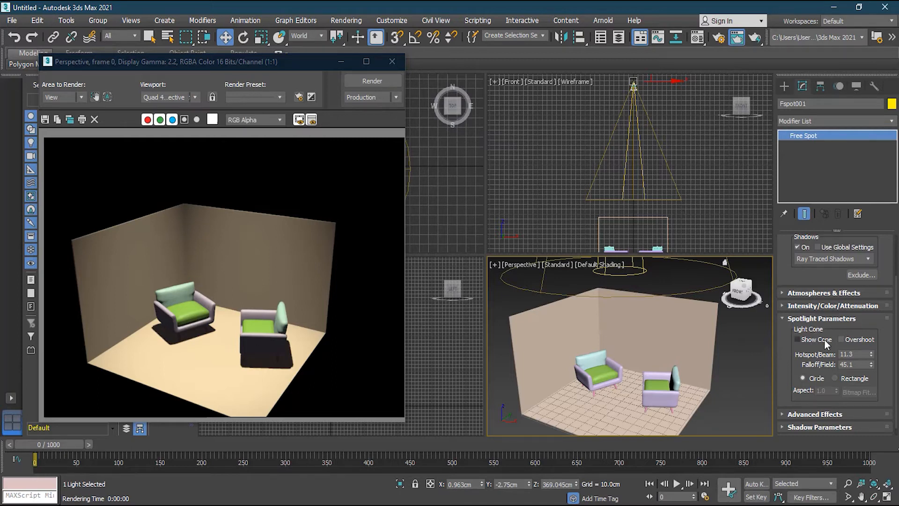
Step: Reduce the spotlight's Falloff/Field to 16.8 and render the Perspective view, overwriting test.jpg
middle_click(681, 209)
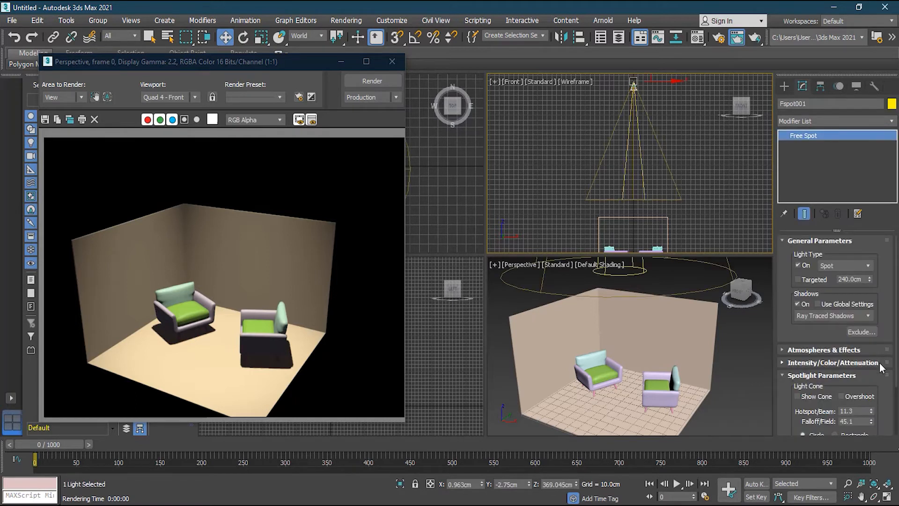
scroll(879, 362, "down", 3)
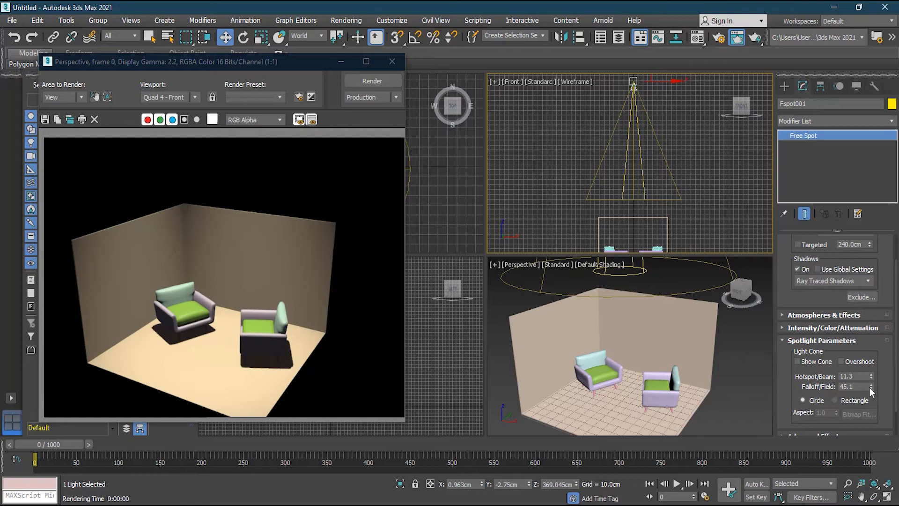
left_click_drag(872, 387, 885, 494)
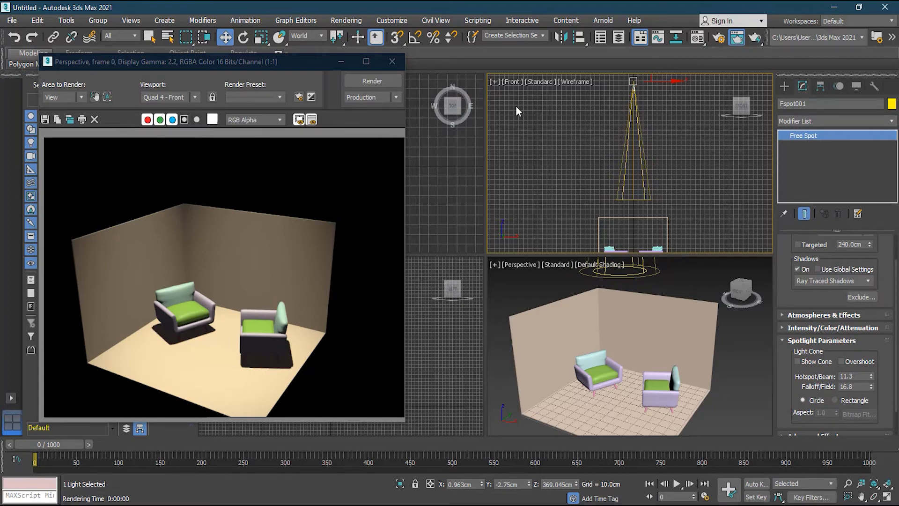
left_click(501, 264)
left_click(367, 80)
left_click(414, 277)
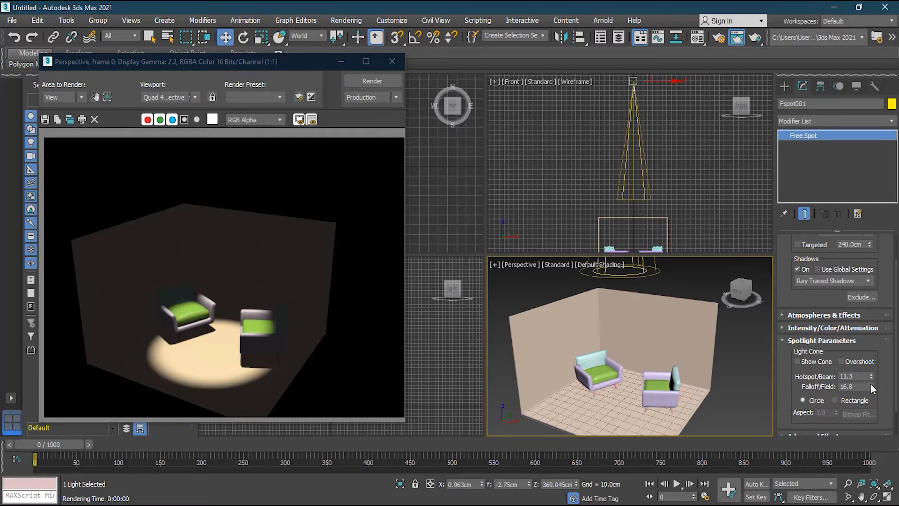
Step: Widen the spotlight's Falloff/Field to 26.6 and render the Perspective view, overwriting test.jpg
left_click_drag(871, 386, 869, 326)
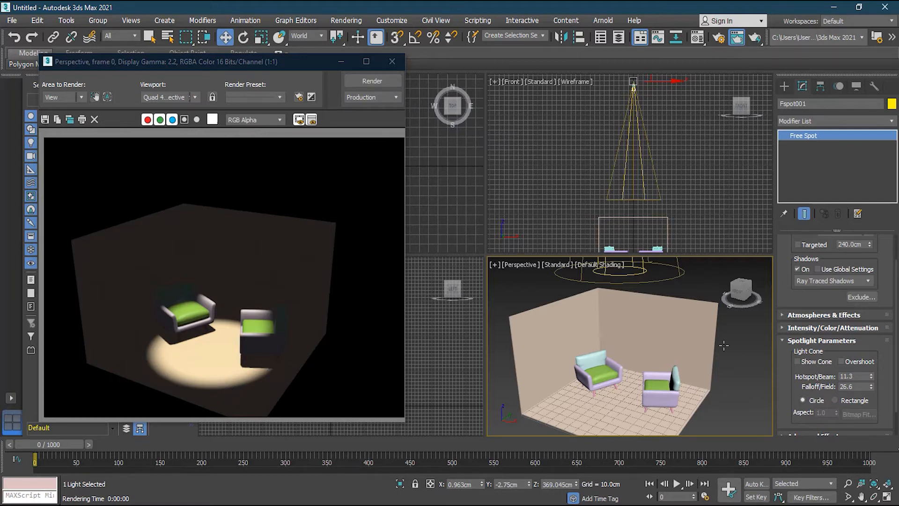
left_click(376, 83)
left_click(427, 269)
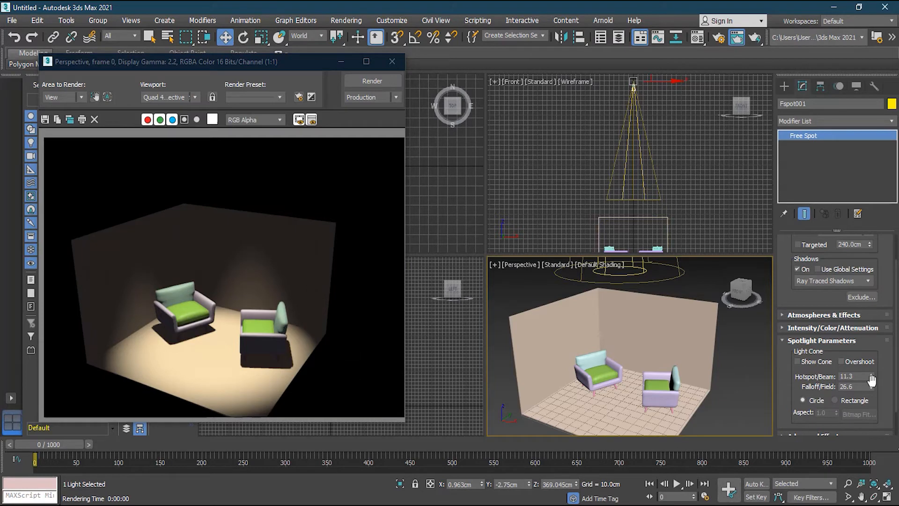
Step: Set the spotlight's Falloff/Field to 24.0 and render the Perspective view again
left_click_drag(871, 388, 871, 406)
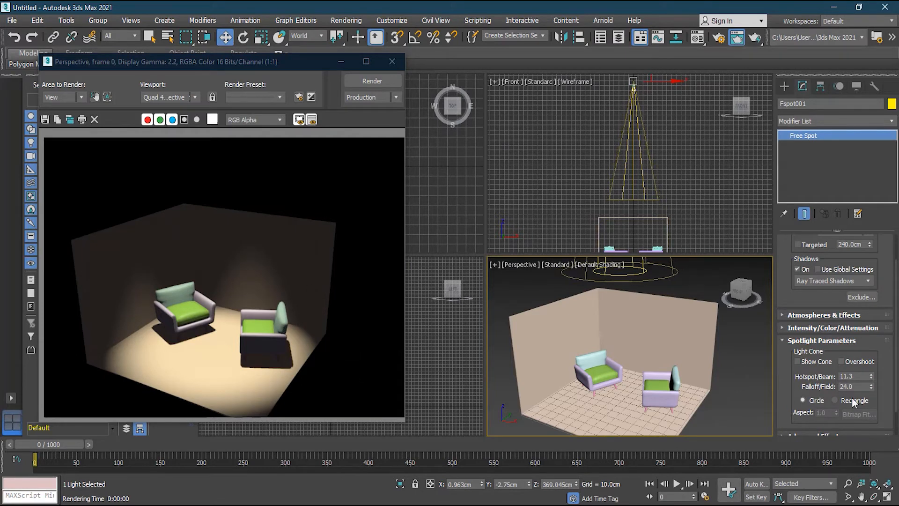
left_click(385, 80)
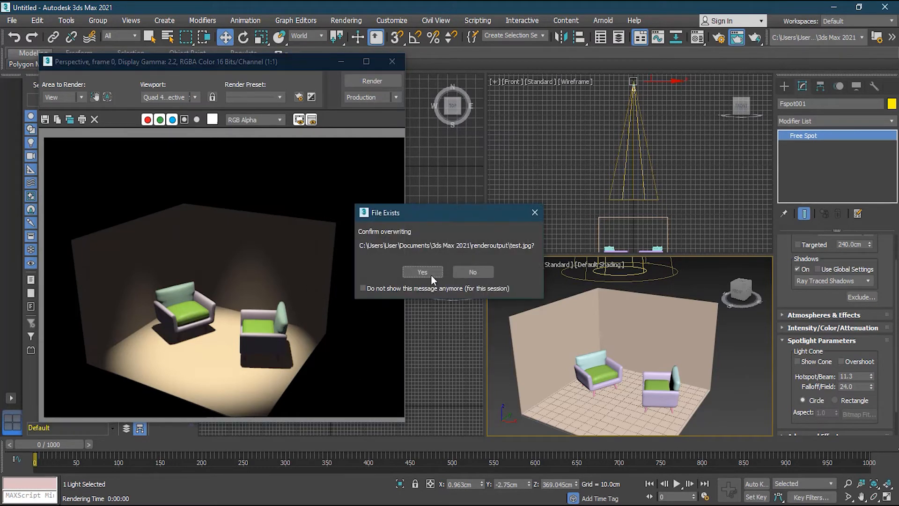
left_click(480, 270)
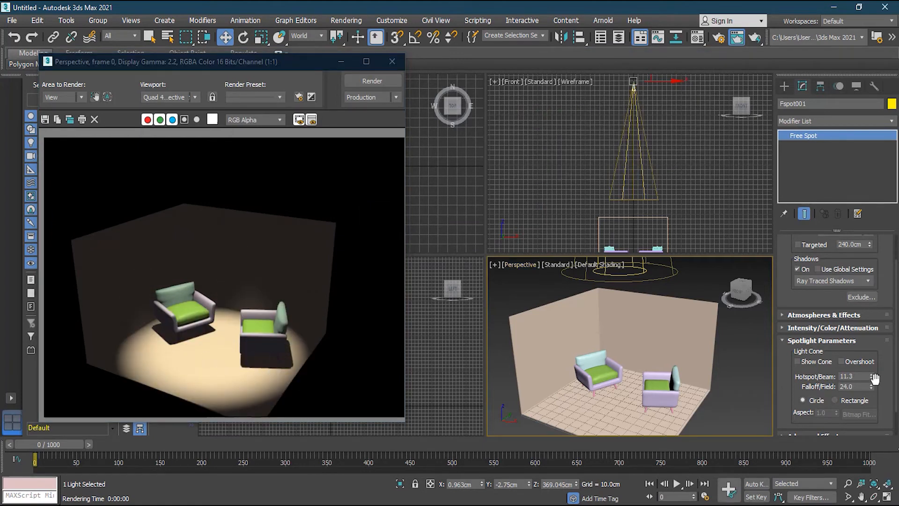
Step: Reduce the spotlight's Hotspot/Beam to 2.3 for a softer light edge and render the Perspective view, overwriting test.jpg
left_click_drag(870, 375, 882, 428)
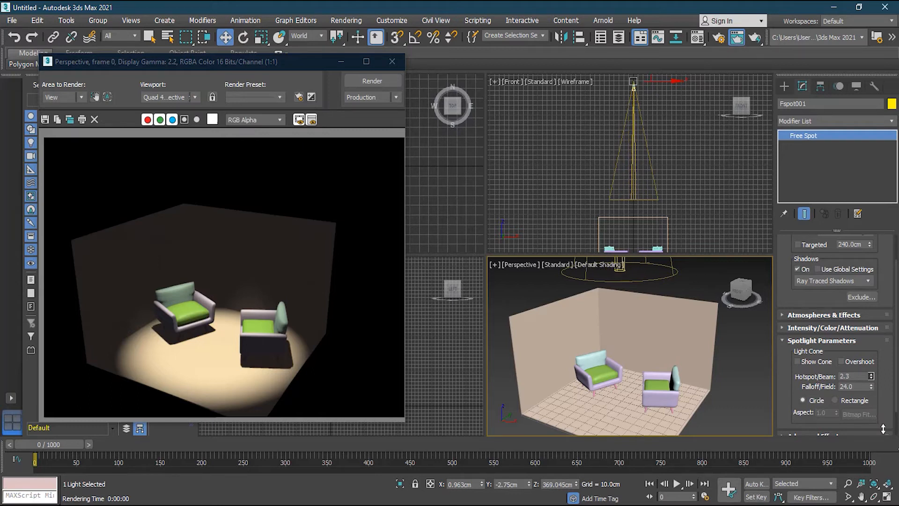
left_click(383, 83)
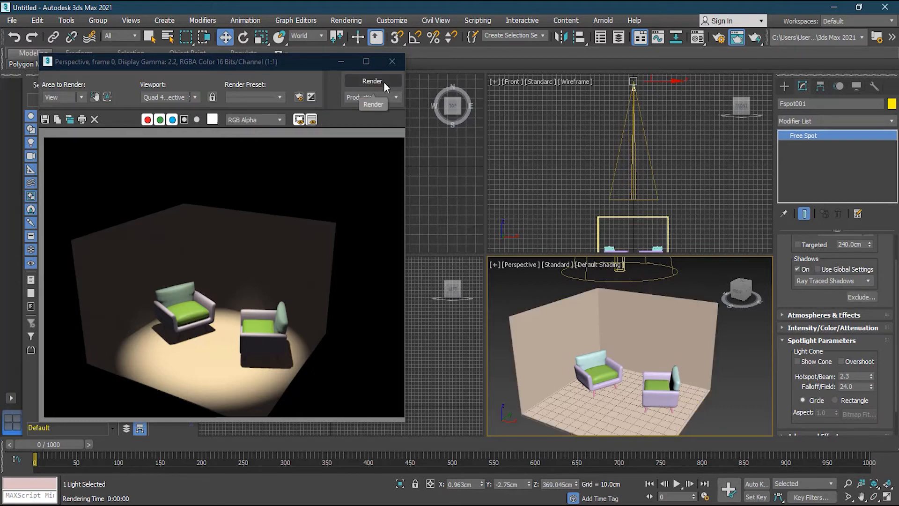
left_click(422, 273)
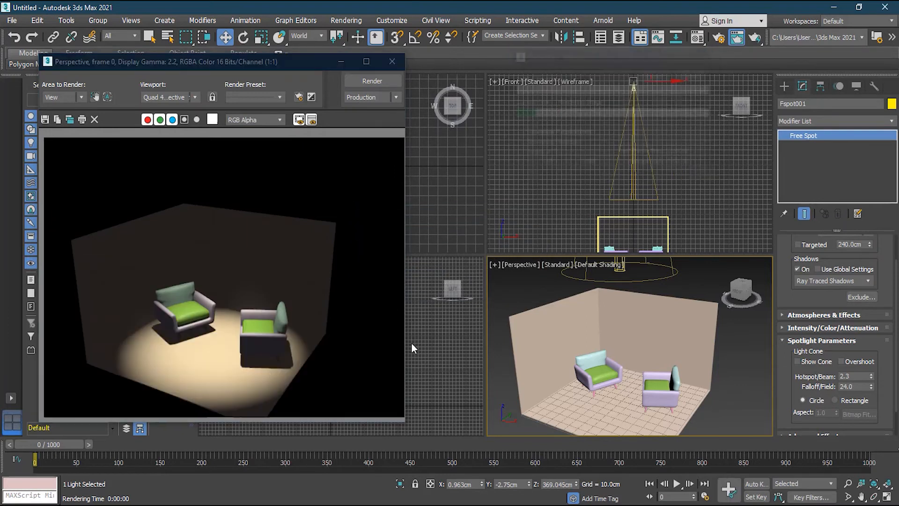
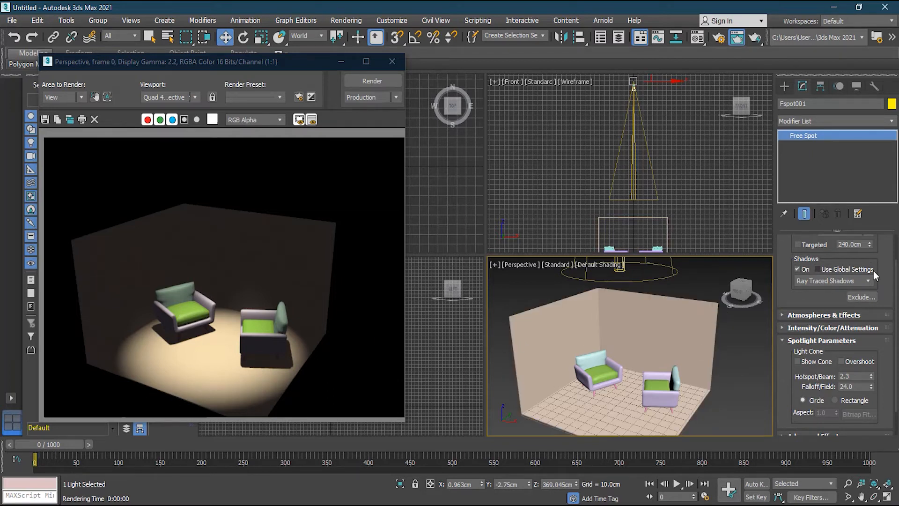
Step: Change the Free Spot light's object shadow colour to blue-violet (RGB 30, 0, 255) and render the Perspective view, overwriting test.jpg
left_click(786, 86)
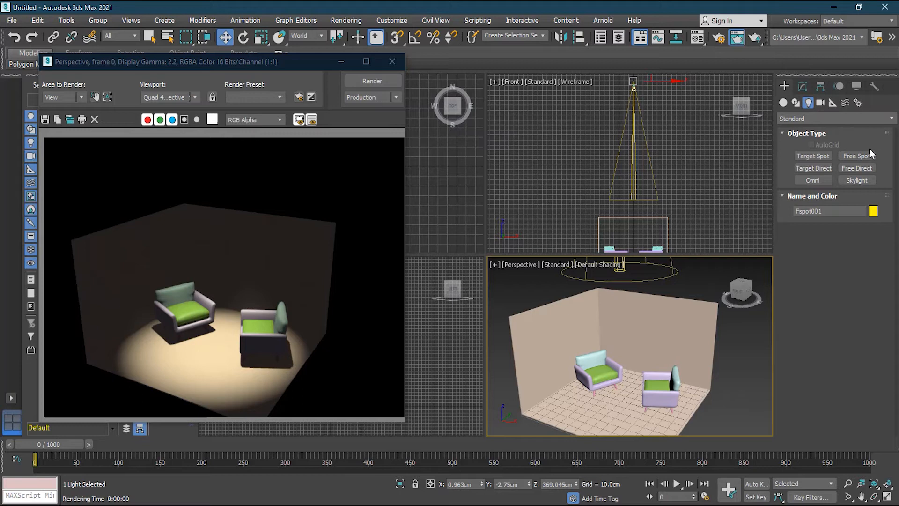
left_click(802, 86)
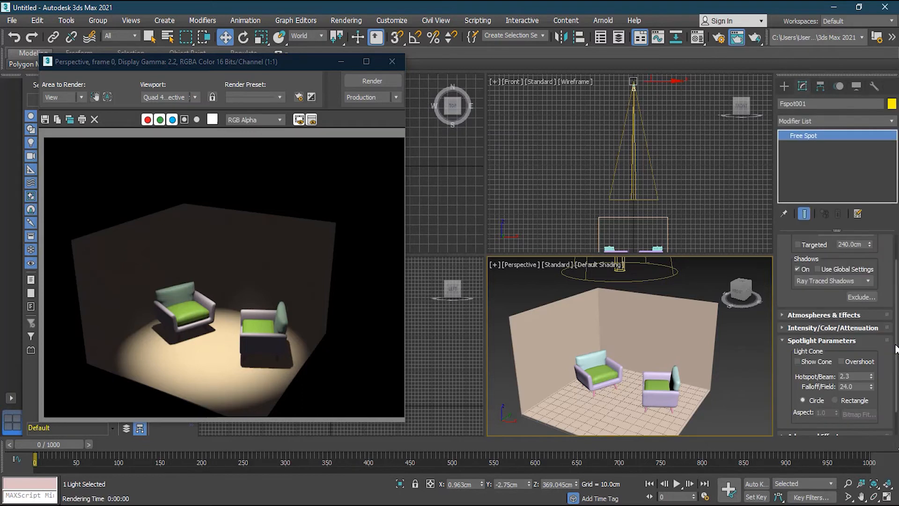
scroll(894, 388, "down", 2)
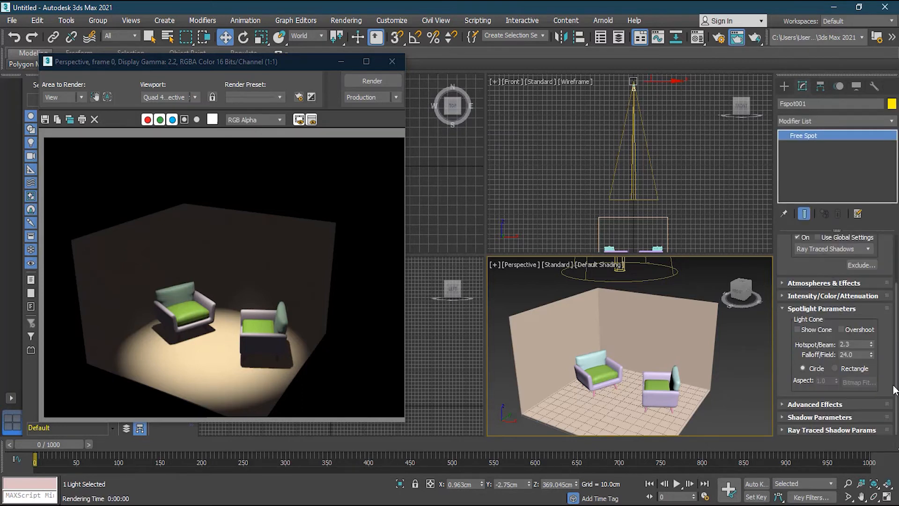
left_click(817, 311)
left_click(831, 401)
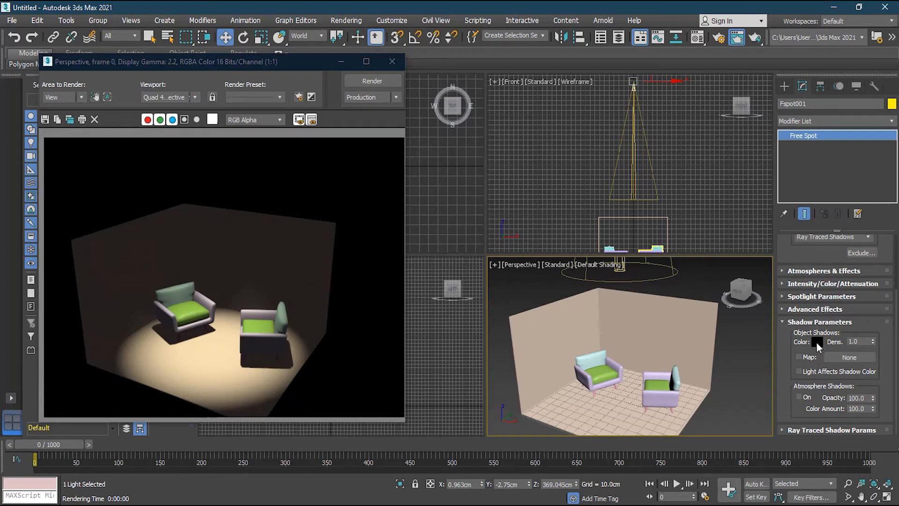
left_click(817, 342)
left_click_drag(287, 97, 287, 78)
left_click(416, 180)
left_click(376, 82)
left_click(420, 272)
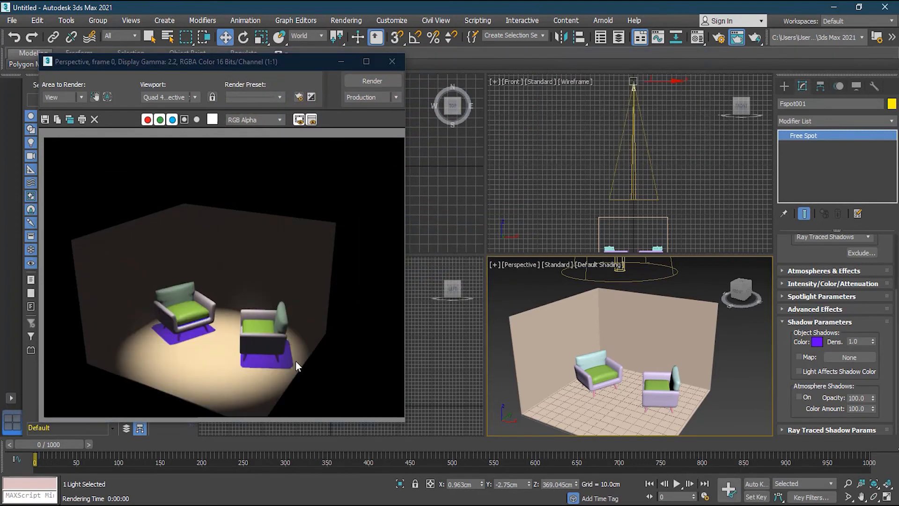
Step: Open the Free Spot light's object shadow colour for editing
left_click(818, 342)
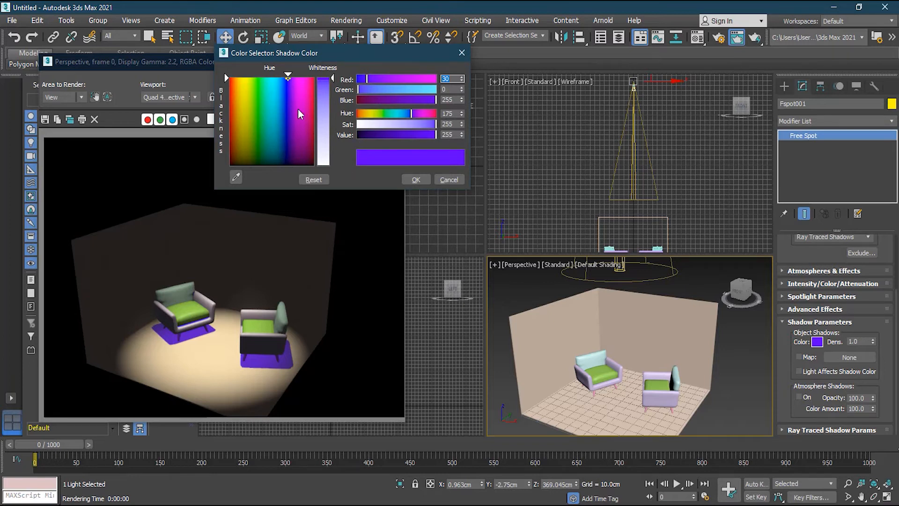
Step: Set the spotlight's shadow color to black and re-render the perspective view, overwriting test.jpg
left_click_drag(308, 162, 223, 161)
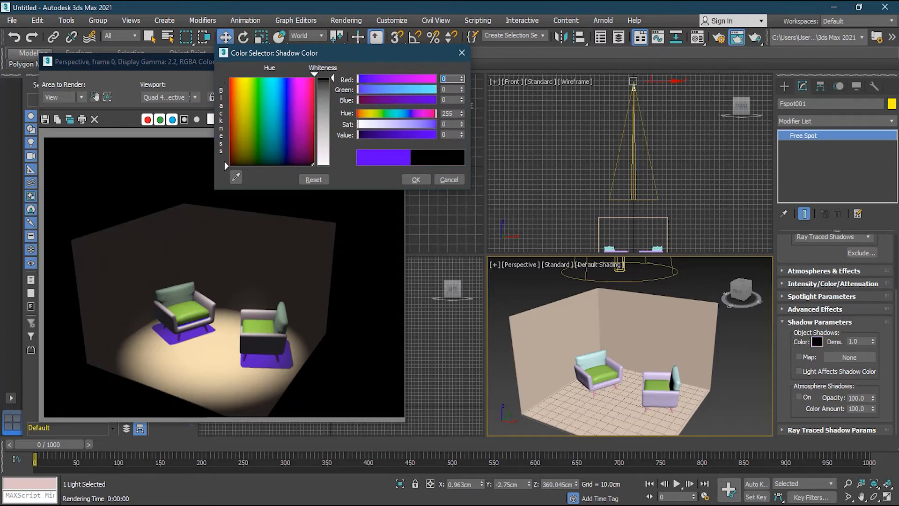
left_click(415, 180)
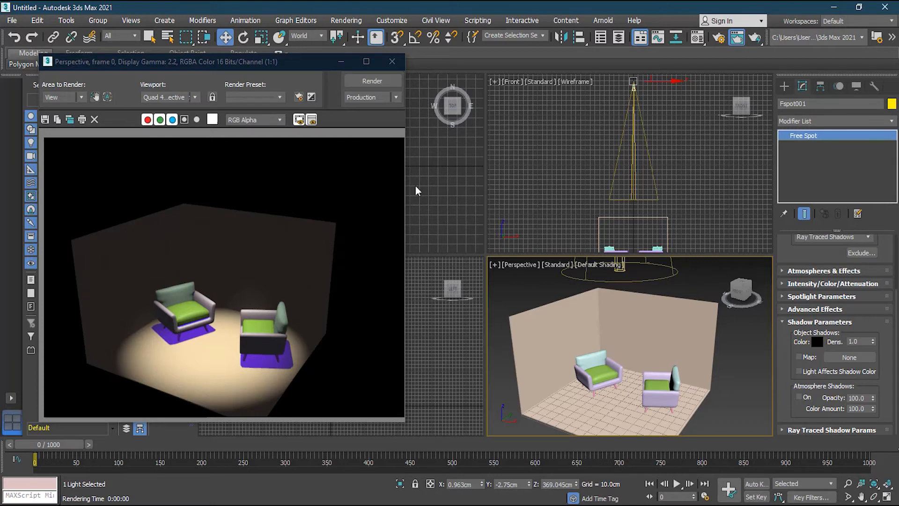
left_click(375, 80)
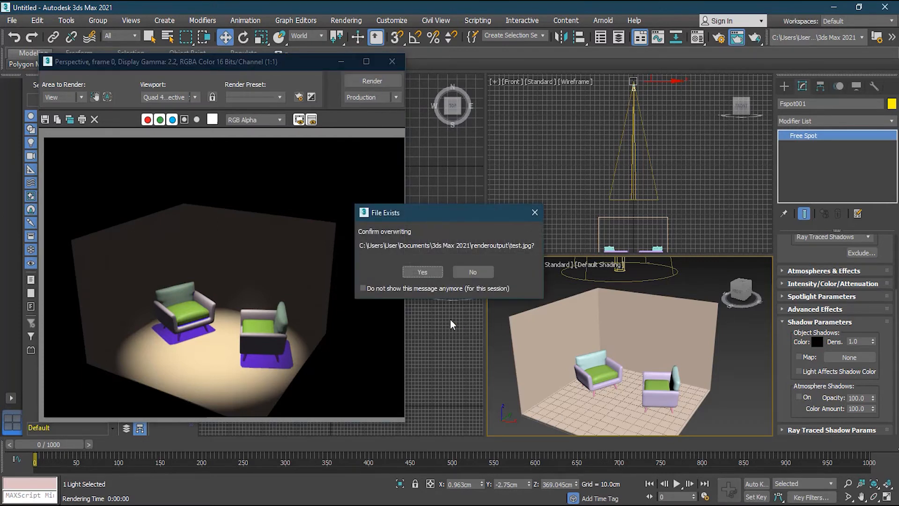
left_click(421, 272)
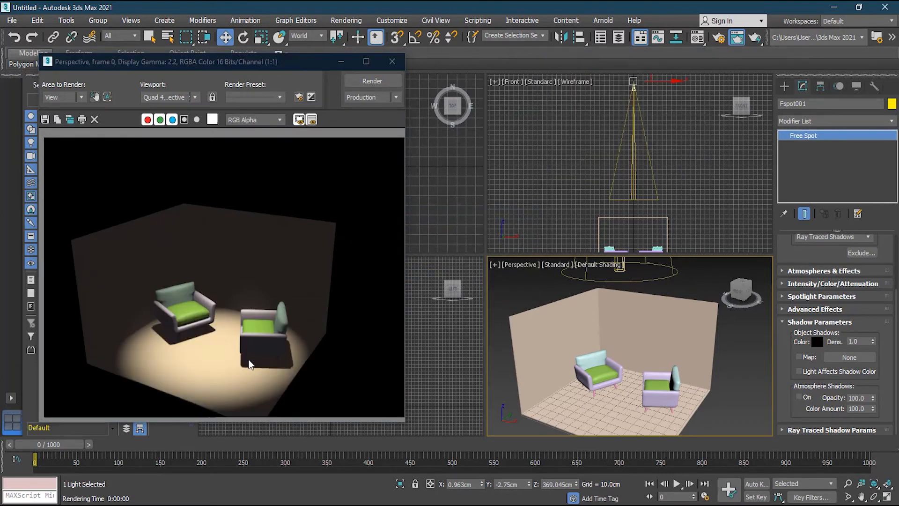
Step: Set the object shadow density to 0.1 and re-render the perspective view, overwriting test.jpg
left_click_drag(864, 341, 810, 343)
type("0.1")
key("Return")
left_click(368, 84)
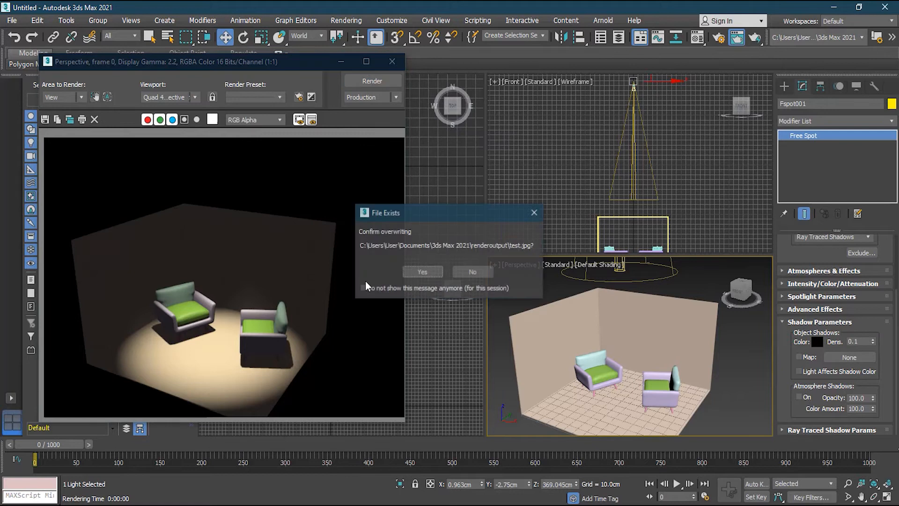
left_click(421, 271)
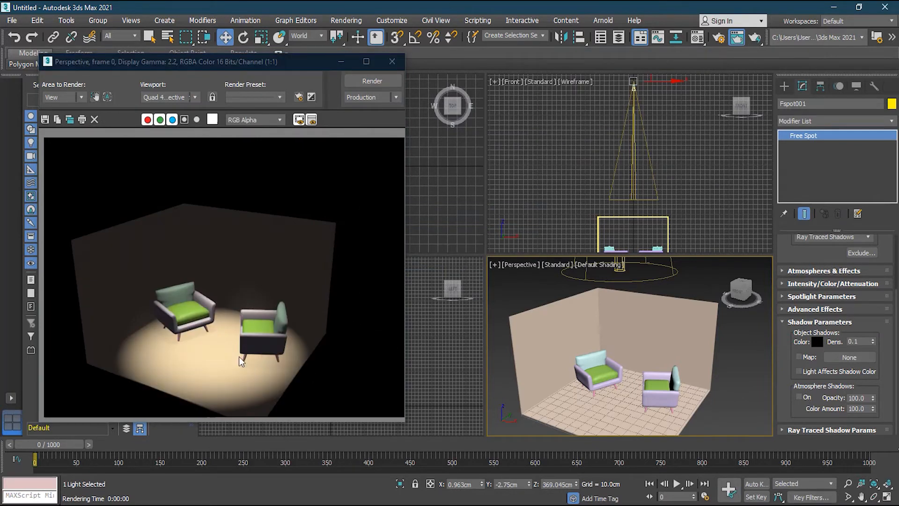
Step: Set the object shadow density to 0.5 and render the perspective view again over test.jpg
double_click(864, 341)
type("5")
key("BackSpace")
type("0.5")
key("Return")
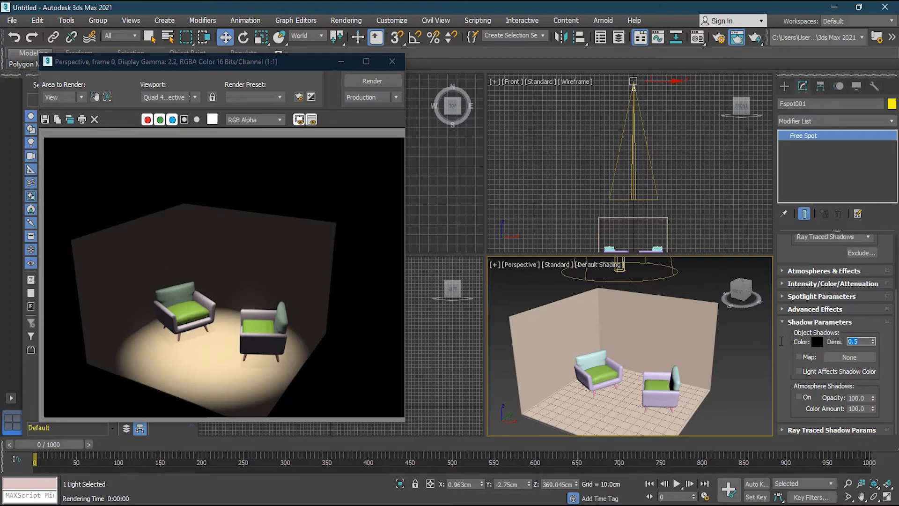
left_click(374, 83)
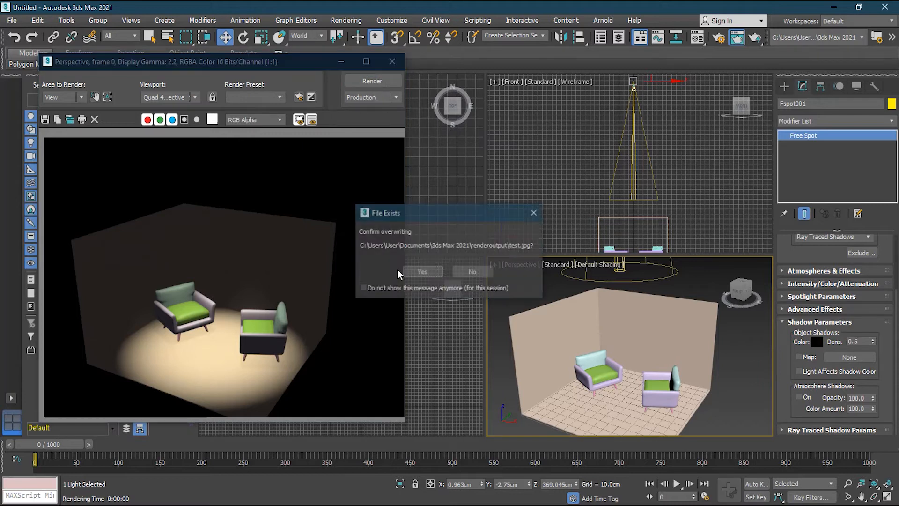
left_click(422, 271)
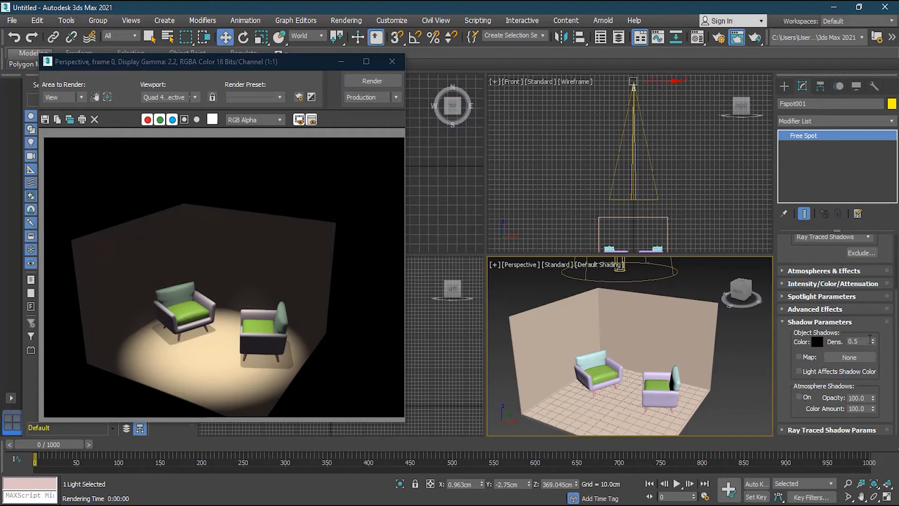
Step: Raise the object shadow density to 5 and render the perspective view
left_click_drag(872, 340, 865, 224)
double_click(860, 341)
type("5")
key("Return")
left_click(372, 80)
left_click(484, 271)
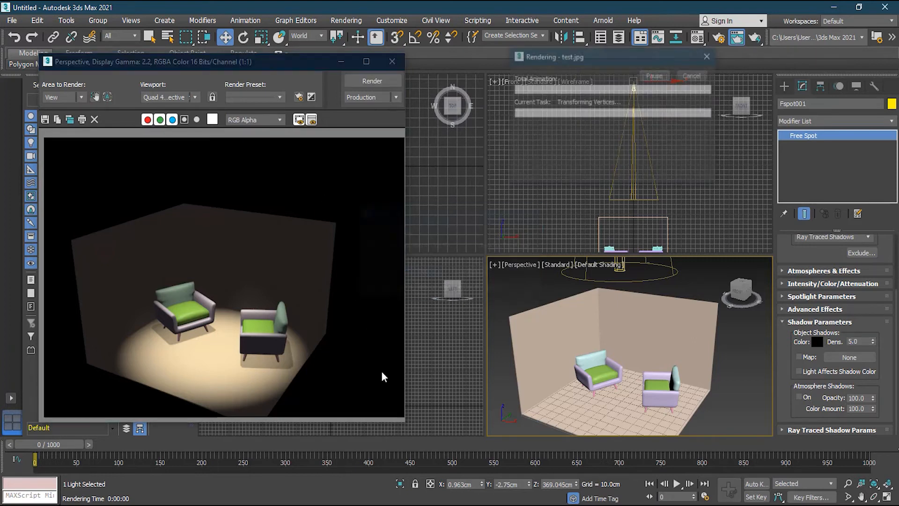
Step: Set the object shadow density to 1.0 and re-render the perspective view over test.jpg
double_click(860, 341)
type("1")
key("Return")
left_click(372, 80)
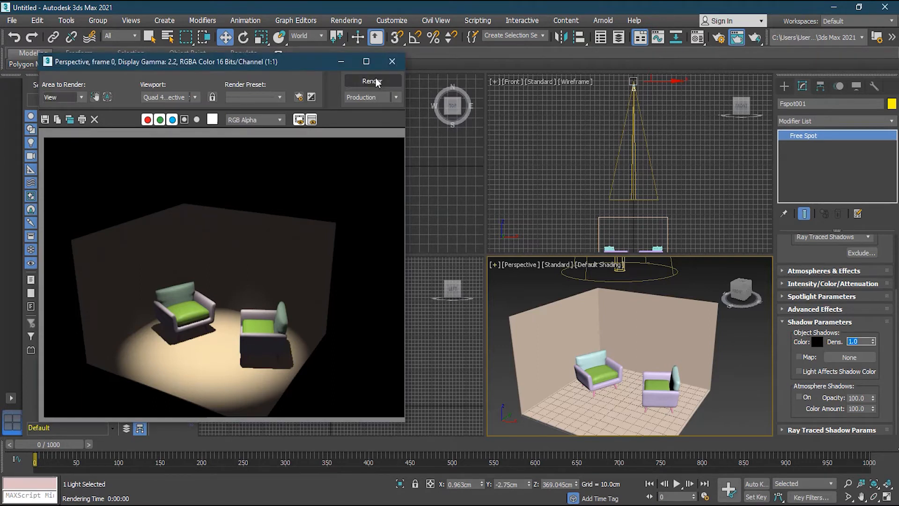
left_click(423, 271)
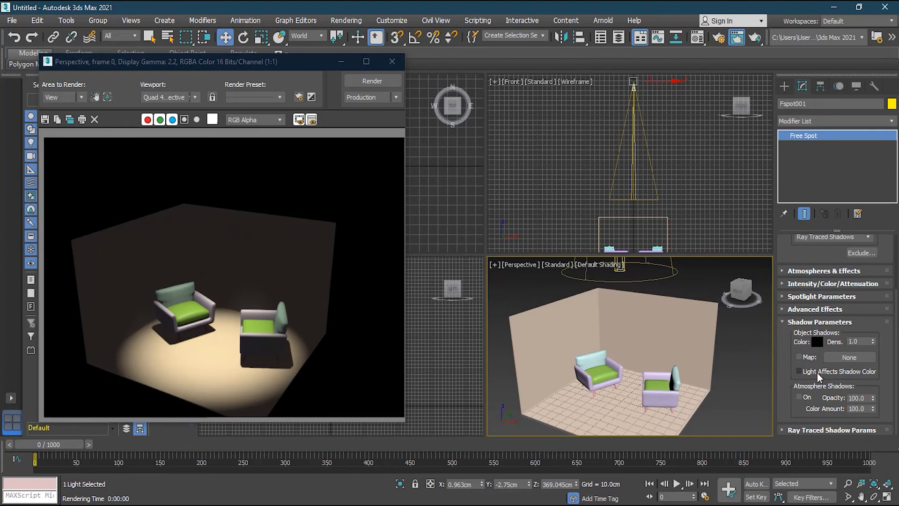
Step: Enable the shadow map, assign Map #4 (OSL: Noise) from the sample slots as an instance, and render over test.jpg
left_click(799, 357)
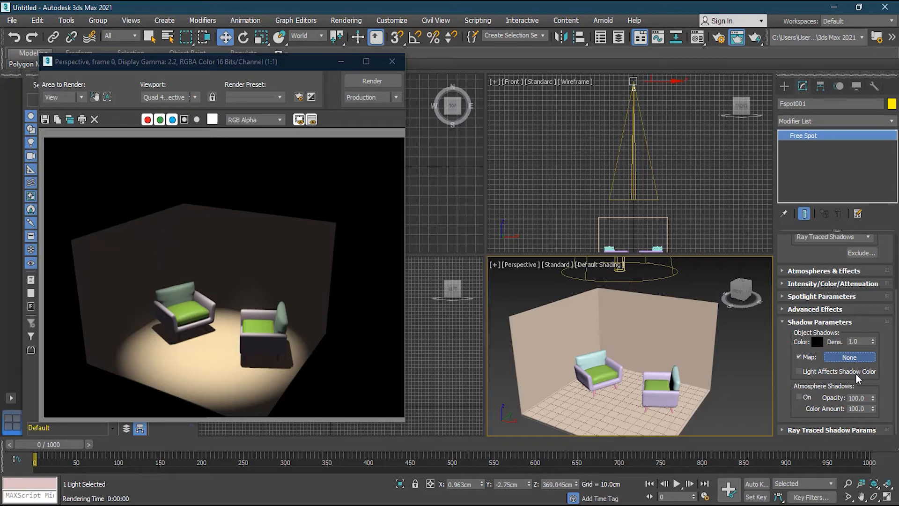
left_click(838, 357)
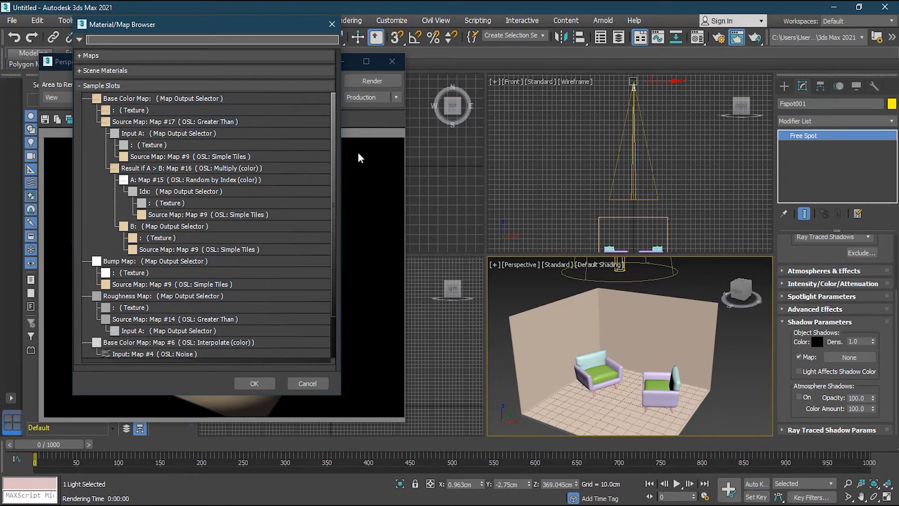
left_click_drag(335, 150, 331, 221)
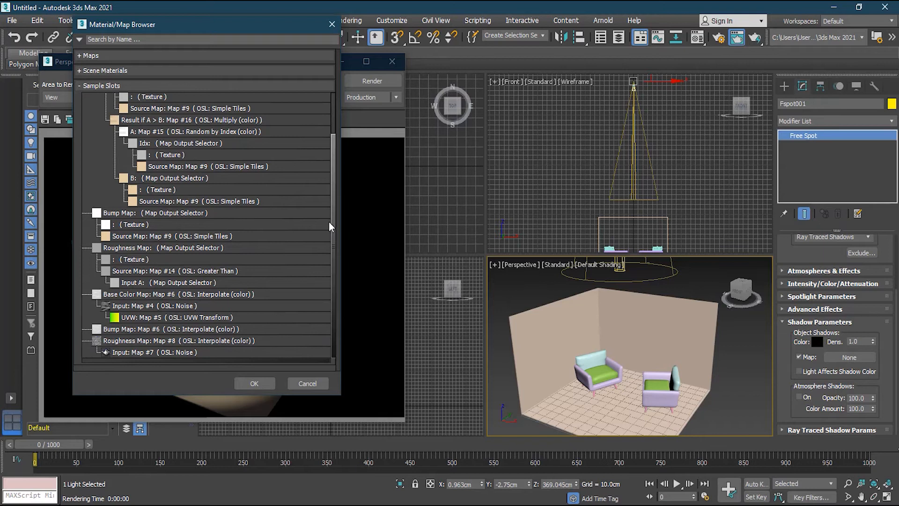
left_click(140, 305)
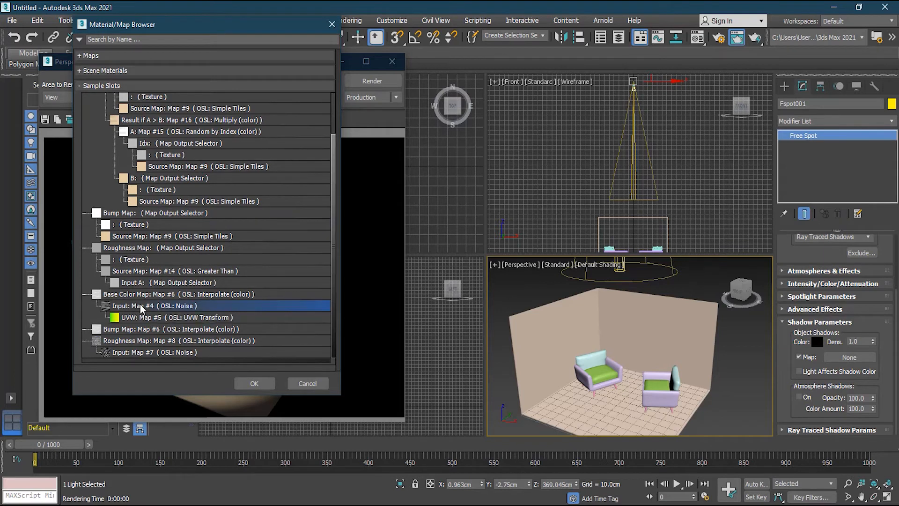
left_click(255, 384)
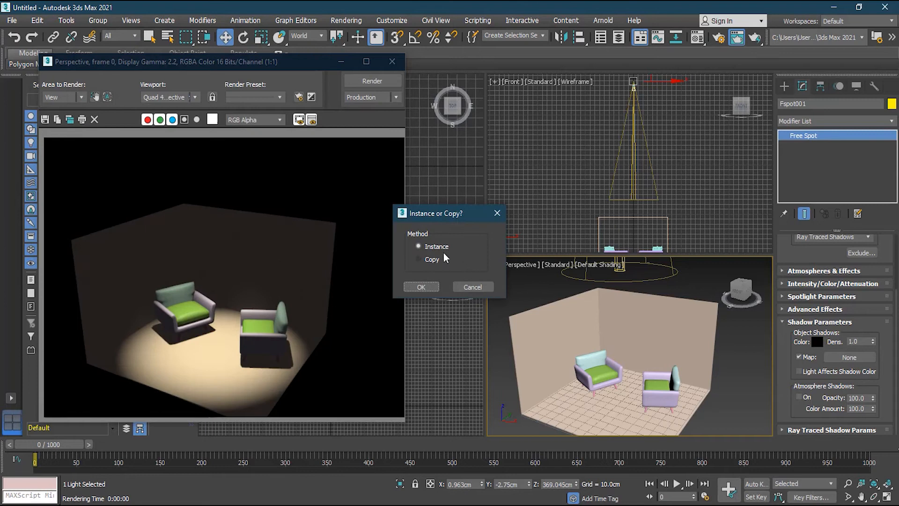
left_click(428, 288)
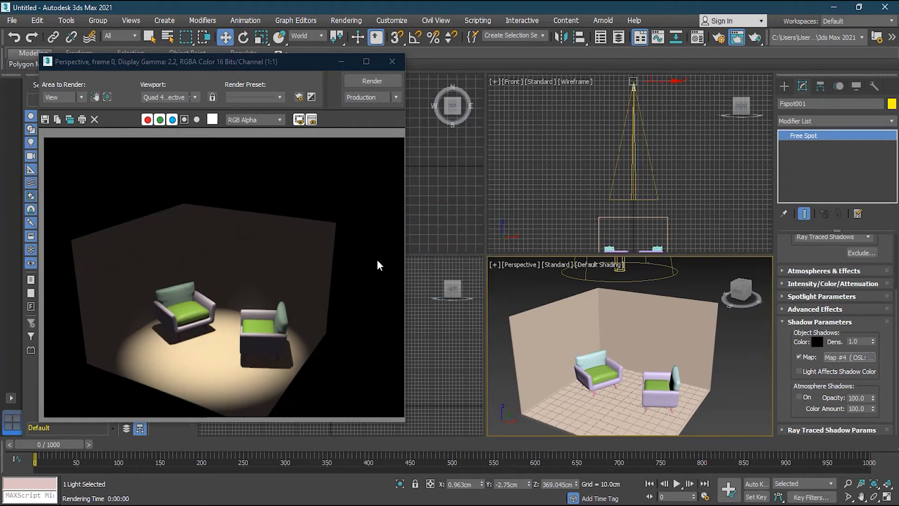
left_click(387, 83)
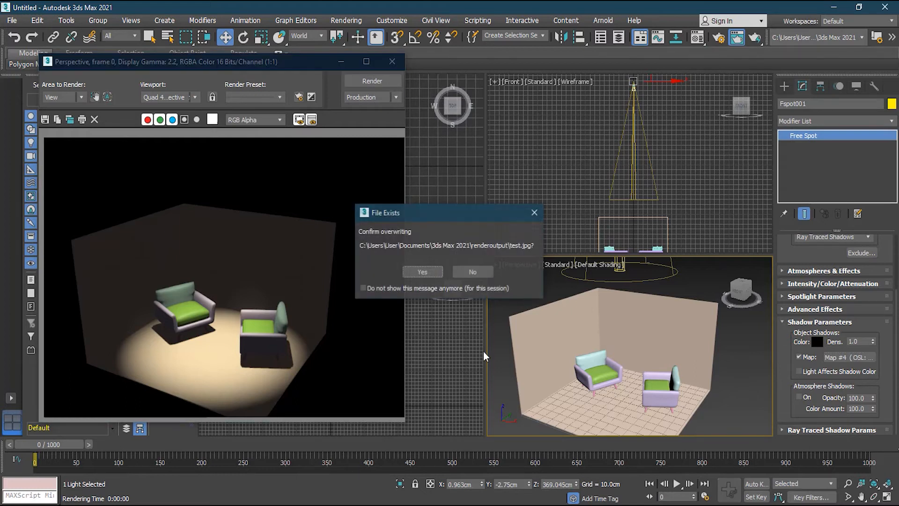
left_click(424, 272)
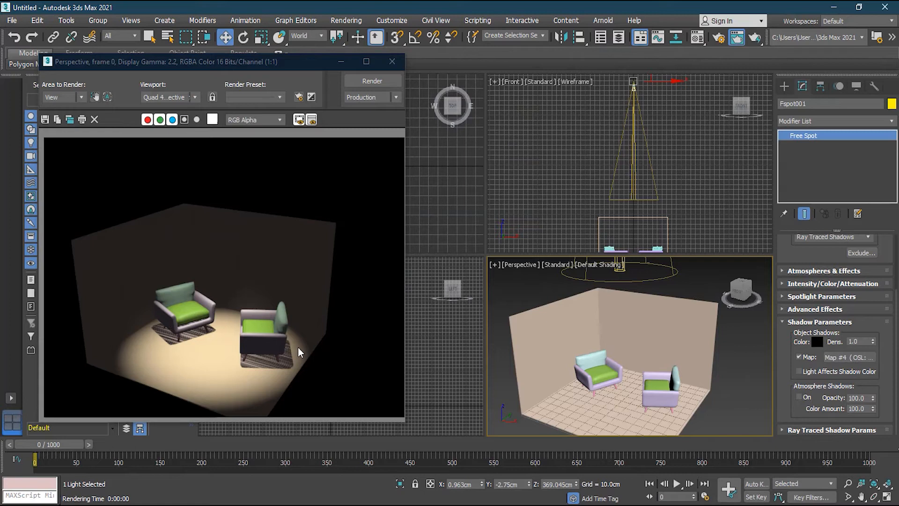
Step: Clear and disable the shadow map, enable Light Affects Shadow Color, and re-render the perspective view over test.jpg
right_click(853, 359)
left_click(842, 390)
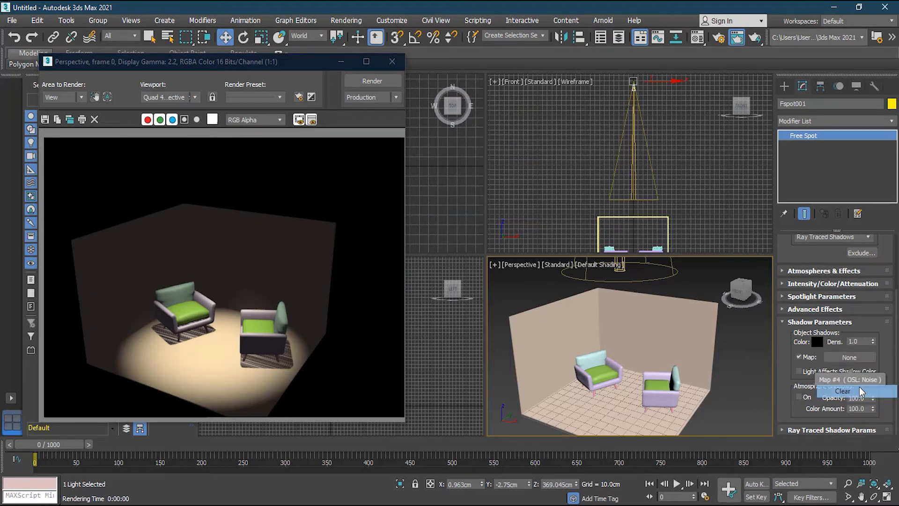
left_click(799, 357)
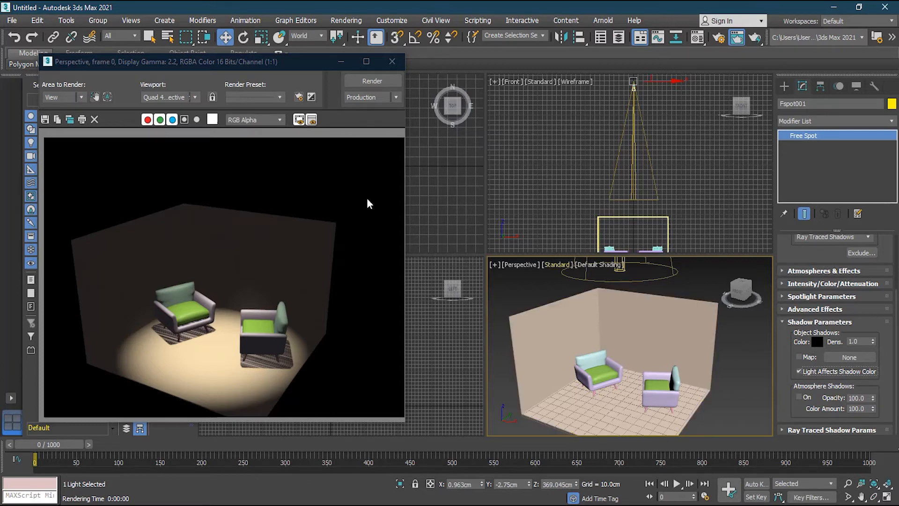
left_click(367, 86)
left_click(424, 271)
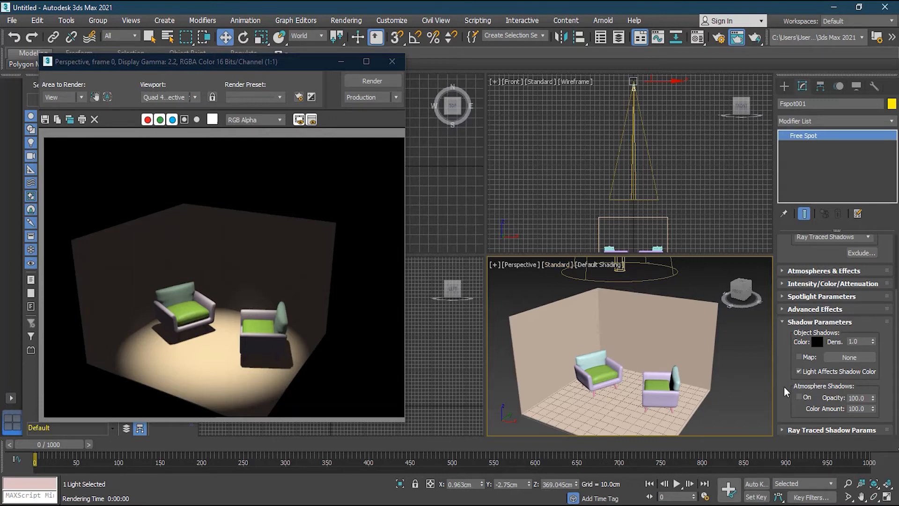
Step: Turn on the Targeted option for the spotlight in its general parameters
left_click(815, 322)
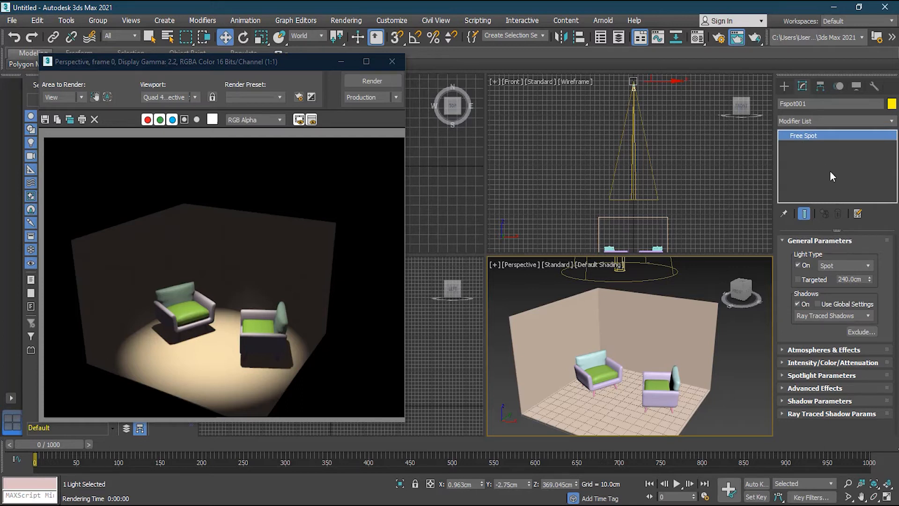
left_click(797, 279)
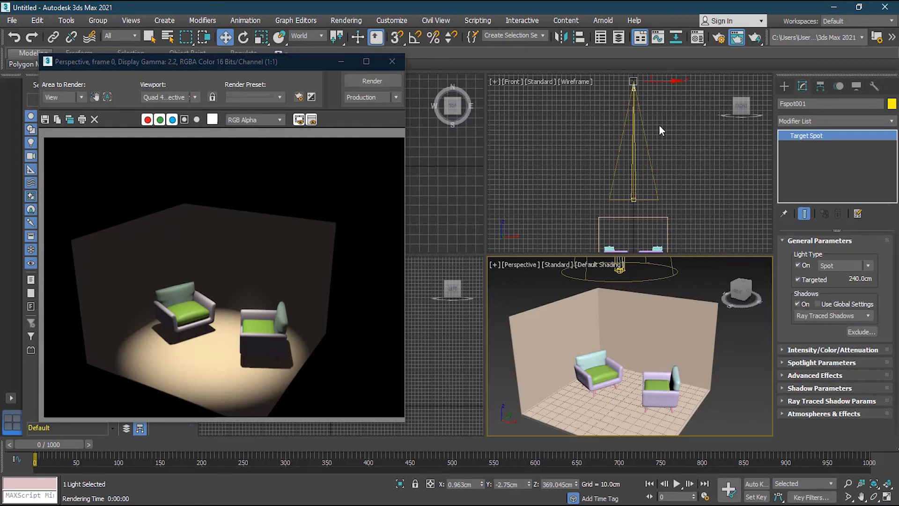
scroll(646, 140, "up", 8)
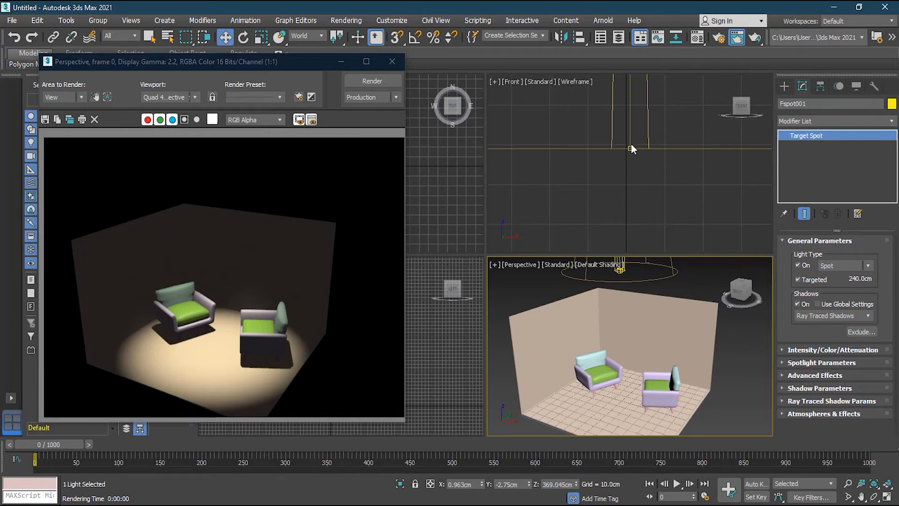
scroll(627, 162, "down", 3)
scroll(626, 169, "down", 5)
Step: Move the spotlight in the Front and side views to about X 168, Y -152, Z 359 cm, away from its target
right_click(642, 166)
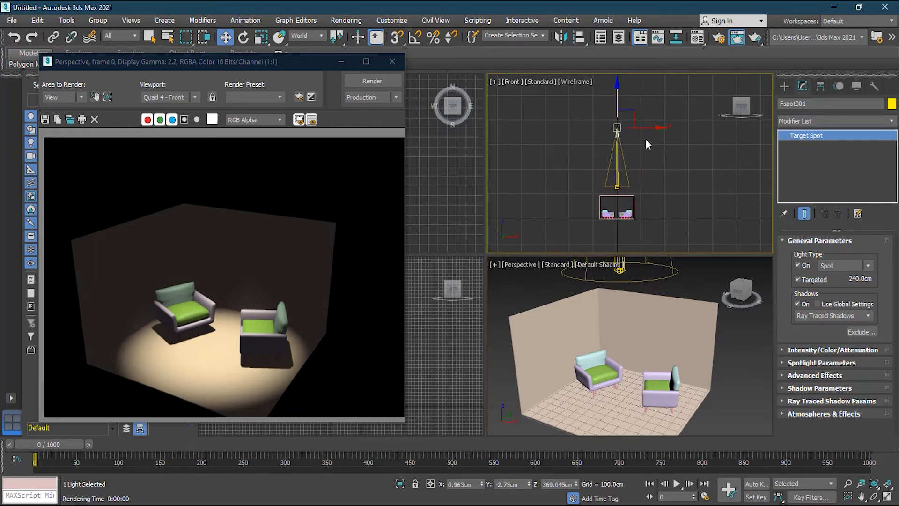
left_click_drag(658, 123, 715, 121)
mouse_move(676, 116)
left_mouse_down()
mouse_move(559, 99)
mouse_move(675, 118)
left_mouse_up()
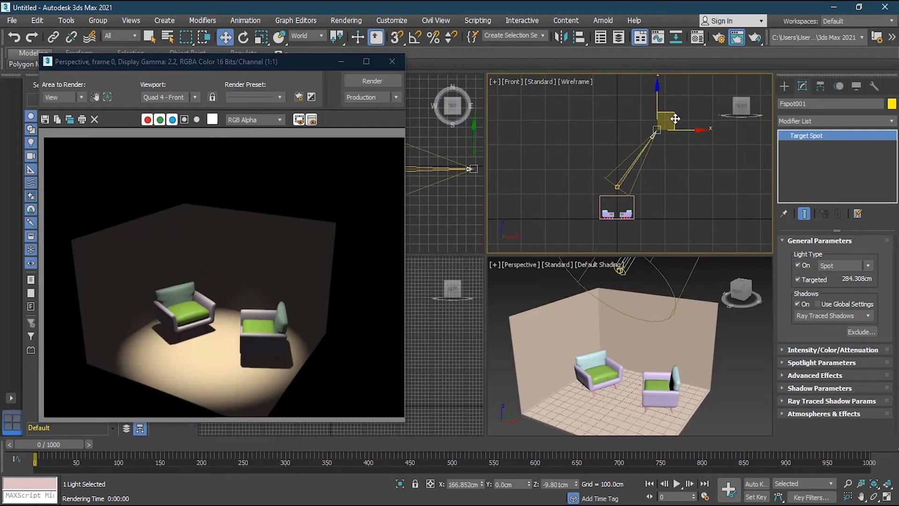
left_click_drag(298, 62, 275, 421)
left_click(328, 290)
left_click_drag(304, 281, 354, 280)
left_click_drag(257, 427, 280, 61)
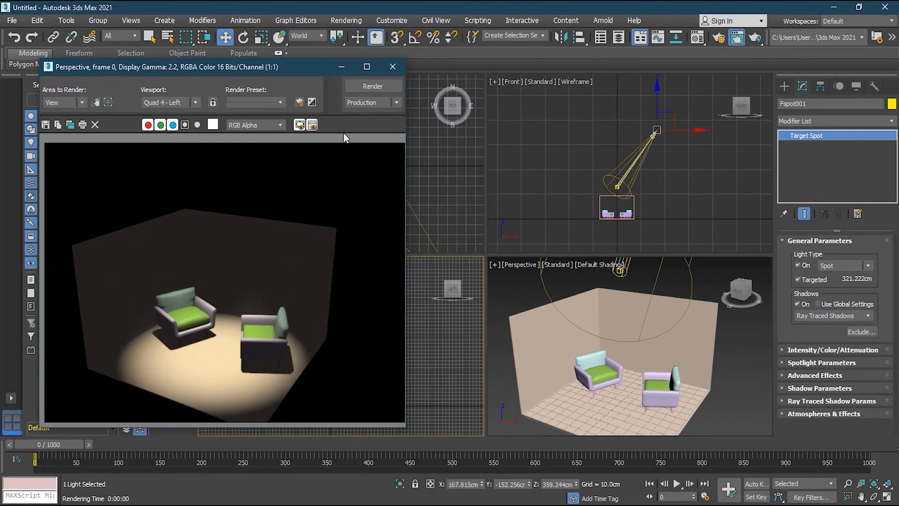
Step: Render the perspective view with the repositioned spotlight, overwriting test.jpg
right_click(518, 282)
left_click(382, 87)
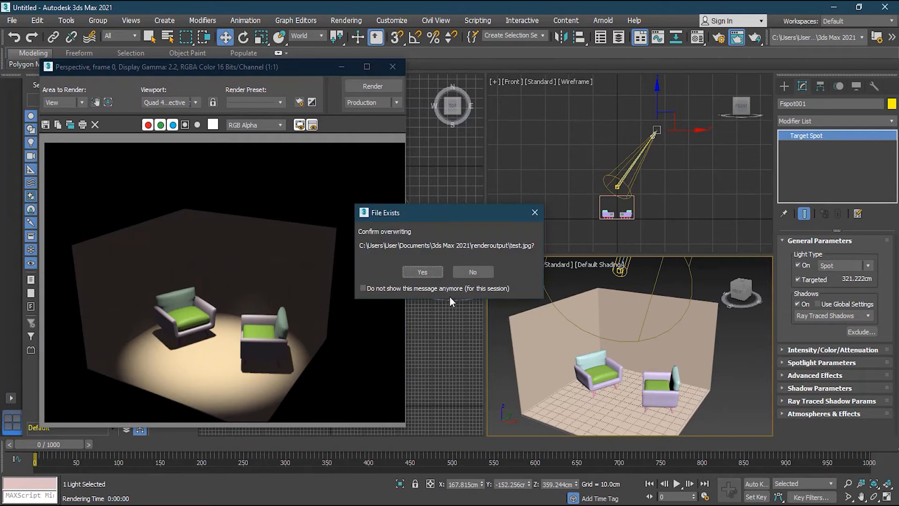
left_click(423, 272)
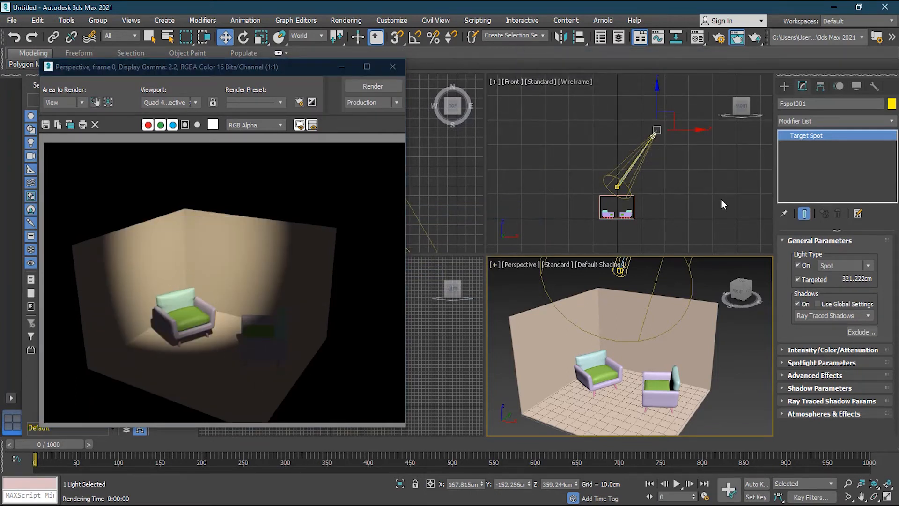
Step: Lower the spotlight's target about 84 cm in the Front view and re-render the perspective view over test.jpg
scroll(621, 204, "up", 5)
left_click(610, 169)
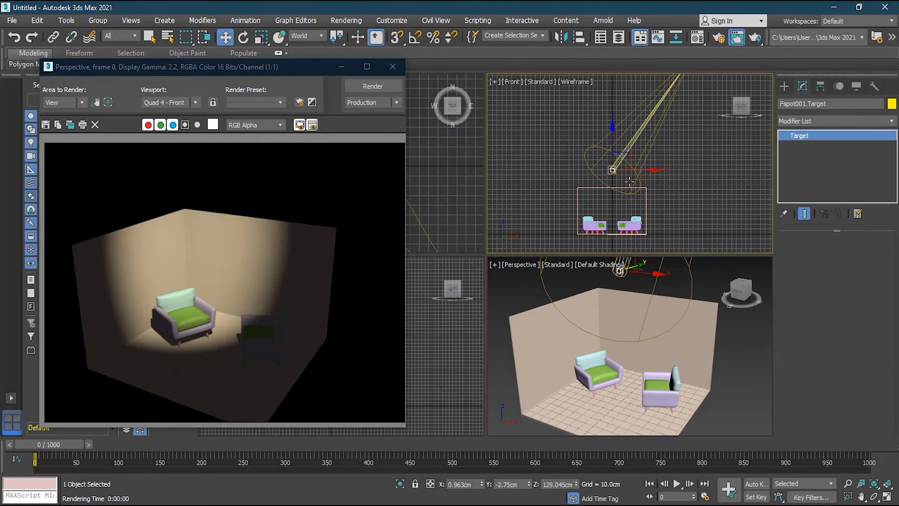
left_click_drag(612, 145, 613, 186)
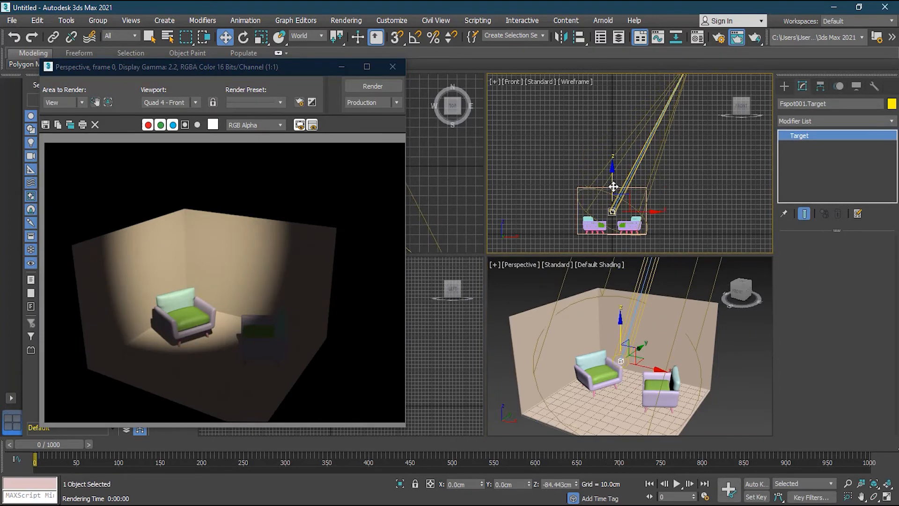
right_click(488, 285)
left_click(363, 93)
left_click(363, 286)
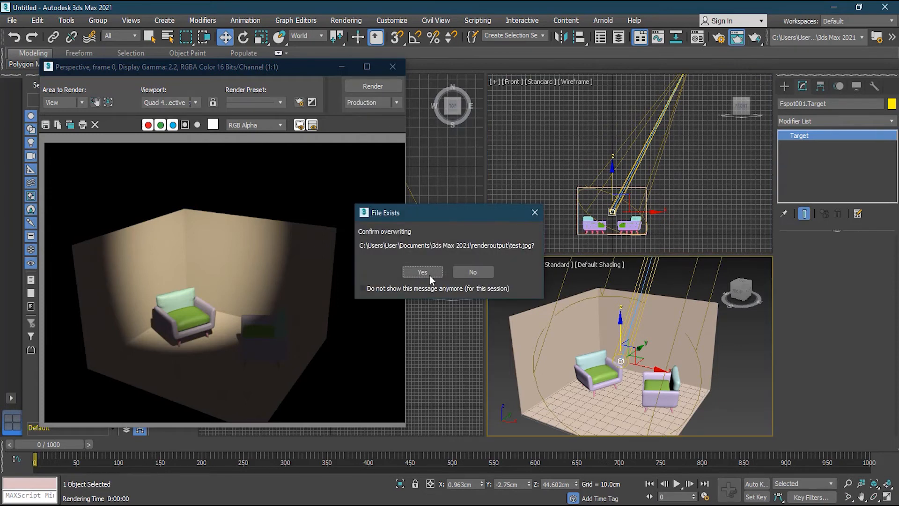
left_click(427, 270)
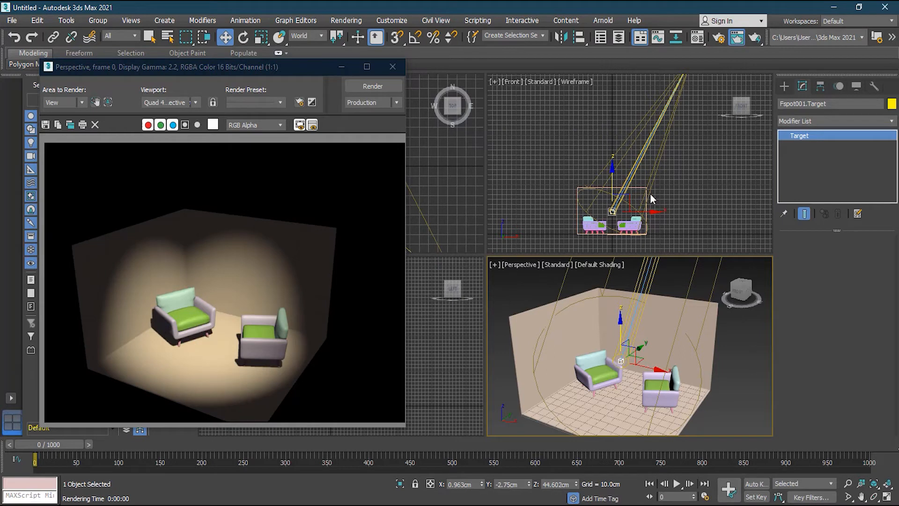
Step: Select the spotlight in the Front view, show its shadow parameters, and delete the light from the scene
scroll(650, 193, "down", 2)
left_click(678, 96)
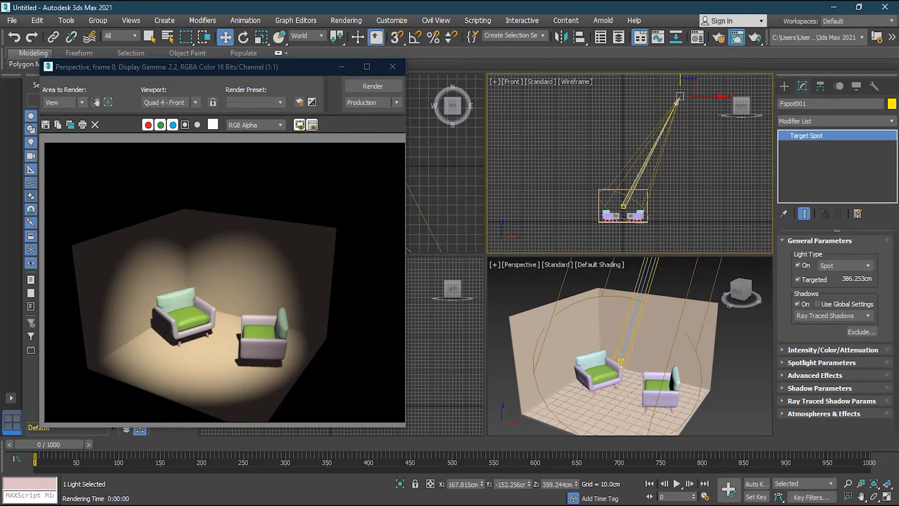
left_click(819, 387)
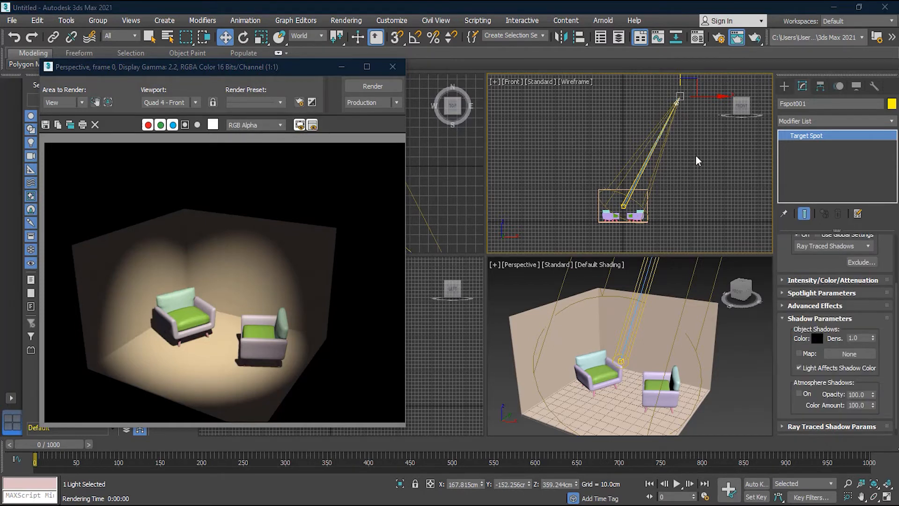
scroll(693, 155, "down", 3)
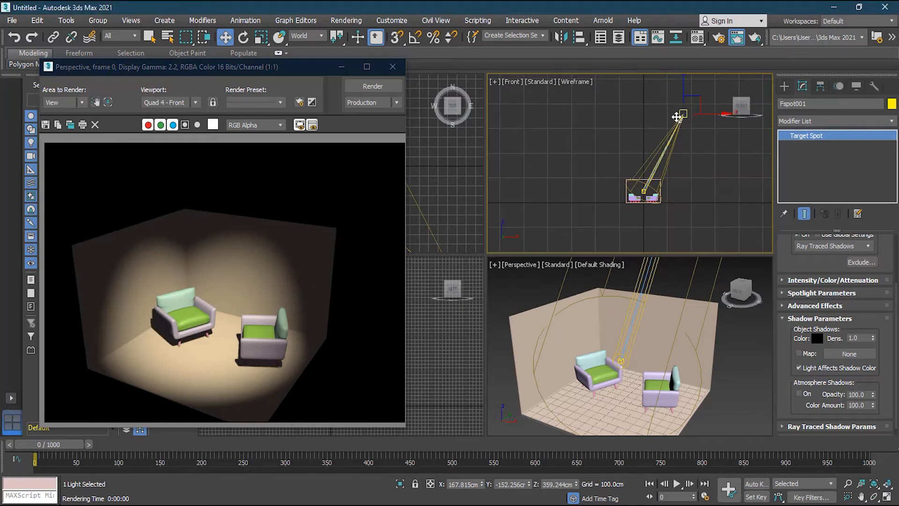
key("Delete")
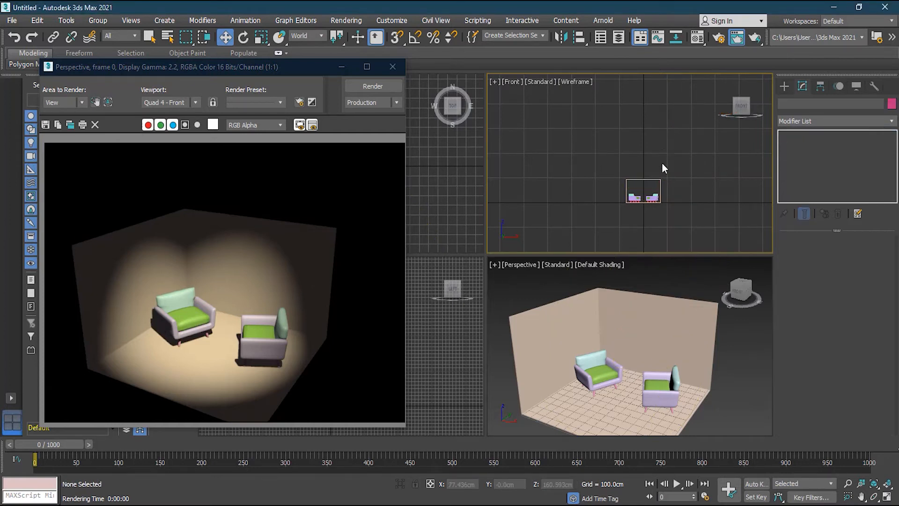
Step: Render the perspective view of the room without any lights, overwriting test.jpg
scroll(661, 162, "up", 3)
left_click(785, 86)
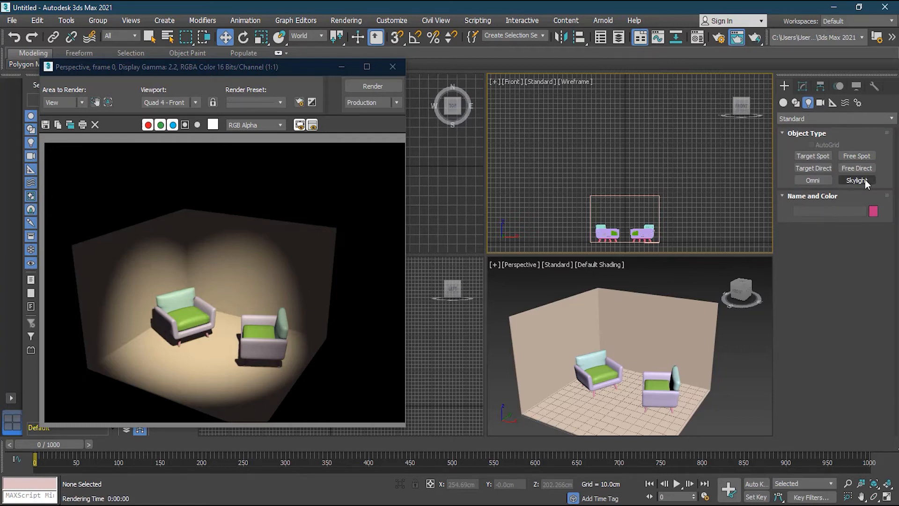
left_click(534, 279)
key("shift+q")
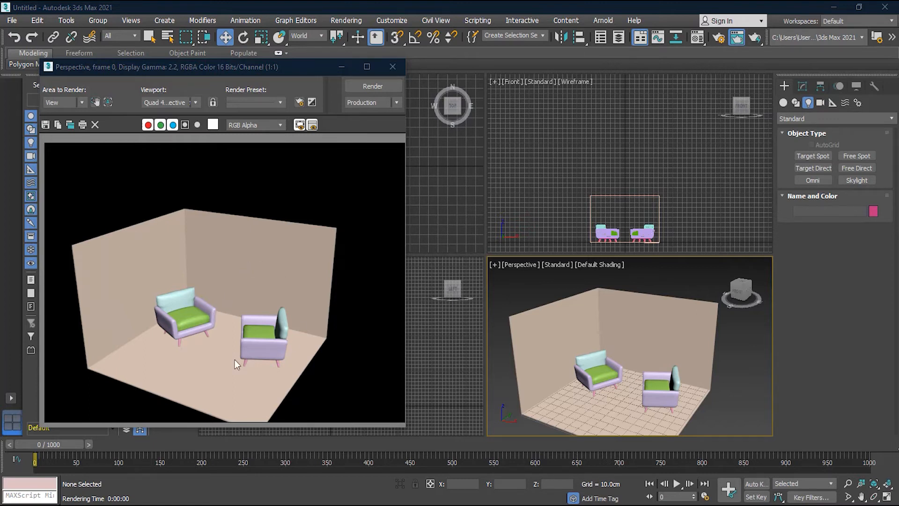
Step: Place a standard Skylight in the Top view outside the room, at about X 304, Y 16 cm
left_click(857, 180)
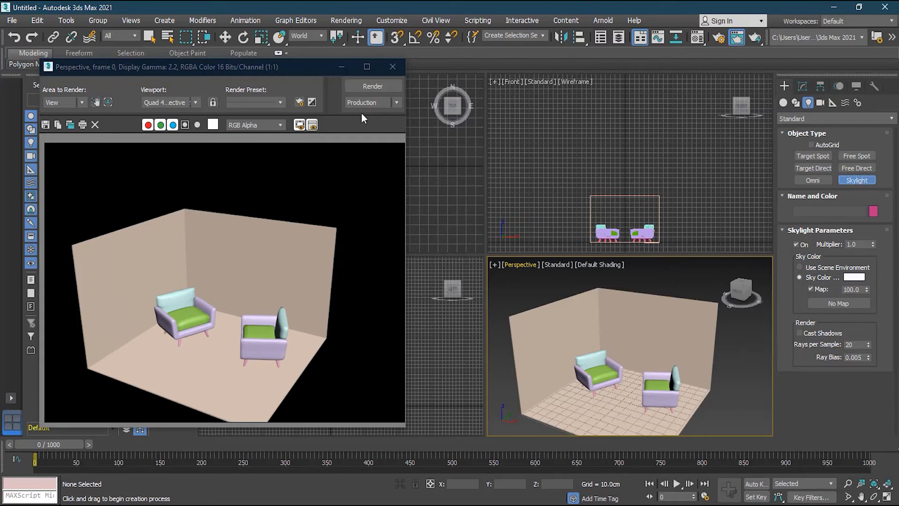
left_click_drag(302, 69, 283, 407)
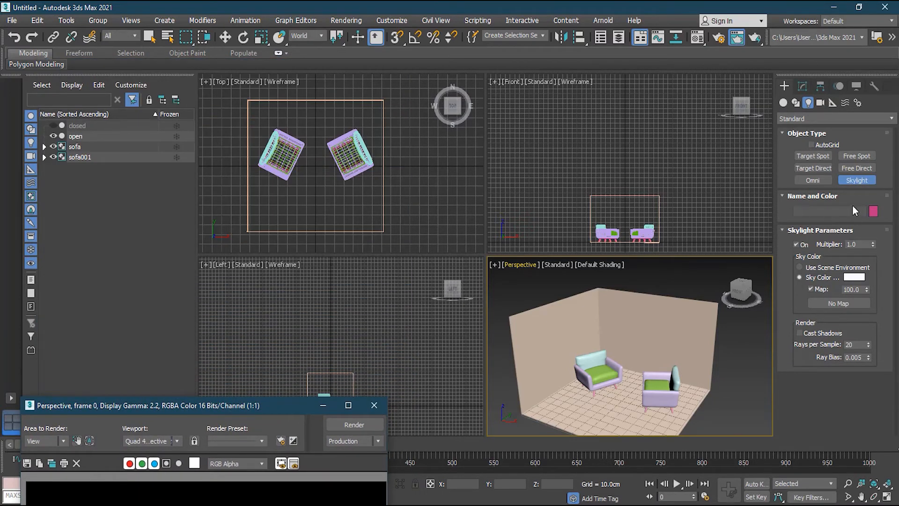
scroll(421, 206, "down", 4)
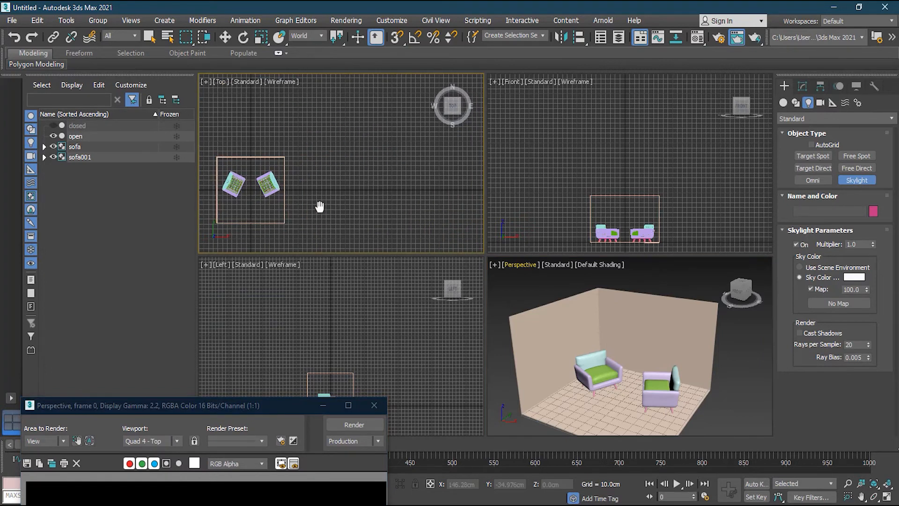
left_click(394, 182)
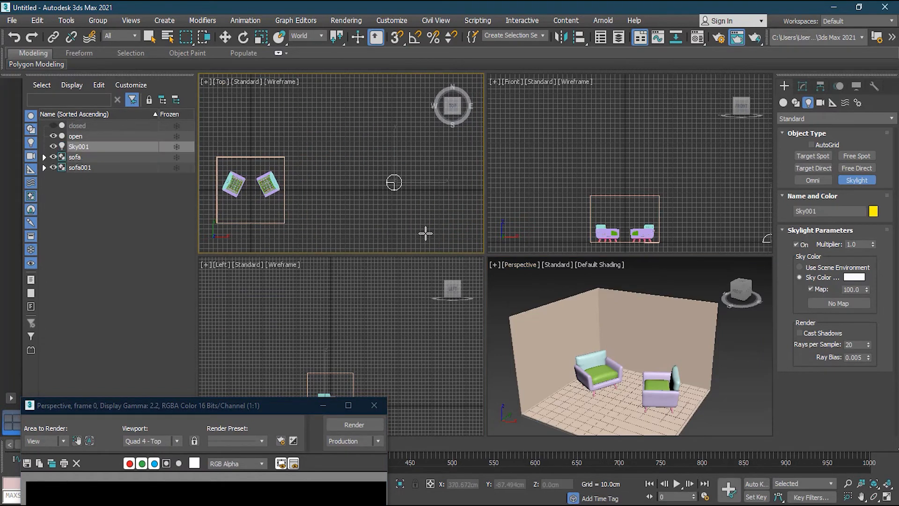
middle_click_drag(716, 222, 646, 208)
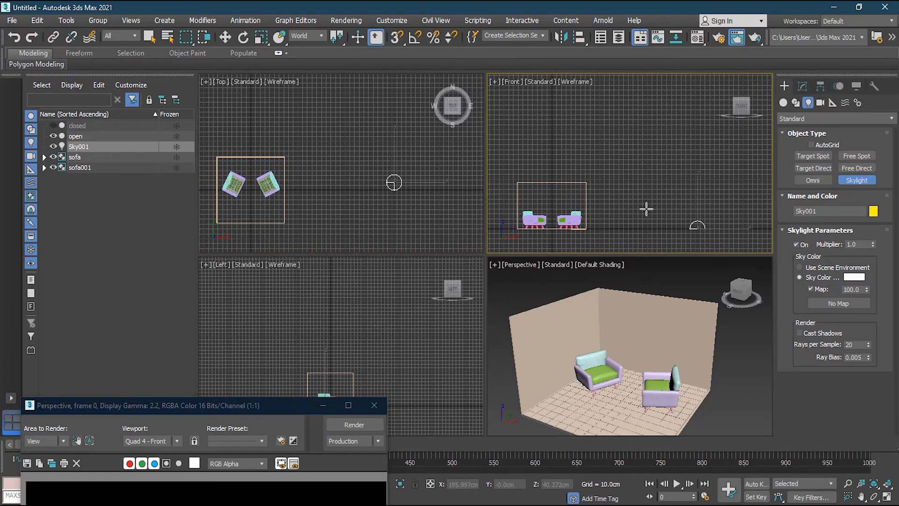
middle_click_drag(422, 347, 473, 314)
Step: Frame the perspective view closer on the two armchairs and render it with the skylight, overwriting test.jpg
left_click_drag(283, 409, 291, 70)
scroll(756, 377, "down", 5)
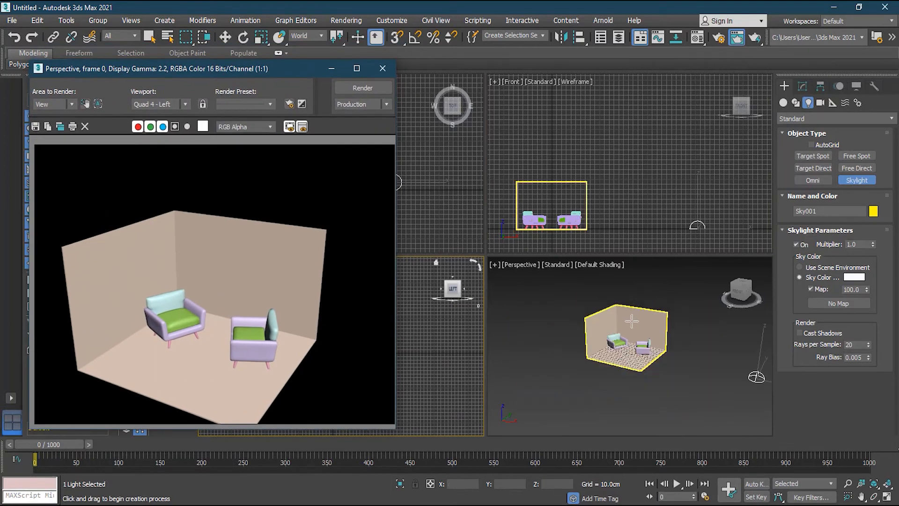
scroll(650, 349, "up", 5)
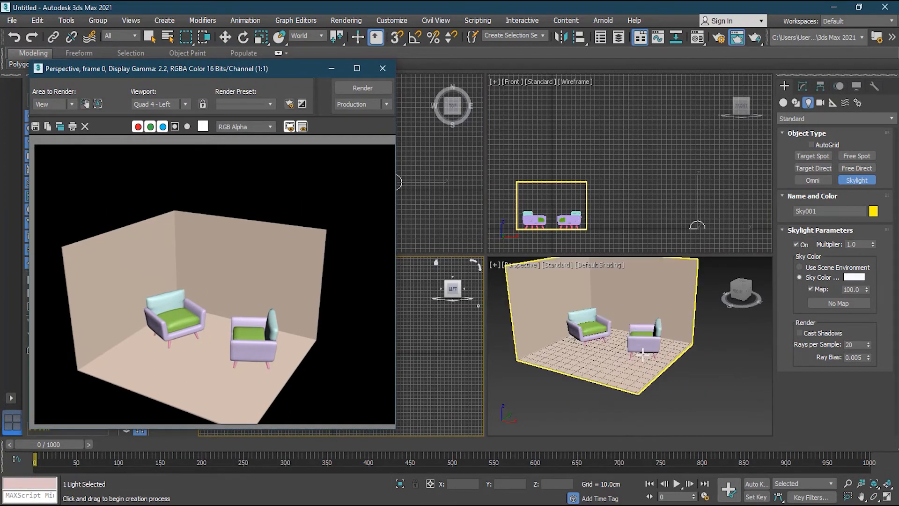
middle_click_drag(625, 320, 626, 347)
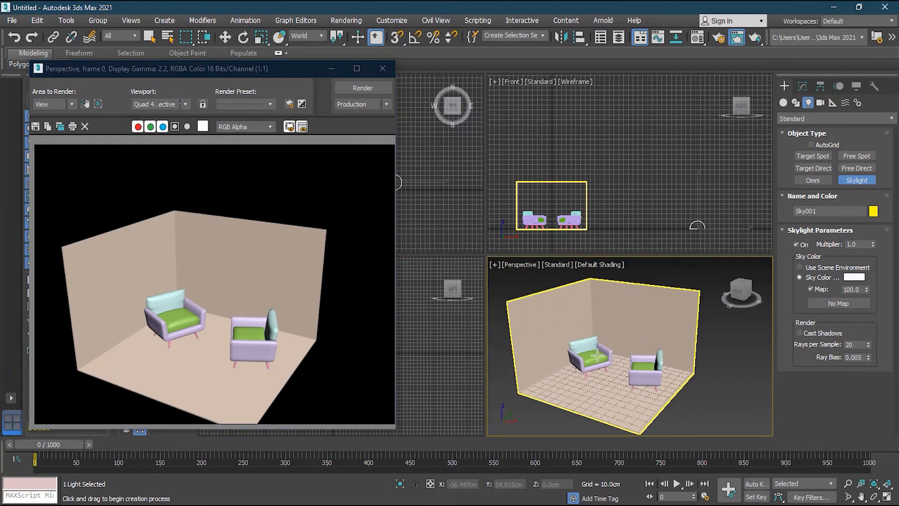
scroll(599, 360, "up", 3)
middle_click_drag(632, 371, 652, 381)
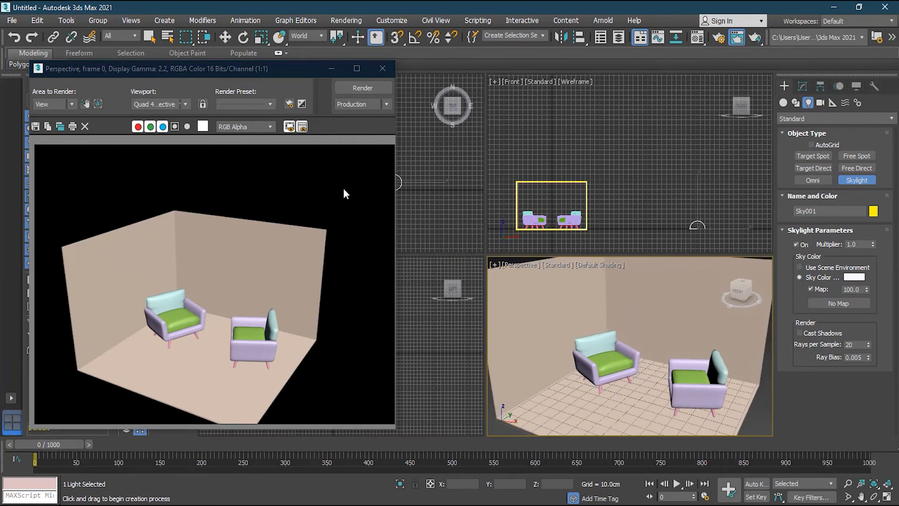
left_click(353, 88)
key("Return")
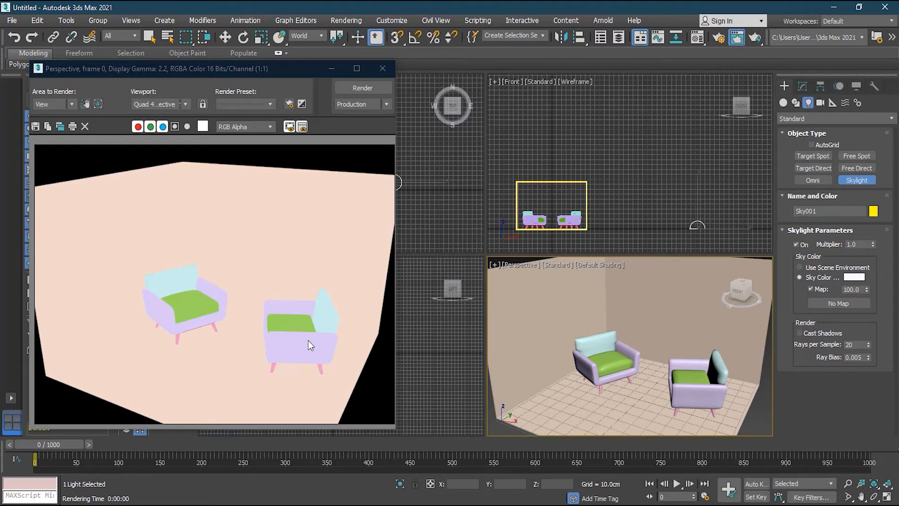
Step: Set the advanced lighting plug-in to Light Tracer in the render setup
left_click(719, 39)
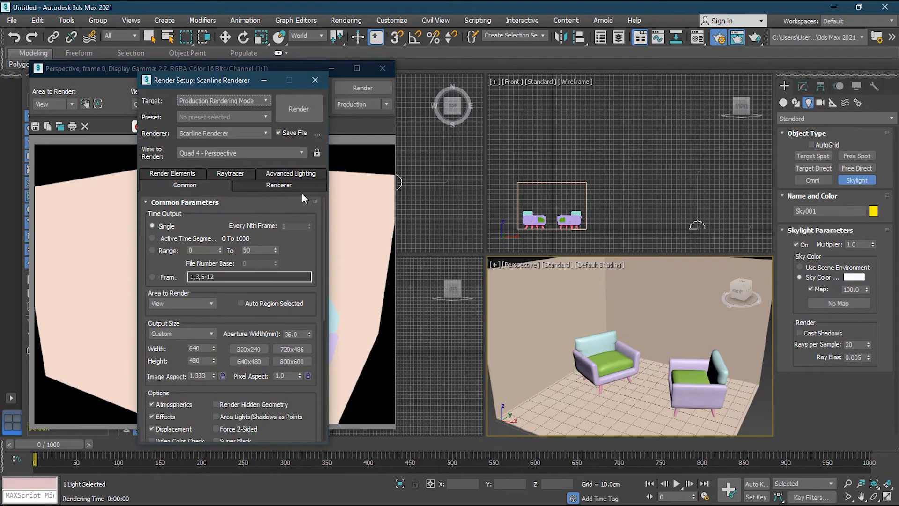
left_click(291, 179)
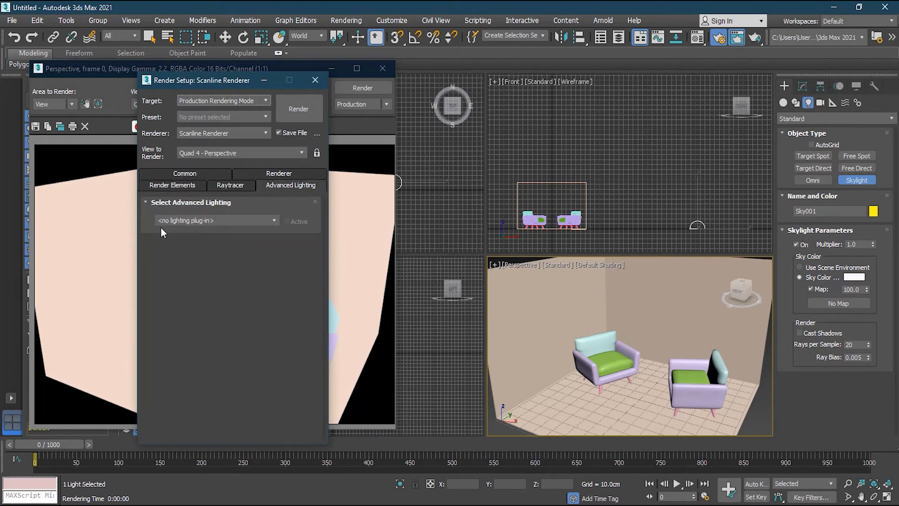
left_click(223, 221)
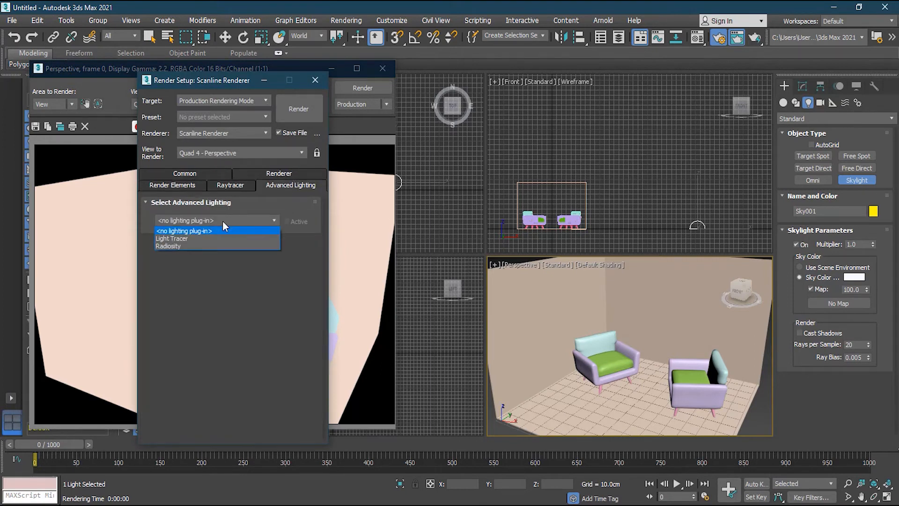
left_click(197, 239)
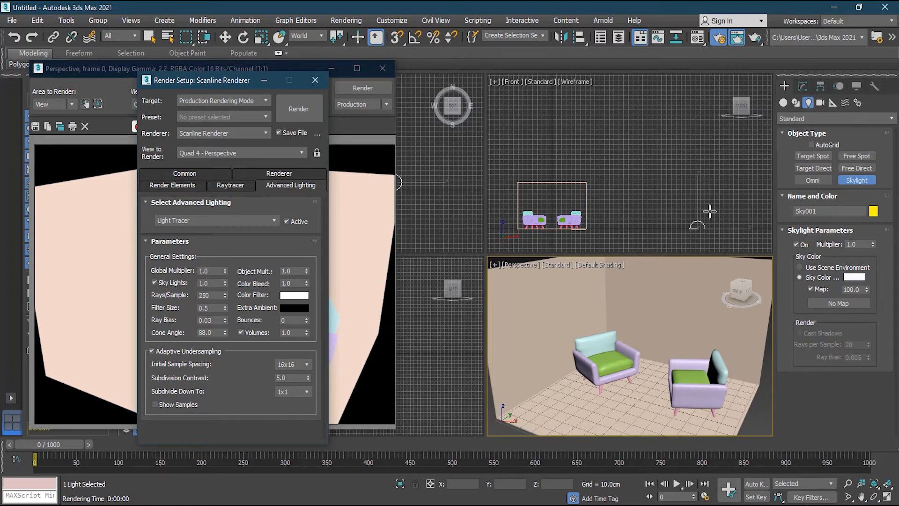
left_click(316, 81)
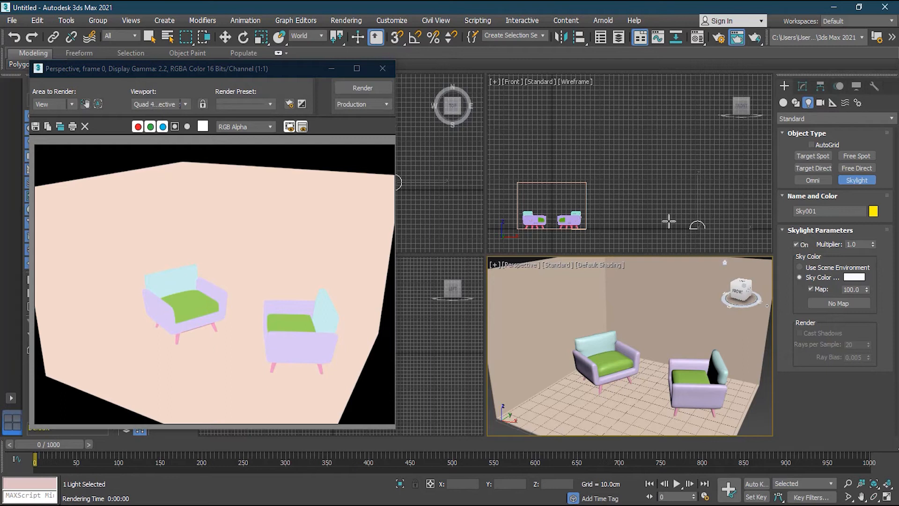
Step: Show the skylight's parameters for modification and render the perspective view with Light Tracer over test.jpg
left_click(225, 37)
left_click(698, 225)
left_click(802, 86)
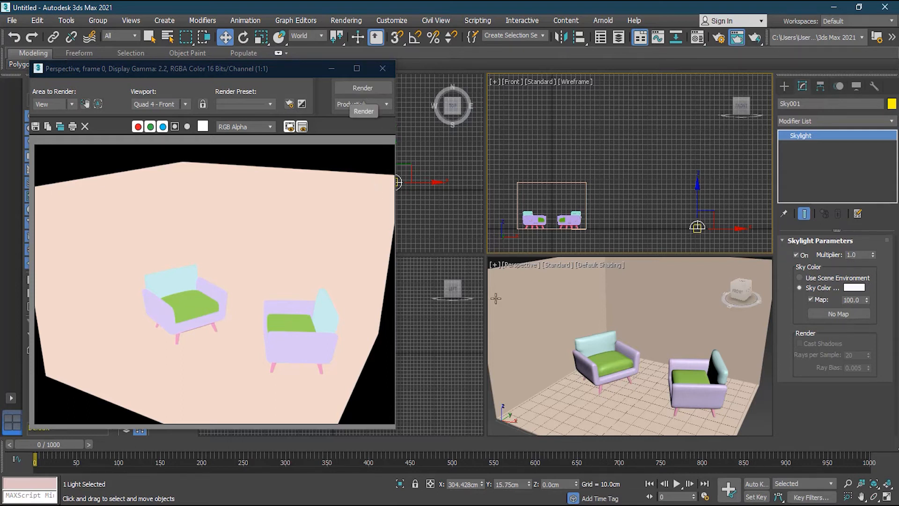
left_click(523, 297)
left_click(362, 88)
key("Return")
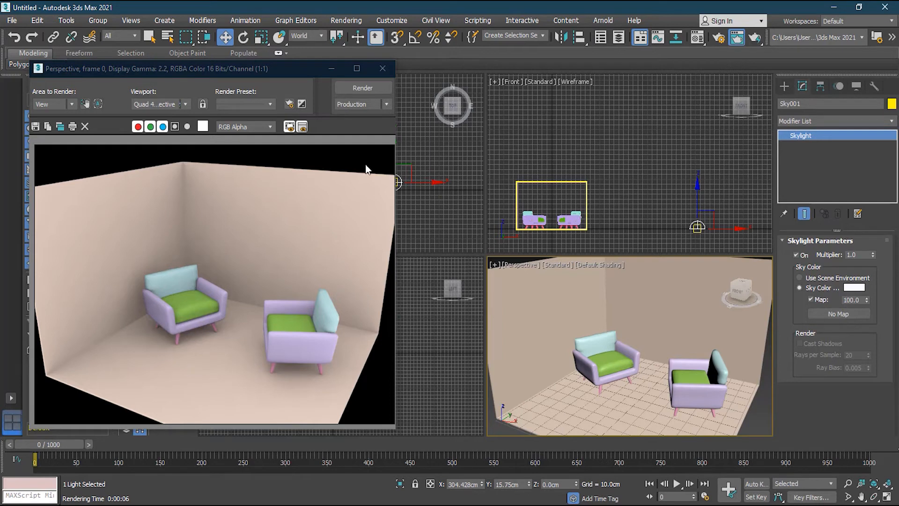
Step: Add an Omni light between the armchairs in the Top view and raise it to about Z 77 cm in the Front view
left_click(785, 85)
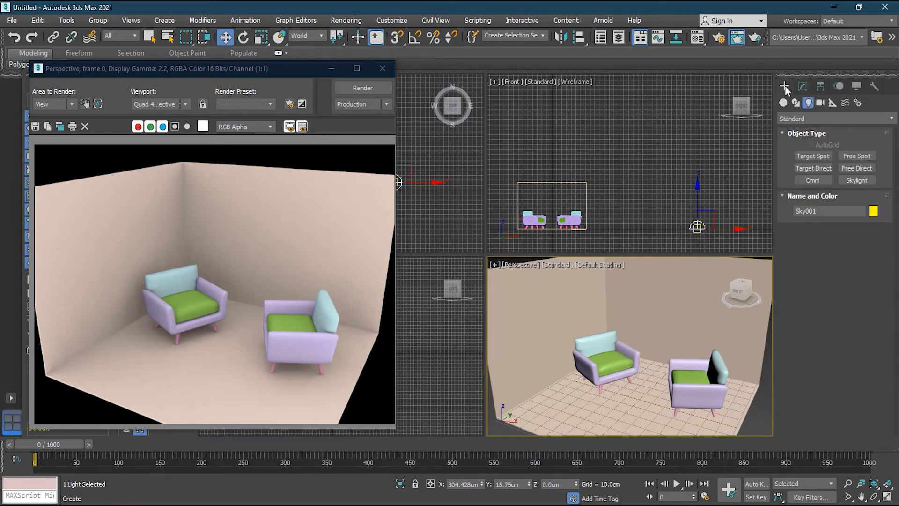
left_click(818, 178)
left_click_drag(298, 68, 255, 307)
left_click(251, 205)
key("w")
left_click_drag(552, 200, 553, 163)
left_click_drag(243, 308, 295, 80)
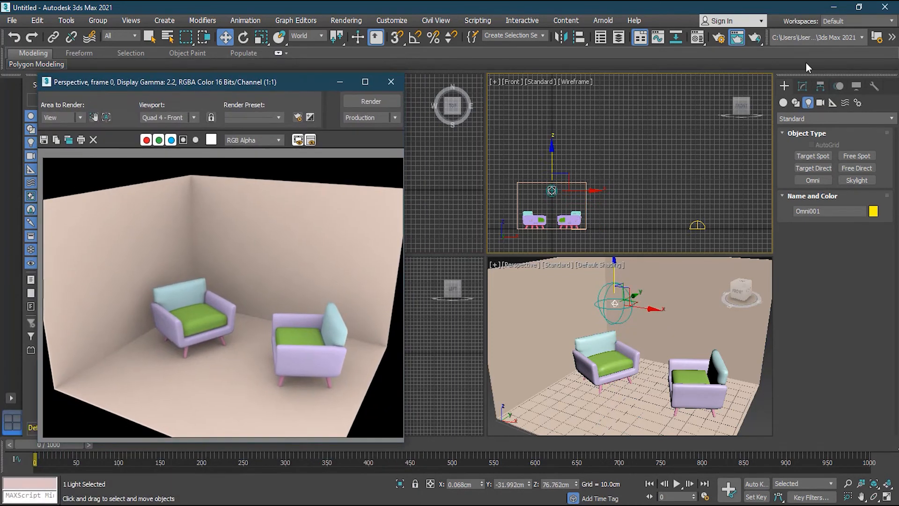
Step: Review the omni light's shadow and intensity settings and render the perspective view with it, overwriting test.jpg
left_click(801, 87)
scroll(896, 335, "down", 3)
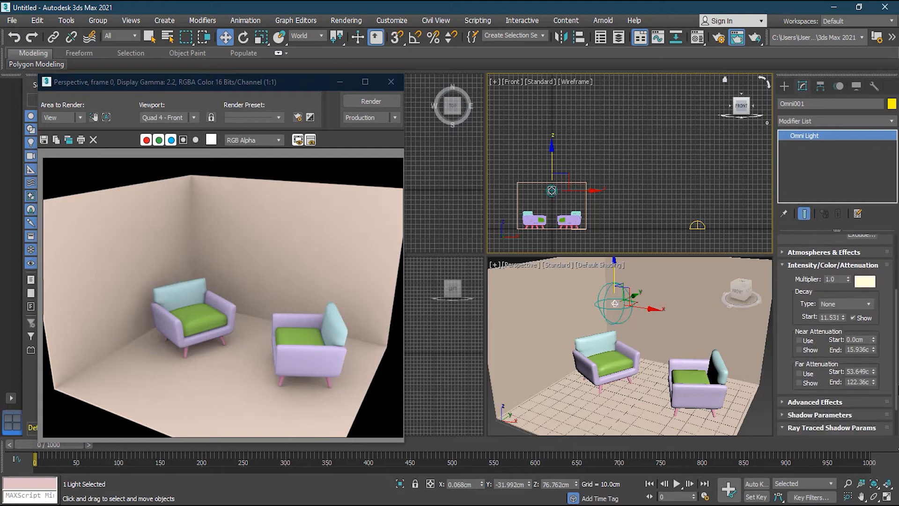
scroll(837, 335, "up", 1)
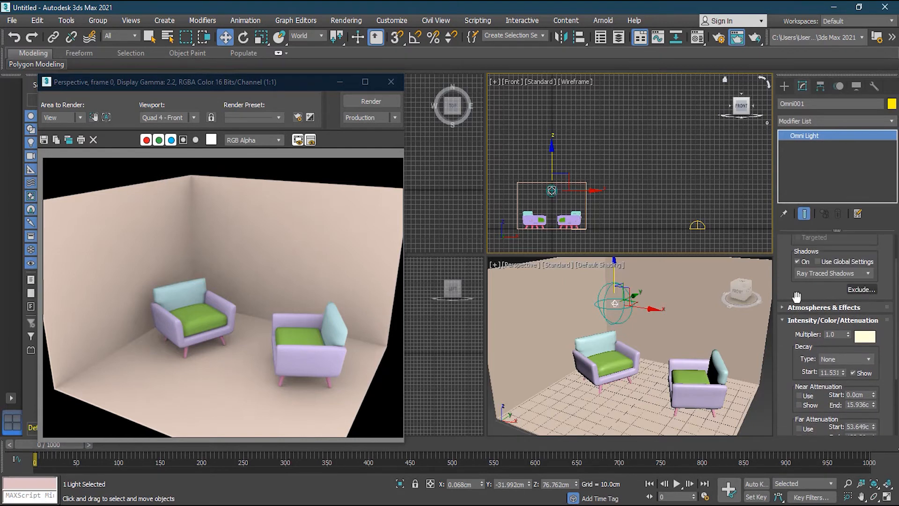
right_click(546, 283)
left_click(371, 101)
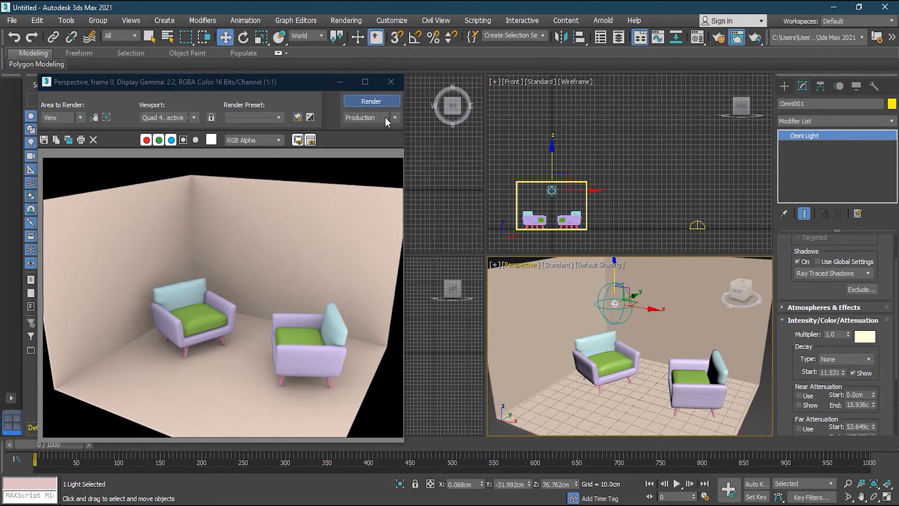
left_click(415, 273)
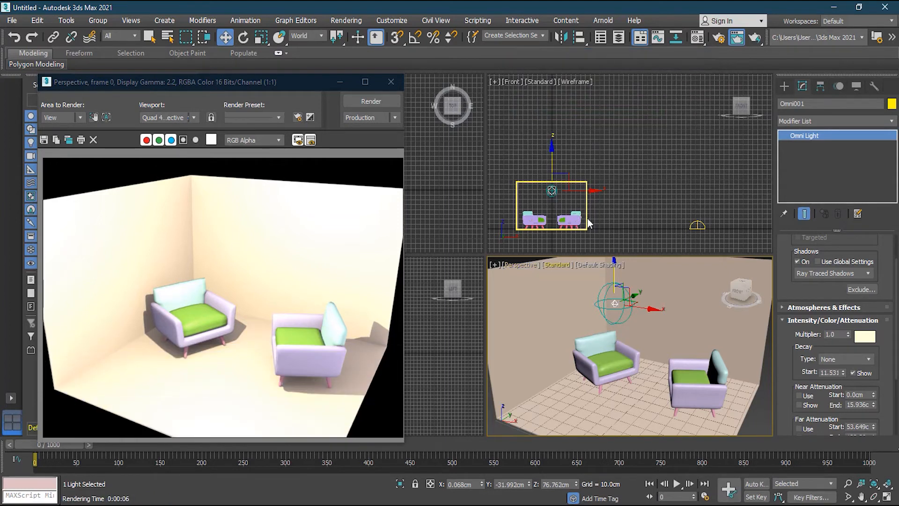
Step: Set the omni light's intensity multiplier to 0.3 and re-render the perspective view over test.jpg
double_click(838, 335)
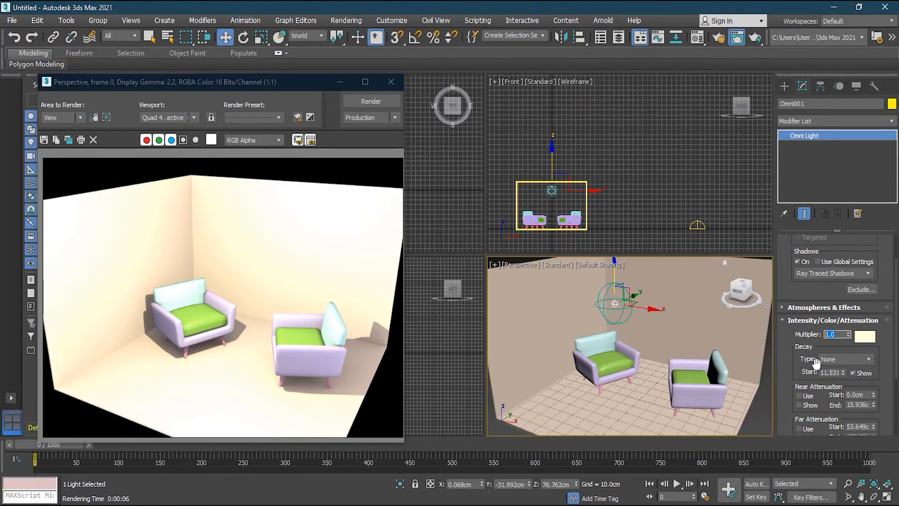
type(".53")
key("Return")
type(".3")
key("Return")
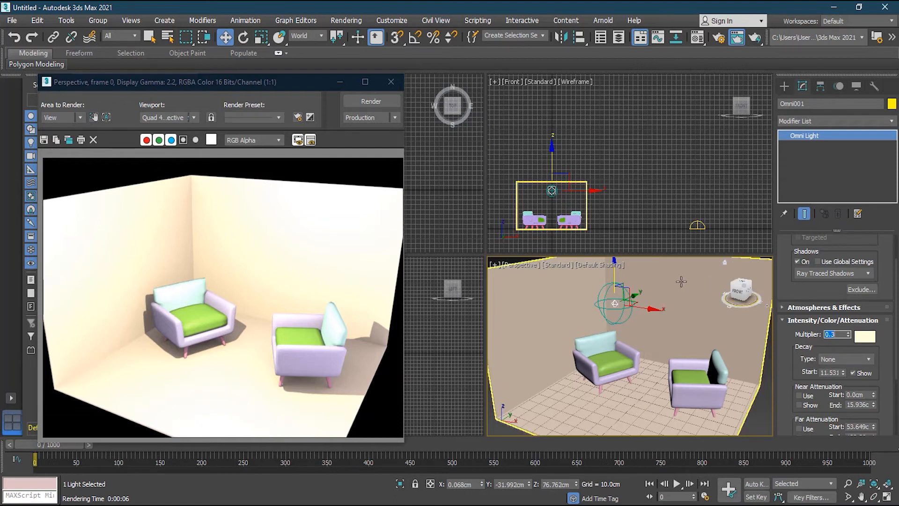
left_click(360, 99)
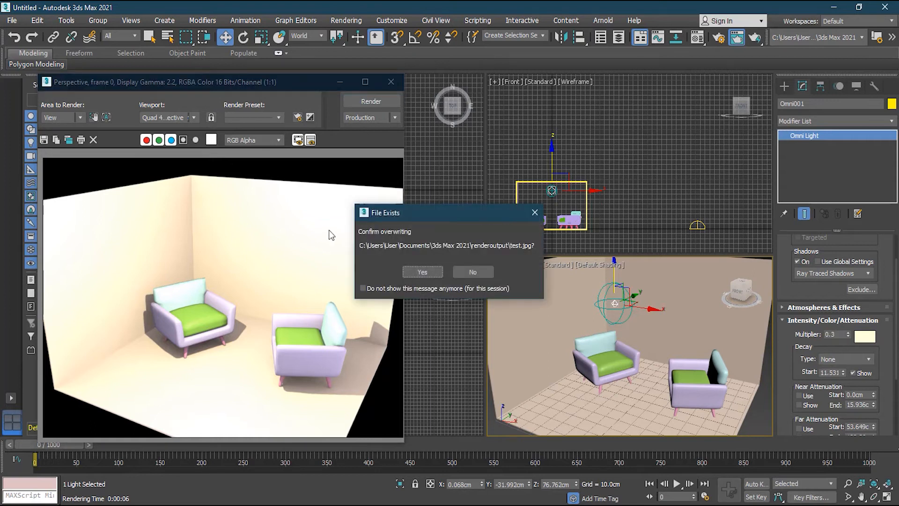
left_click(423, 272)
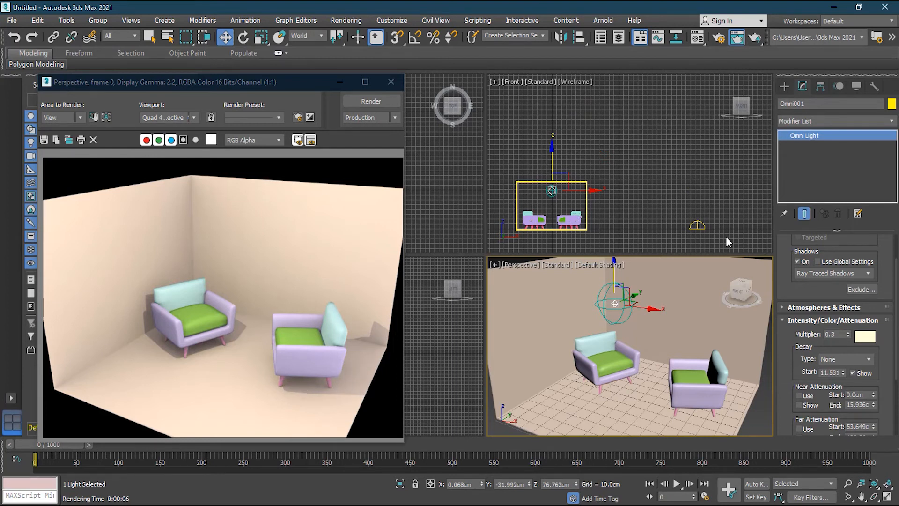
Step: Select the skylight in the Front view and set its sky color source to Use Scene Environment
left_click(697, 226)
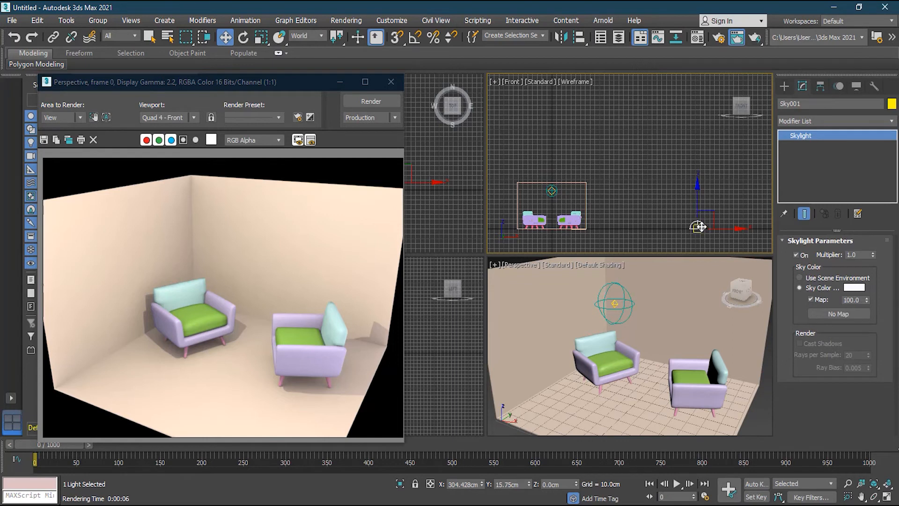
left_click(833, 278)
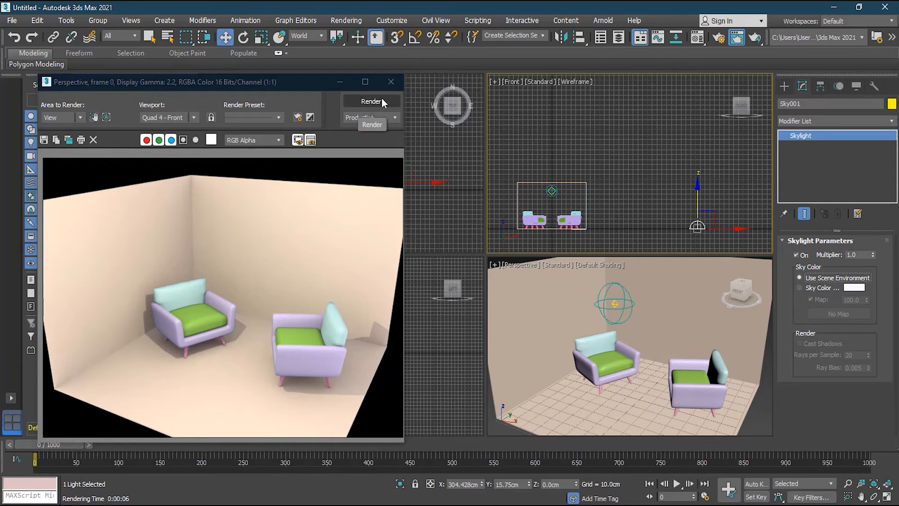
Step: Render the perspective view with the skylight using the scene environment, overwriting test.jpg
middle_click_drag(541, 279, 539, 279)
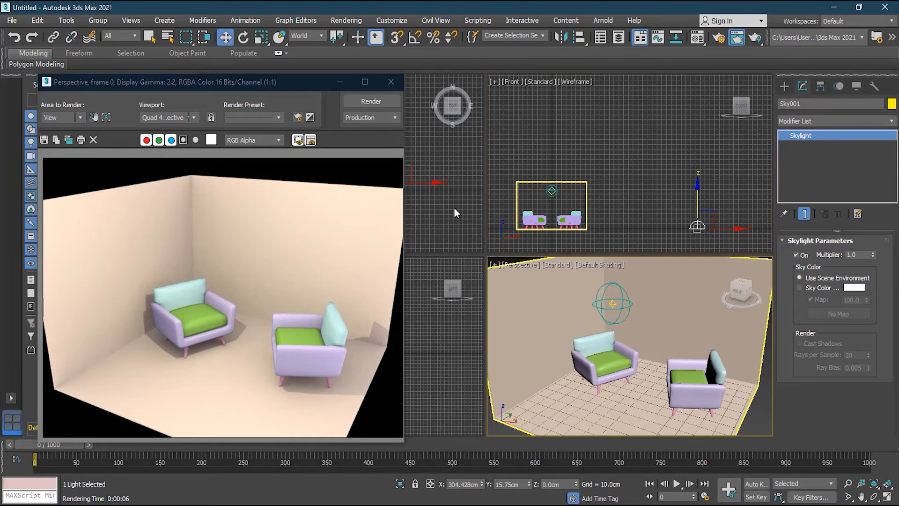
left_click(368, 102)
left_click(430, 276)
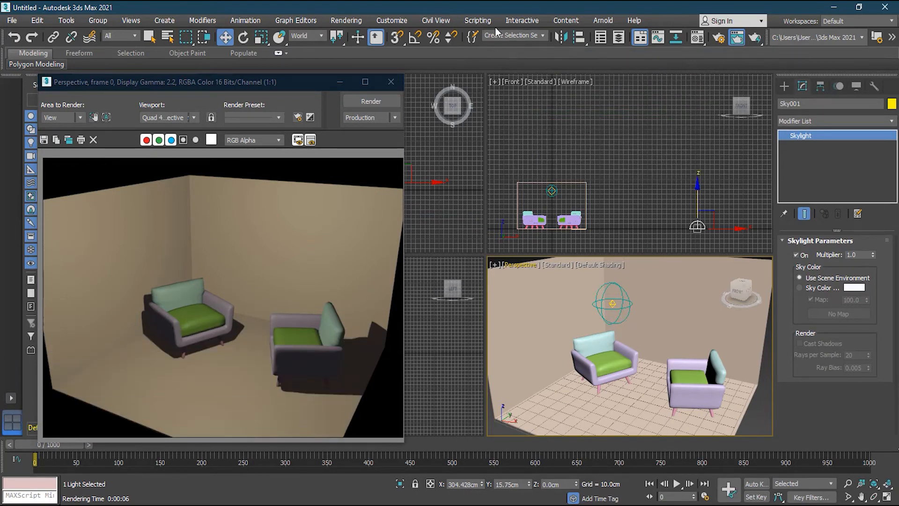
Step: Set the scene environment's background color to a bright sky blue
left_click(347, 21)
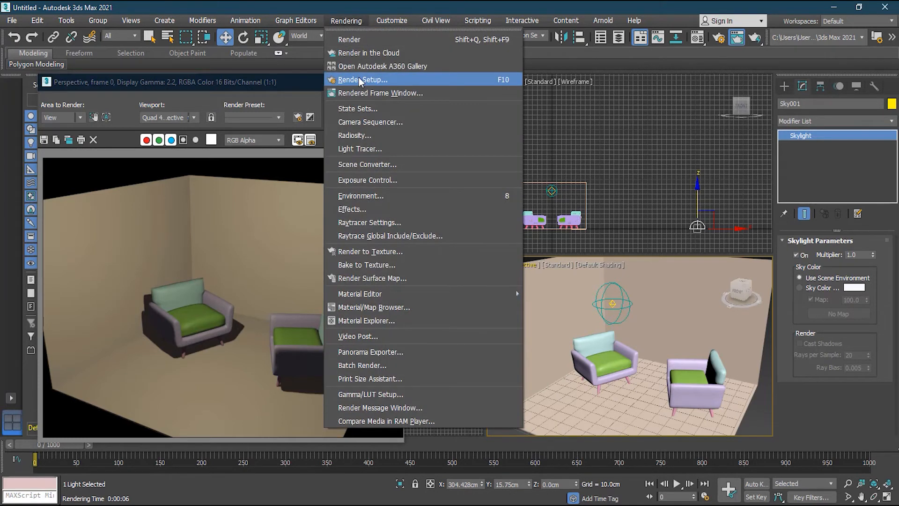
left_click(373, 198)
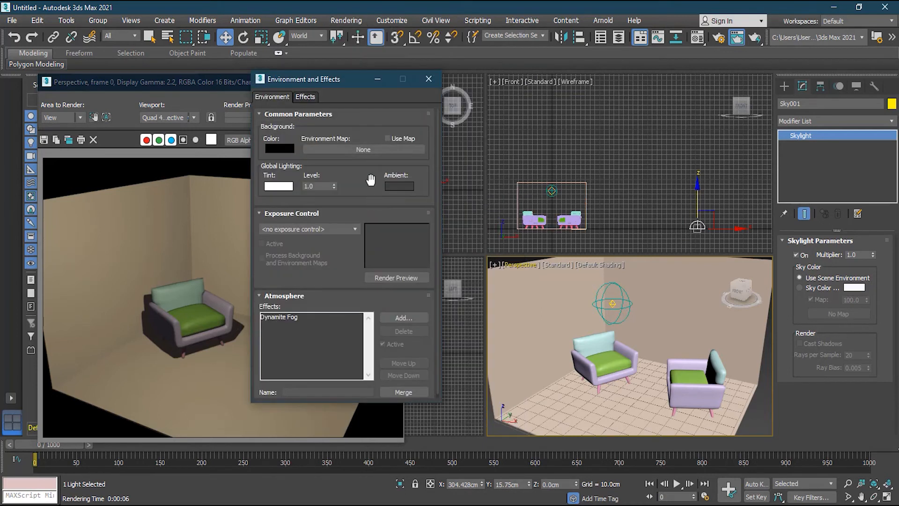
left_click(284, 147)
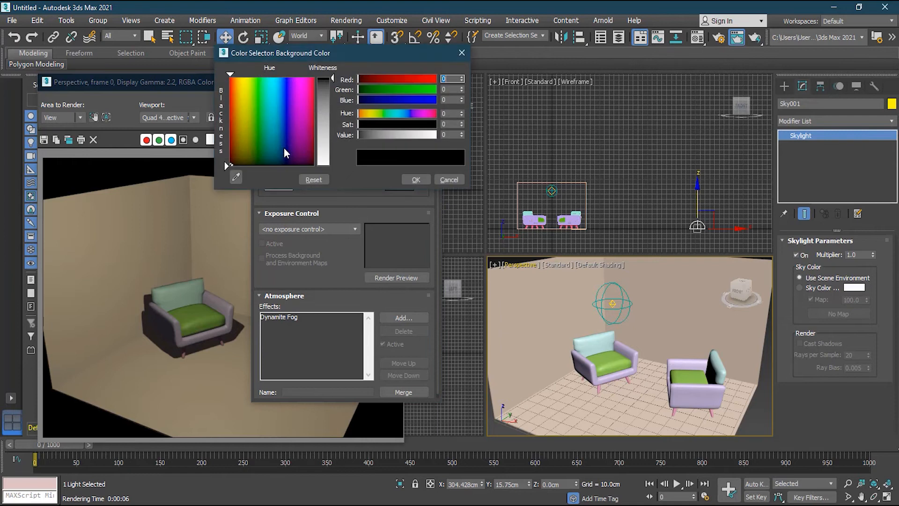
left_click(276, 78)
left_click(416, 179)
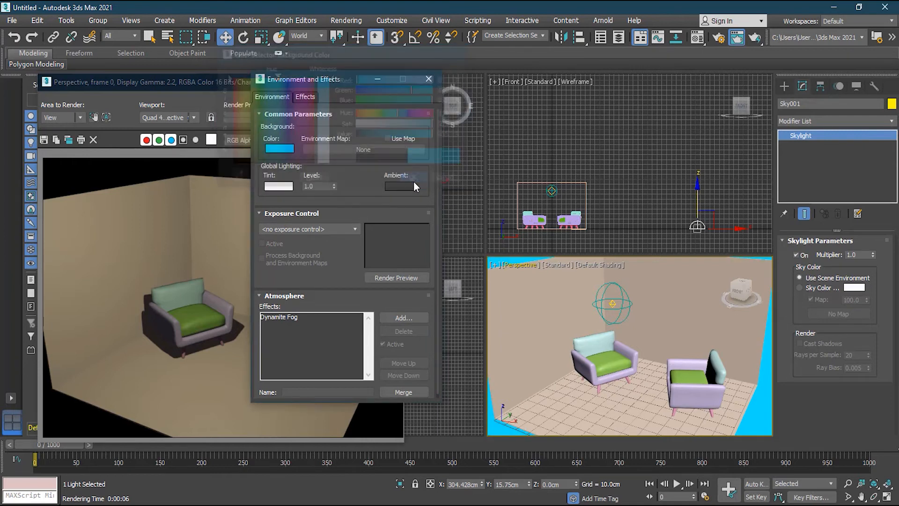
left_click(438, 78)
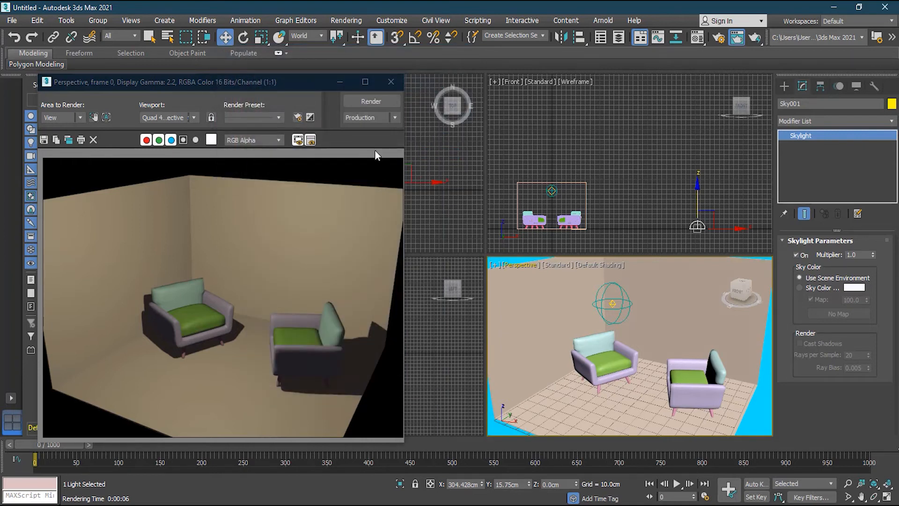
Step: Render the perspective view with the blue environment background, overwriting test.jpg
left_click(374, 145)
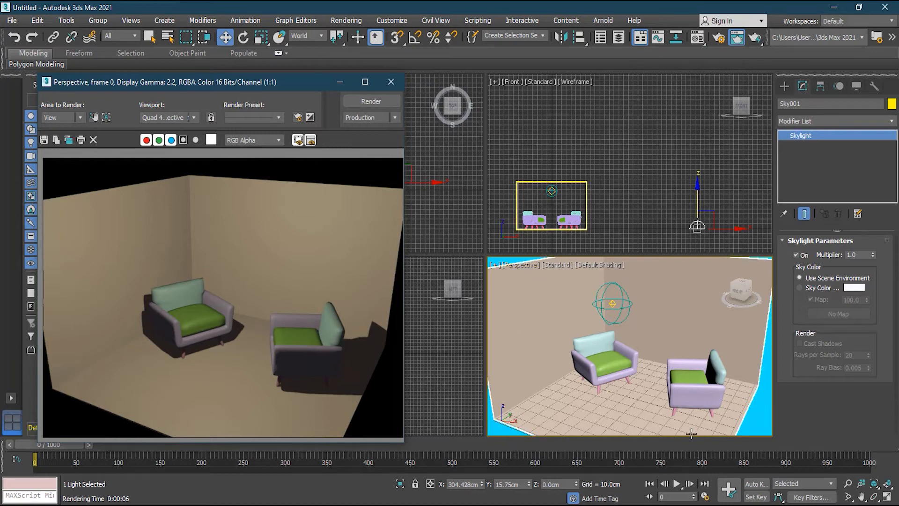
left_click(373, 102)
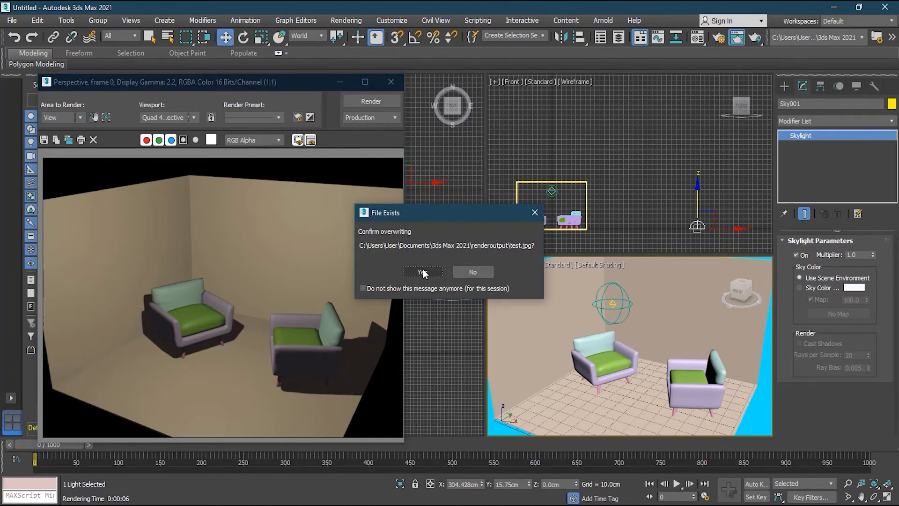
left_click(422, 272)
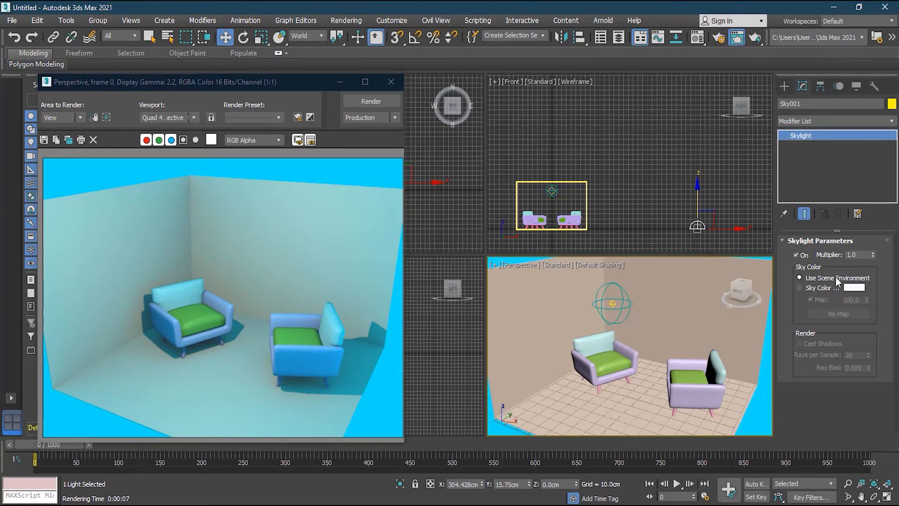
Step: Set the environment background color back to black
left_click(346, 20)
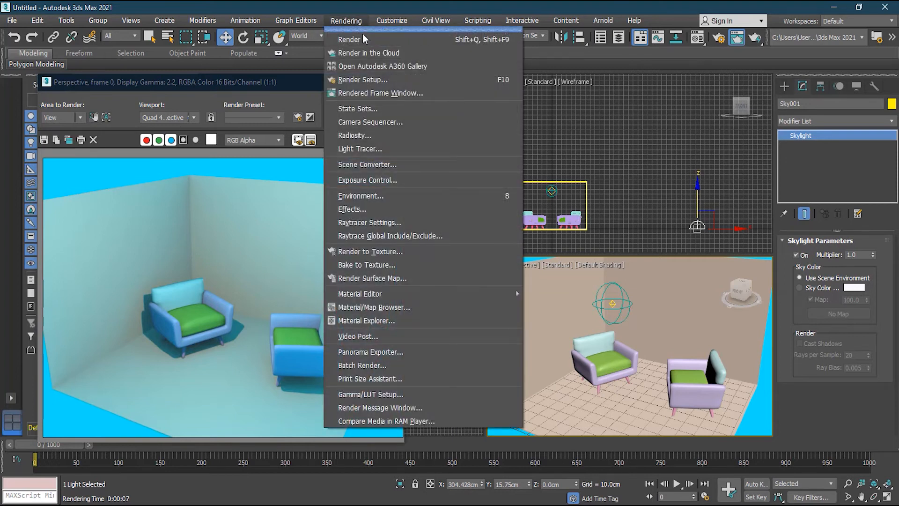
left_click(411, 195)
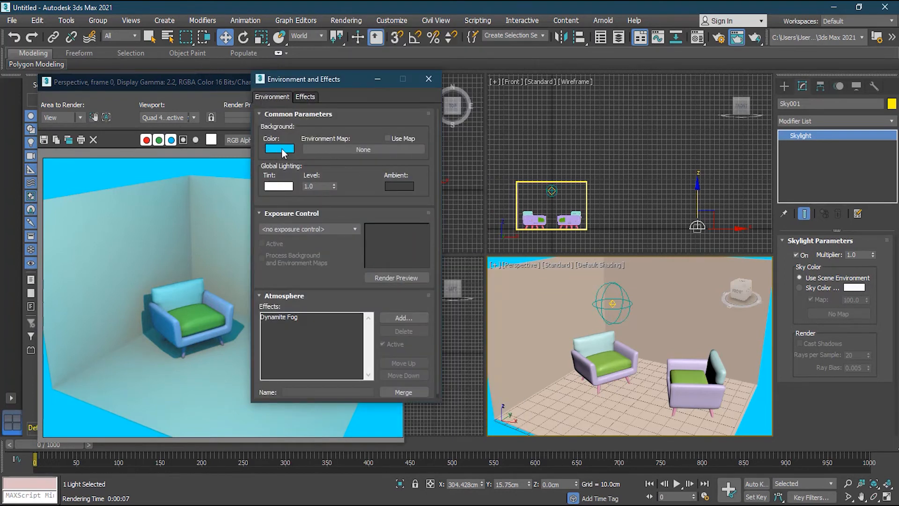
left_click(283, 147)
left_click_drag(291, 134, 286, 164)
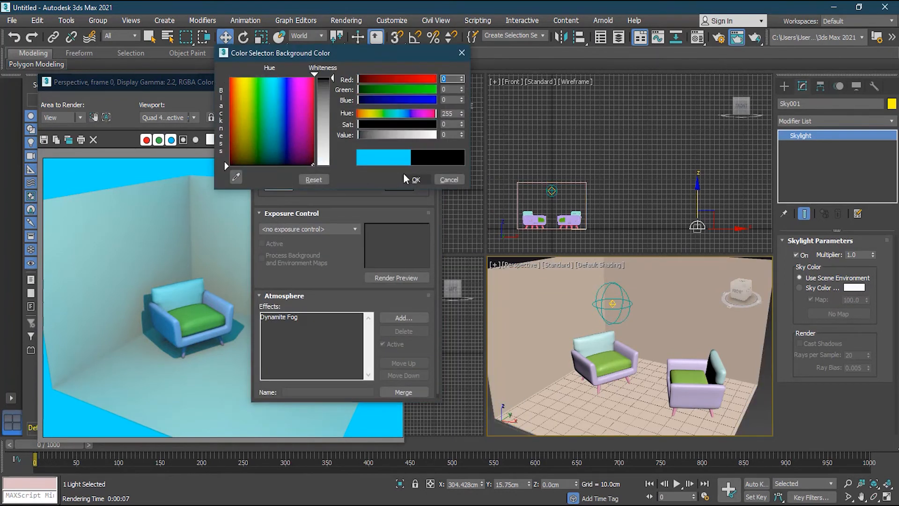
left_click(415, 180)
left_click(427, 79)
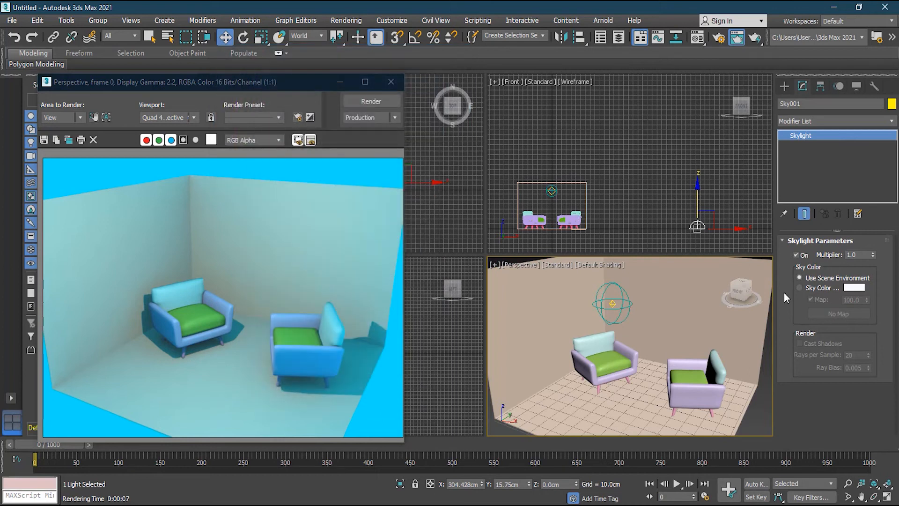
Step: Switch the skylight to its own Sky Color, choose a pale cyan, and render the perspective view over test.jpg
left_click(828, 288)
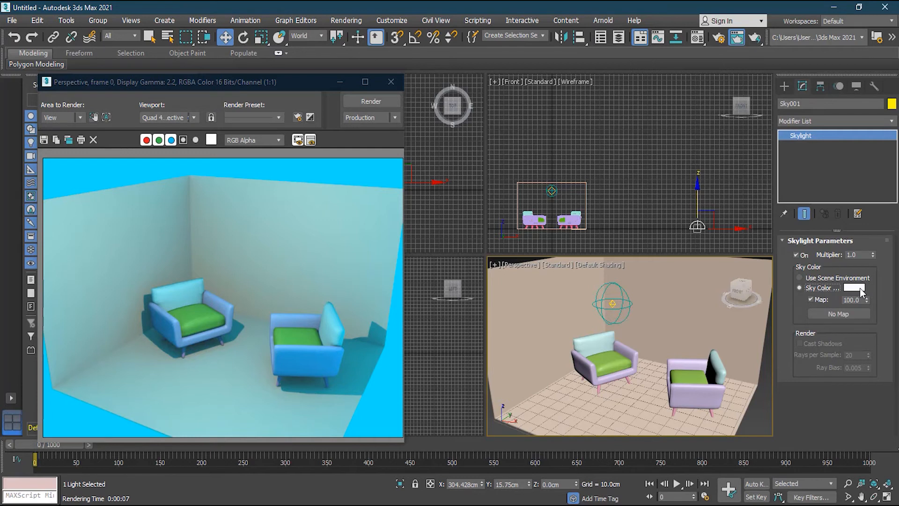
left_click(860, 289)
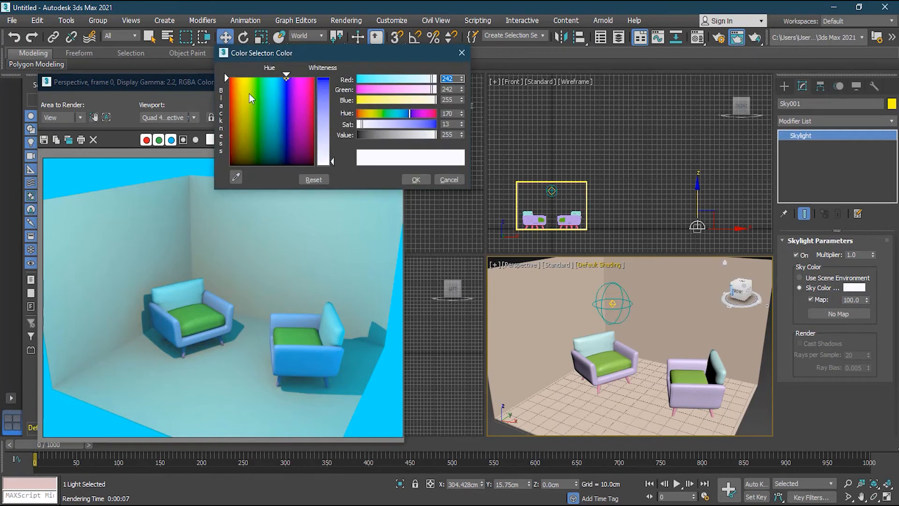
left_click(274, 81)
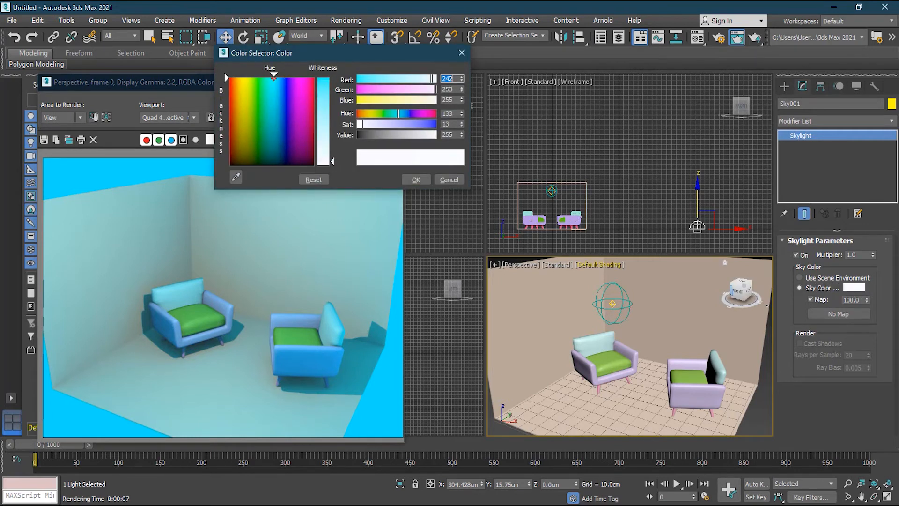
left_click(324, 124)
left_click(416, 179)
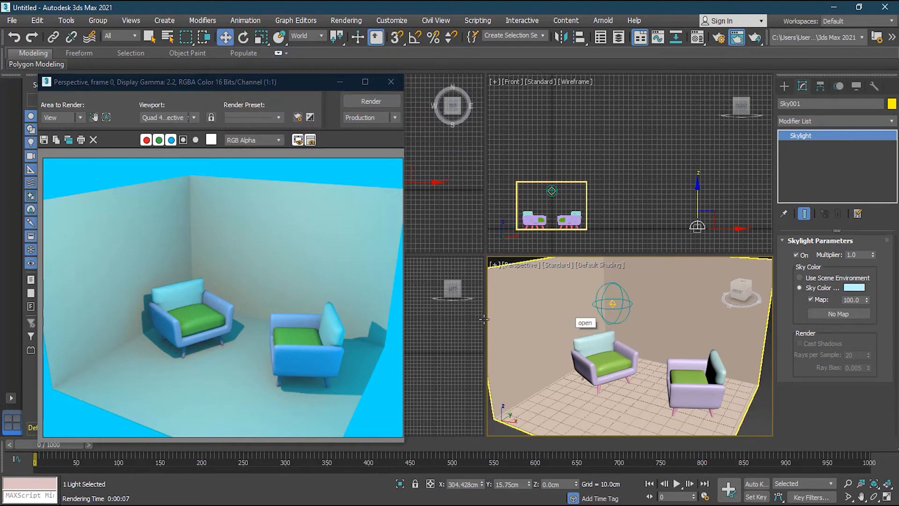
left_click(382, 101)
left_click(431, 273)
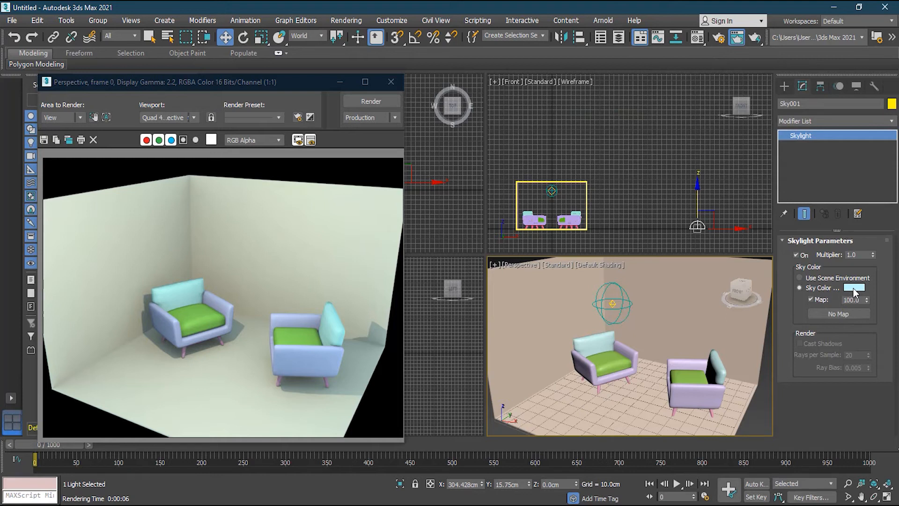
Step: Choose a Bitmap from the General maps as the skylight's sky color map
left_click(838, 314)
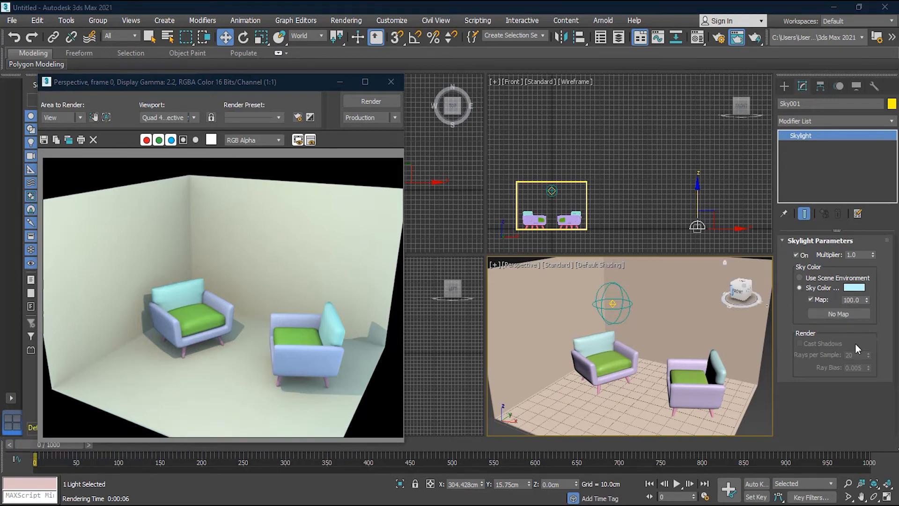
left_click(852, 313)
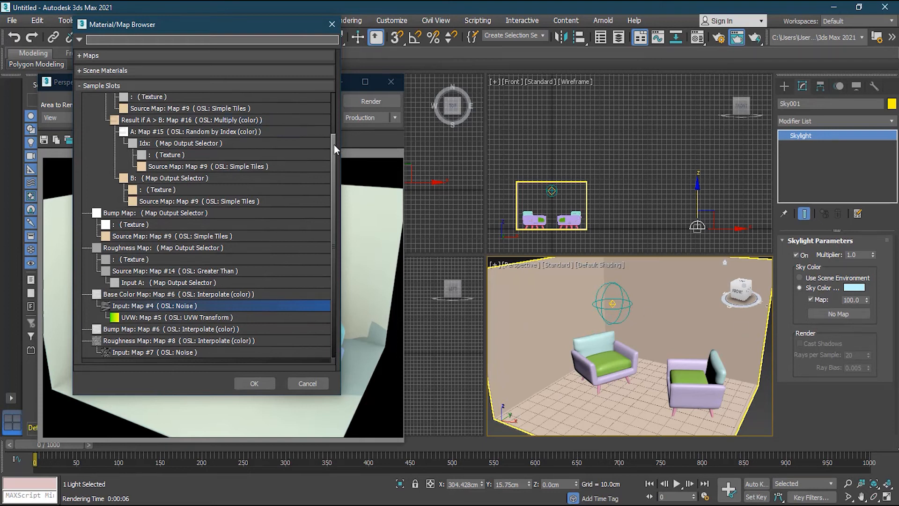
left_click_drag(333, 144, 338, 102)
left_click(108, 86)
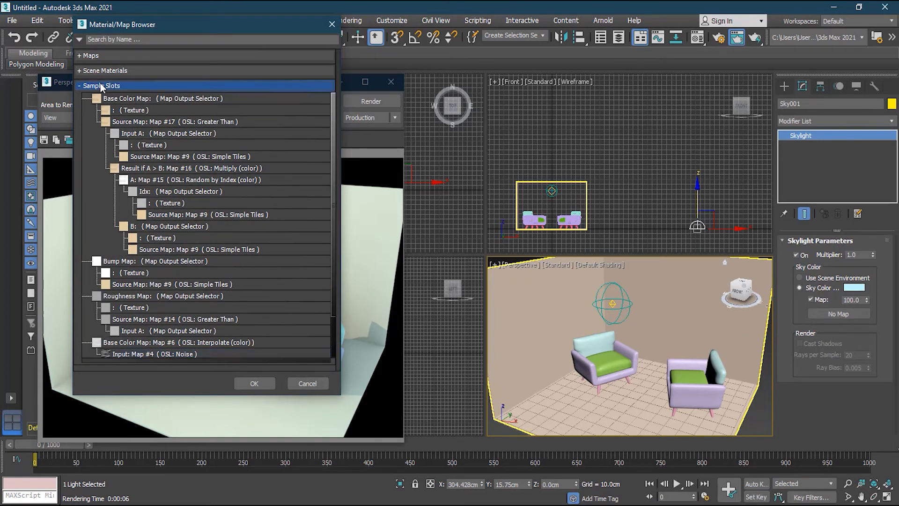
left_click(94, 56)
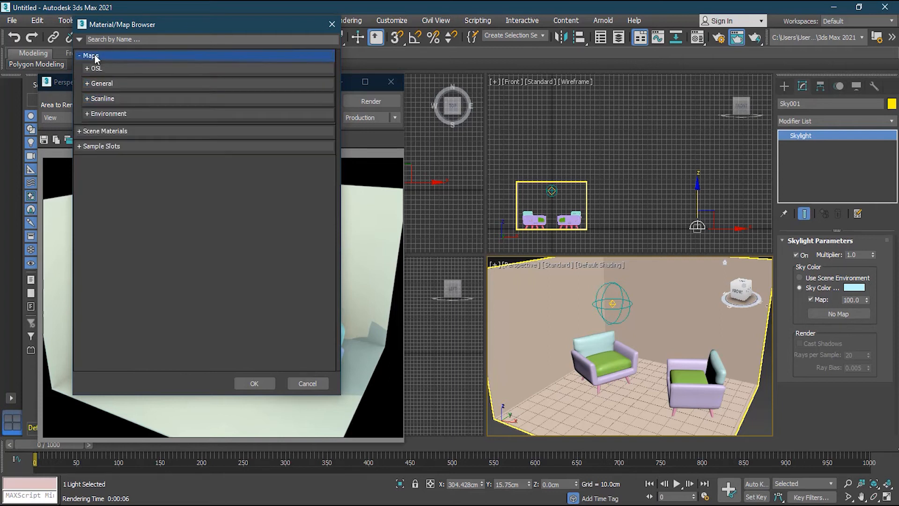
left_click(108, 83)
left_click(109, 83)
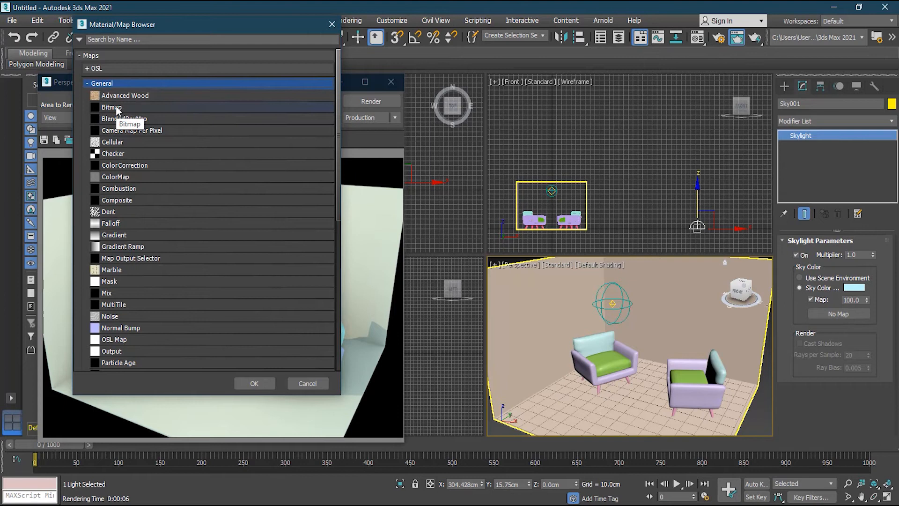
double_click(117, 109)
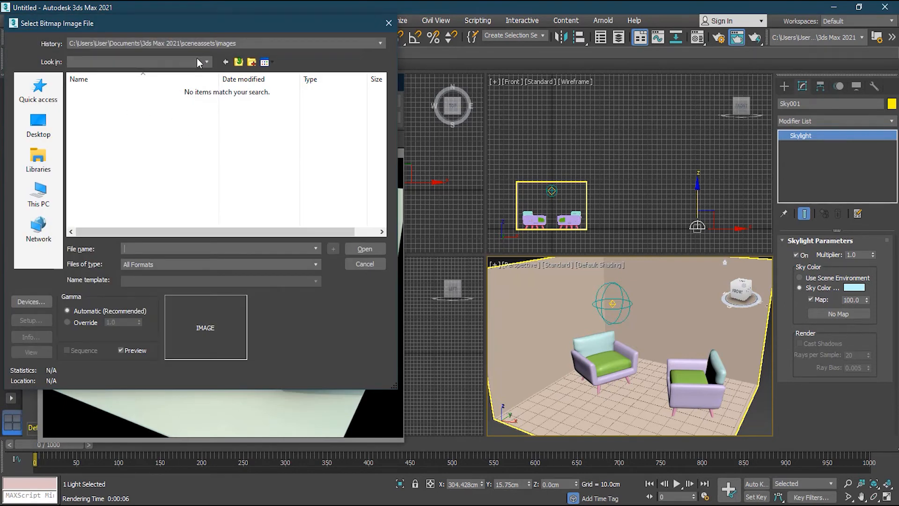
Step: Load construction_yard_2k.hdr from the zinteractive course folder on the Desktop as the sky map, keeping the Real Pixels (32 bpp) HDRI load settings
left_click_drag(215, 23, 245, 40)
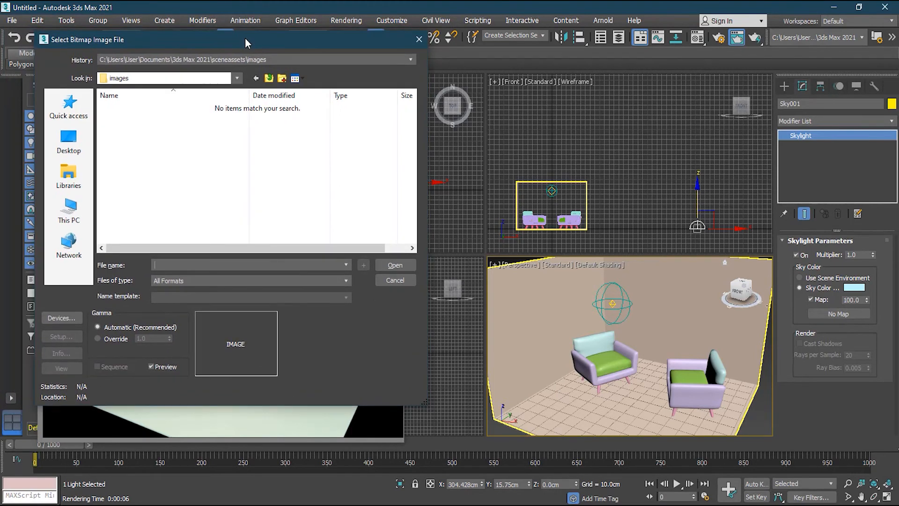
left_click(69, 140)
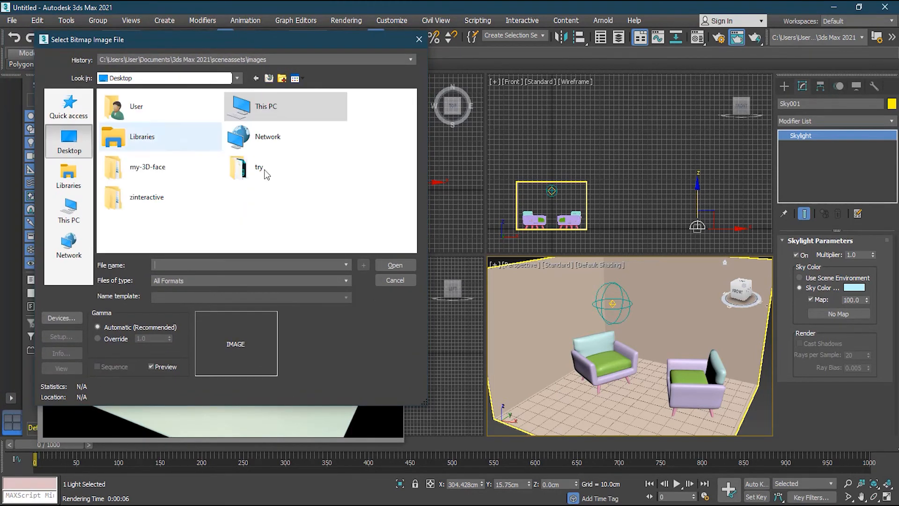
double_click(177, 201)
double_click(157, 130)
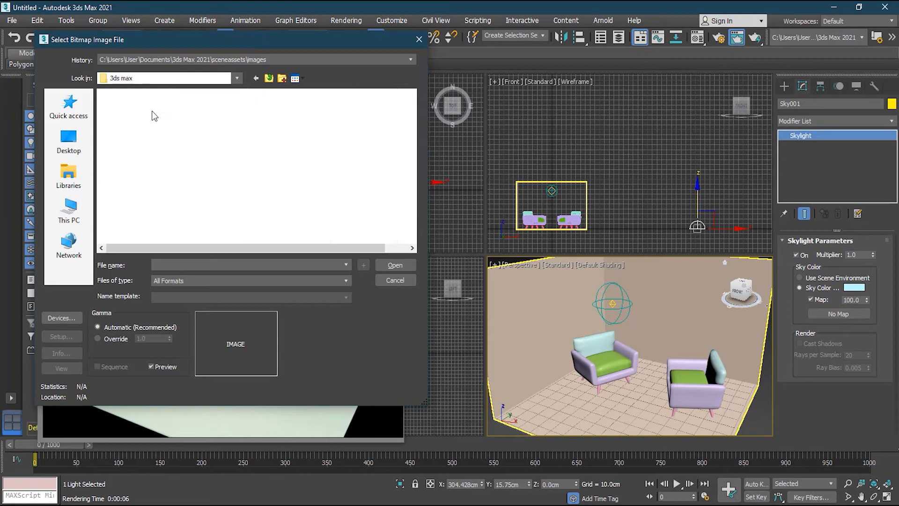
double_click(180, 228)
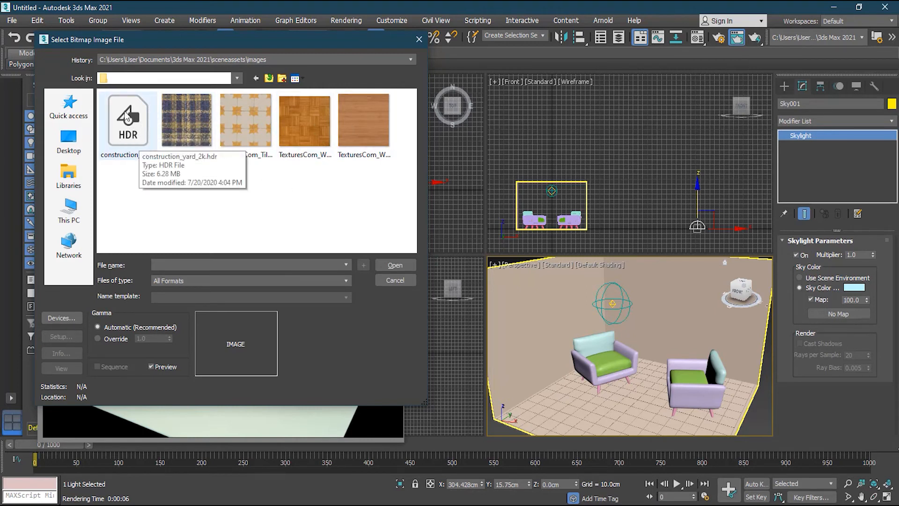
left_click(131, 140)
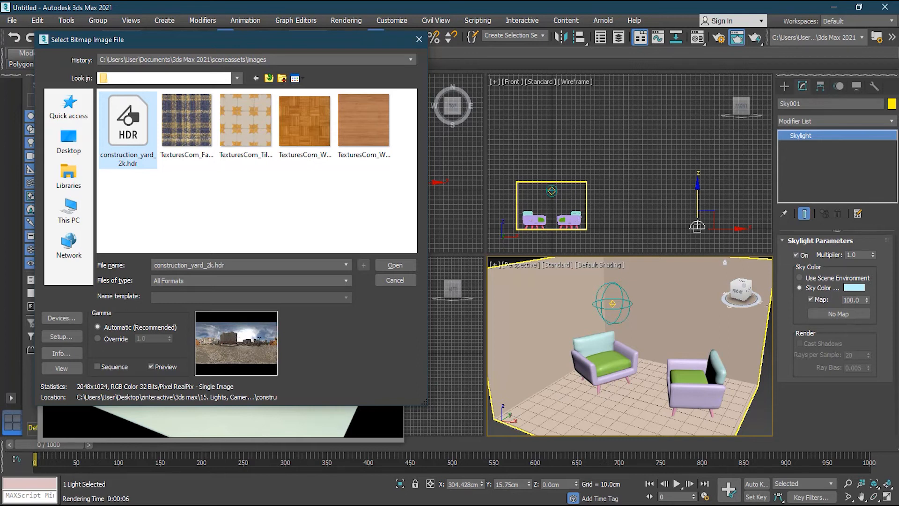
left_click(393, 265)
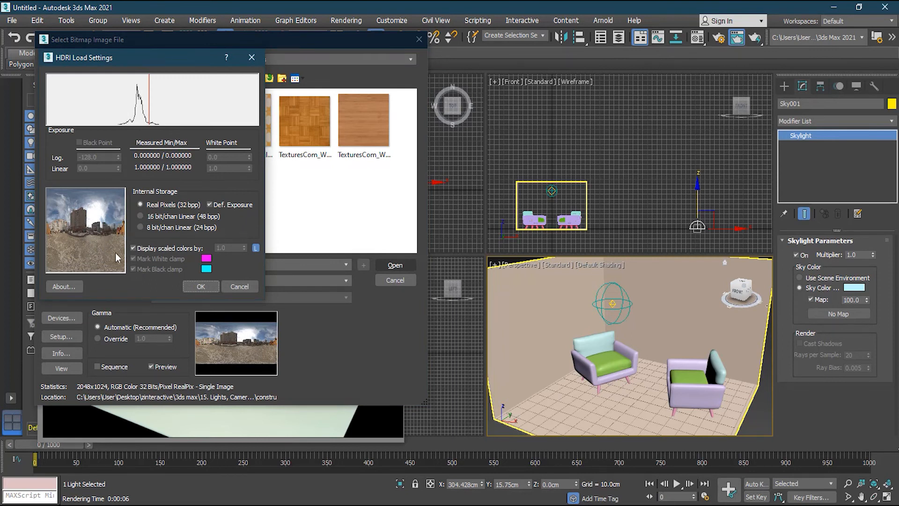
left_click(201, 286)
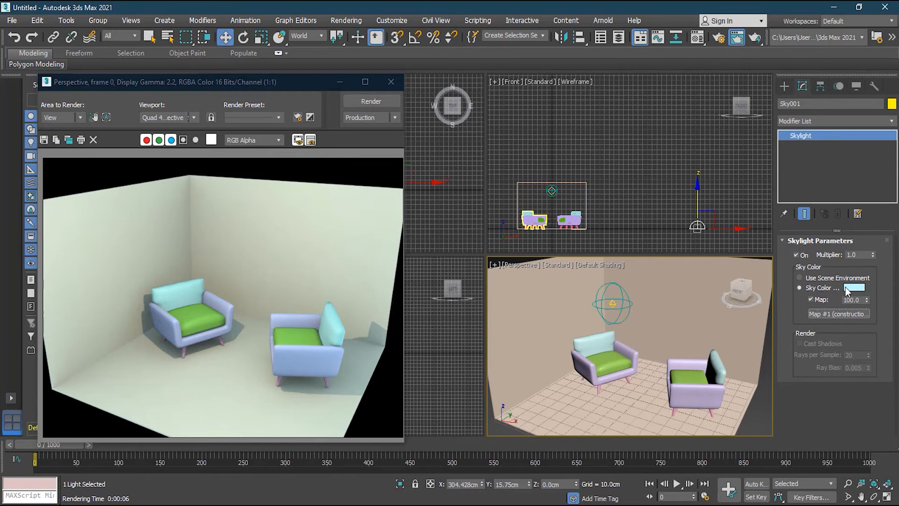
Step: Toggle the skylight to Use Scene Environment and back to Sky Color, and render the perspective view with the HDR map over test.jpg
left_click(813, 280)
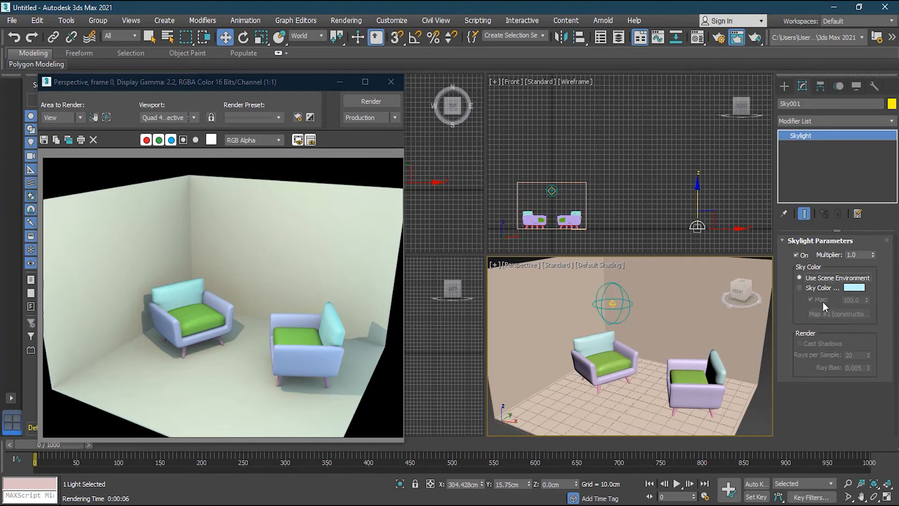
left_click(799, 288)
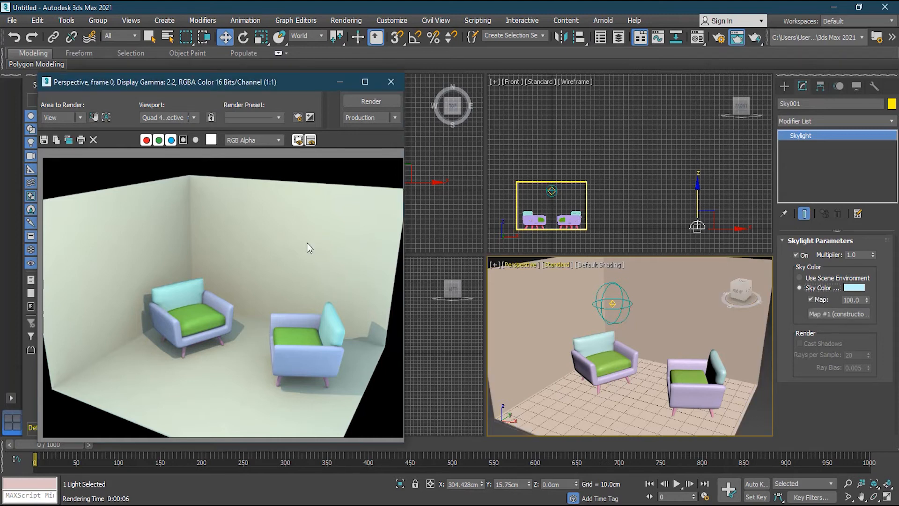
left_click(371, 102)
left_click(425, 274)
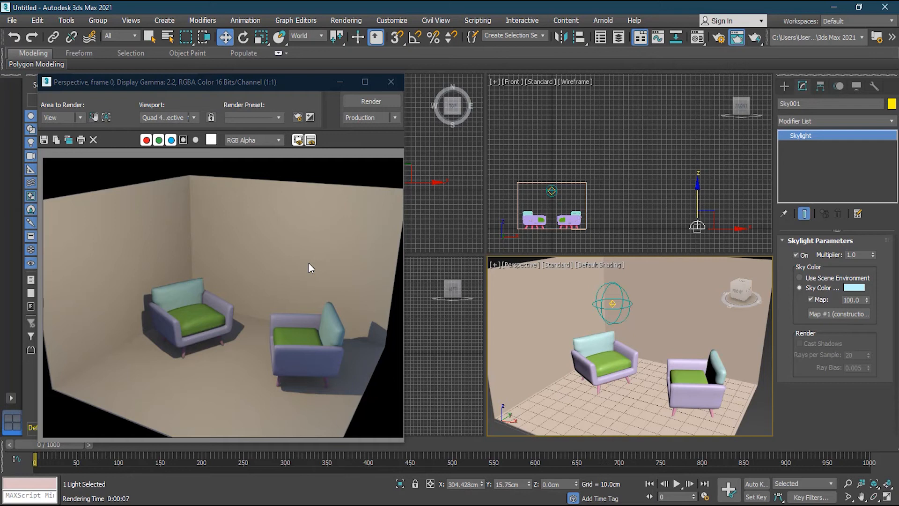
Step: Delete the omni light above the armchairs in the room
left_click(552, 189)
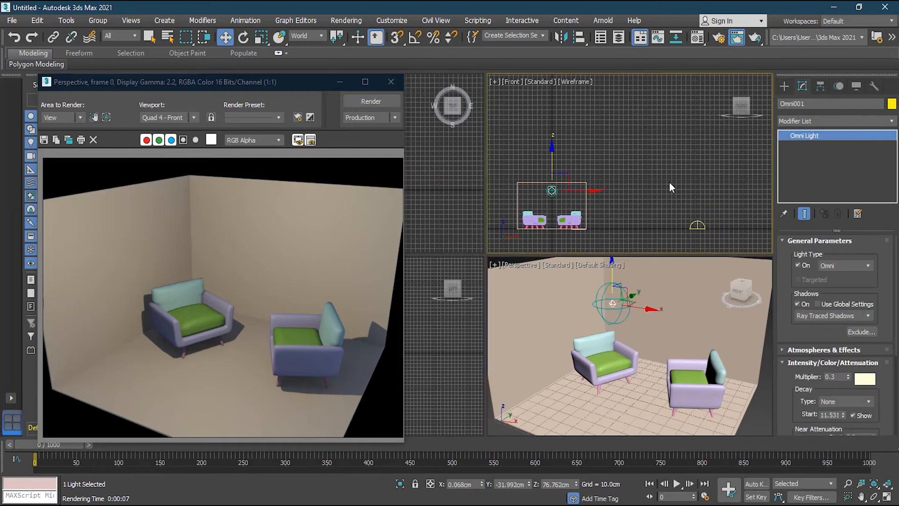
left_click(669, 187)
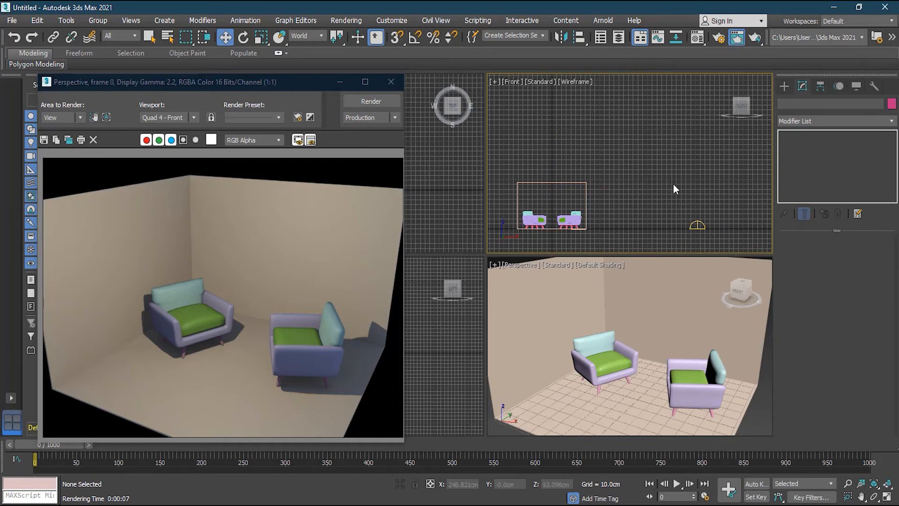
left_click(540, 321)
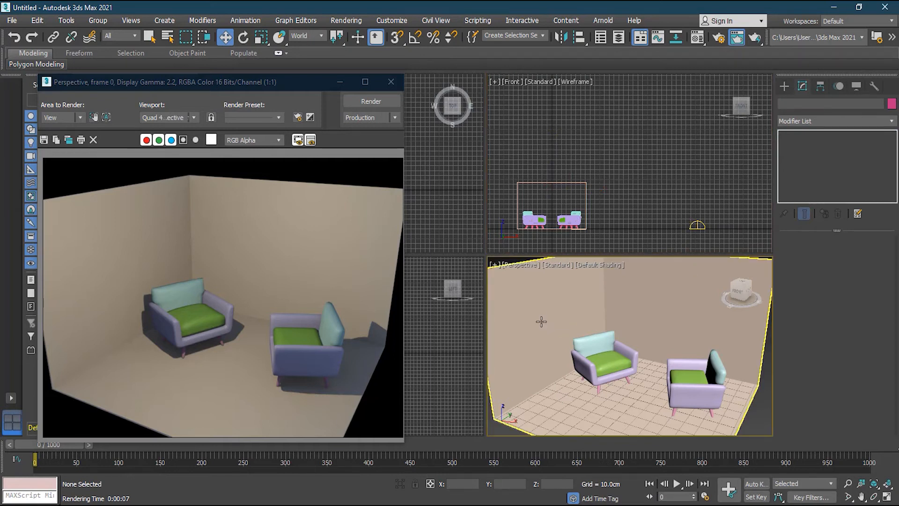
Step: Select the skylight and render the perspective view lit by it alone, overwriting test.jpg
left_click(697, 225)
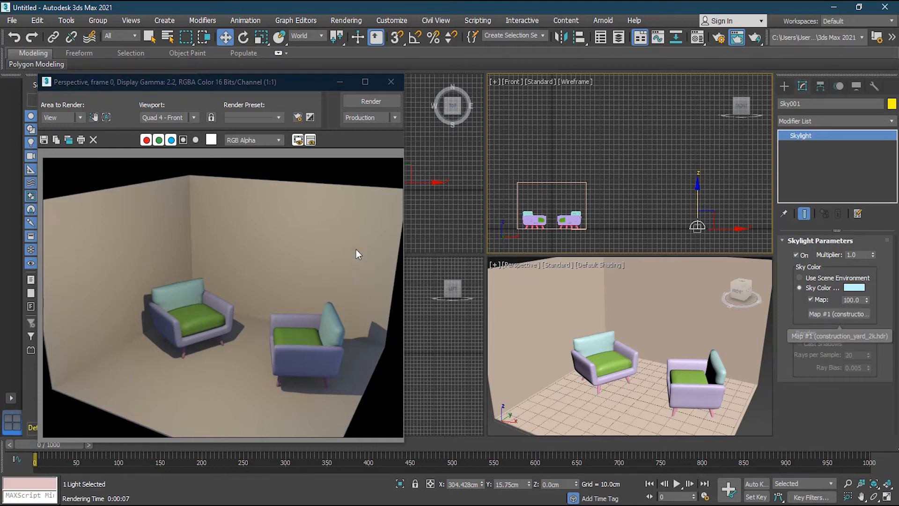
left_click(342, 230)
right_click(530, 282)
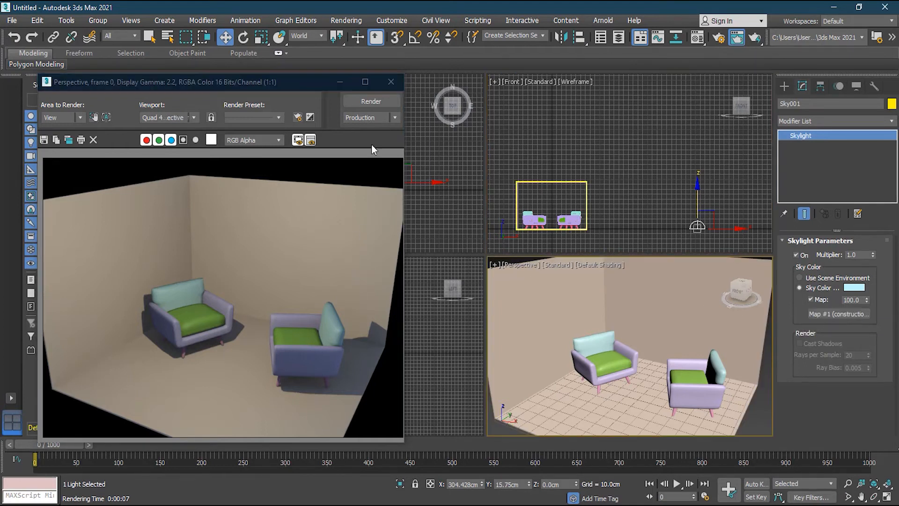
left_click(370, 101)
left_click(420, 269)
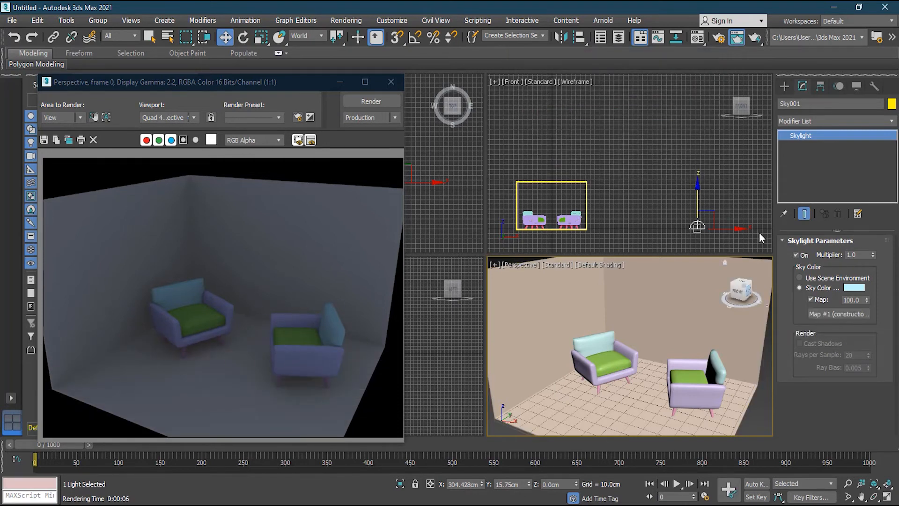
Step: Raise the skylight multiplier to 3.0, render the perspective view over test.jpg, and close the rendered frame window
left_click_drag(860, 254, 830, 255)
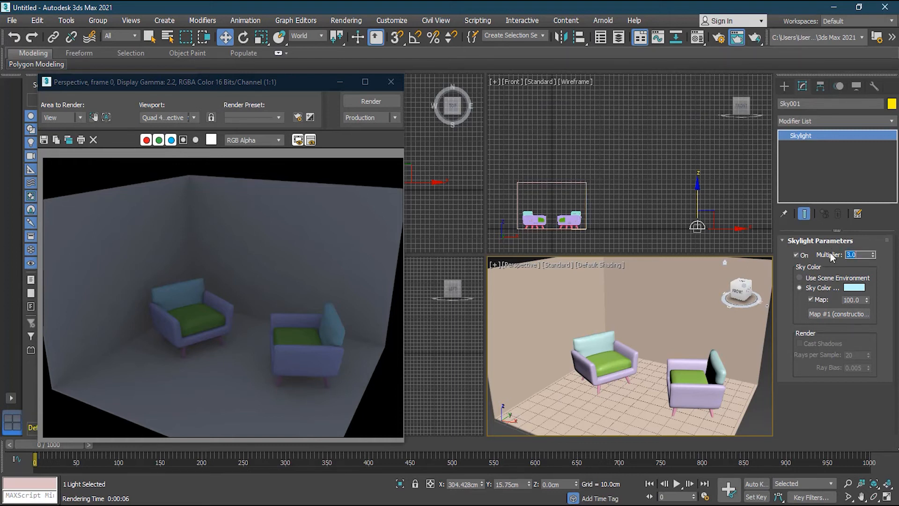
left_click(391, 103)
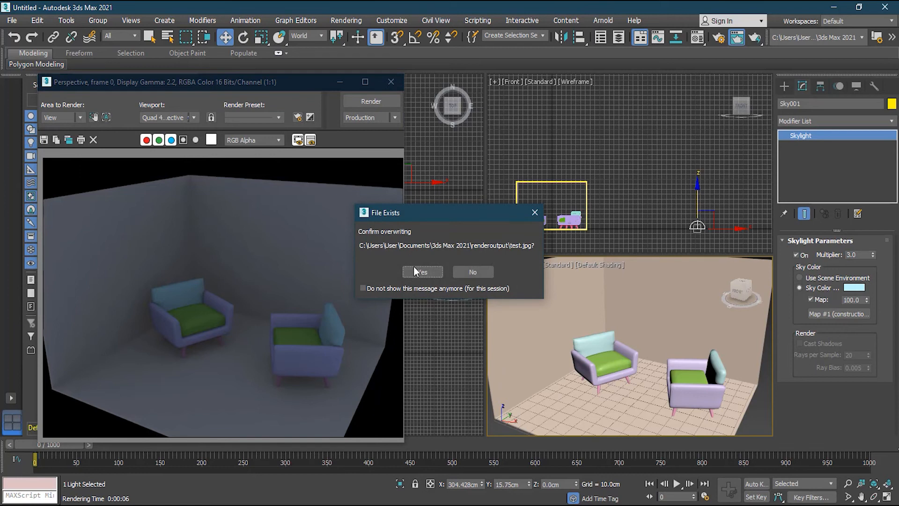
left_click(410, 273)
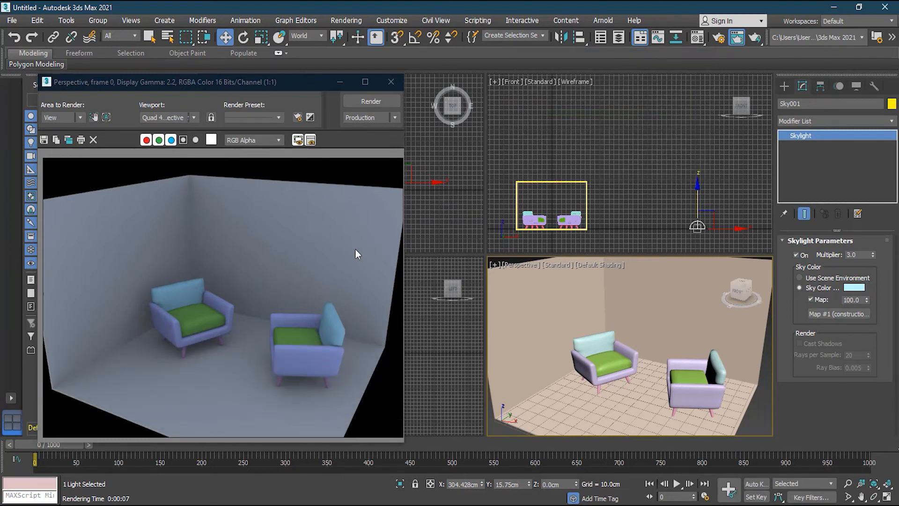
left_click(391, 82)
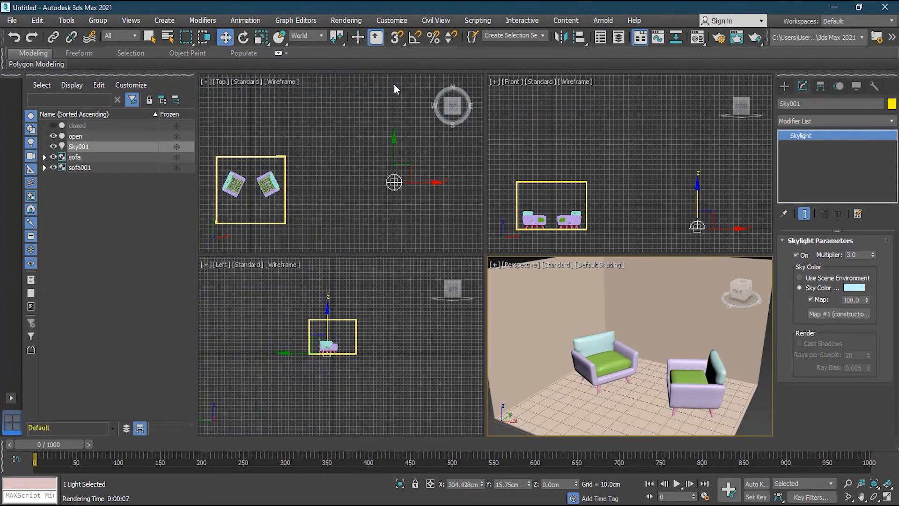
Step: Hide the object named open and unhide the object named closed around the armchairs
left_click(92, 136)
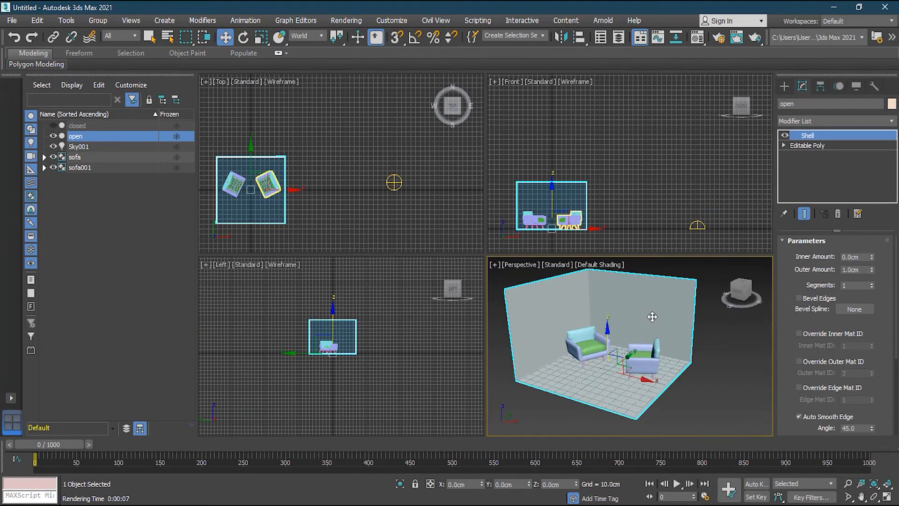
left_click(53, 136)
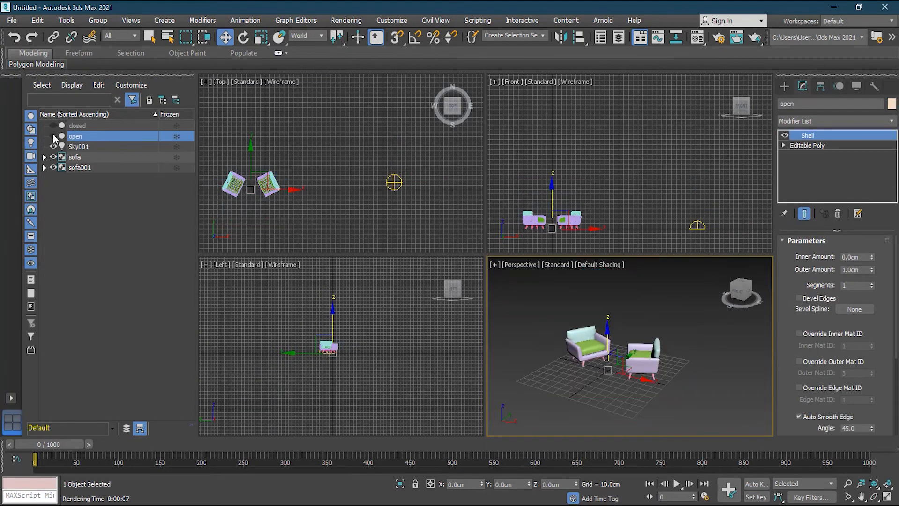
left_click(84, 126)
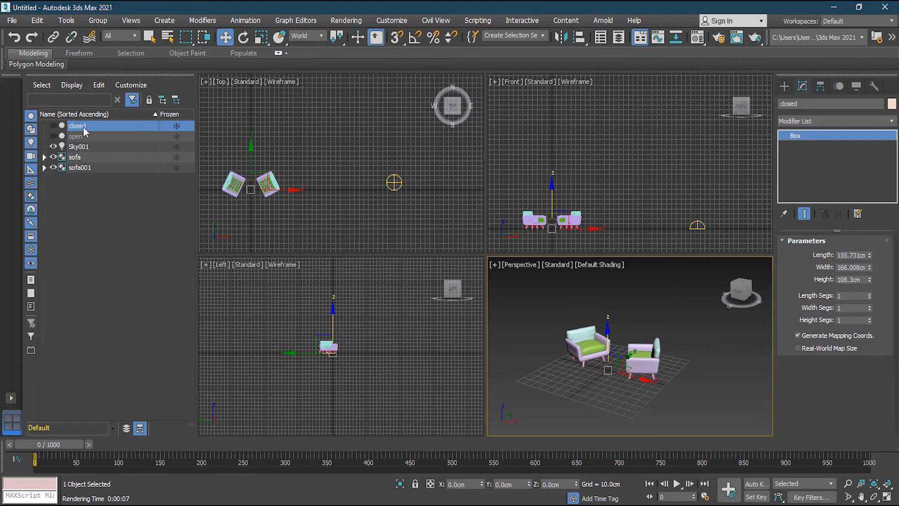
left_click(53, 125)
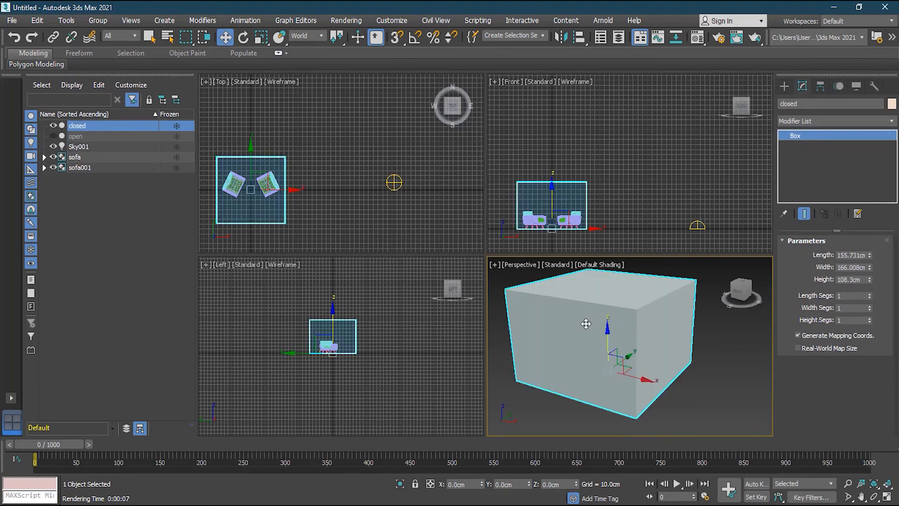
scroll(571, 312, "up", 2)
scroll(572, 315, "down", 2)
scroll(573, 317, "up", 2)
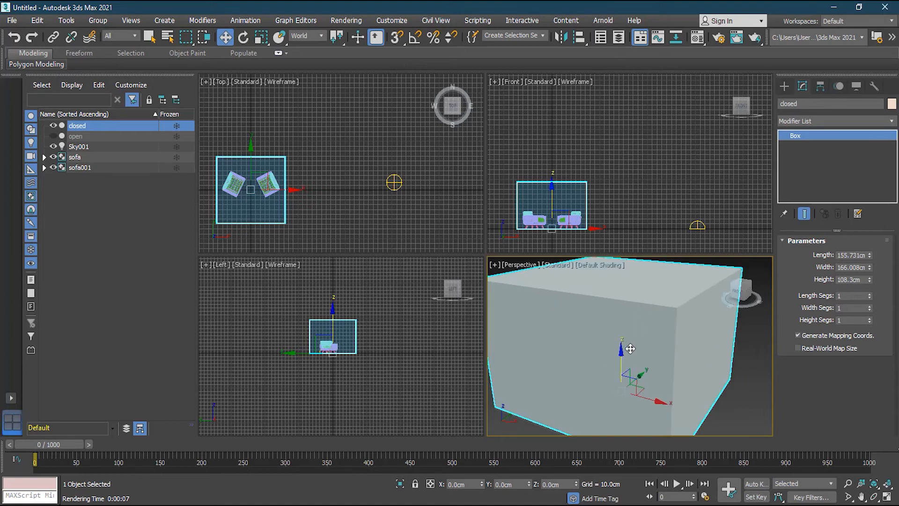
scroll(624, 350, "down", 2)
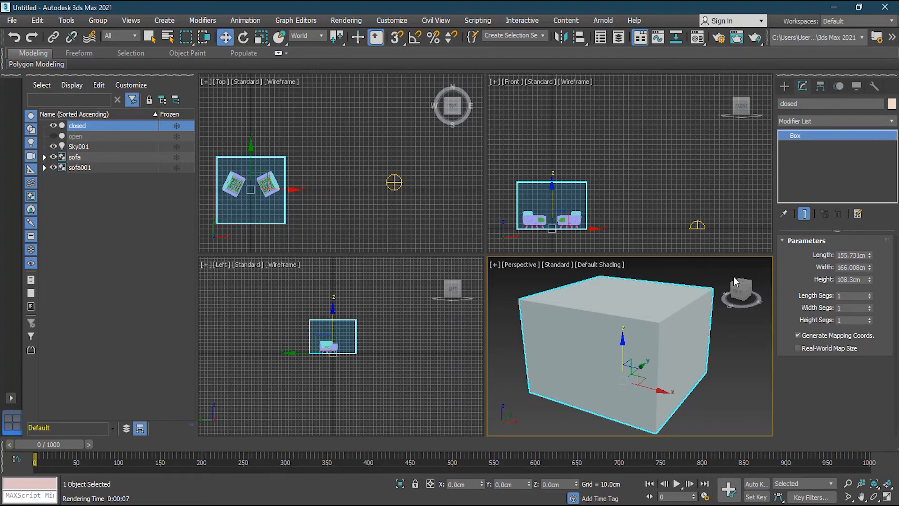
Step: Add an Edit Poly modifier to the closed box
left_click(893, 122)
scroll(834, 309, "down", 10)
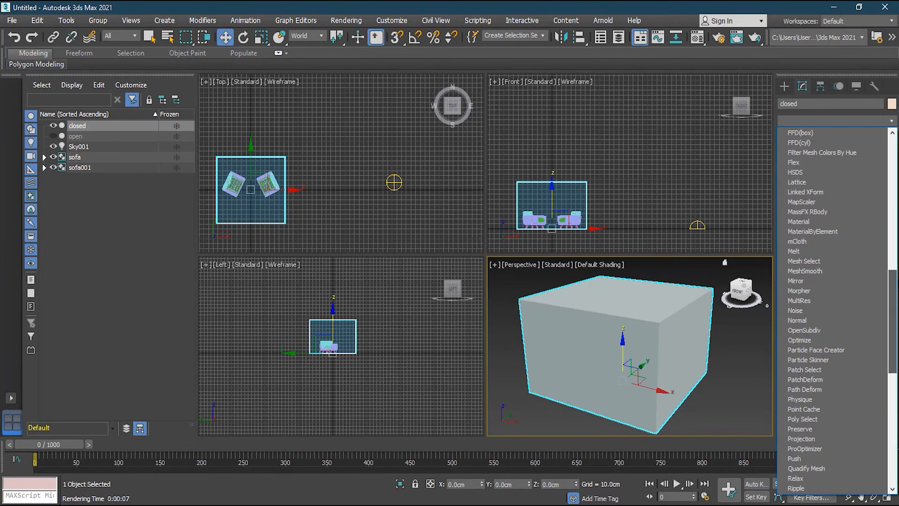
scroll(833, 309, "up", 1)
scroll(834, 309, "up", 9)
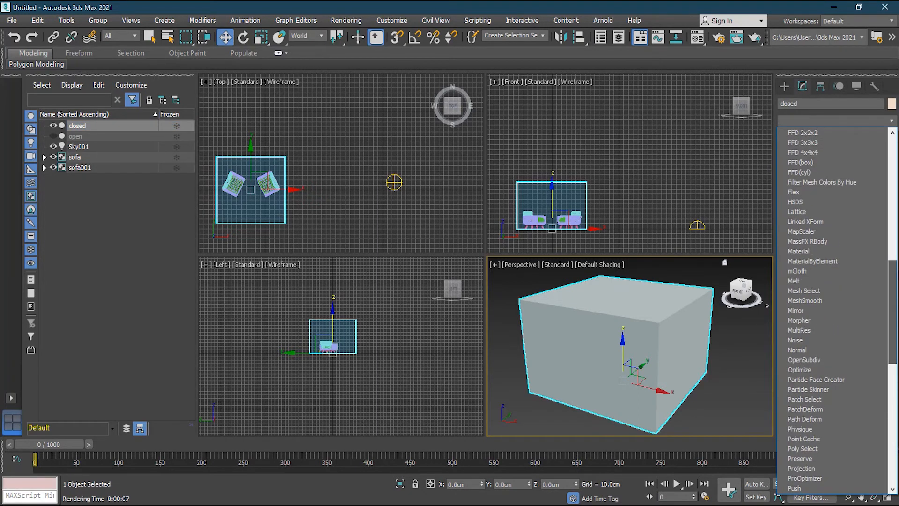
scroll(833, 309, "down", 2)
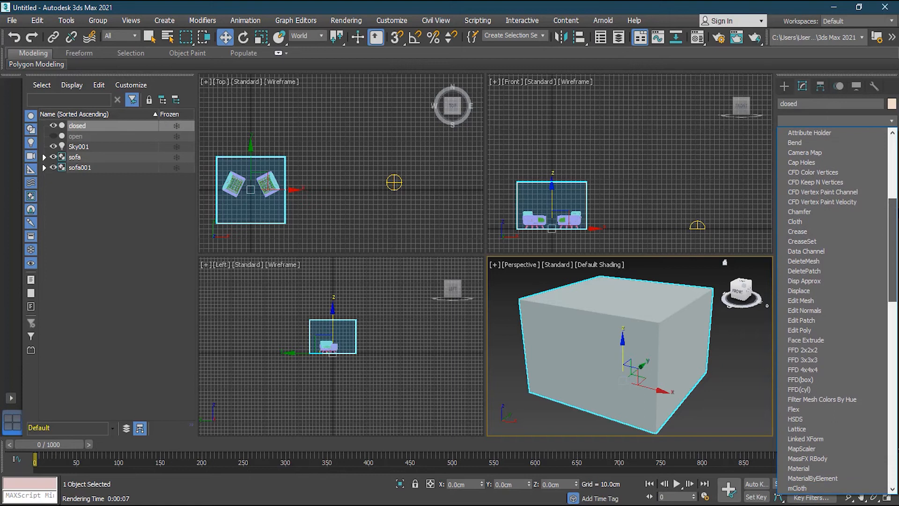
left_click(832, 329)
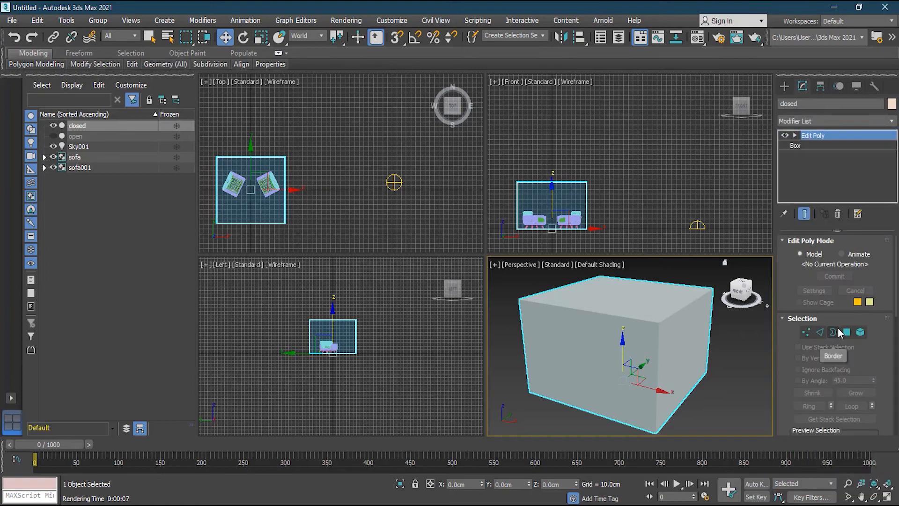
Step: Select the closed box's four depth-wise edges in the Top view and connect them with 2 segments and a slide of 35
left_click(819, 332)
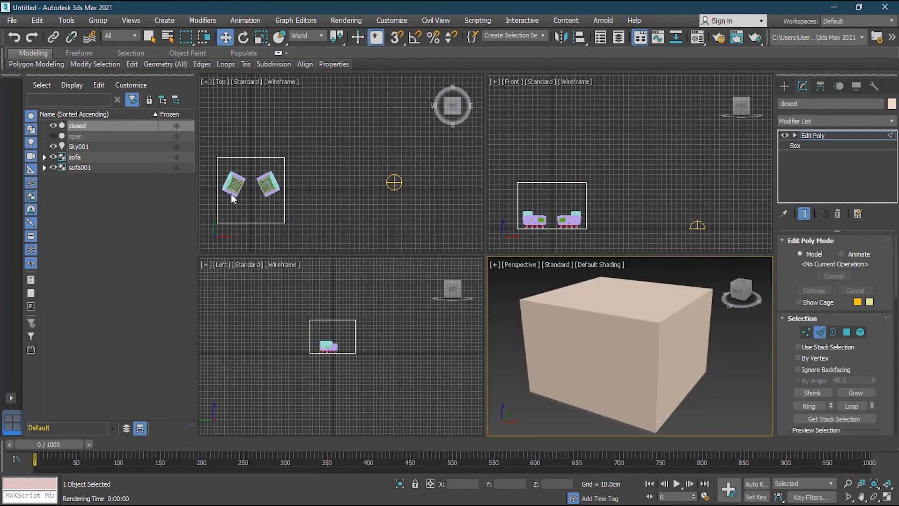
left_click_drag(212, 182, 307, 198)
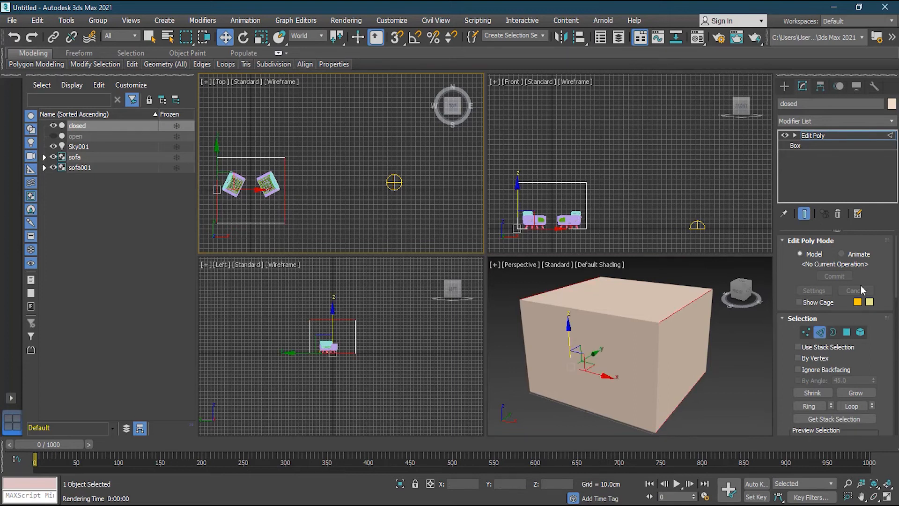
scroll(894, 283, "down", 2)
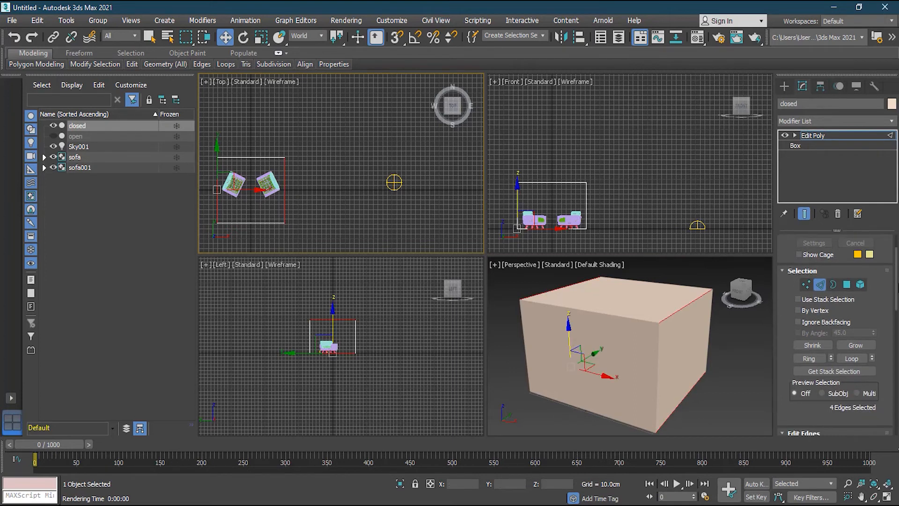
scroll(872, 327, "down", 7)
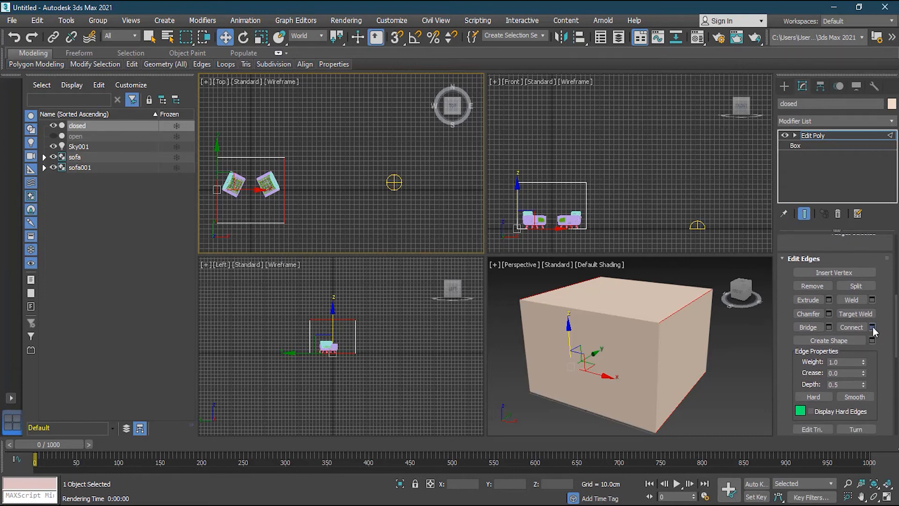
left_click(871, 327)
scroll(222, 199, "up", 4)
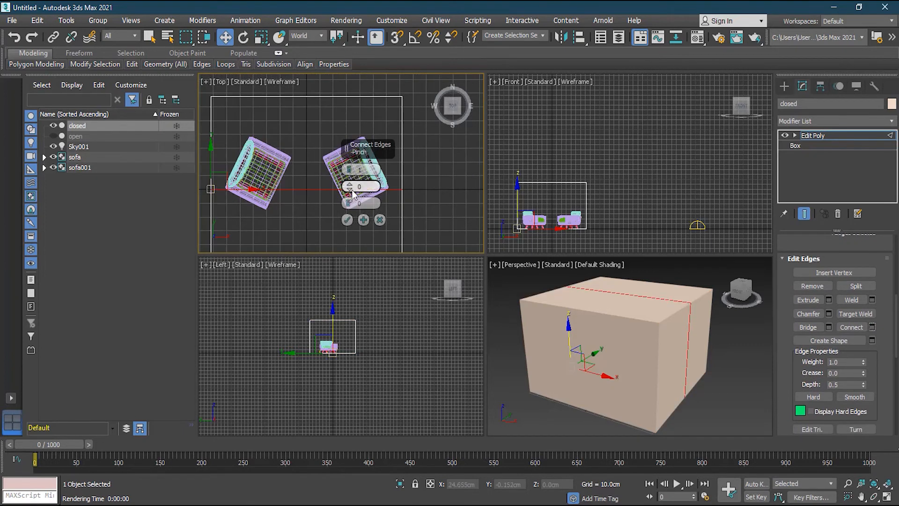
left_click(349, 168)
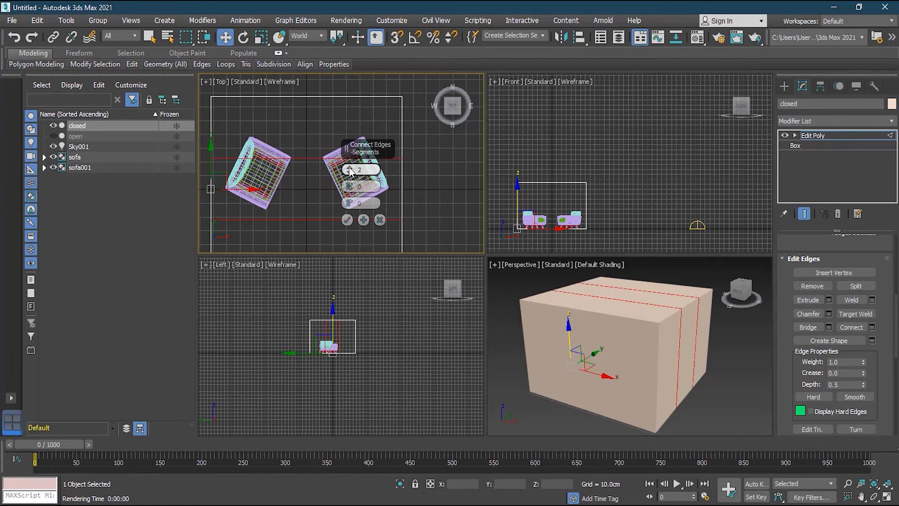
left_click_drag(351, 206, 343, 122)
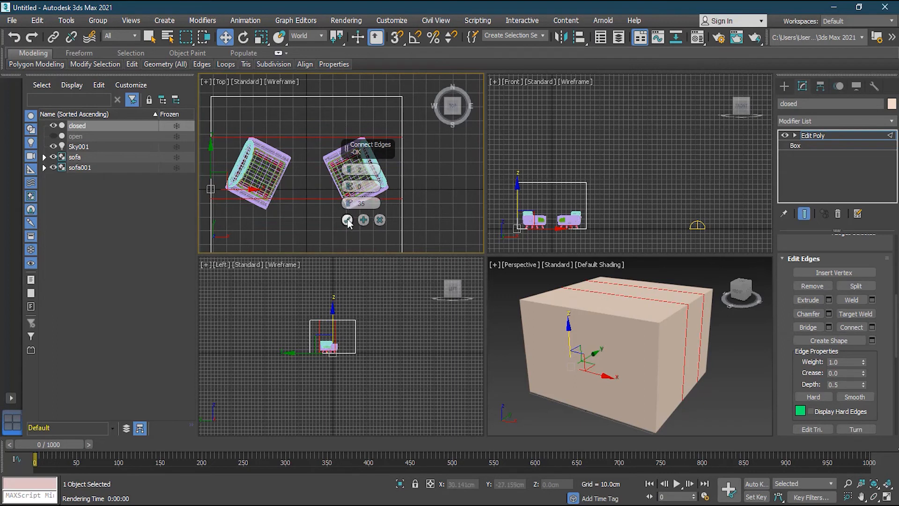
left_click(348, 220)
Step: Select all vertical edges of the closed box and connect them with 2 segments, a pinch of 31 and a slide of 4
left_click_drag(622, 198, 506, 212)
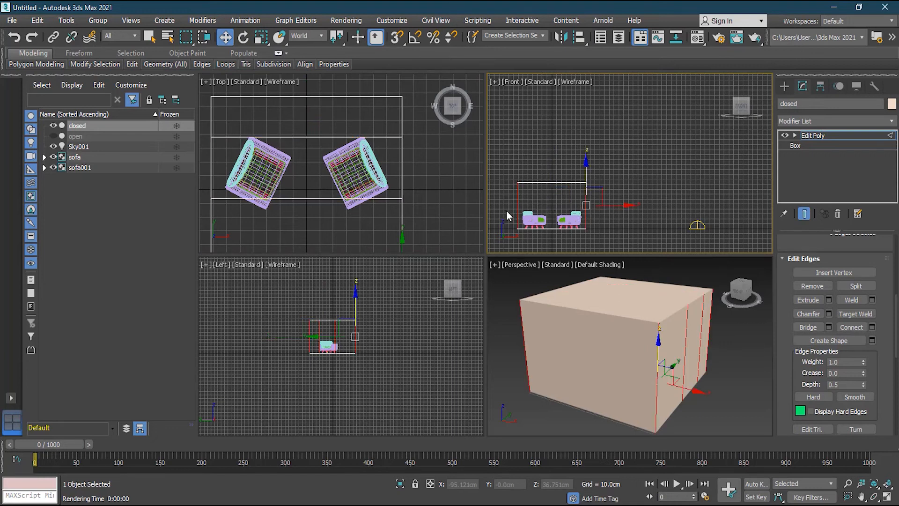
left_click(871, 327)
scroll(320, 333, "up", 10)
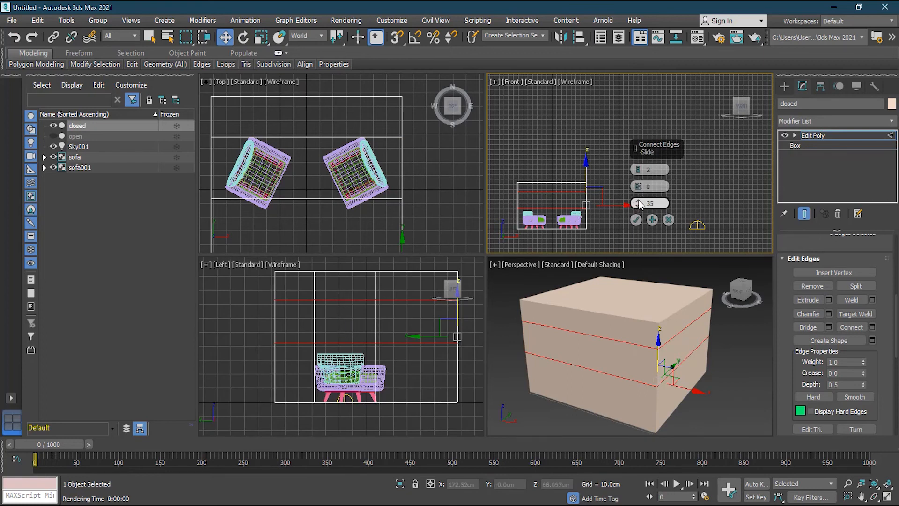
left_click_drag(640, 186, 637, 107)
left_click_drag(637, 205, 641, 285)
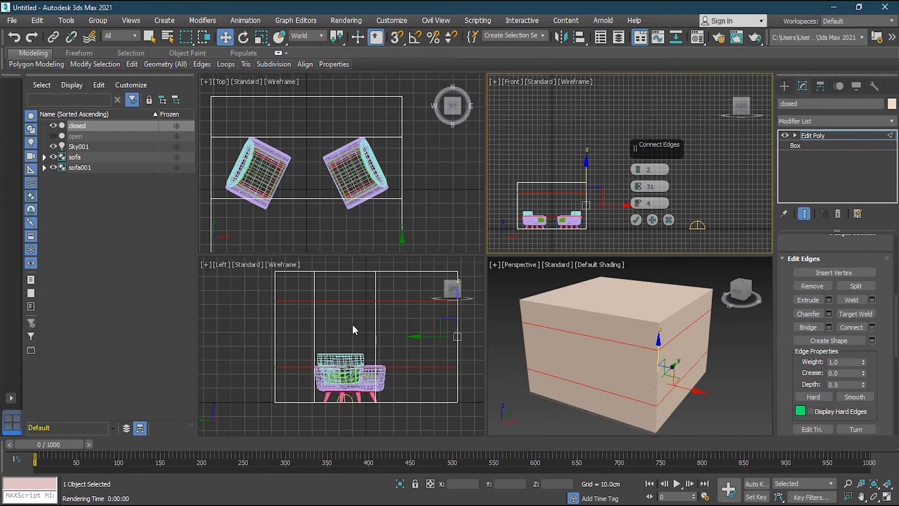
left_click(635, 220)
Step: Turn on Edged Faces shading in the perspective view to inspect the new edges on the closed box
middle_click_drag(541, 349, 680, 352, "alt")
left_click(700, 350)
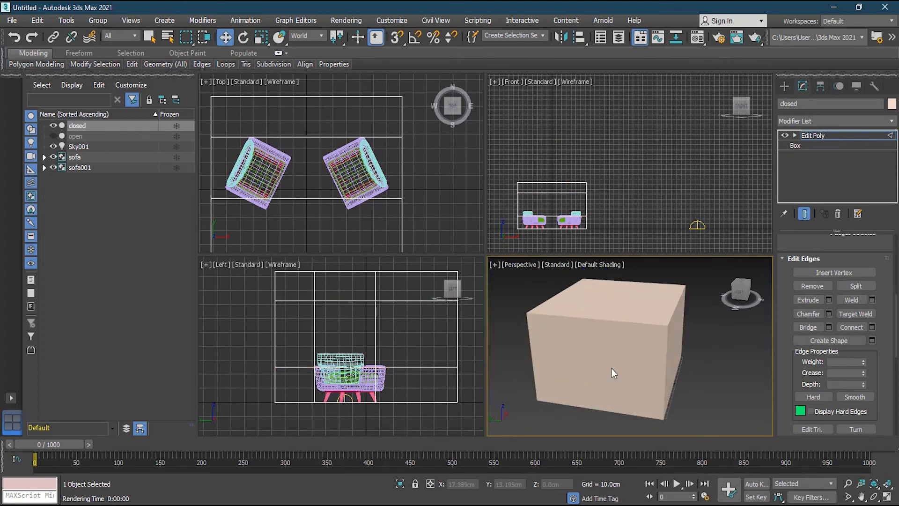
left_click(572, 265)
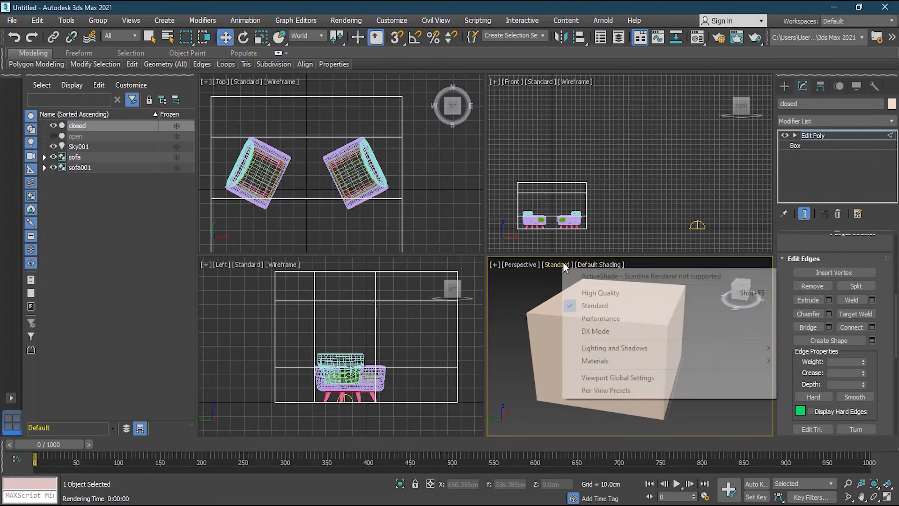
left_click(592, 266)
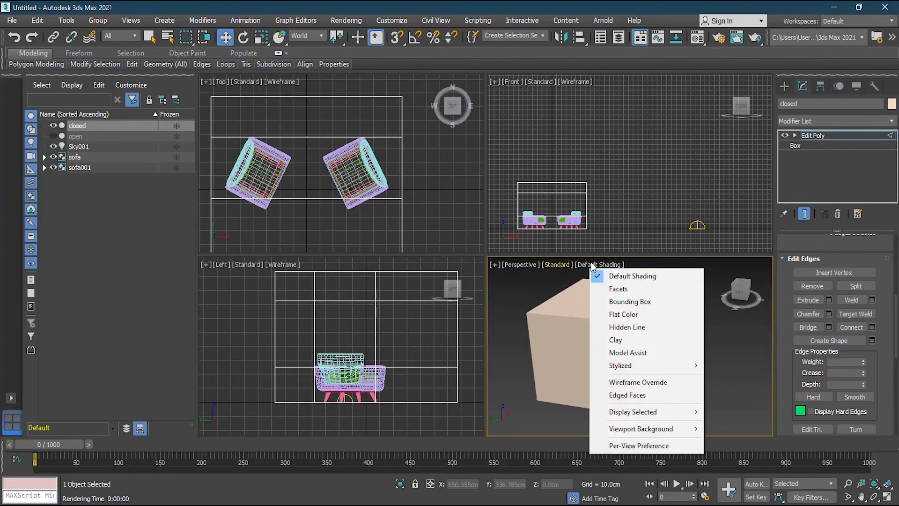
left_click(654, 392)
middle_click_drag(678, 387, 666, 389, "alt")
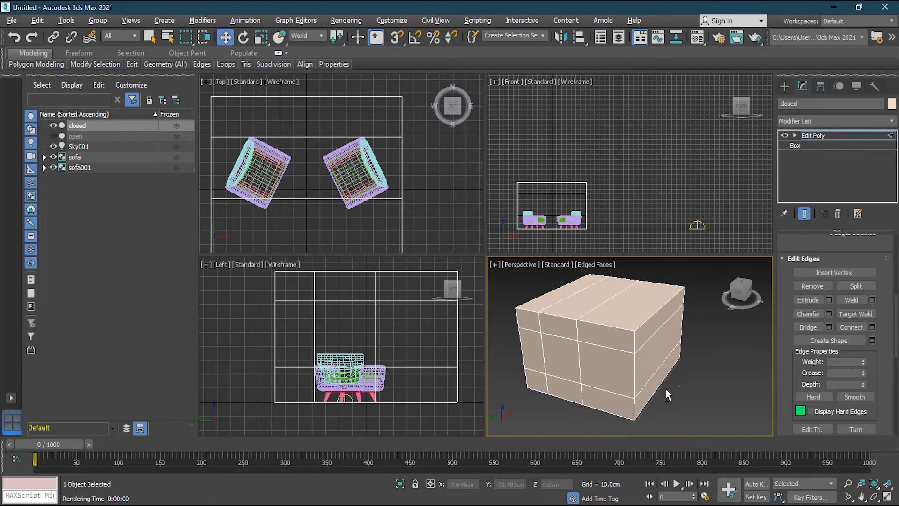
left_click_drag(895, 347, 895, 290)
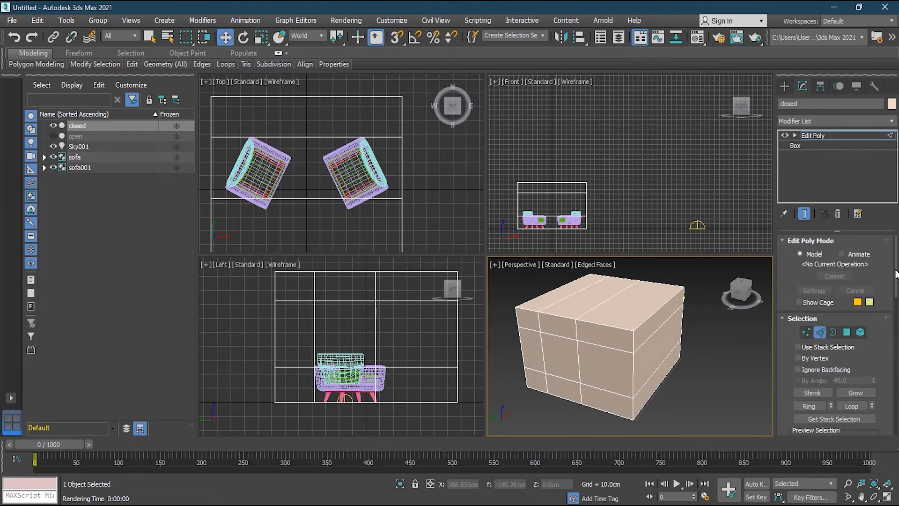
Step: Delete the middle polygon of the closed box's left side wall to cut a window opening, and end polygon editing
left_click(847, 332)
left_click(560, 360)
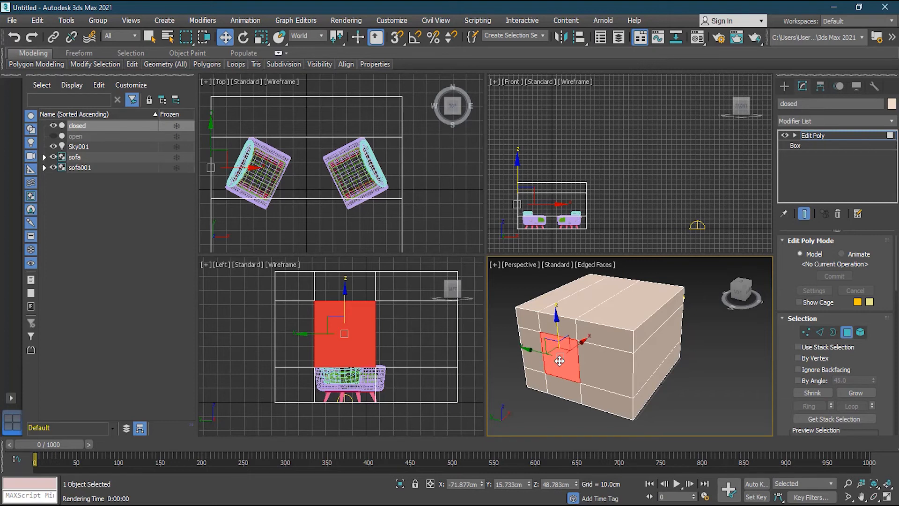
key("Delete")
scroll(557, 366, "up", 5)
mouse_move(569, 366)
middle_mouse_down("alt")
mouse_move(601, 362)
mouse_move(638, 327)
middle_mouse_up("alt")
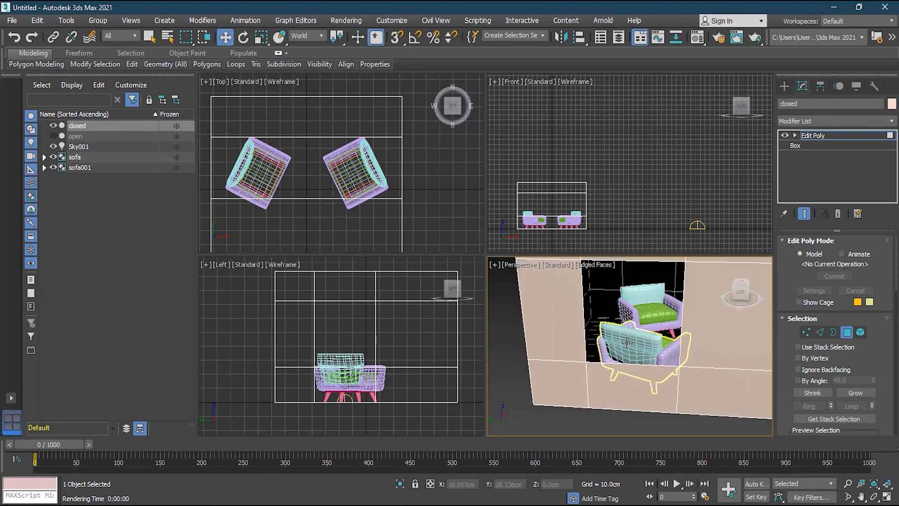
scroll(627, 342, "down", 3)
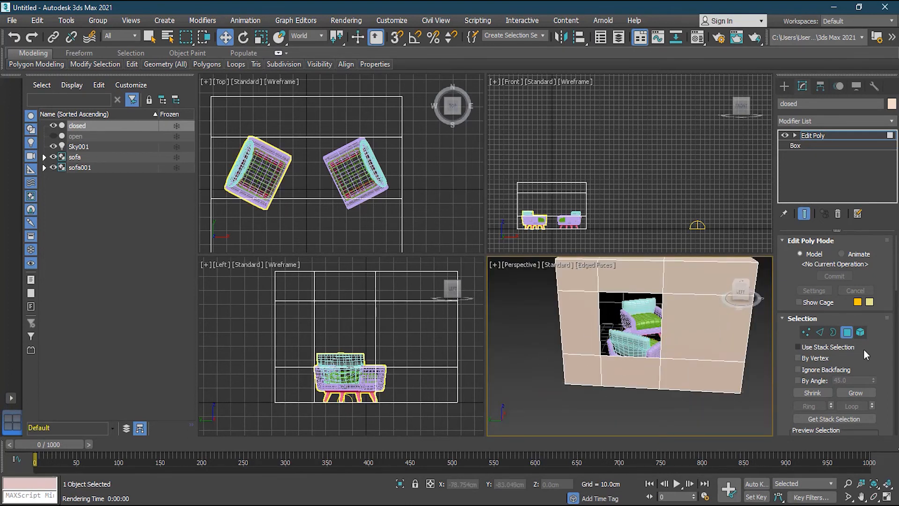
left_click(846, 332)
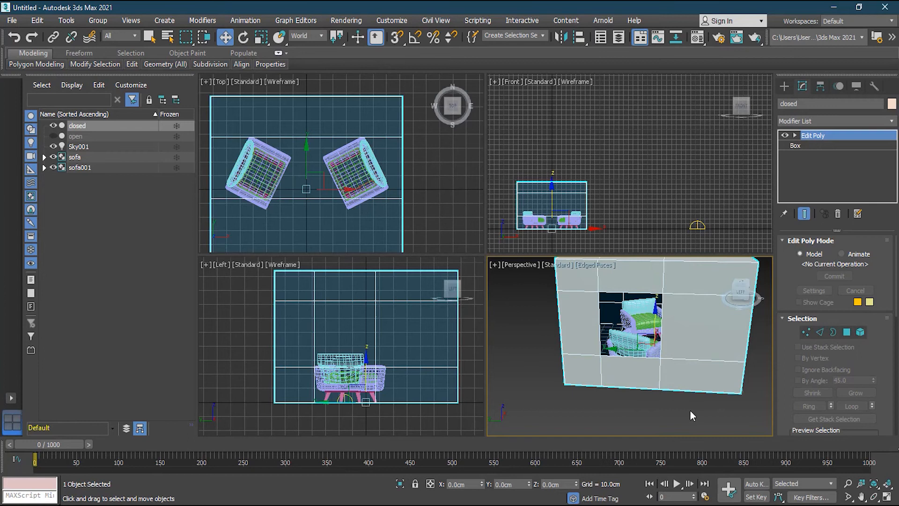
left_click(690, 412)
scroll(702, 411, "up", 2)
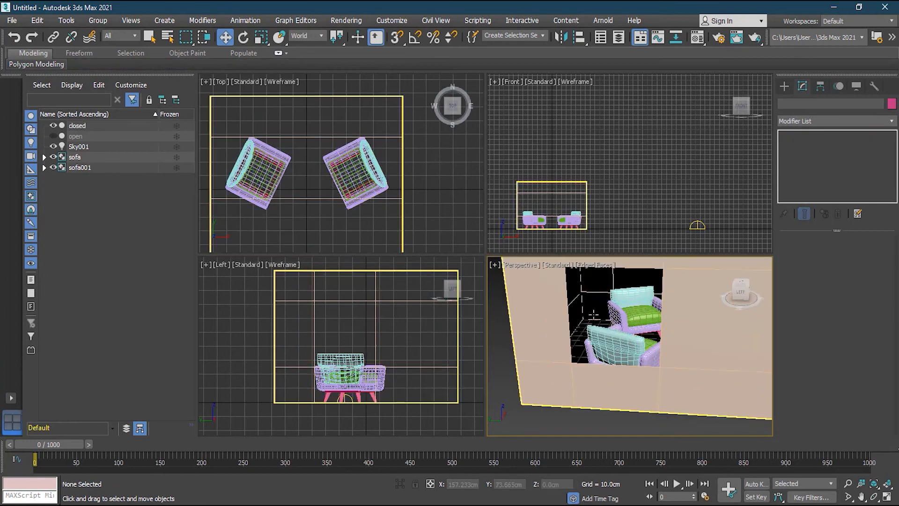
Step: Add a Shell modifier with a 1.0 cm outer amount to the closed box and inspect the wall thickness around the opening
left_click(713, 357)
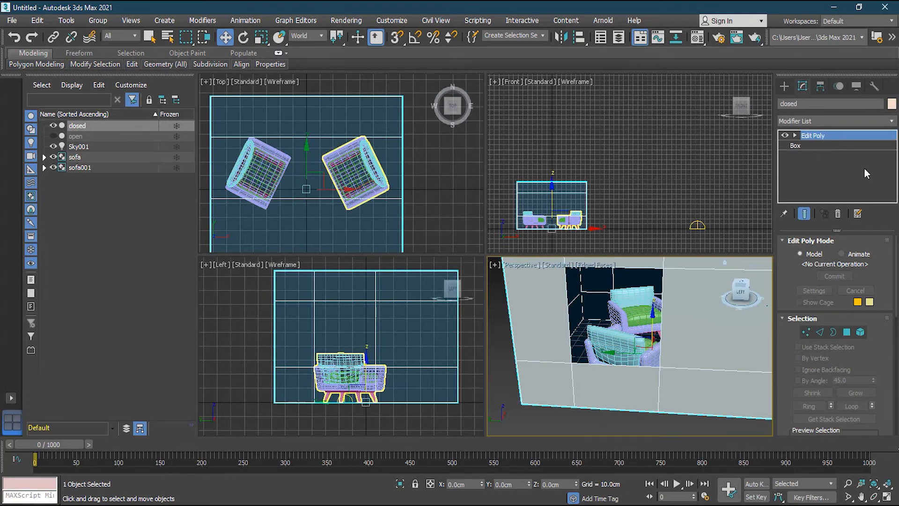
left_click(891, 122)
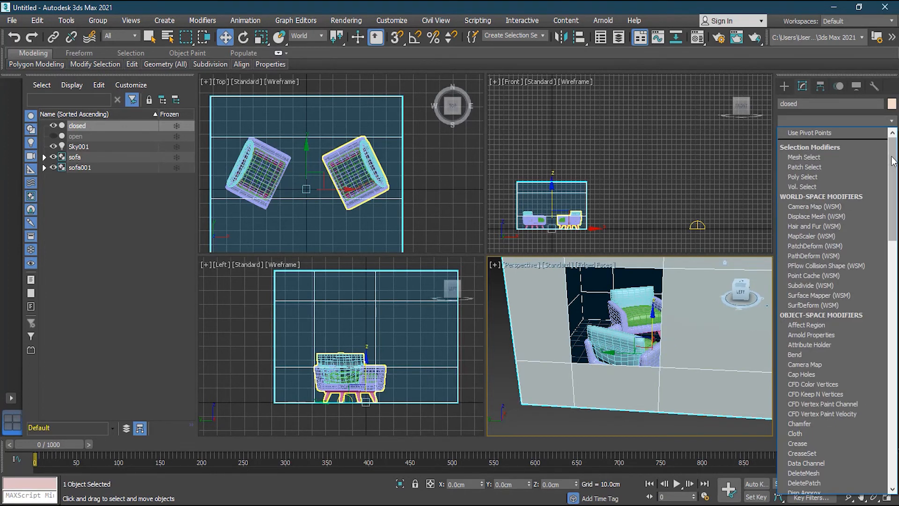
left_click_drag(892, 161, 892, 321)
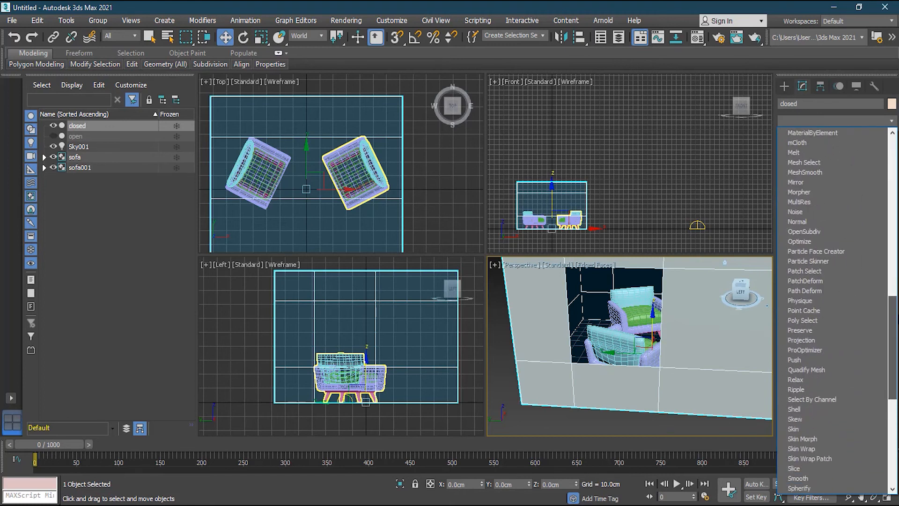
left_click(841, 409)
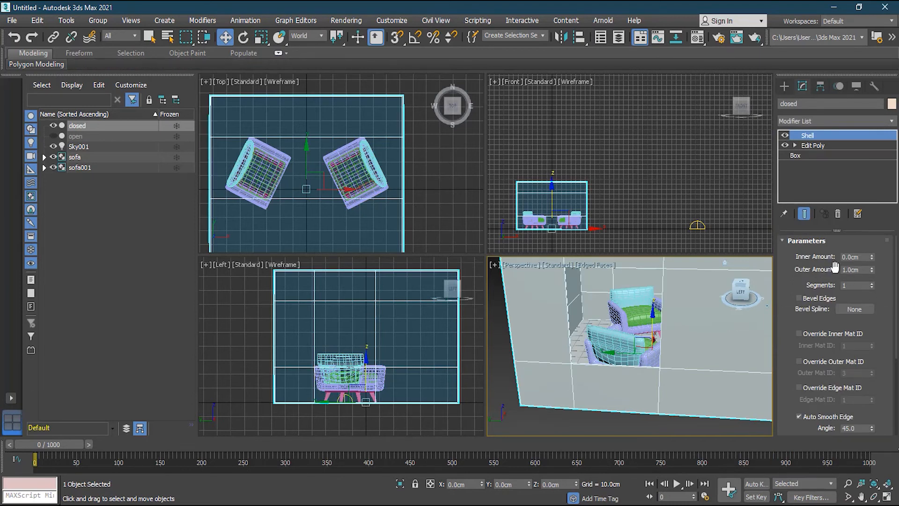
left_click(594, 423)
scroll(618, 346, "down", 3)
middle_click_drag(638, 370, 662, 354, "alt")
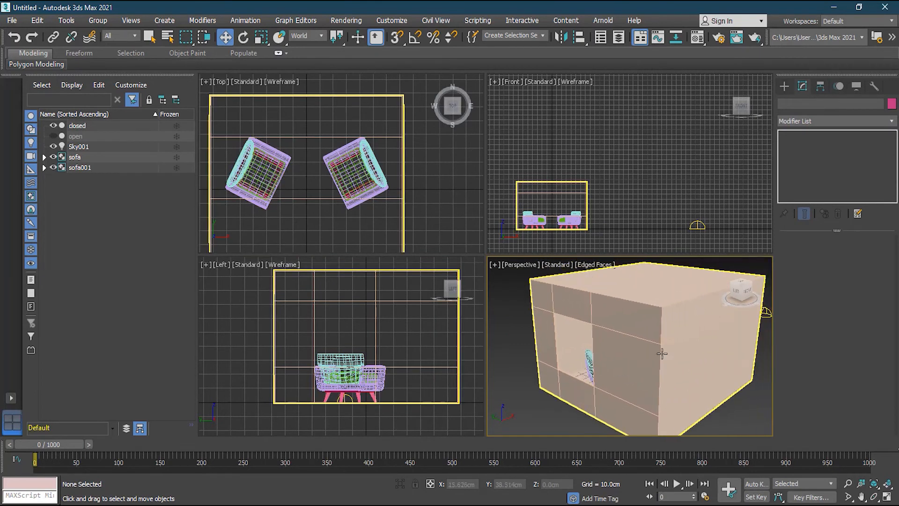
scroll(629, 360, "down", 2)
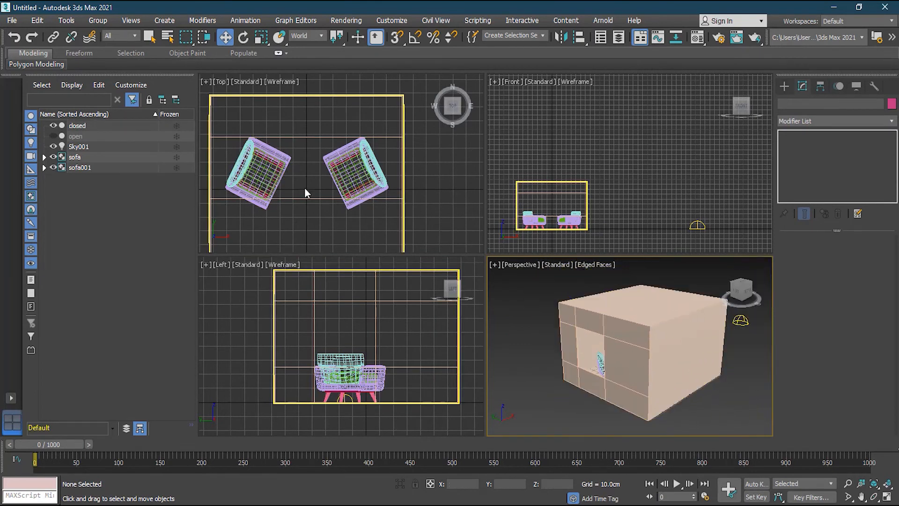
Step: Browse the Standard and Arnold camera types available for creation, ending on the Standard set
scroll(305, 190, "down", 5)
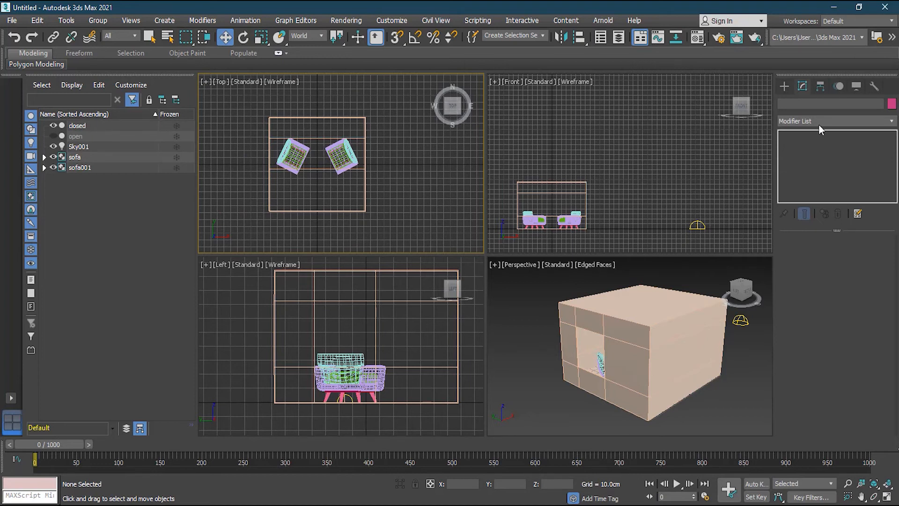
left_click(785, 86)
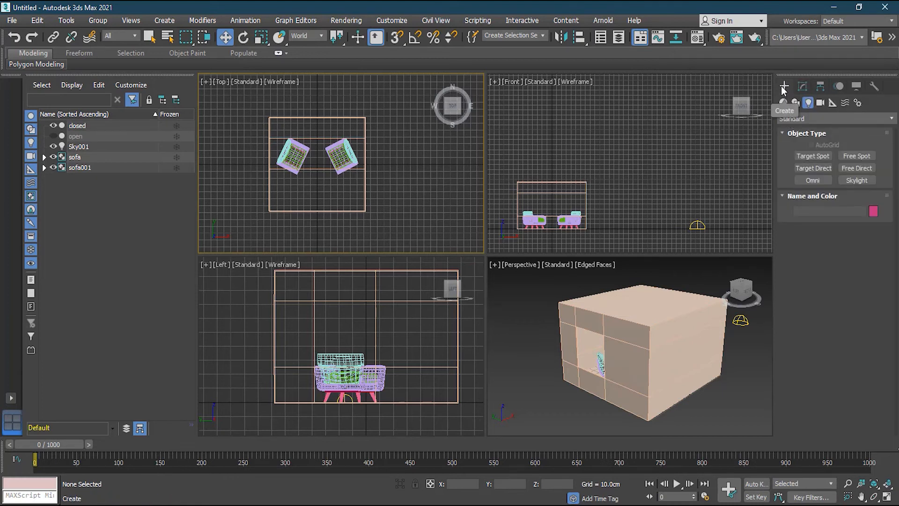
left_click(821, 103)
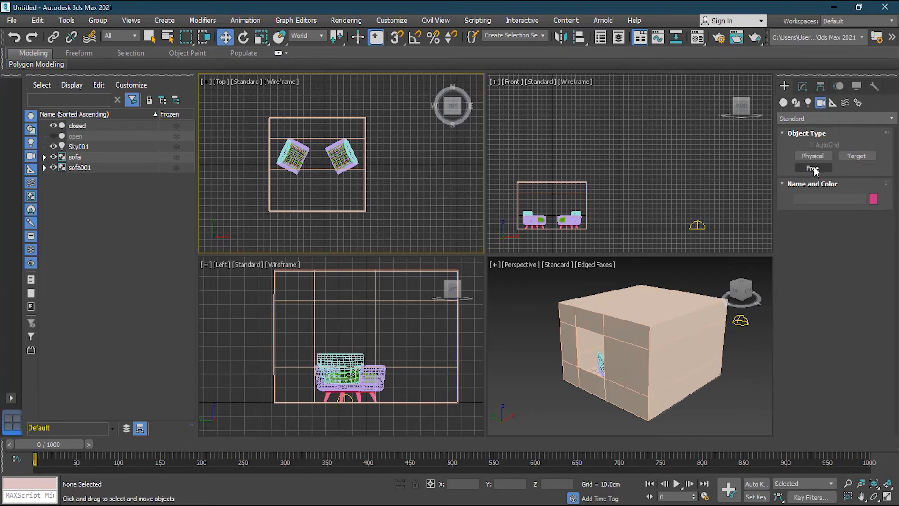
left_click(817, 119)
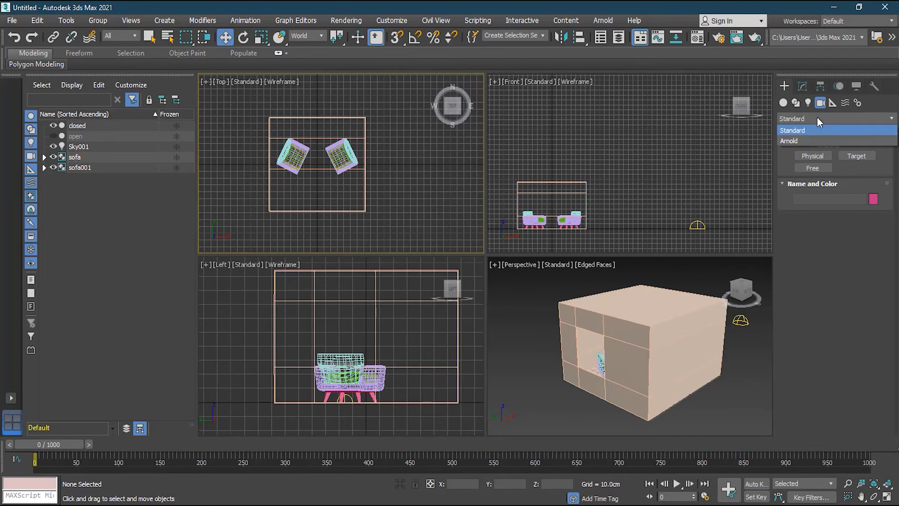
left_click(806, 140)
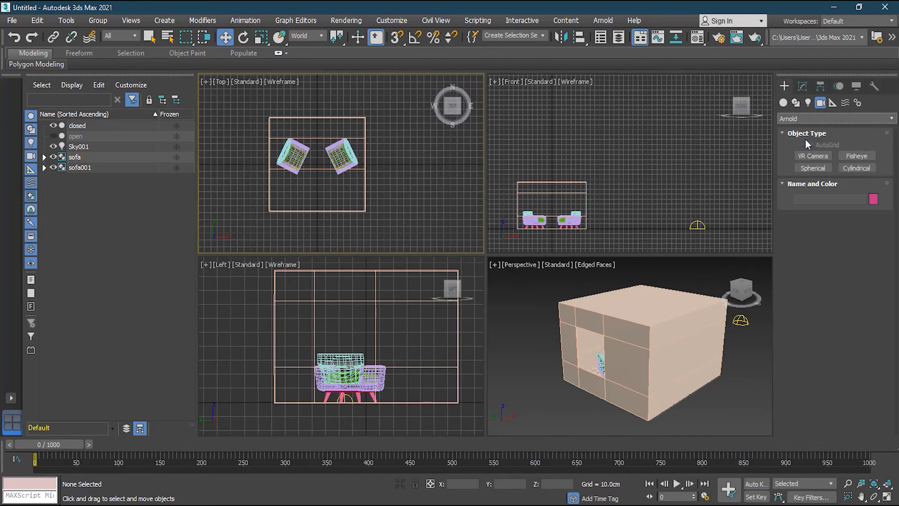
left_click(821, 117)
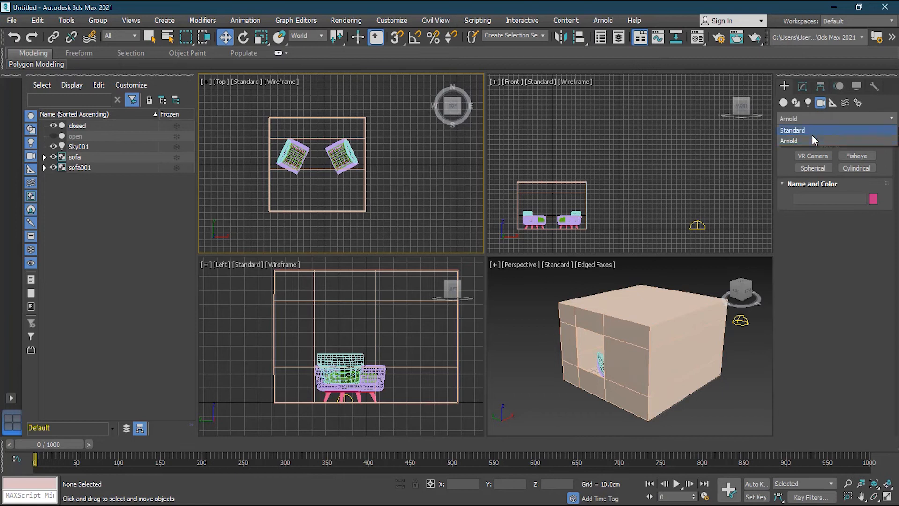
left_click(816, 128)
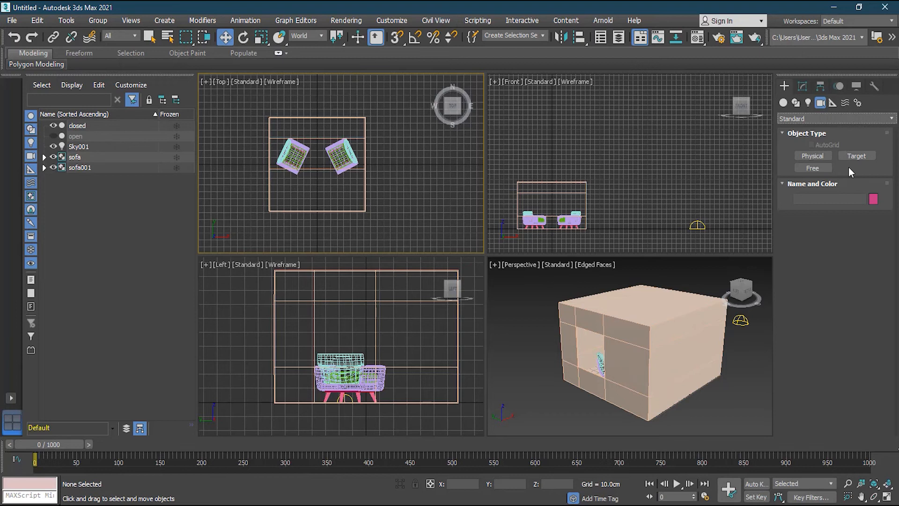
Step: Try placing a Free camera in the Top view between the armchairs, and delete it
left_click(821, 168)
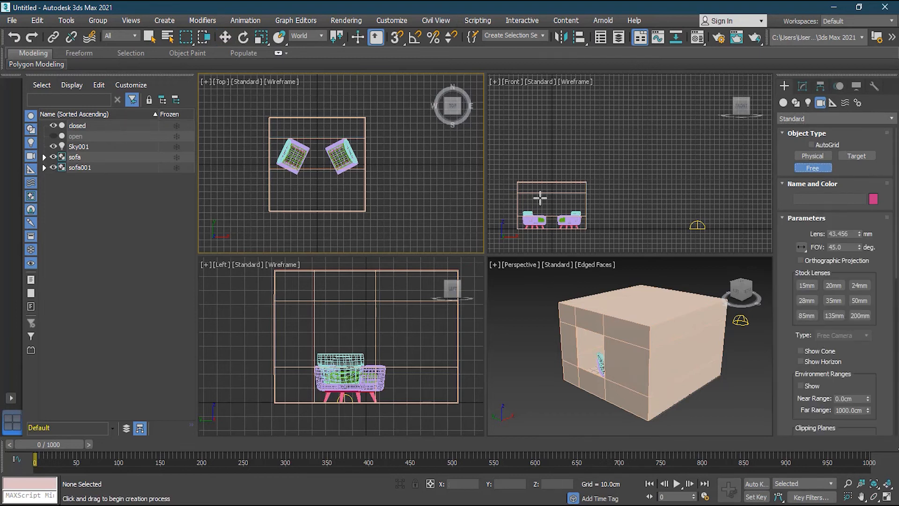
left_click(317, 179)
scroll(435, 354, "down", 3)
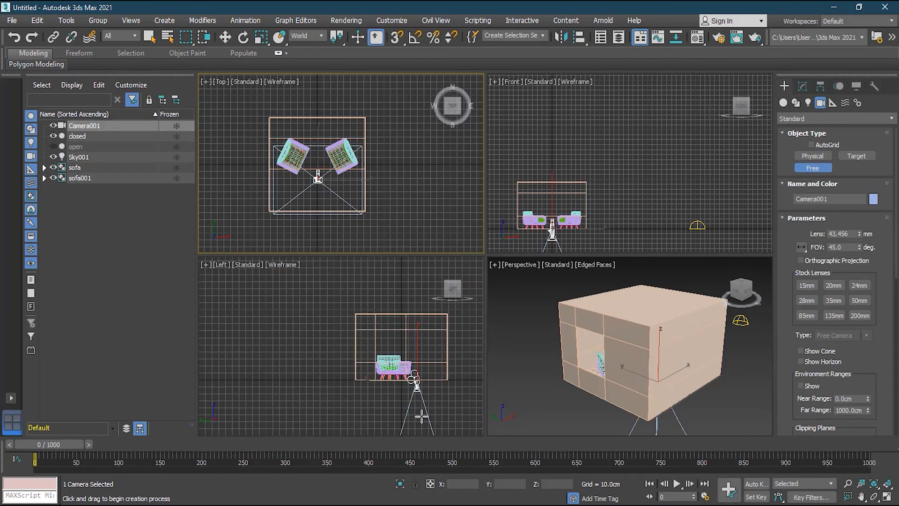
scroll(424, 388, "down", 3)
middle_click_drag(424, 388, 384, 353)
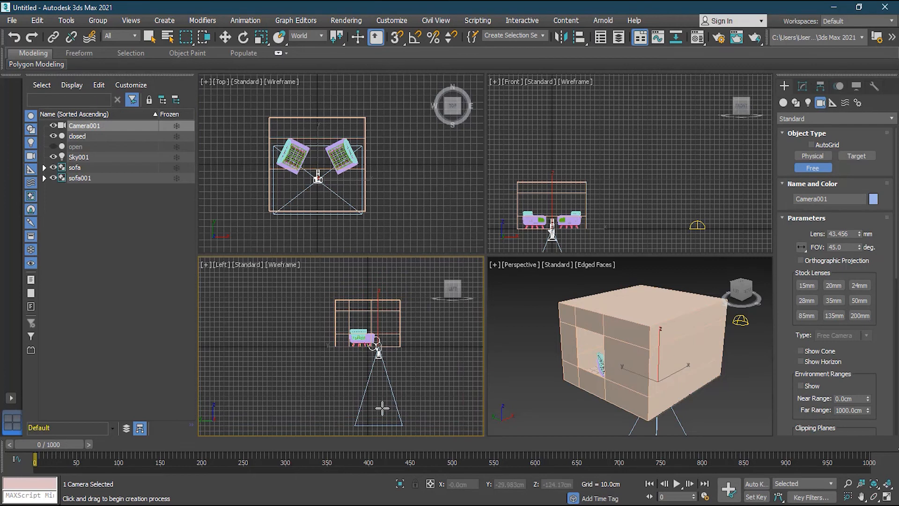
key("Delete")
Step: Place a Free camera in the Front view, centred between and above the two armchairs
scroll(523, 206, "up", 3)
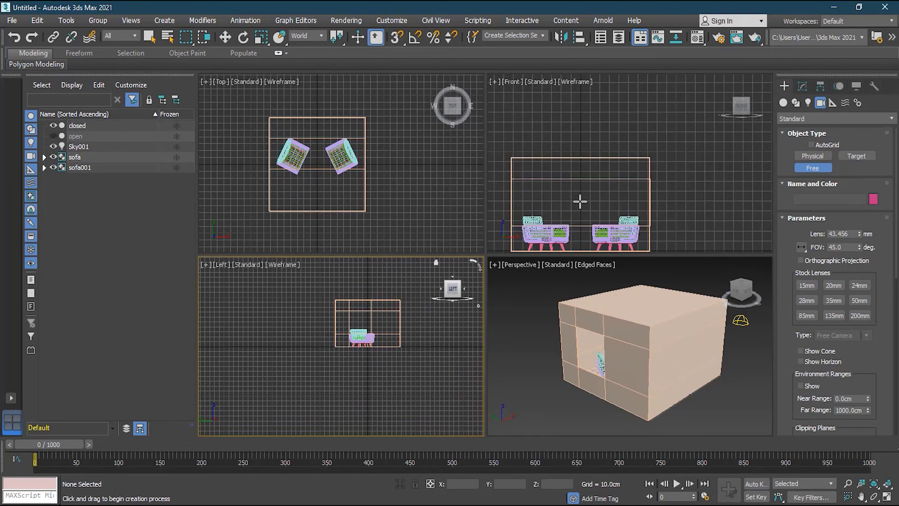
scroll(365, 307, "up", 4)
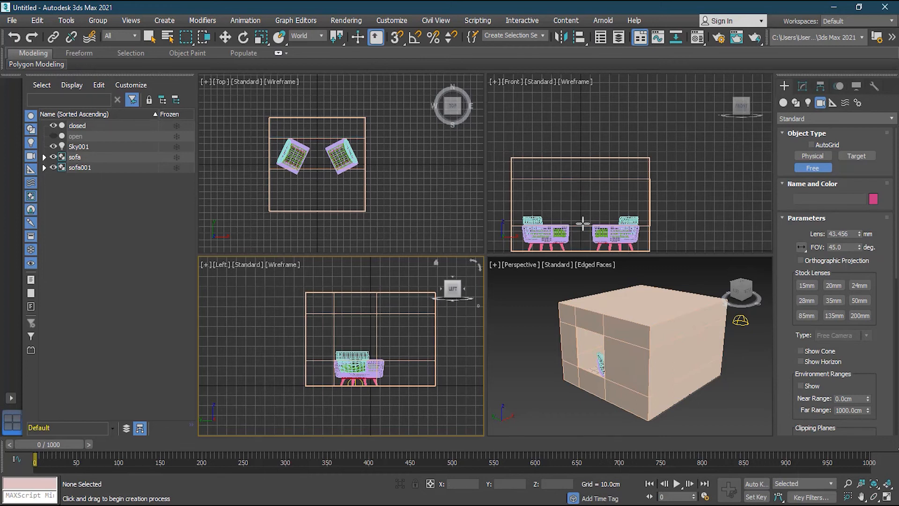
left_click(580, 202)
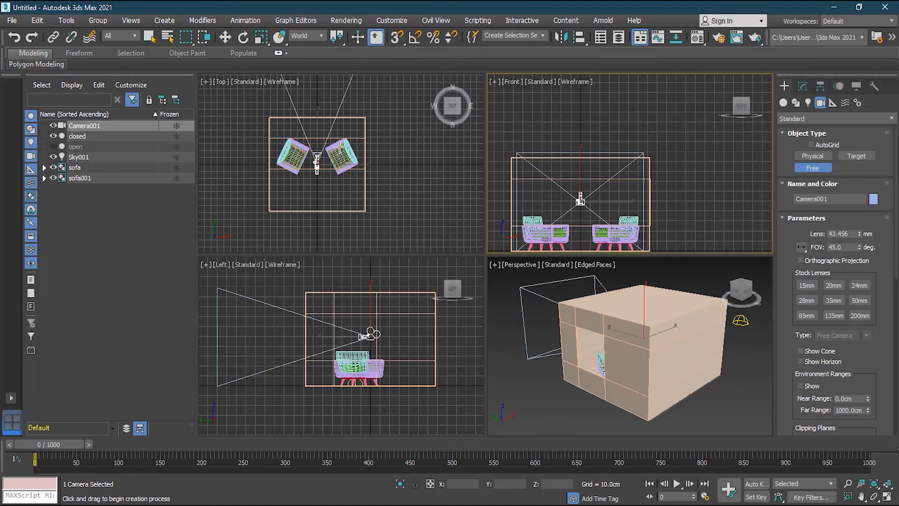
left_click(226, 37)
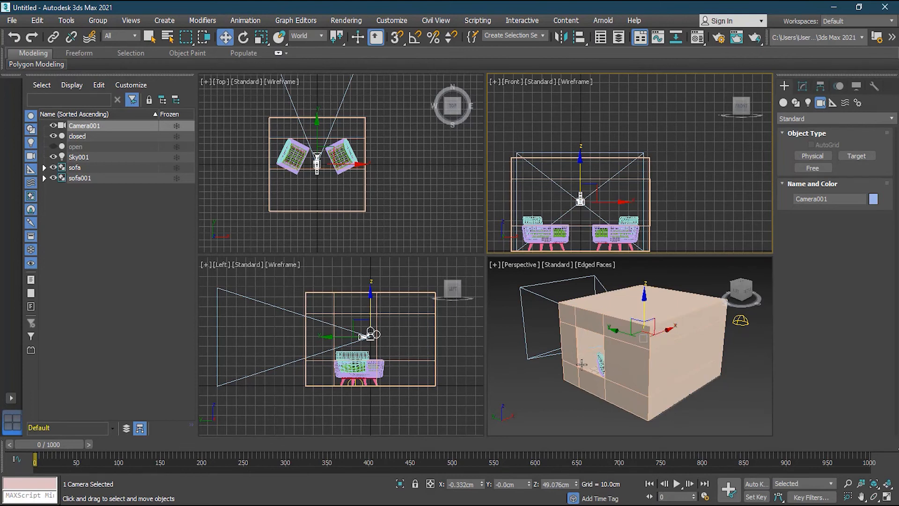
Step: Switch the perspective viewport to the Camera001 view
scroll(351, 187, "down", 2)
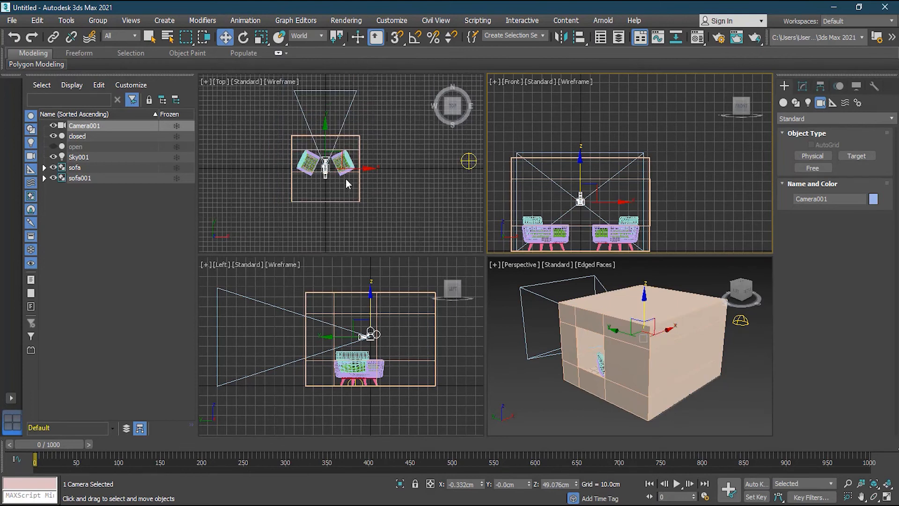
left_click(526, 265)
left_click(507, 265)
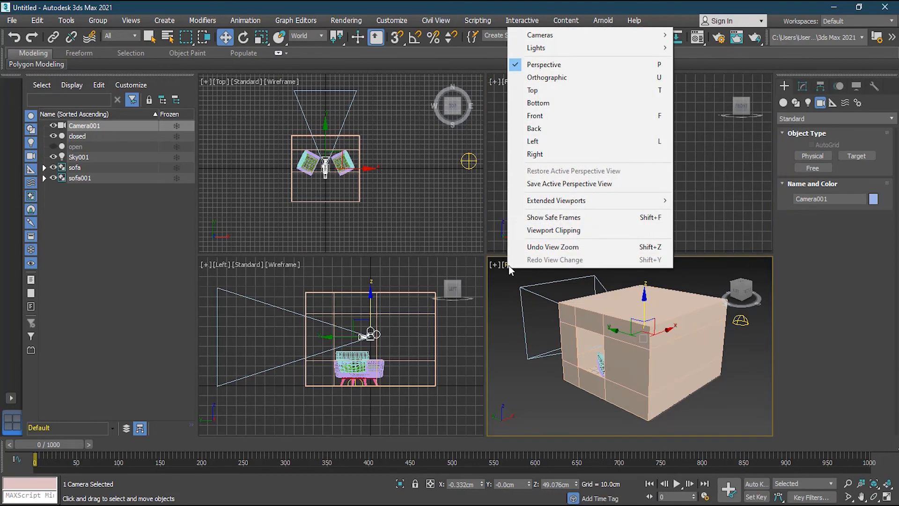
mouse_move(555, 35)
mouse_move(601, 34)
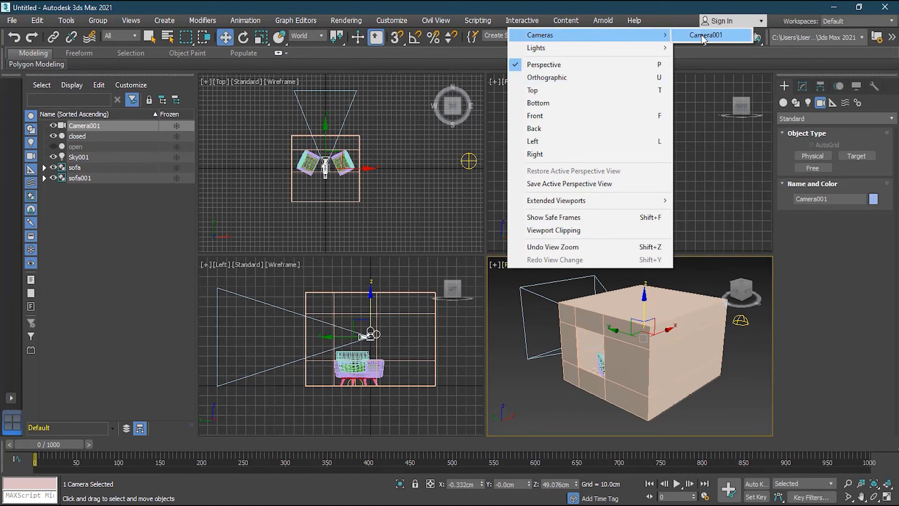
left_click(701, 34)
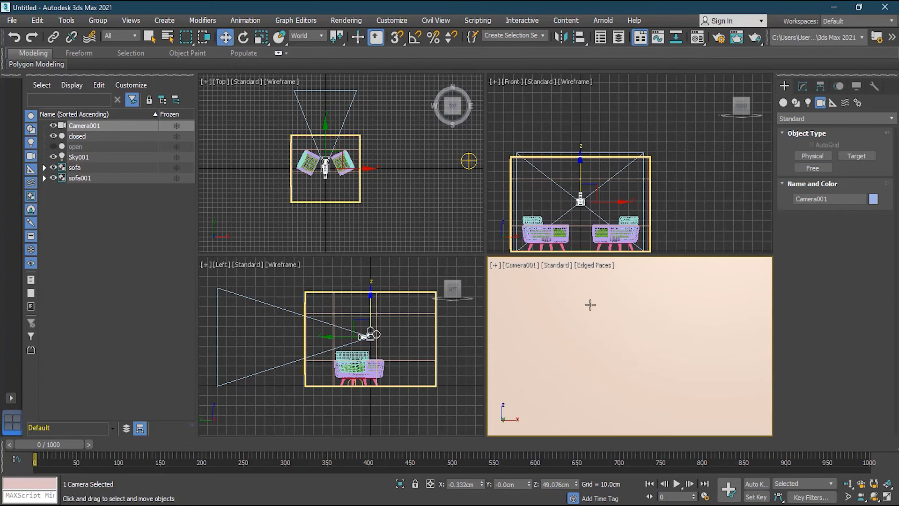
Step: Move the camera into the room corner at about X 53.75 cm, Y -53.7 cm and rotate it toward the window wall
scroll(326, 334, "up", 3)
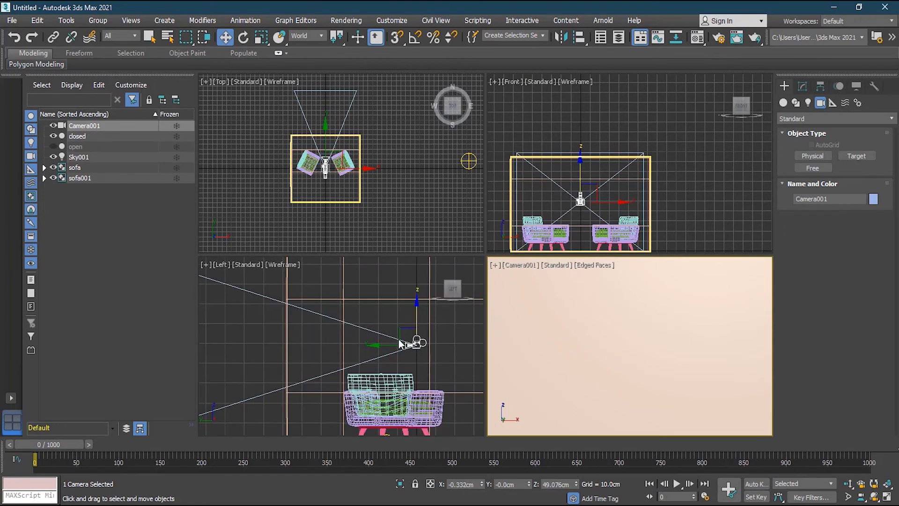
scroll(330, 347, "down", 3)
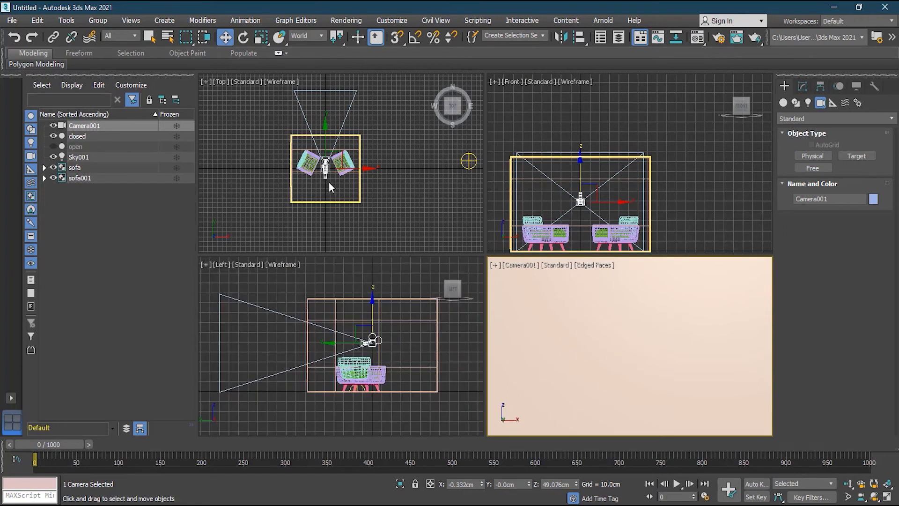
scroll(328, 173, "up", 2)
left_click_drag(327, 143, 326, 197)
left_click(243, 38)
left_click_drag(373, 243, 379, 192)
left_click(225, 37)
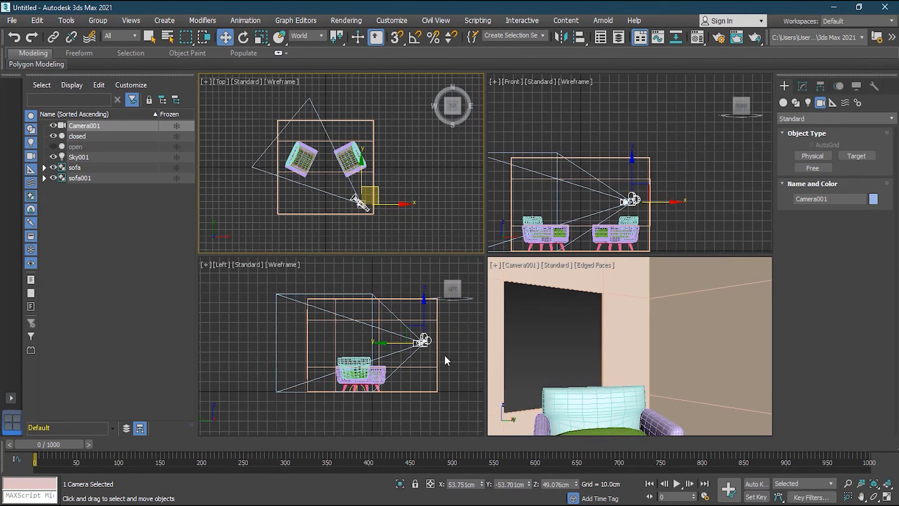
middle_click_drag(445, 355, 411, 362)
Step: Widen the camera's view by setting its lens to 16.456 mm
left_click(360, 204)
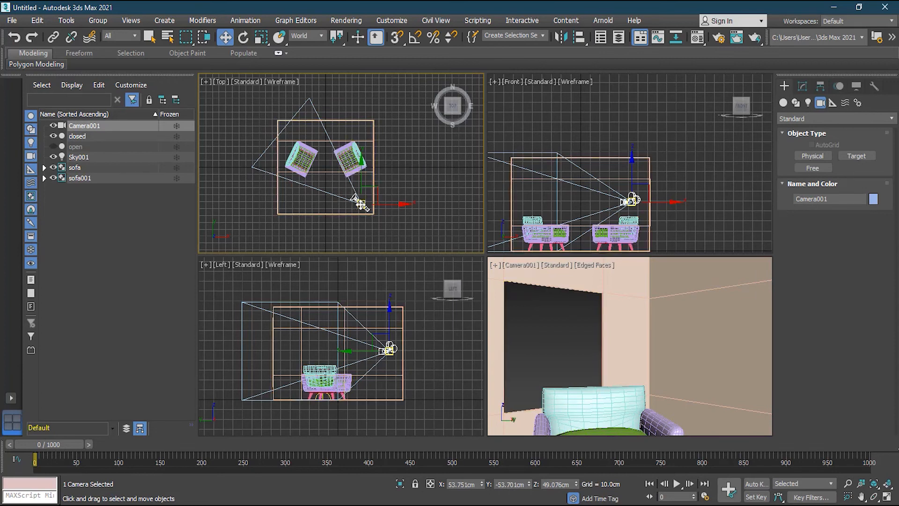
left_click(803, 86)
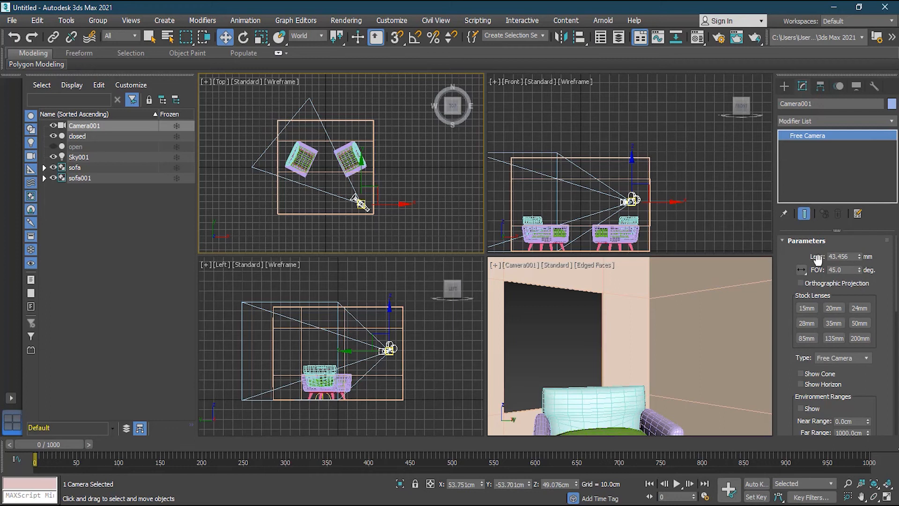
left_click_drag(858, 256, 861, 272)
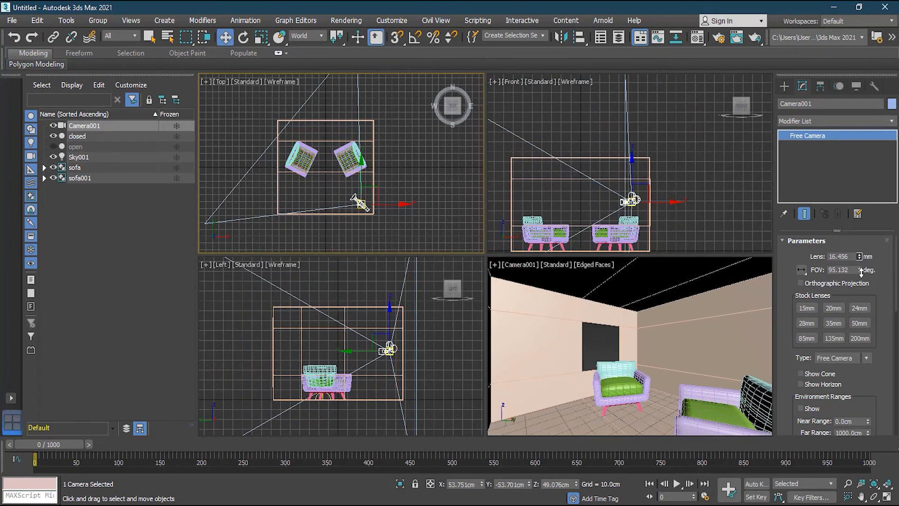
Step: Adjust the camera's field of view and lens, ending with a wide 15.429 mm lens
right_click(860, 270)
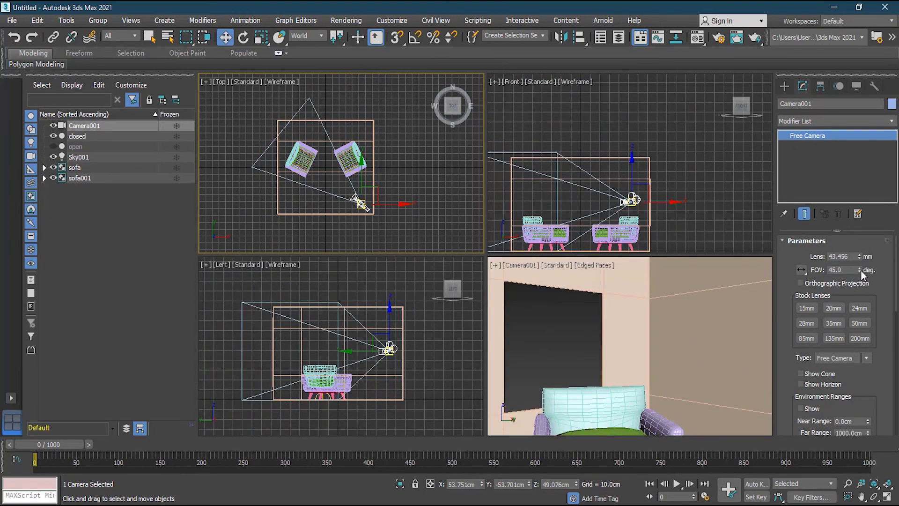
left_click_drag(860, 271, 860, 249)
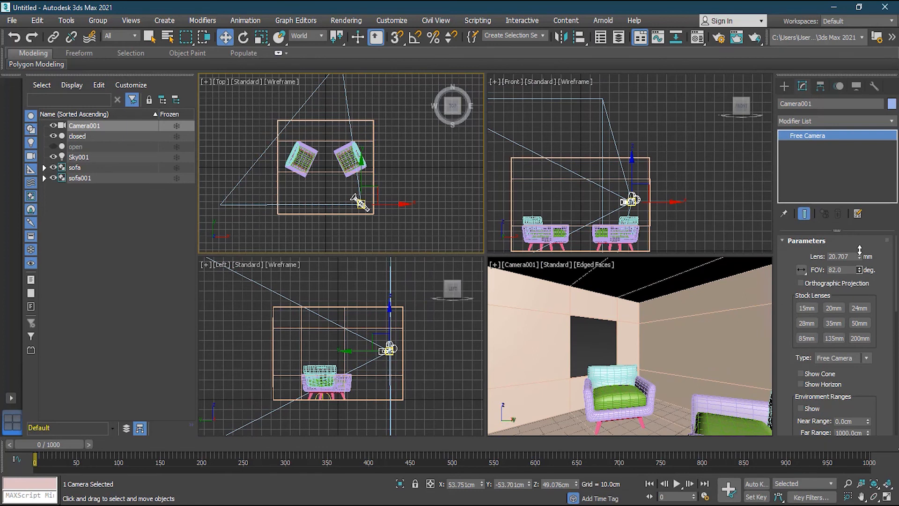
left_click_drag(859, 251, 861, 256)
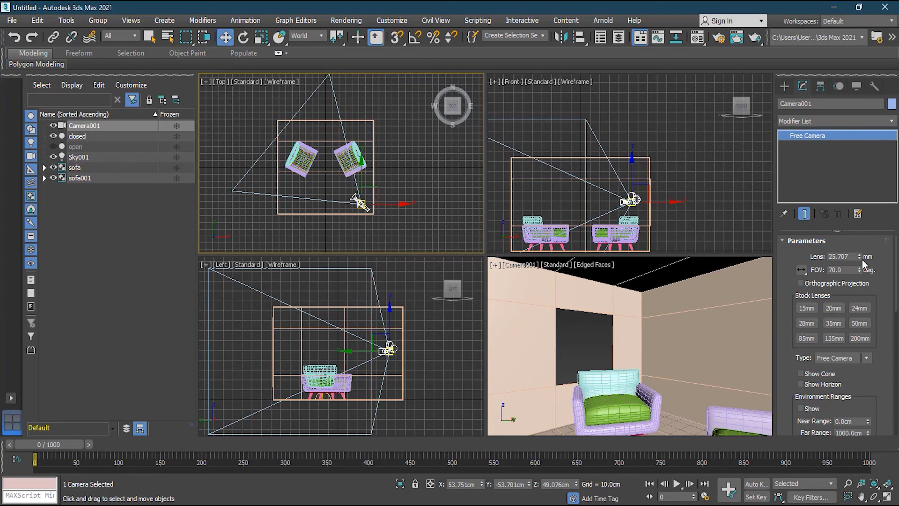
left_click_drag(860, 257, 858, 266)
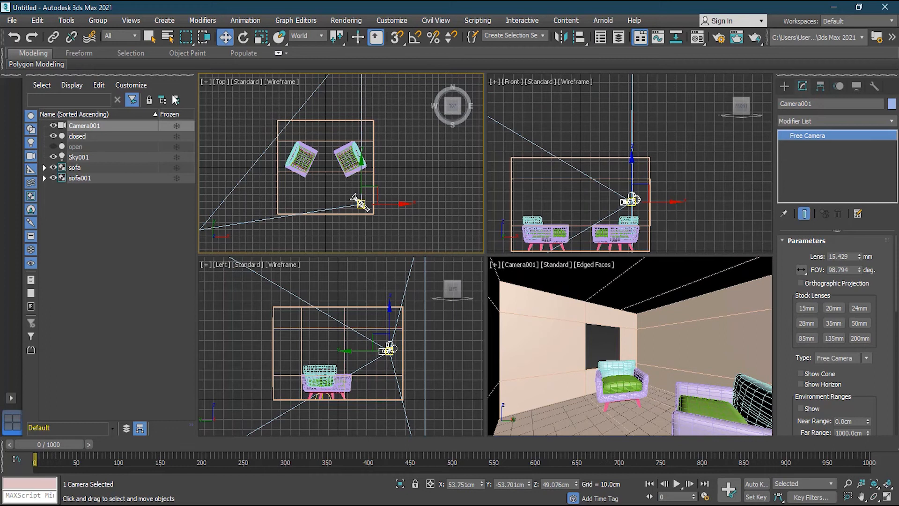
Step: Rotate the camera to about 24° in Z and move it to about X 34.5, Y -67.8, Z 37.3 cm, framing both armchairs
left_click(243, 37)
left_click_drag(382, 233, 348, 220)
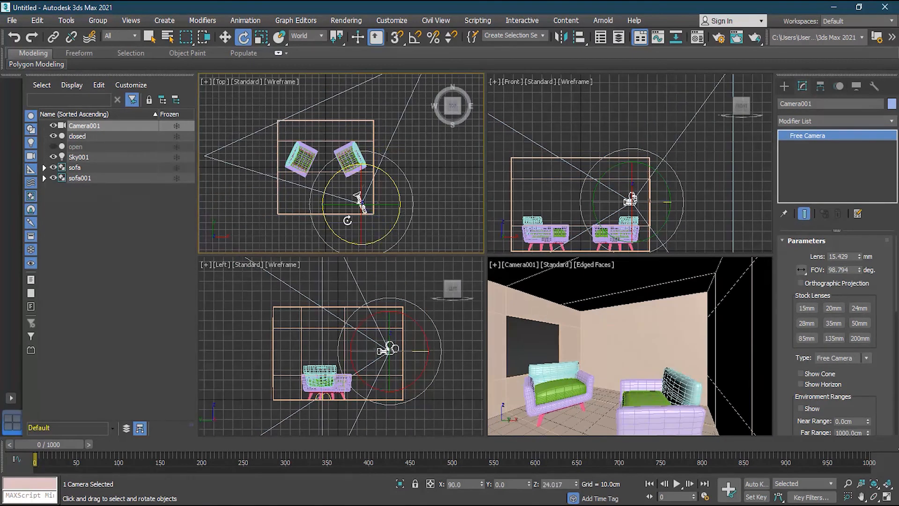
left_click(225, 37)
mouse_move(382, 204)
left_mouse_down()
mouse_move(352, 196)
mouse_move(363, 212)
mouse_move(385, 212)
left_mouse_up()
right_click(645, 349)
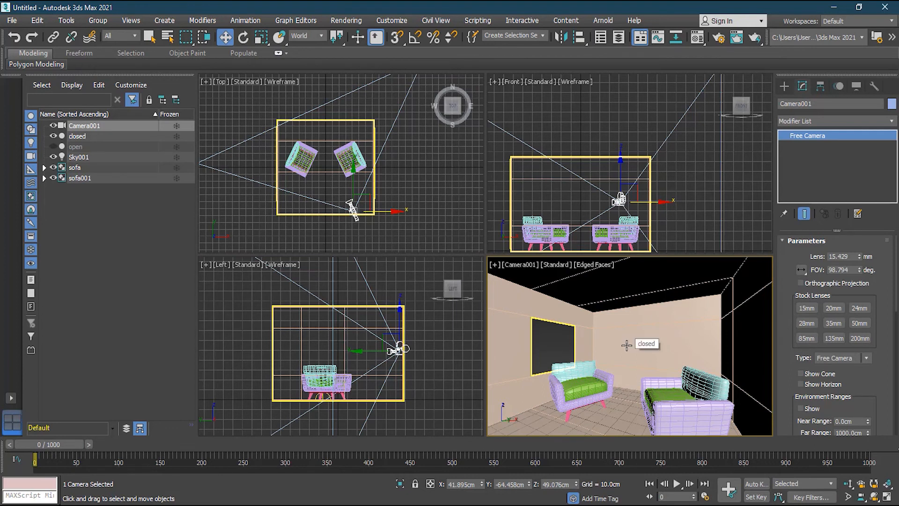
mouse_move(627, 345)
middle_mouse_down()
mouse_move(616, 332)
mouse_move(640, 345)
mouse_move(624, 330)
mouse_move(627, 371)
mouse_move(636, 358)
mouse_move(624, 351)
middle_mouse_up()
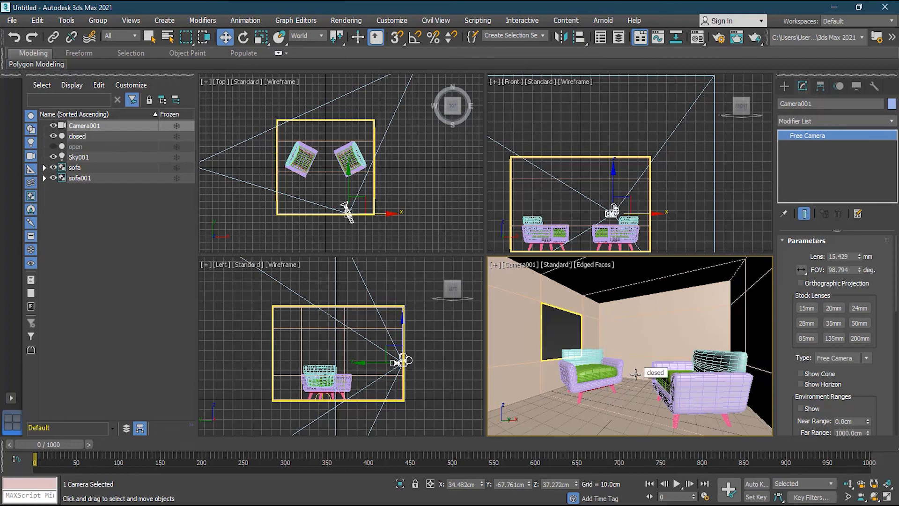
Step: Dolly the camera slightly into the room and adjust its field of view to a lens of about 15.994 mm
left_click(848, 485)
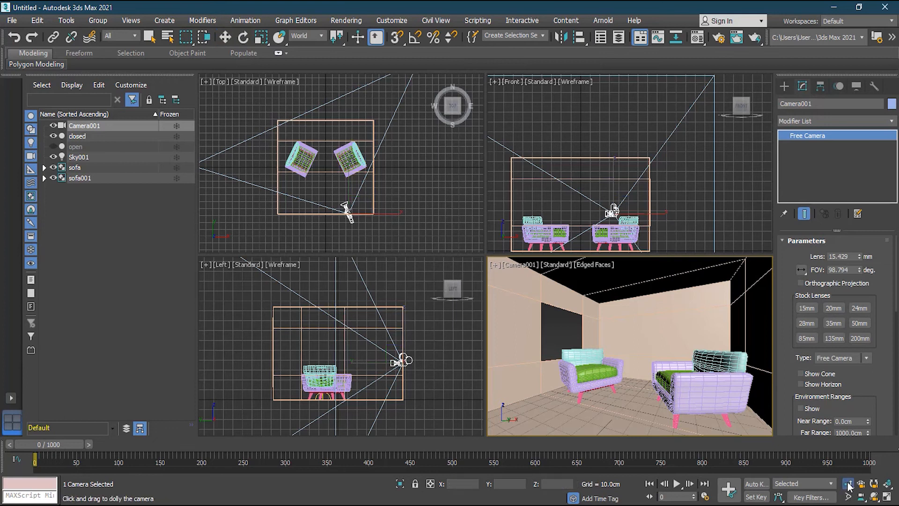
mouse_move(631, 389)
left_mouse_down()
mouse_move(635, 358)
mouse_move(639, 388)
left_mouse_up()
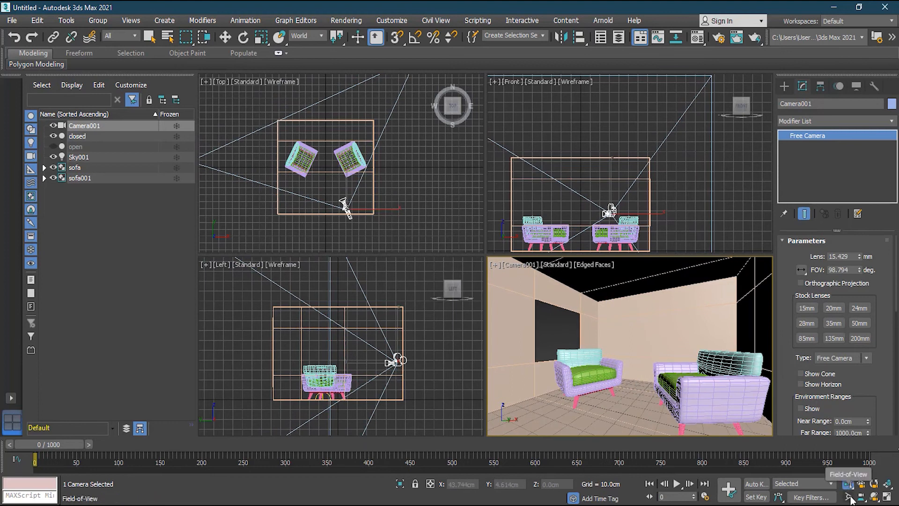
left_click(848, 497)
left_click_drag(640, 377, 643, 388)
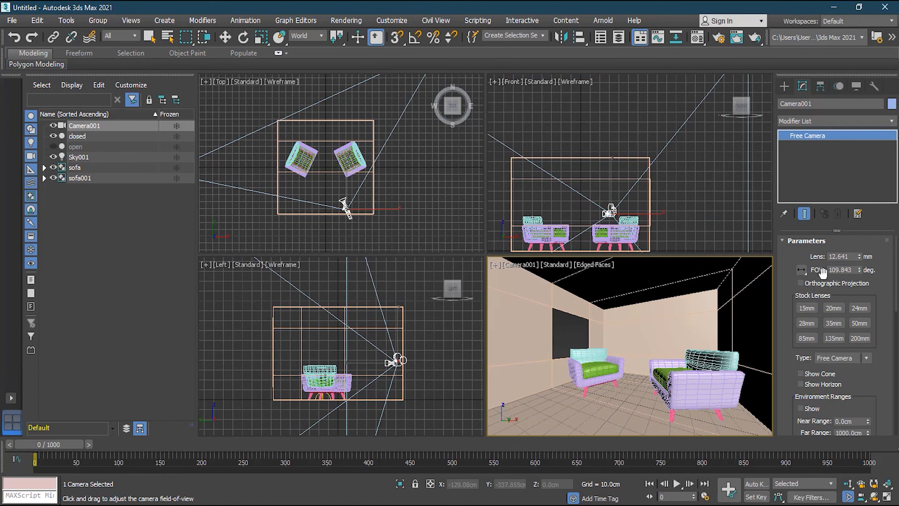
mouse_move(618, 351)
left_mouse_down()
mouse_move(618, 361)
mouse_move(617, 338)
left_mouse_up()
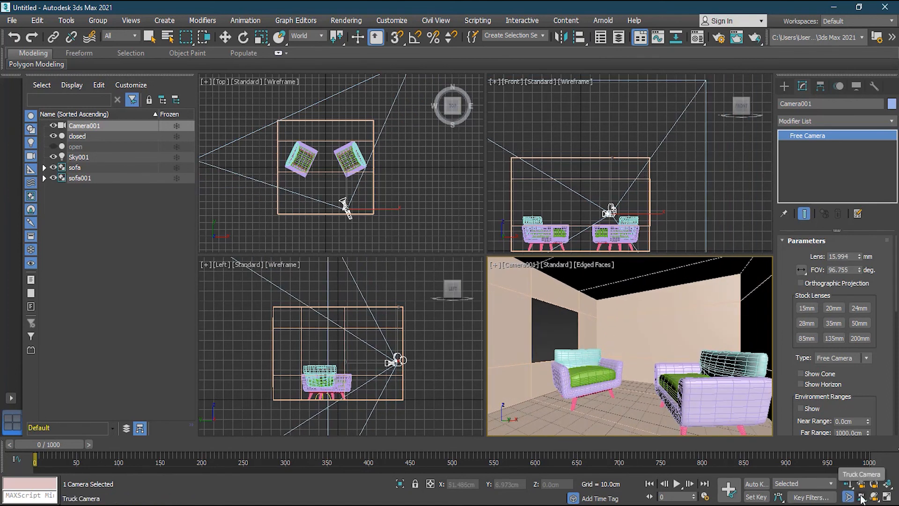
Step: Truck the camera slightly sideways and adjust its perspective to a lens of about 16.733 mm
left_click(861, 497)
mouse_move(625, 378)
left_mouse_down()
mouse_move(614, 388)
mouse_move(617, 379)
left_mouse_up()
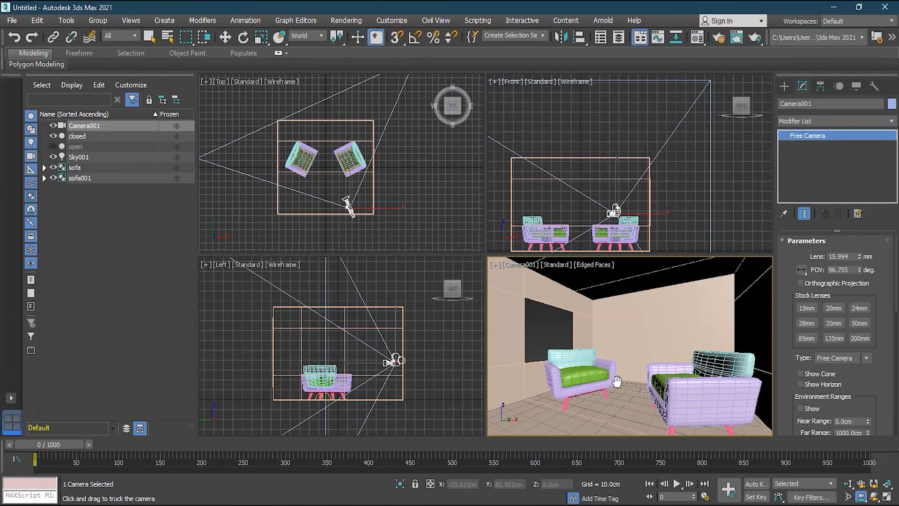
left_click(862, 483)
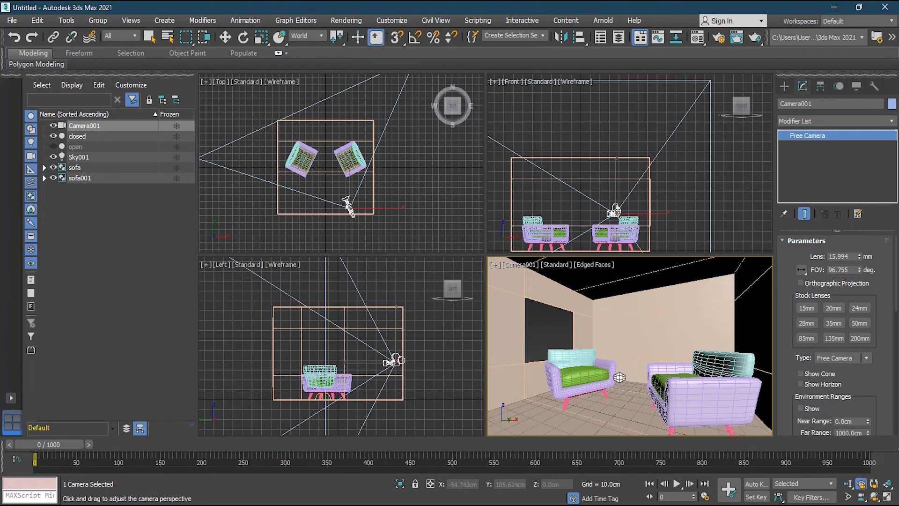
left_click_drag(622, 377, 636, 420)
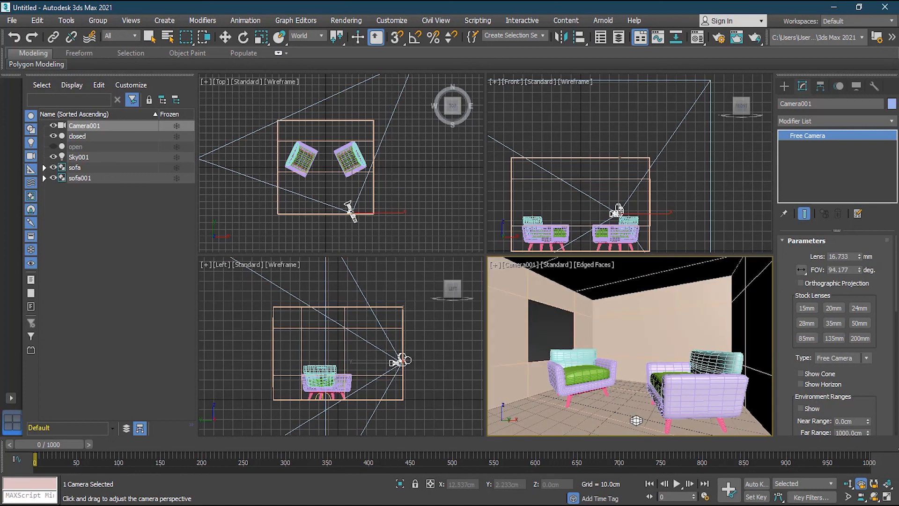
Step: Try rolling and orbiting the camera in the Camera001 view
left_click(874, 485)
left_click_drag(636, 356, 660, 360)
left_click(874, 495)
left_click_drag(627, 371, 598, 350)
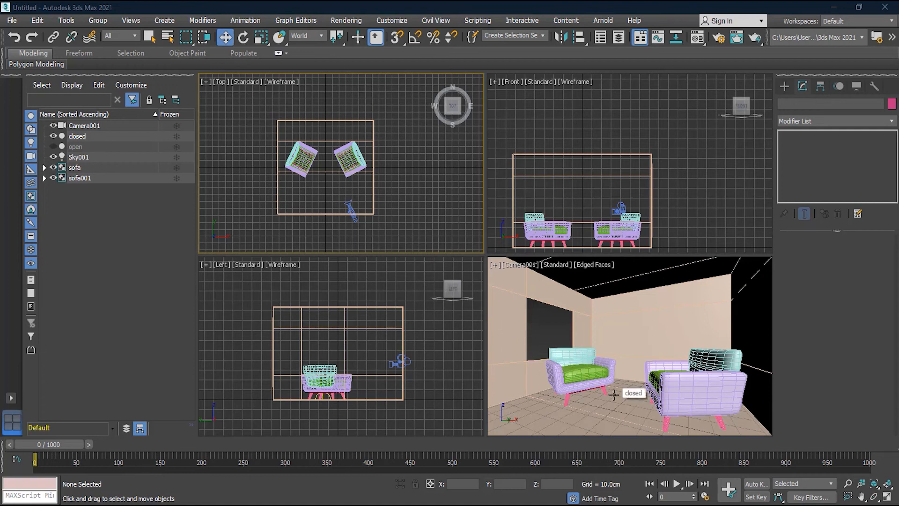
Step: Render the Camera001 view and overwrite the existing test.jpg output file
scroll(682, 190, "down", 5)
middle_click_drag(682, 189, 640, 202)
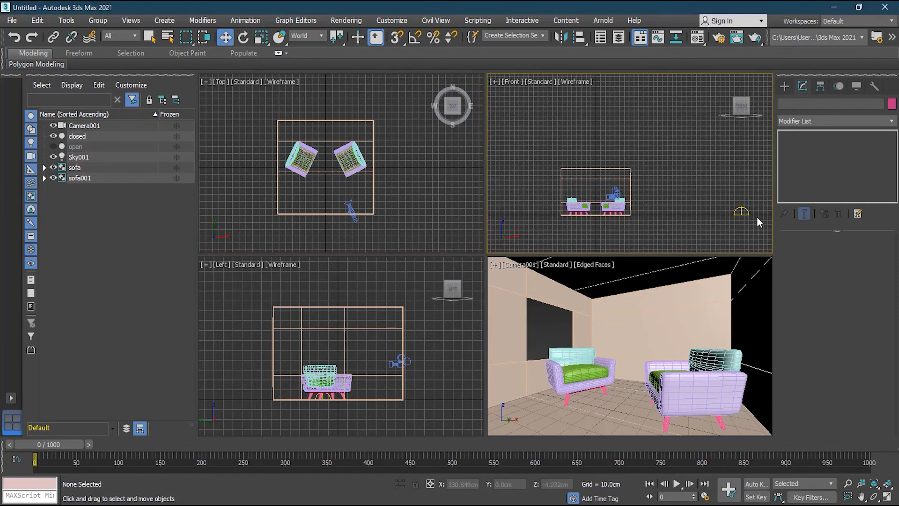
right_click(639, 301)
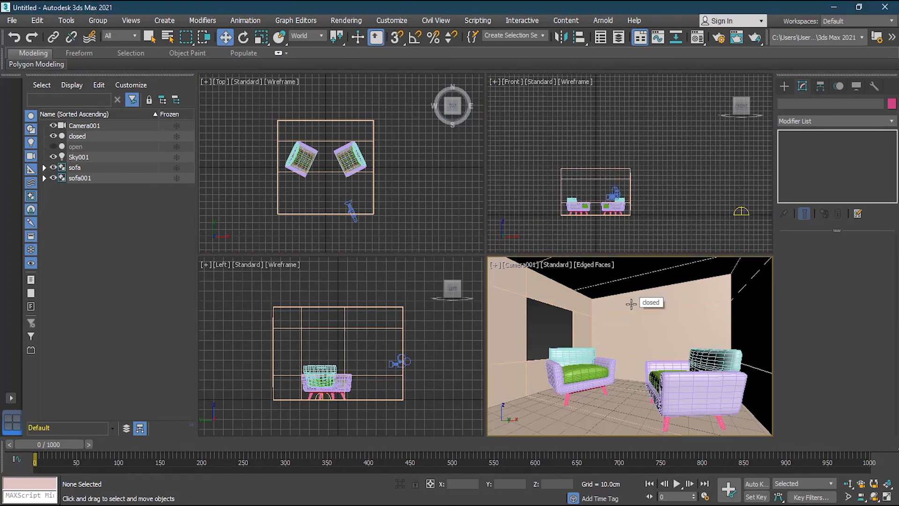
left_click(737, 41)
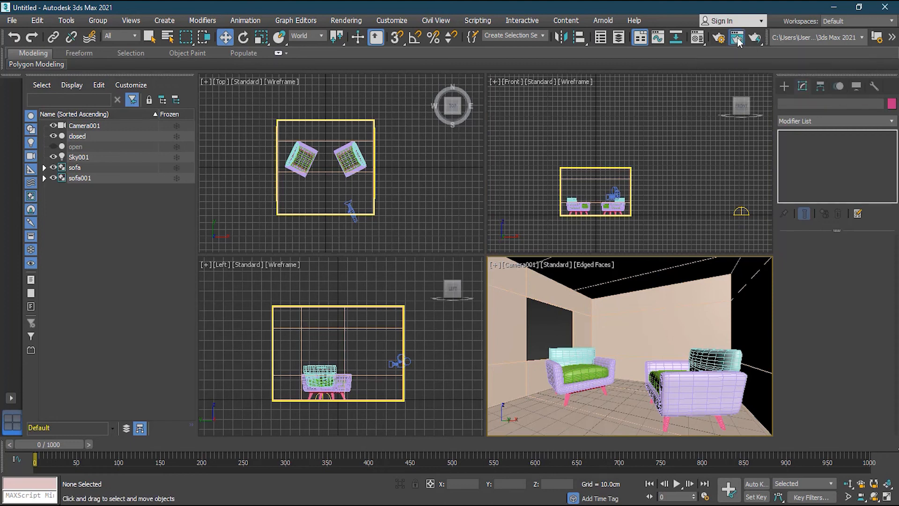
left_click_drag(200, 26, 213, 78)
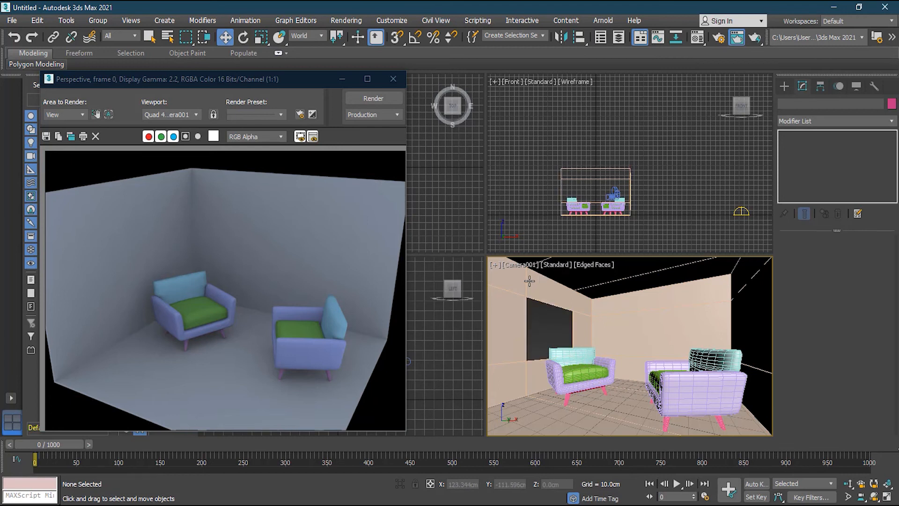
left_click(357, 98)
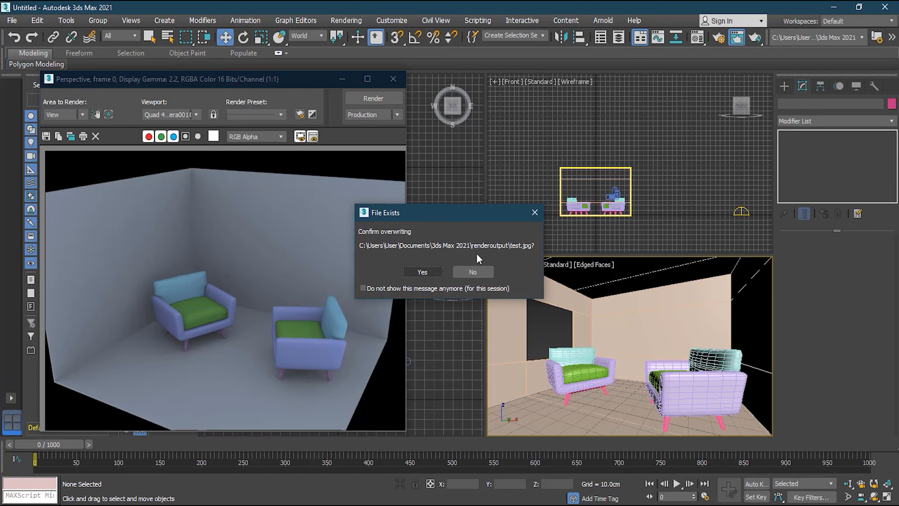
left_click(422, 271)
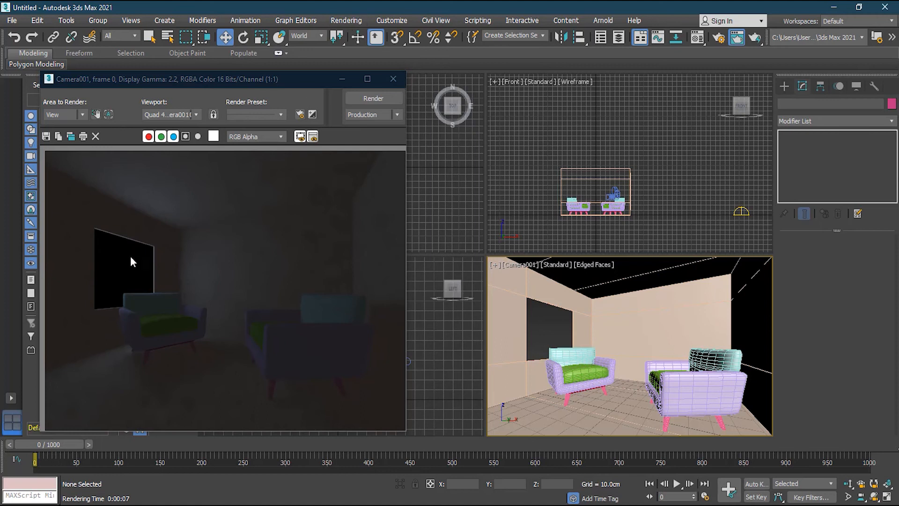
Step: Assign the skylight's construction_yard_2k.hdr map to the scene's Environment Map as an instance
left_click(352, 22)
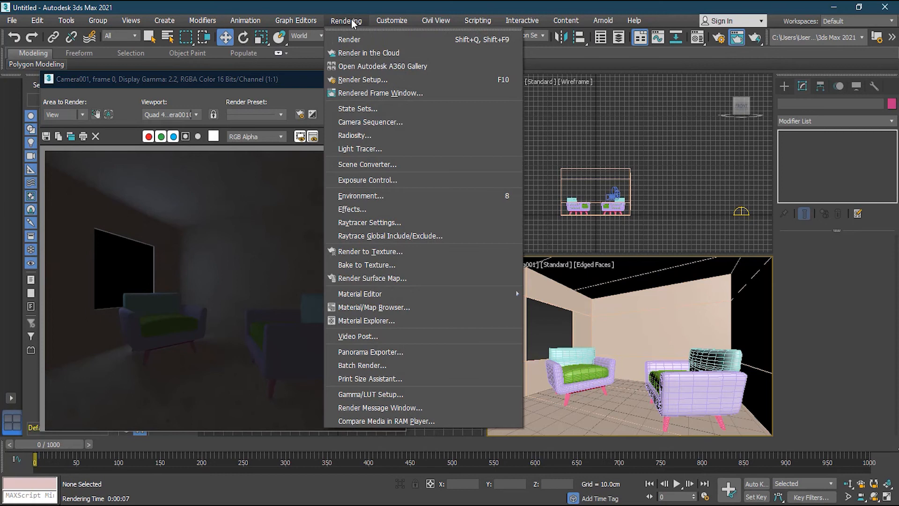
left_click(391, 196)
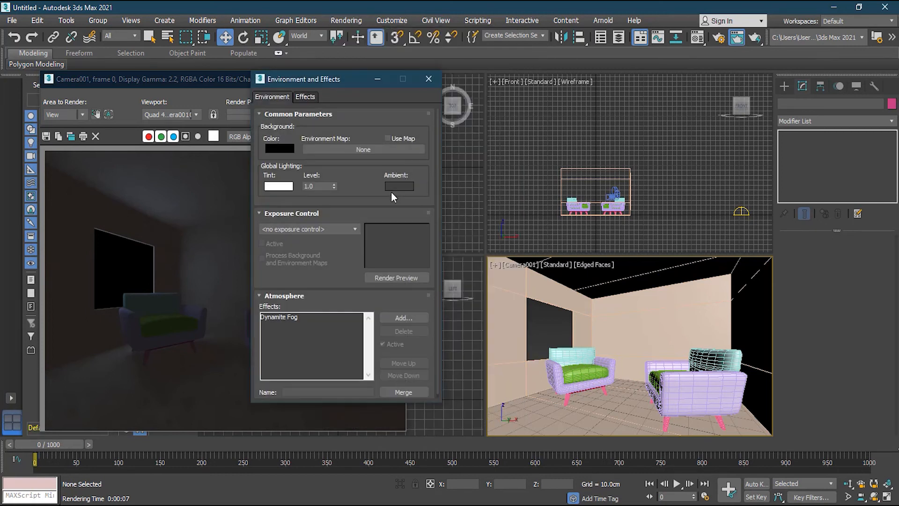
left_click(741, 213)
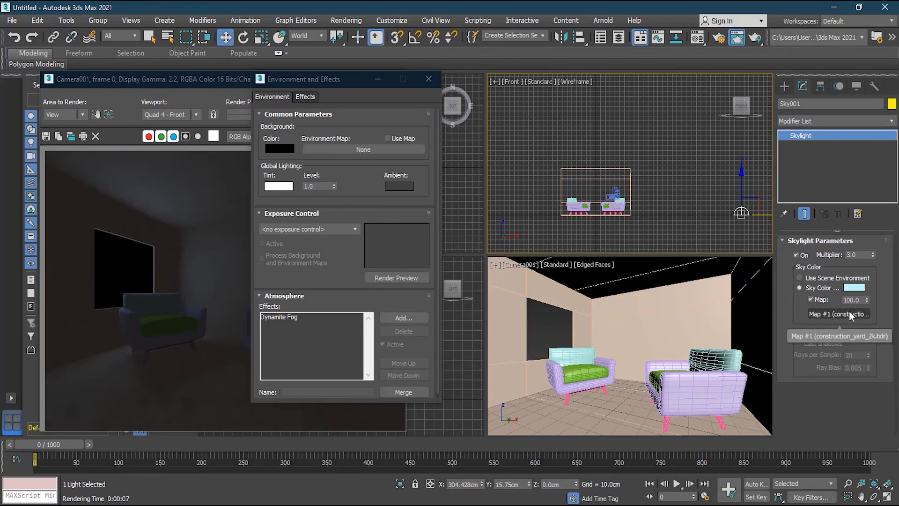
left_click_drag(846, 314, 363, 149)
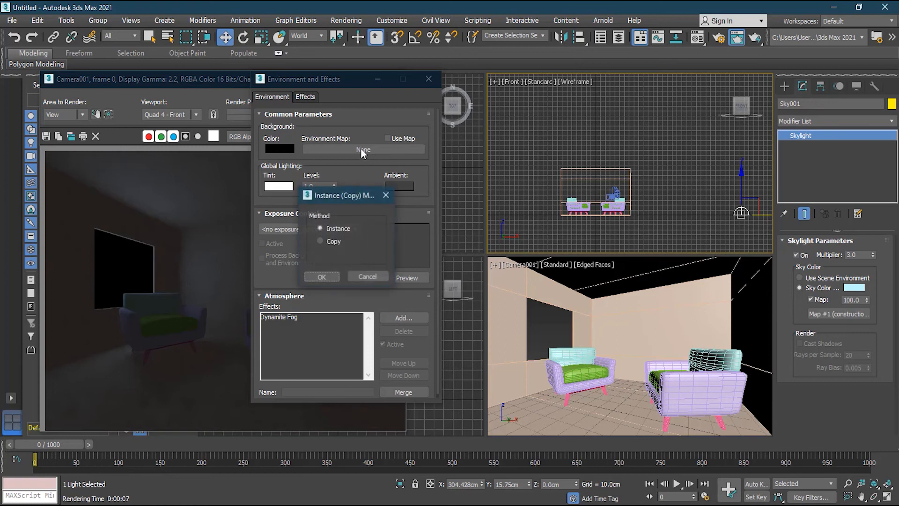
left_click(321, 277)
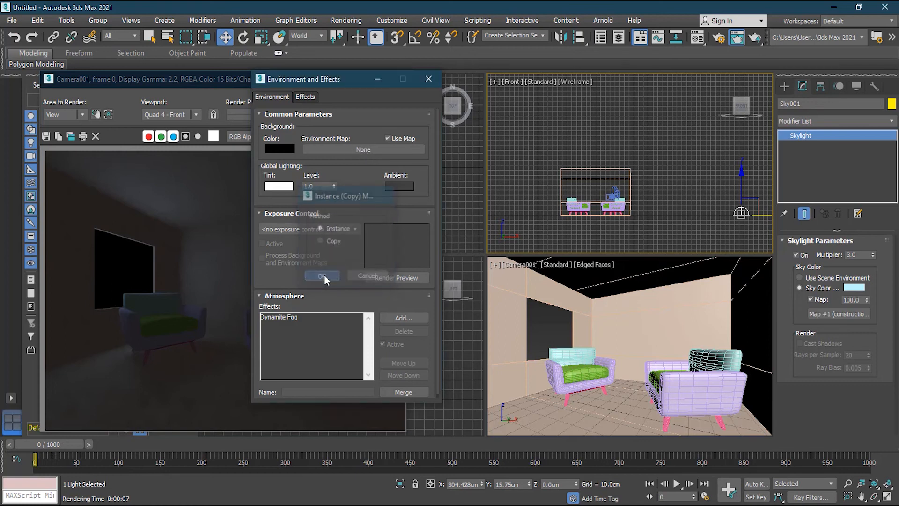
left_click(428, 80)
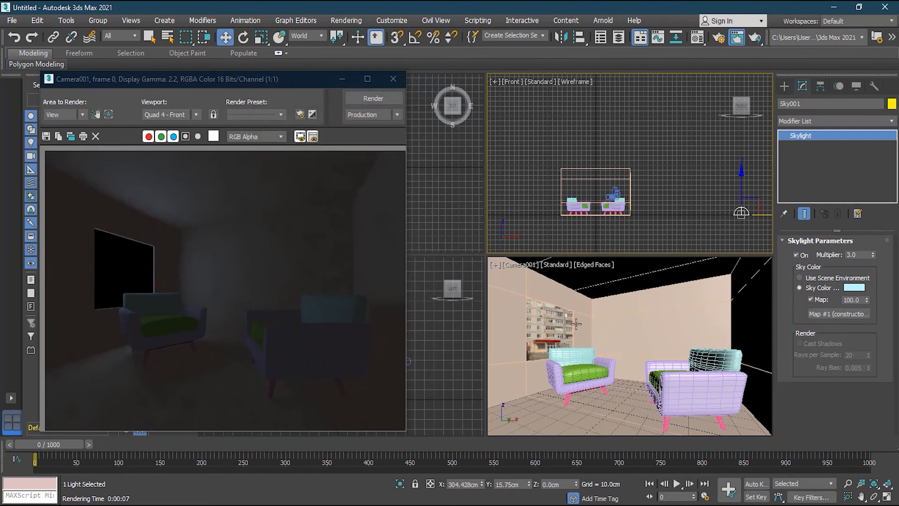
Step: Try moving the camera sideways to about X -4.66 cm to check the window background, and undo the move
left_click_drag(293, 78, 297, 337)
left_click(350, 206)
left_click_drag(370, 213, 345, 209)
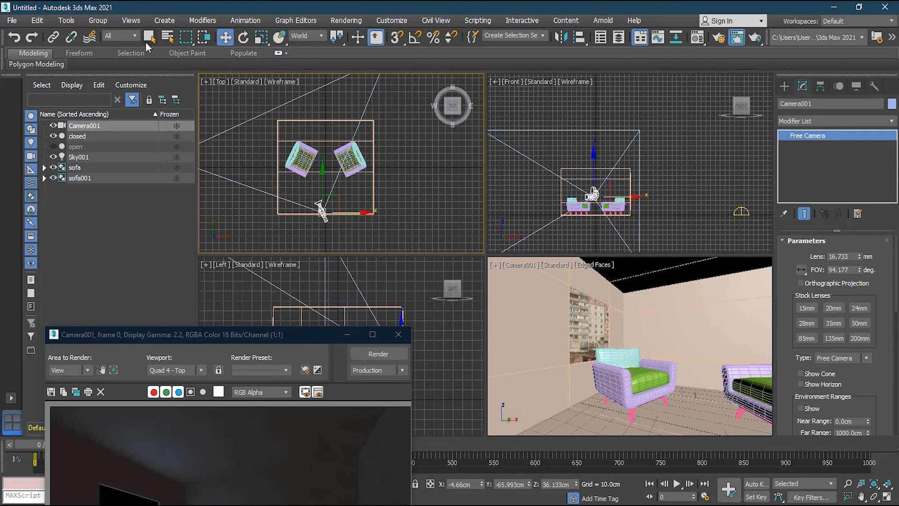
left_click(14, 37)
Step: Render the Camera001 view again with the environment map behind the window
left_click_drag(273, 337, 249, 142)
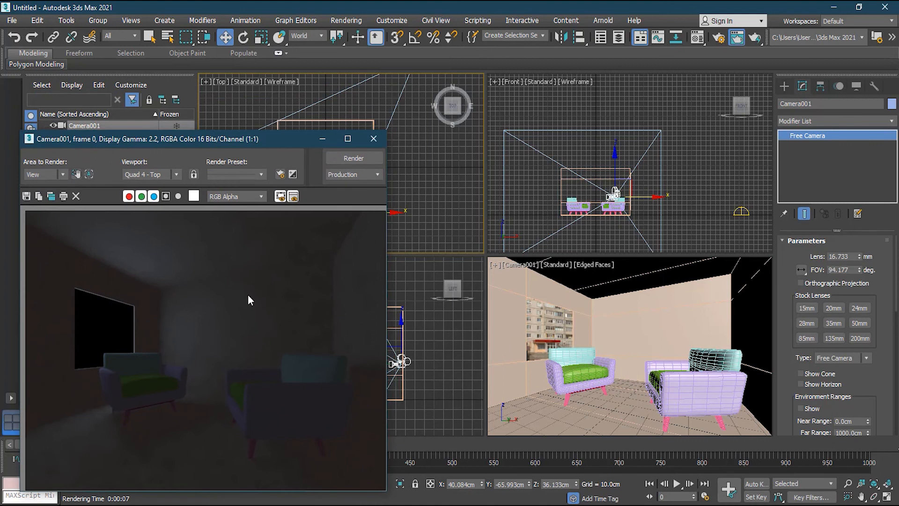
left_click(338, 158)
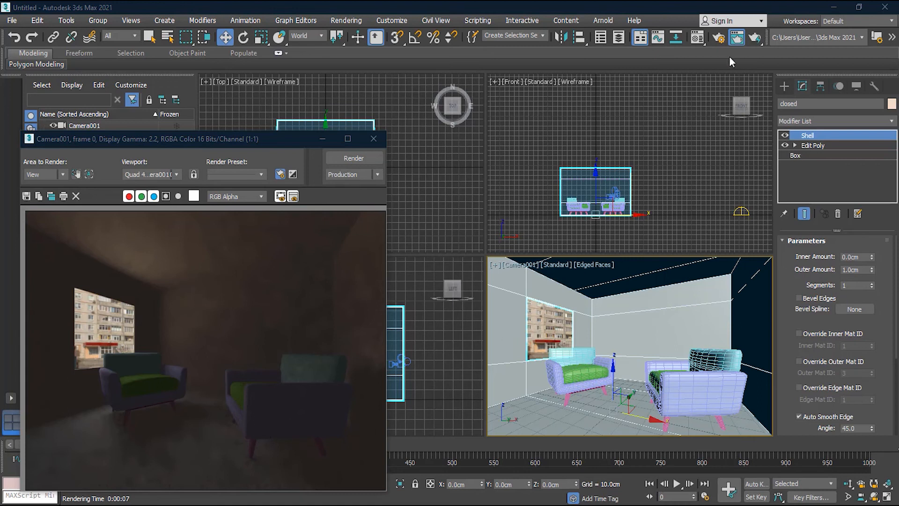
Step: Set the Light Tracer's Rays/Sample to 1024 and re-render the Camera001 view, overwriting test.jpg
left_click(719, 39)
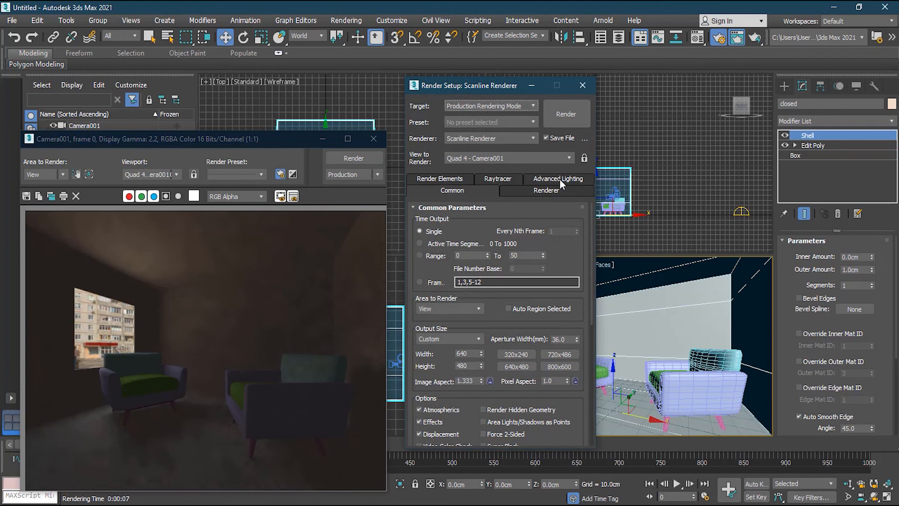
left_click(560, 179)
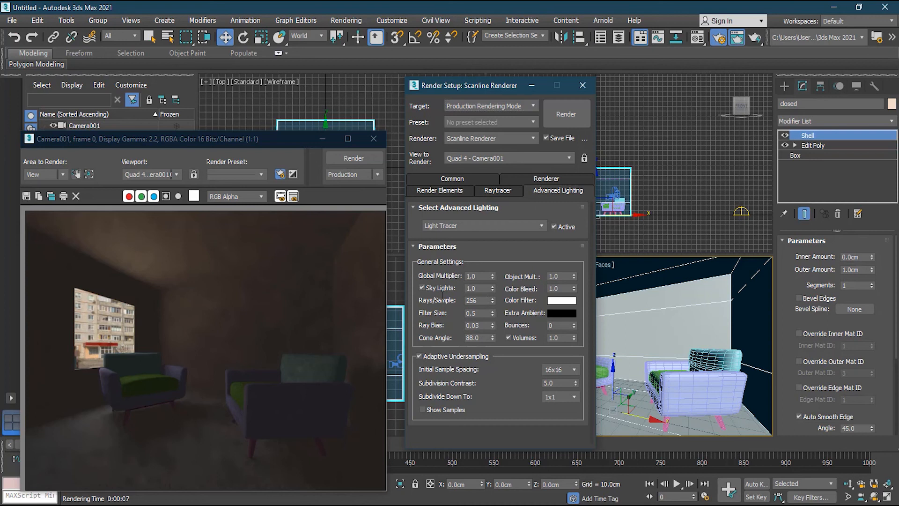
double_click(473, 300)
left_click(580, 117)
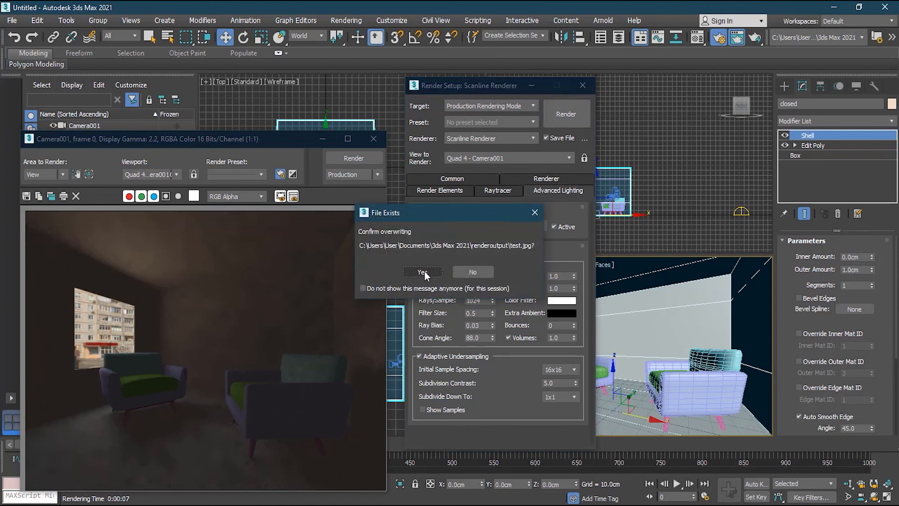
left_click(423, 272)
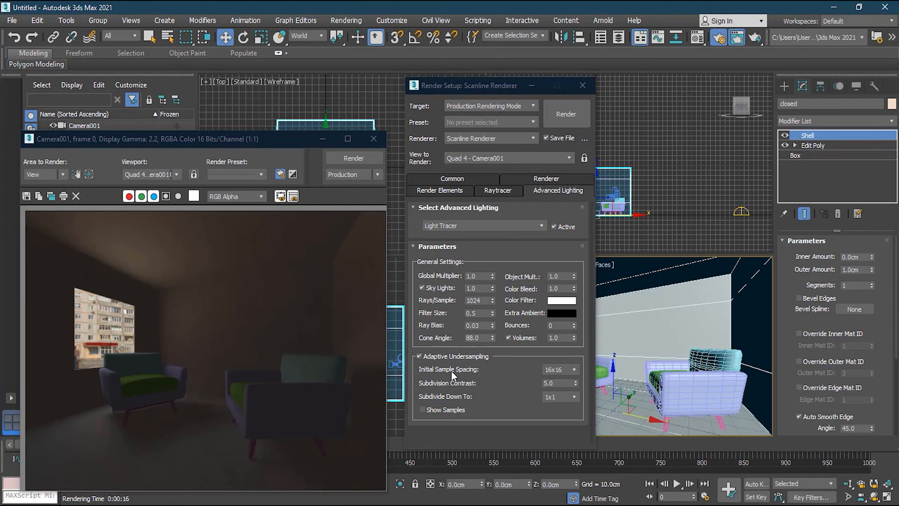
Step: Set the Light Tracer's Initial Sample Spacing to 1x1, re-render Camera001 overwriting test.jpg, and close the render windows
left_click(573, 369)
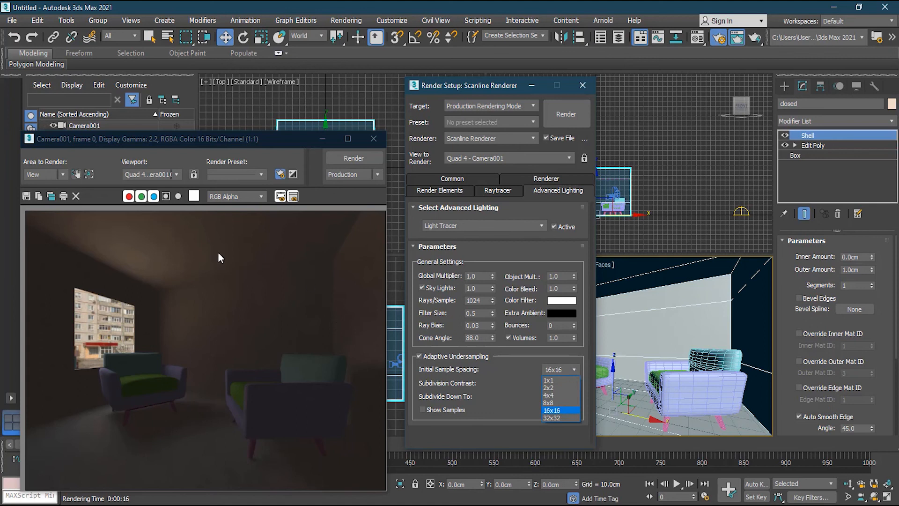
left_click(558, 380)
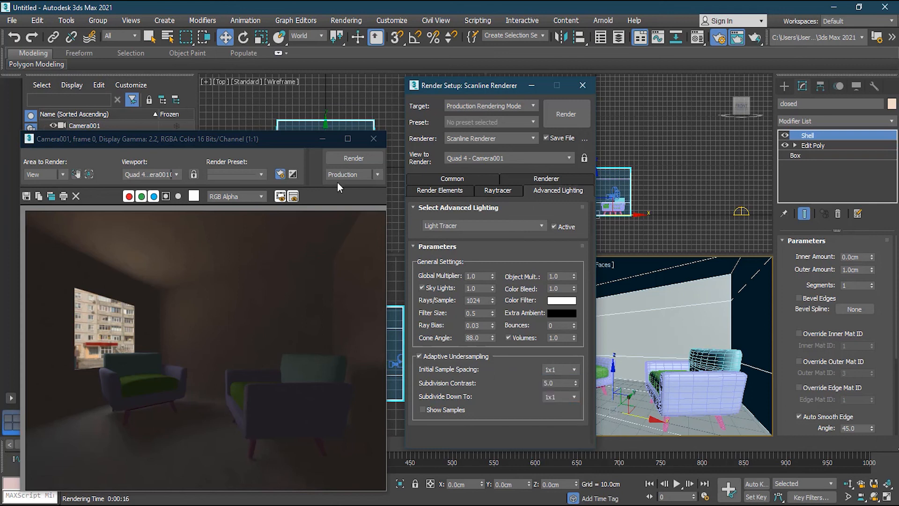
left_click(359, 159)
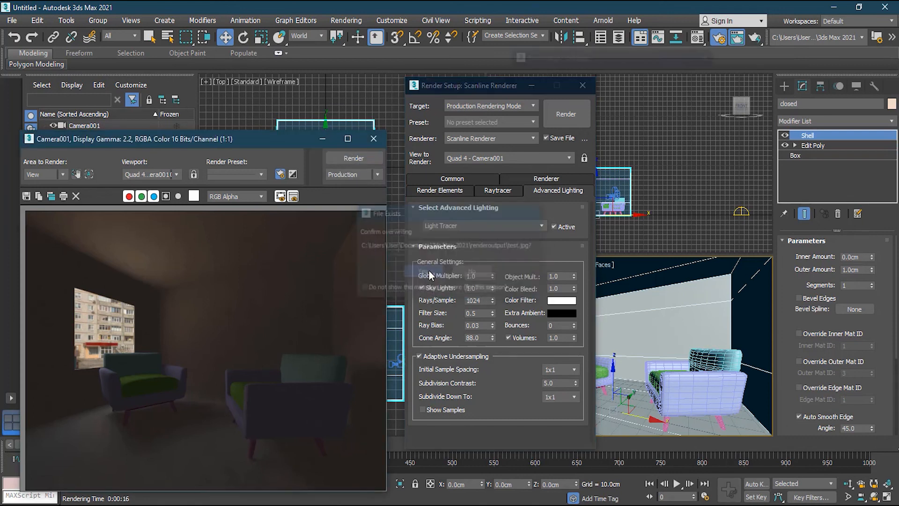
left_click(427, 268)
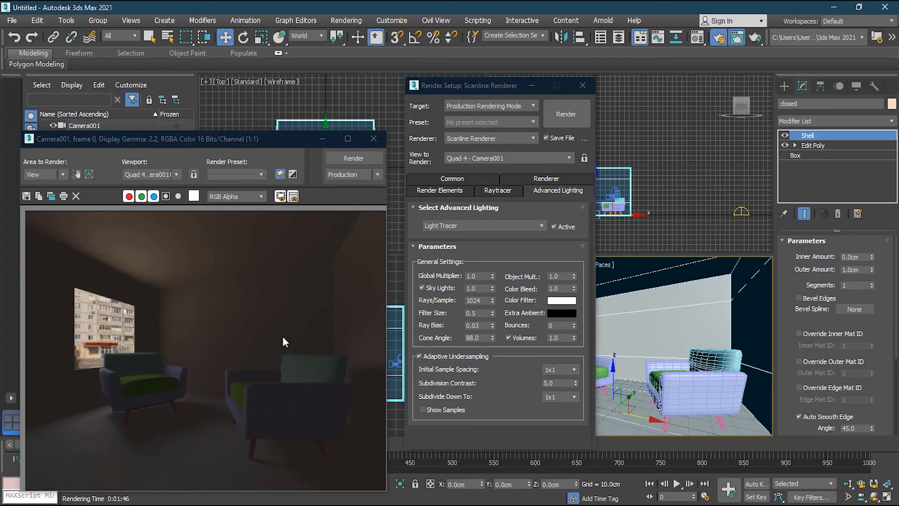
left_click(582, 85)
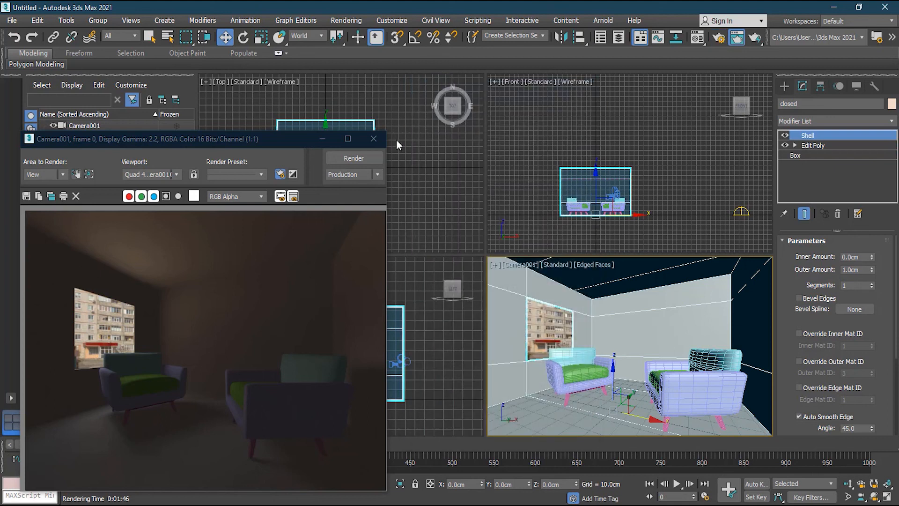
left_click(373, 139)
left_click(457, 206)
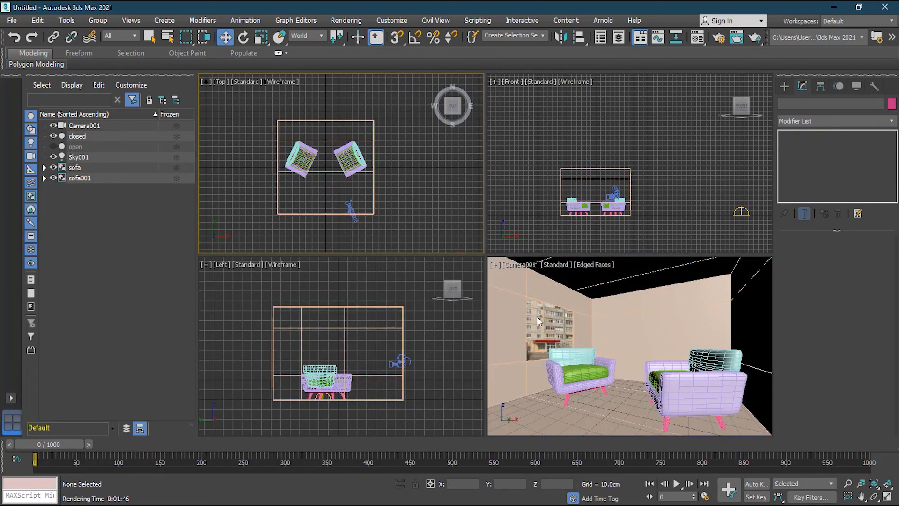
Step: Create a Target Direct light in the Front view, about 473 cm long, aimed from the upper left outside down to the room's floor
left_click(784, 86)
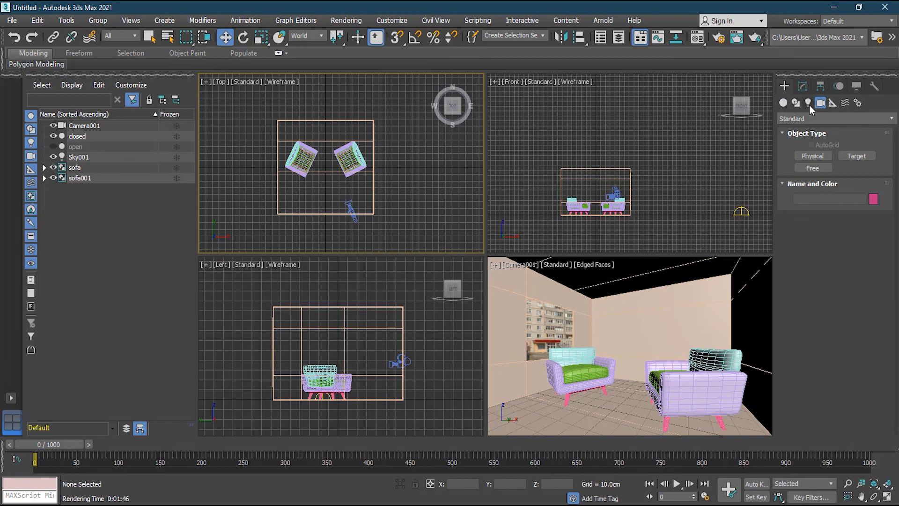
left_click(809, 103)
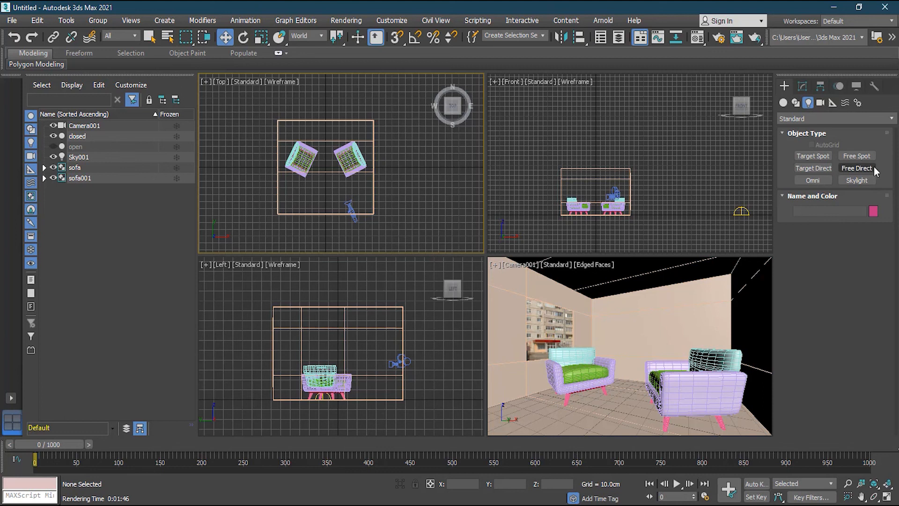
left_click(826, 171)
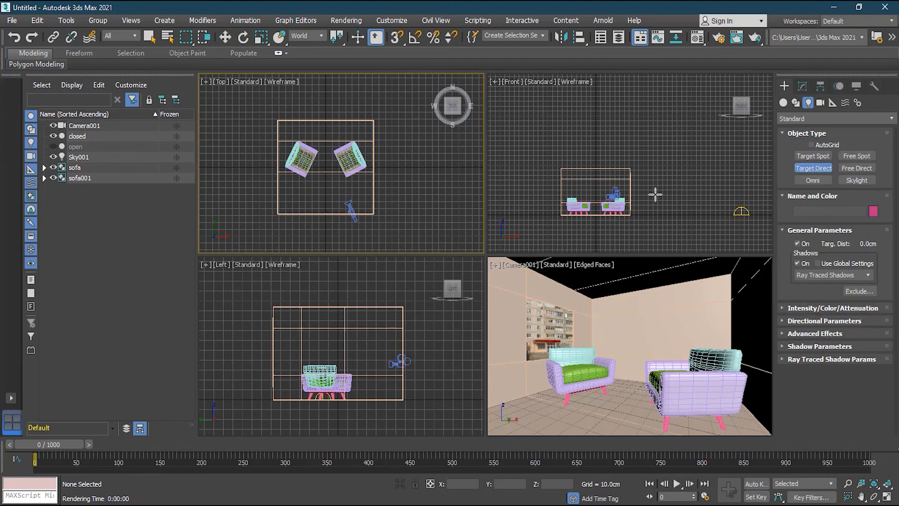
middle_click_drag(554, 203, 599, 209)
scroll(598, 209, "down", 3)
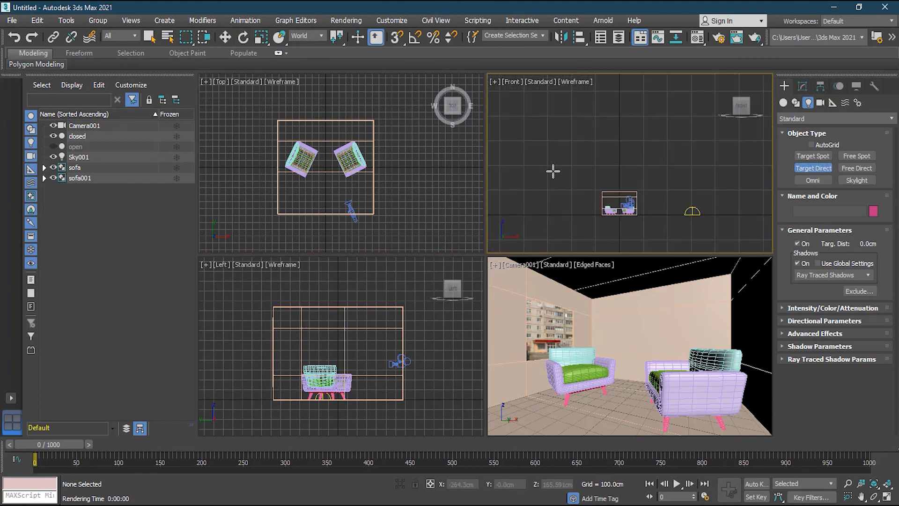
left_click_drag(520, 166, 619, 215)
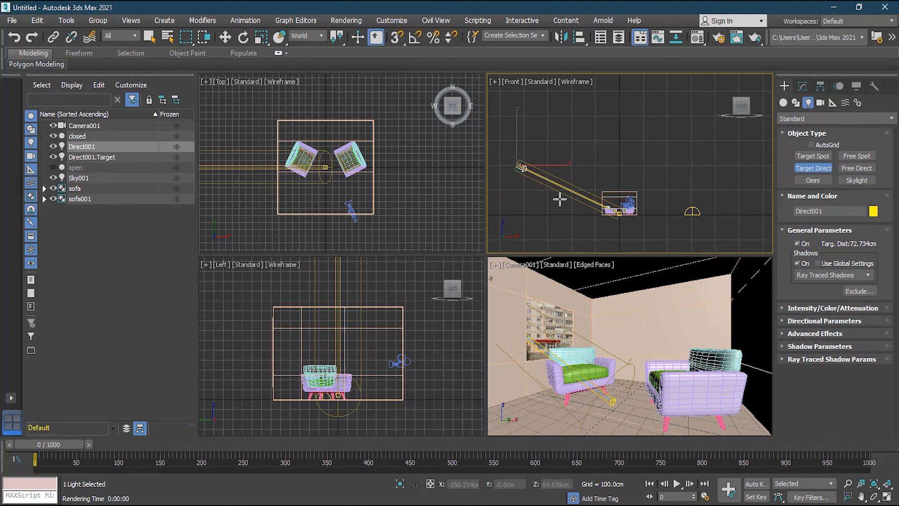
Step: Move the direct light and its target together along Y in the Top view to about 15.2 cm, in line with the window
scroll(559, 199, "up", 4)
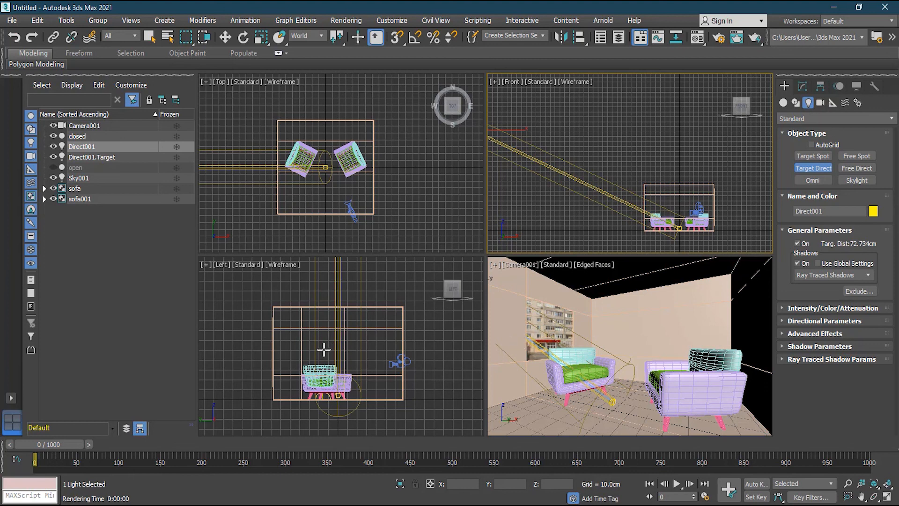
middle_click_drag(290, 183, 358, 181)
scroll(358, 183, "down", 2)
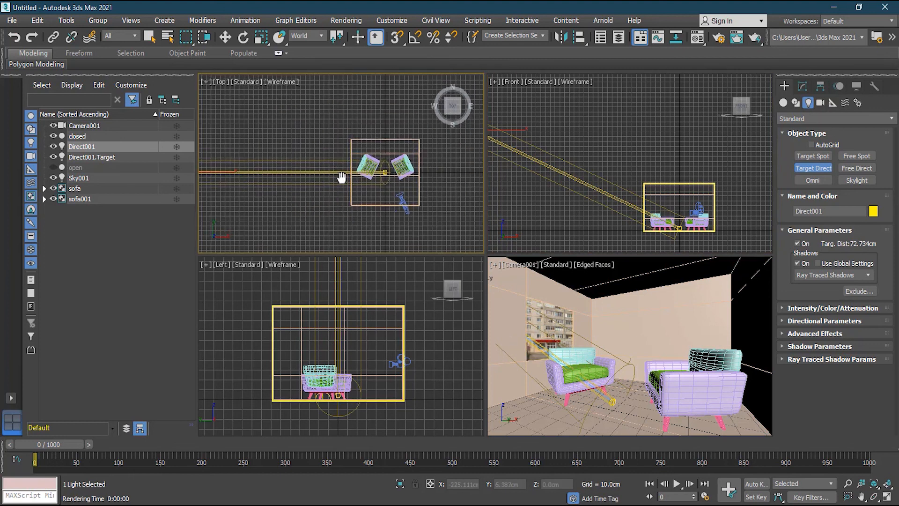
scroll(341, 177, "down", 3)
scroll(346, 178, "up", 2)
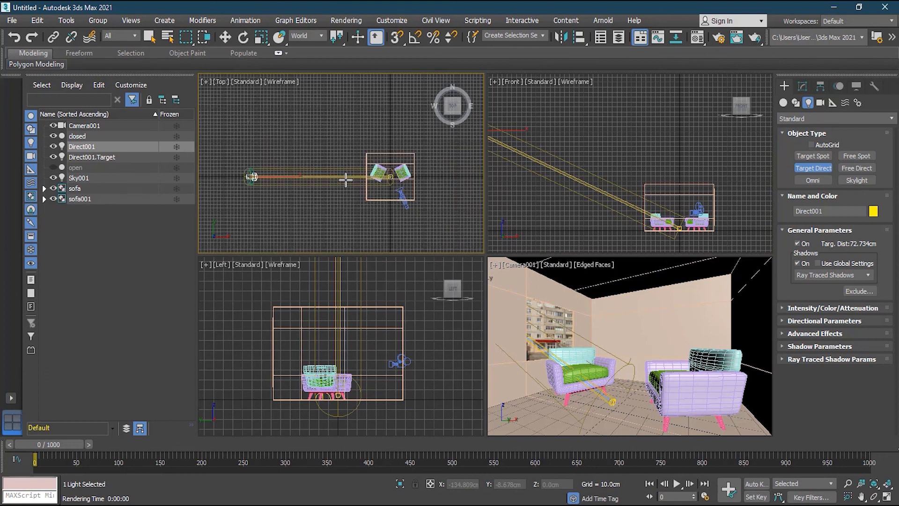
left_click(226, 37)
scroll(400, 209, "up", 3)
left_click(391, 159)
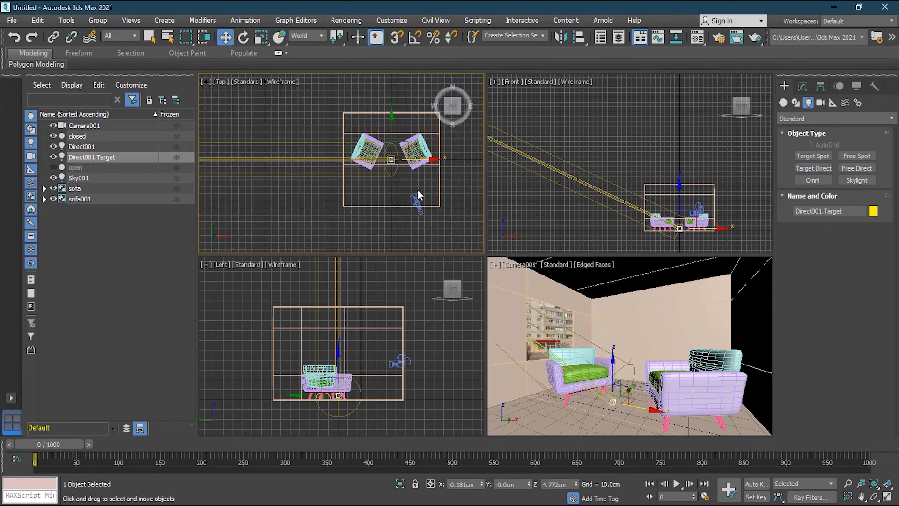
scroll(321, 160, "down", 2)
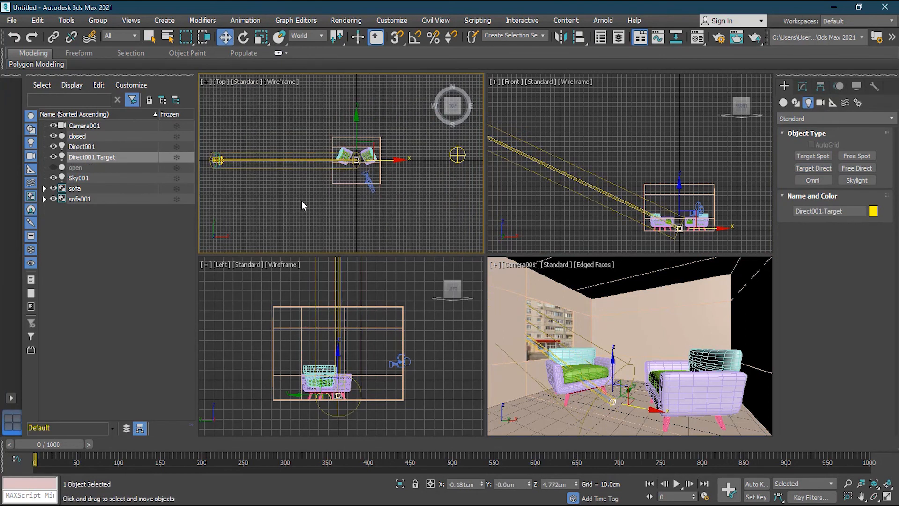
left_click(219, 160)
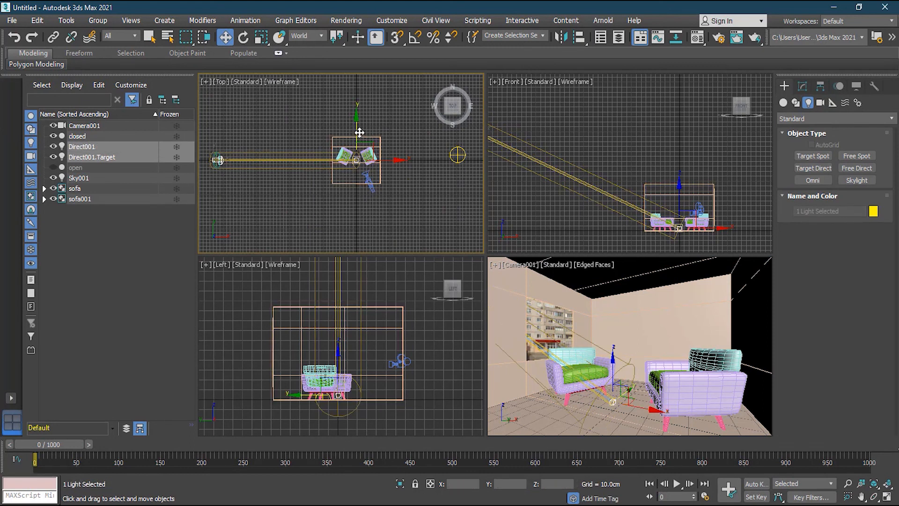
left_click_drag(357, 131, 355, 126)
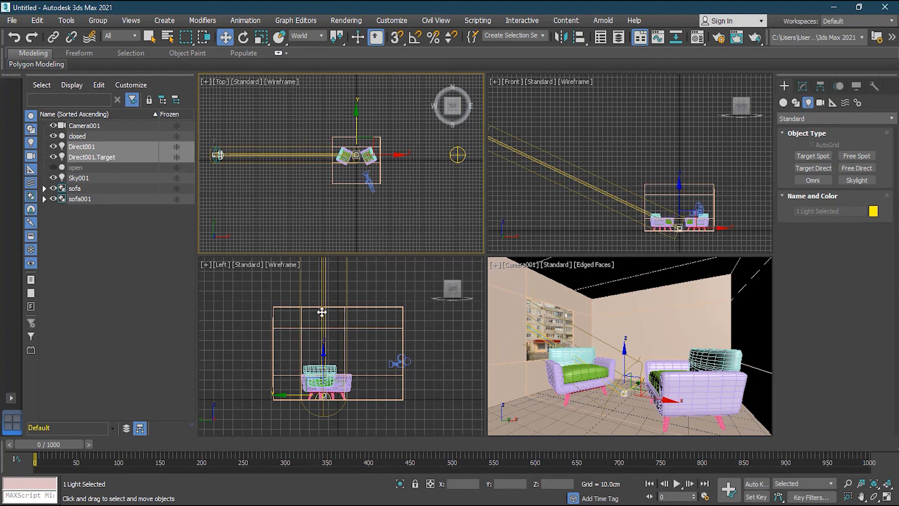
scroll(300, 345, "up", 5)
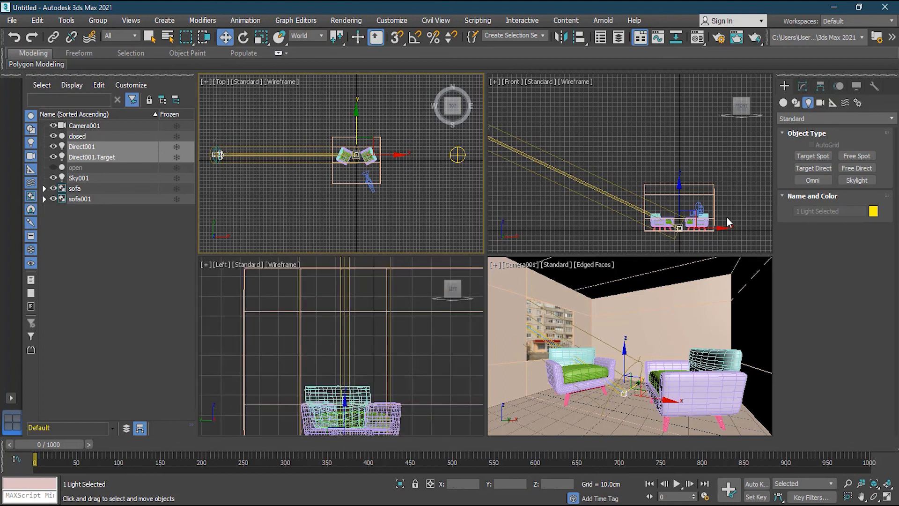
Step: Widen the direct light's cone to a Hotspot/Beam of about 56.3 cm and a Falloff/Field of about 127.3 cm
scroll(628, 147, "down", 3)
left_click(530, 139)
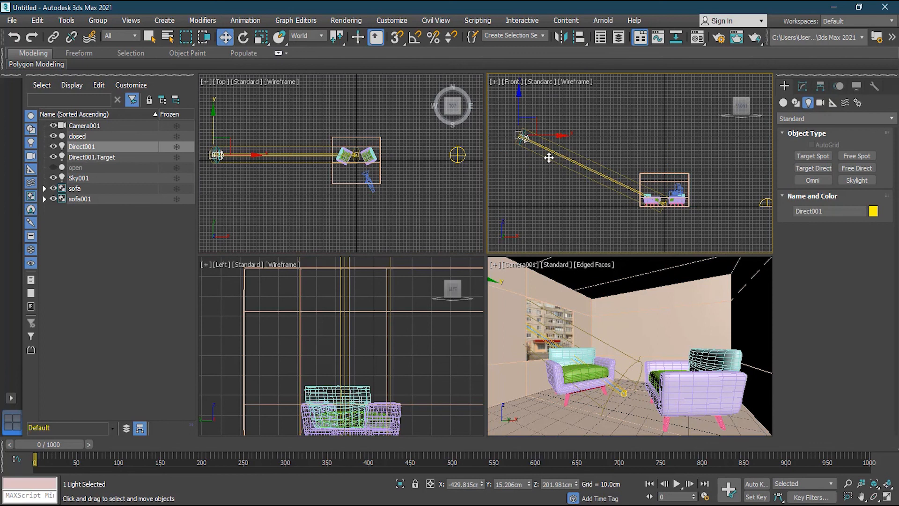
left_click(801, 87)
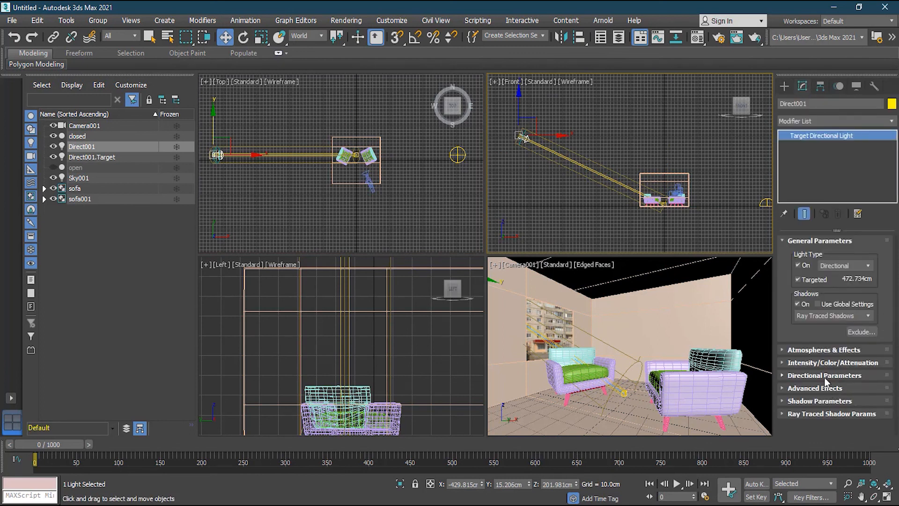
left_click(821, 376)
scroll(824, 375, "down", 2)
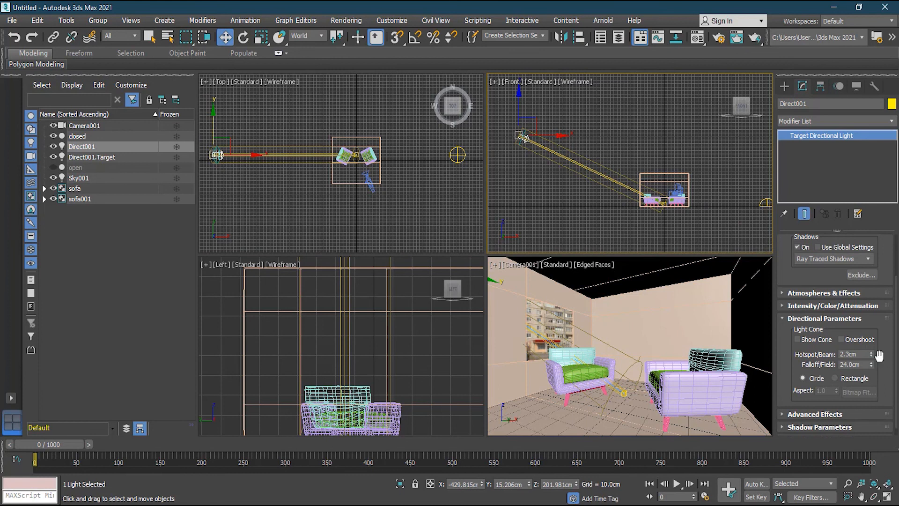
left_click_drag(871, 353, 878, 322)
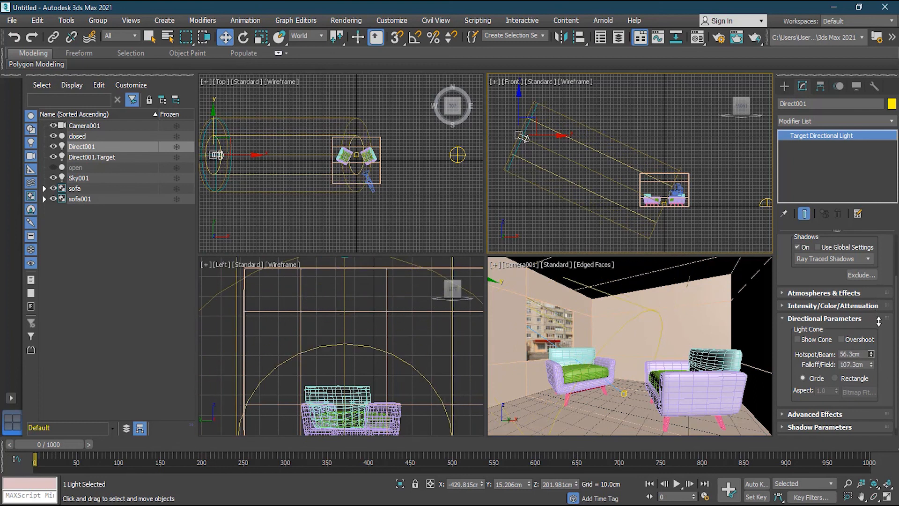
left_click_drag(871, 364, 896, 290)
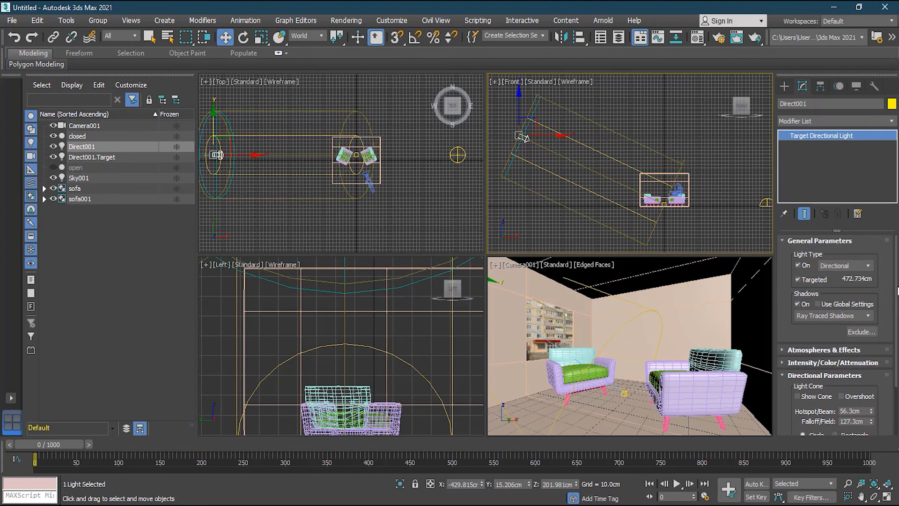
Step: Show the direct light's intensity settings and re-render the Camera001 view with this light, overwriting test.jpg
left_click(807, 375)
left_click(823, 363)
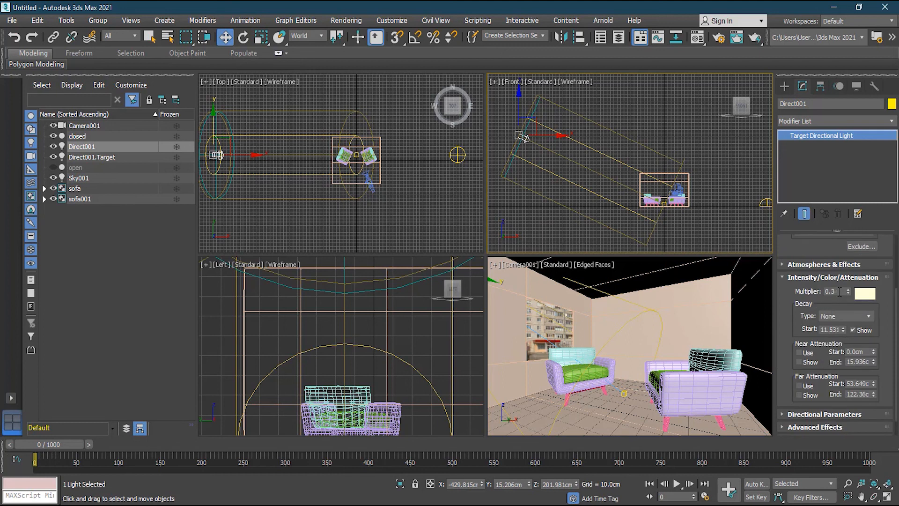
middle_click(645, 319)
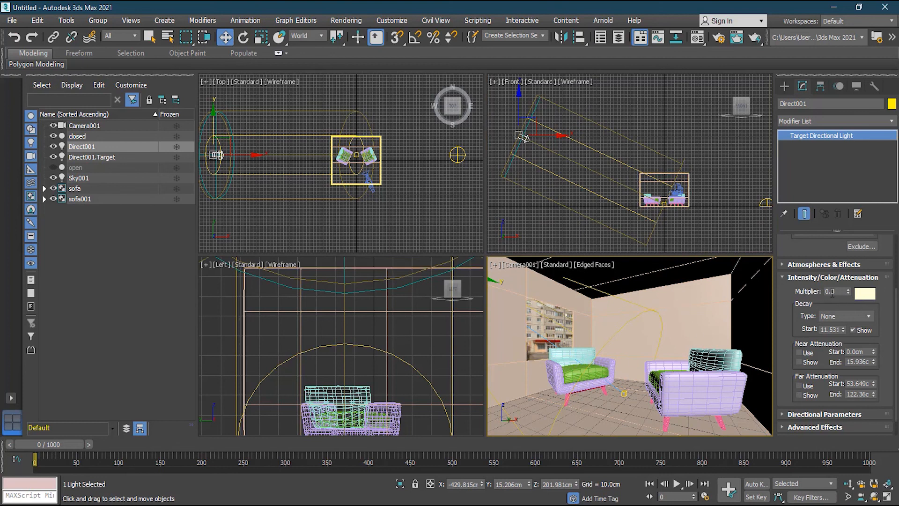
left_click(736, 40)
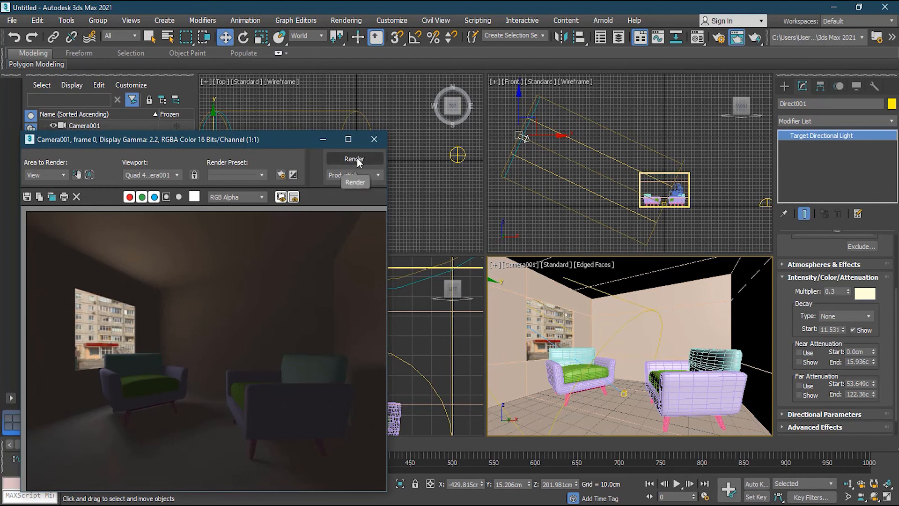
left_click_drag(275, 140, 285, 92)
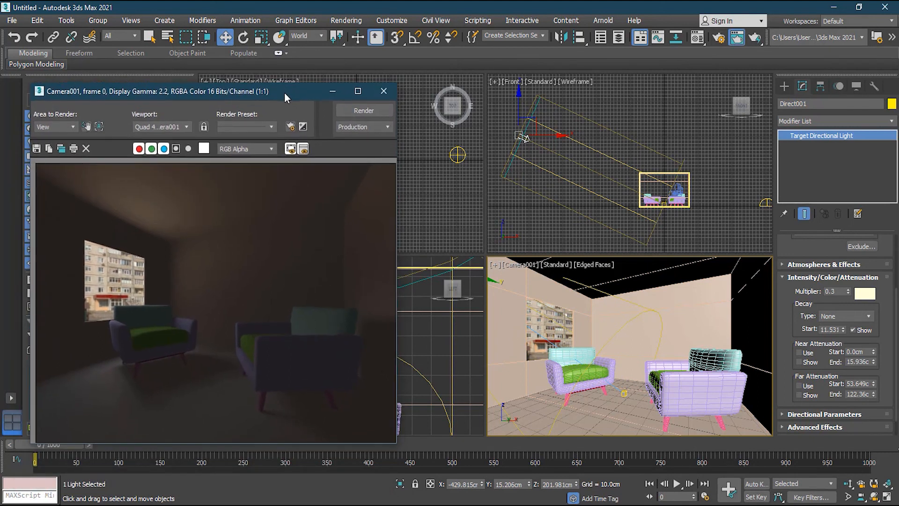
left_click(352, 110)
left_click(423, 272)
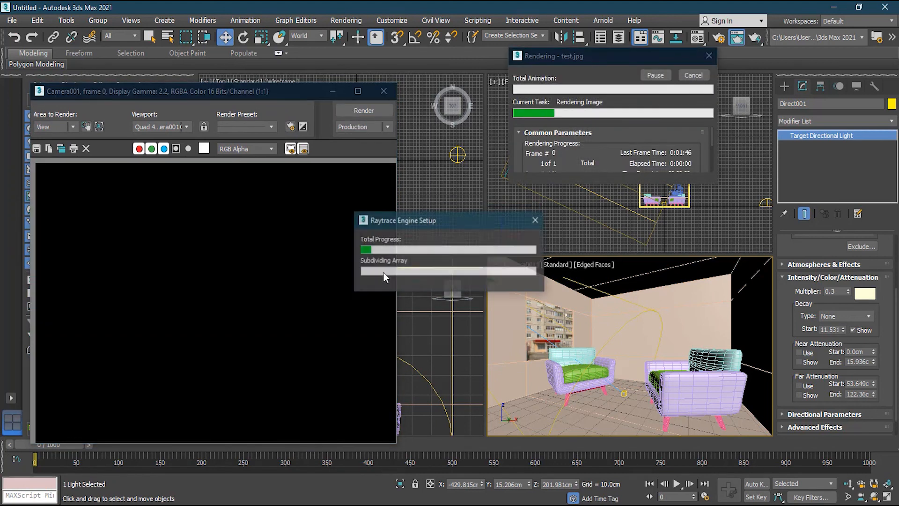